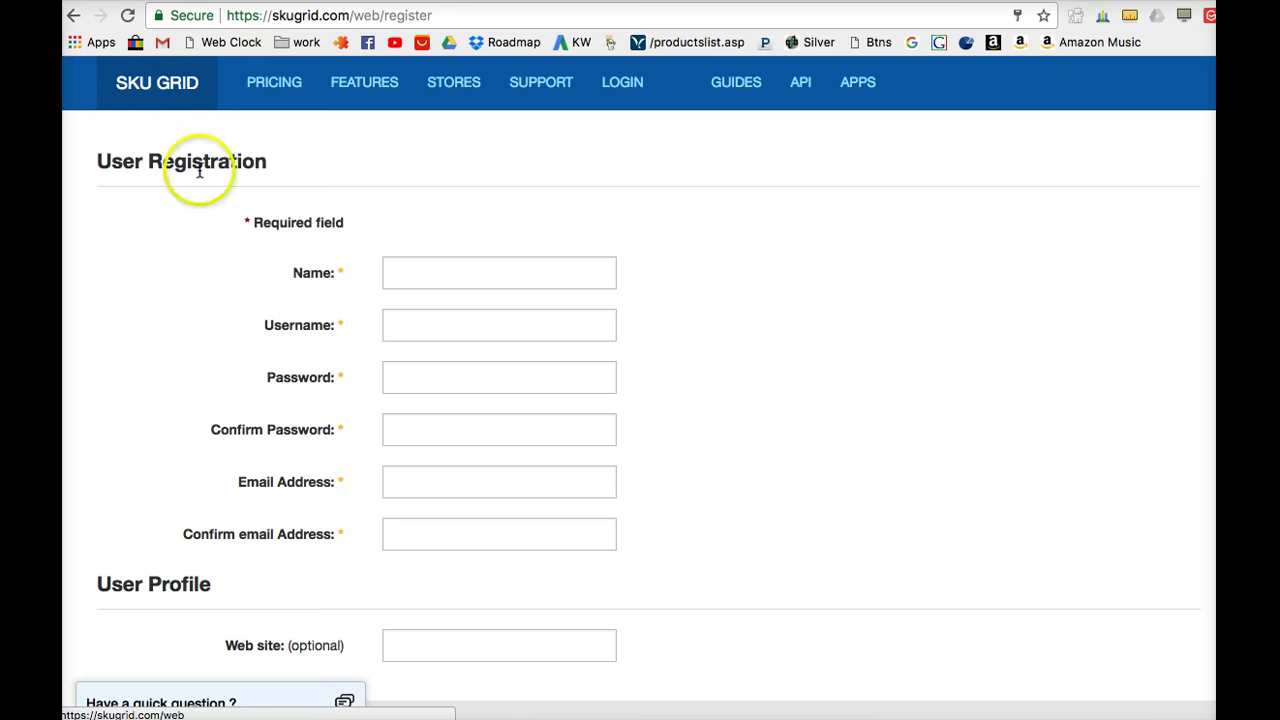
Step: Review the required and optional fields of the user registration form
click(413, 272)
scroll(437, 296, down, 2)
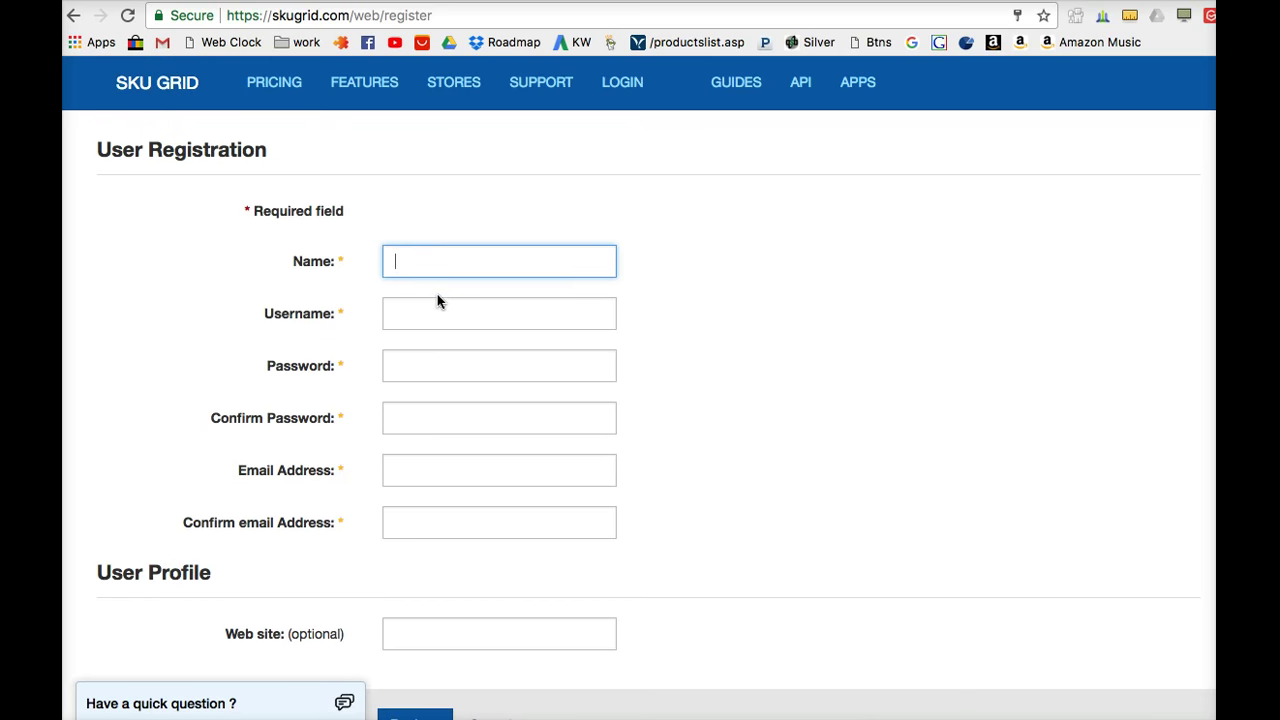
scroll(440, 350, down, 3)
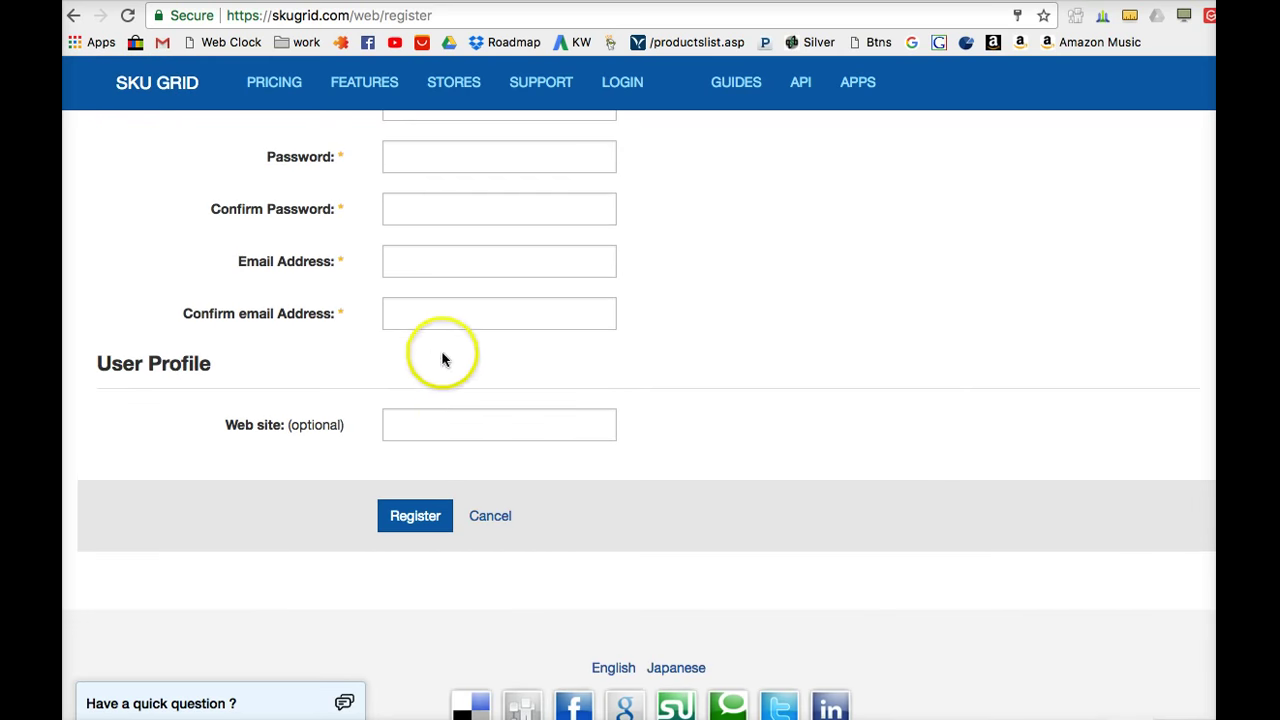
scroll(457, 410, up, 5)
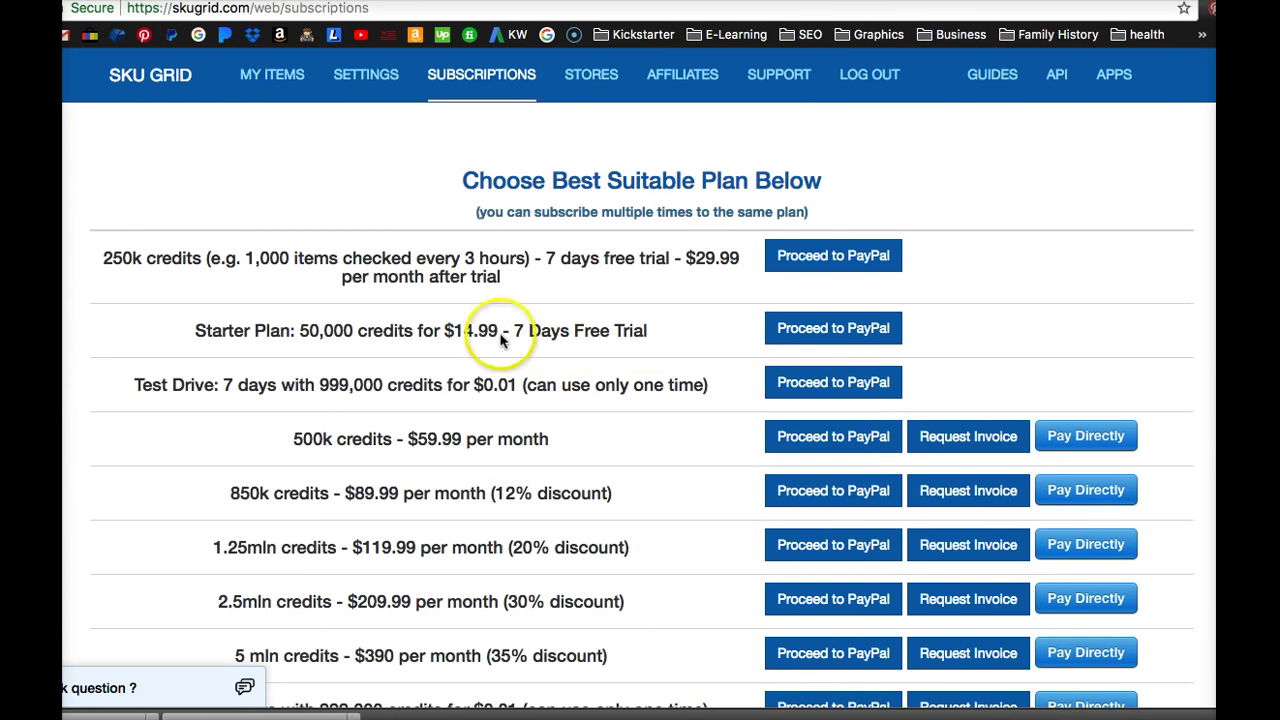
Step: Examine the Starter Plan's price, credit allowance and free trial terms on the subscriptions page
click(196, 334)
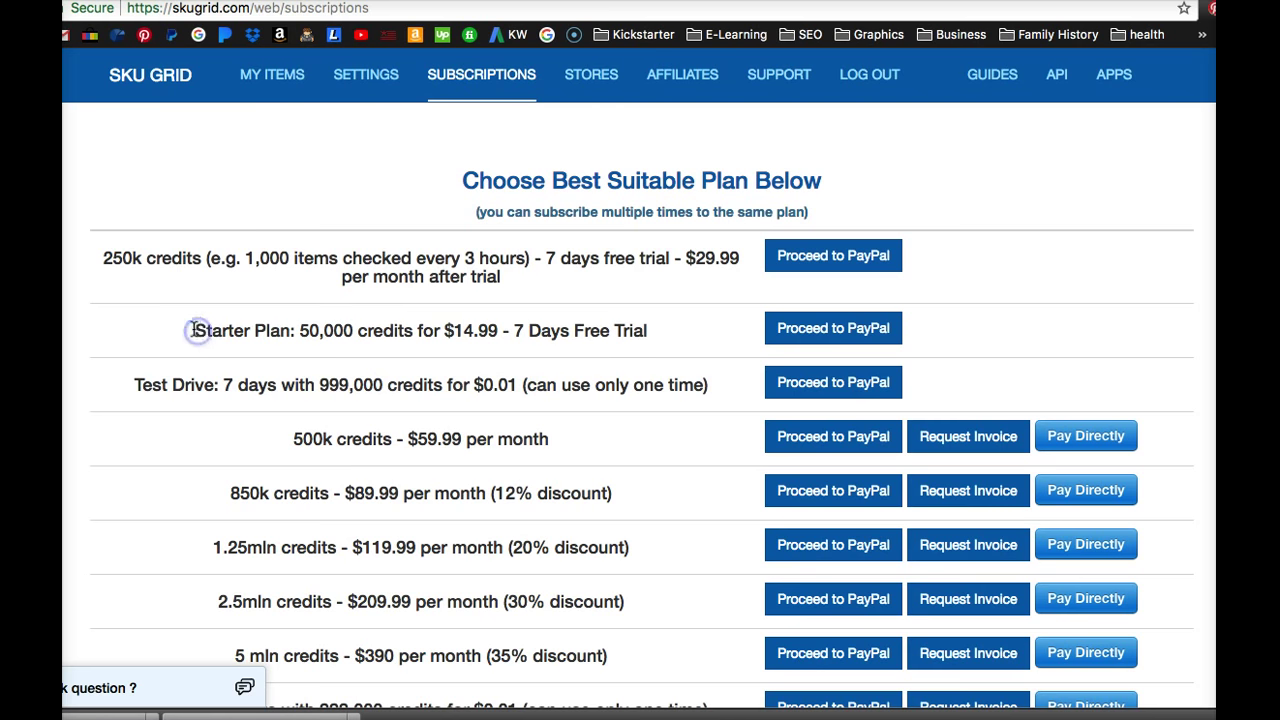
drag(196, 334, 645, 344)
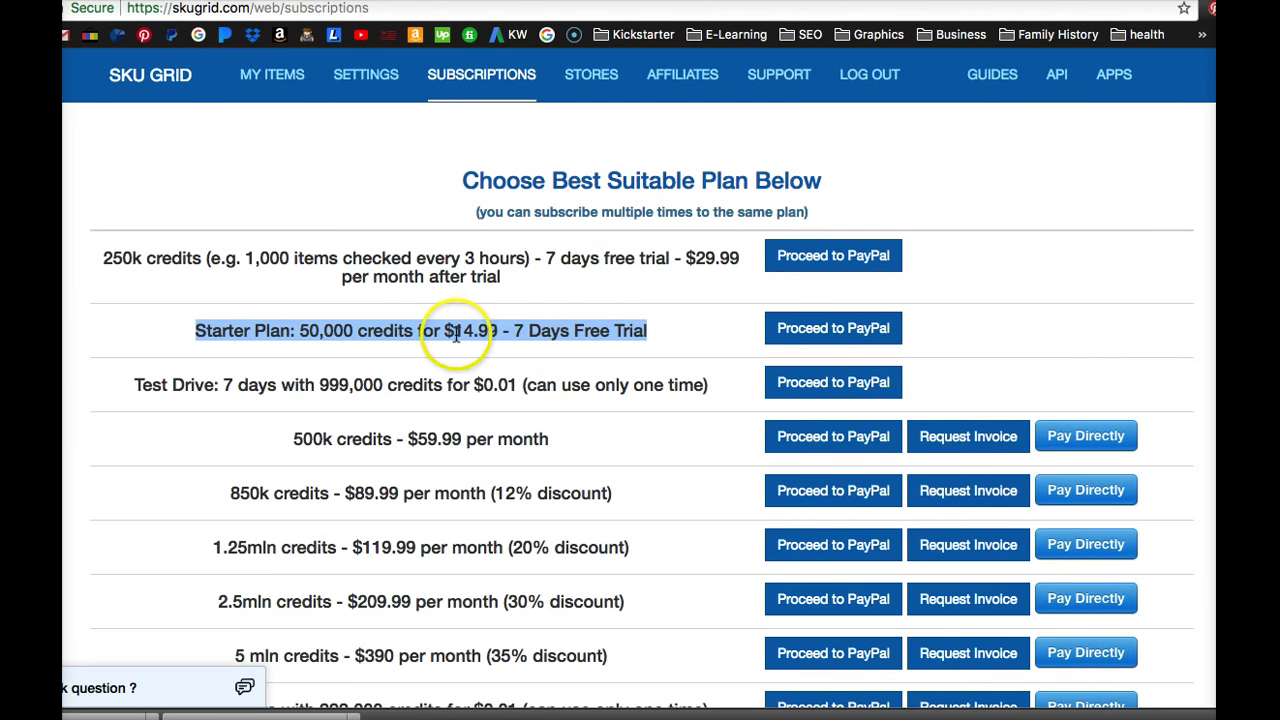
drag(454, 331, 497, 331)
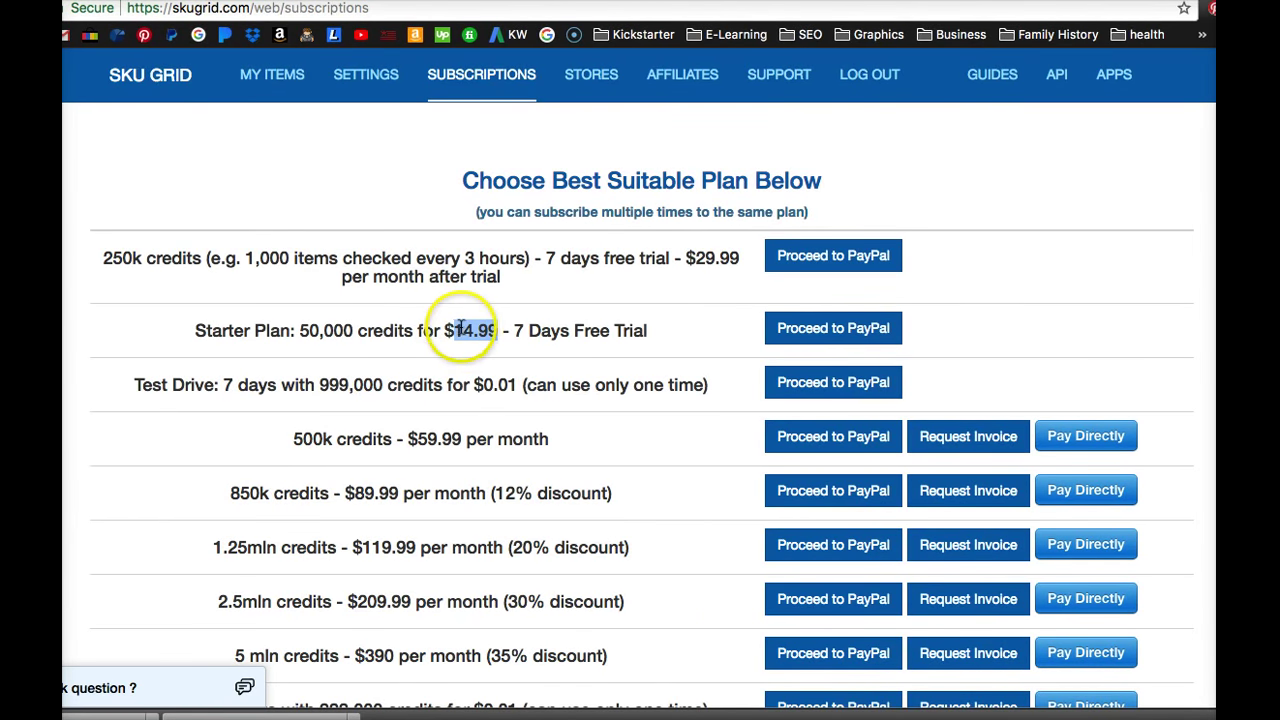
drag(300, 331, 410, 337)
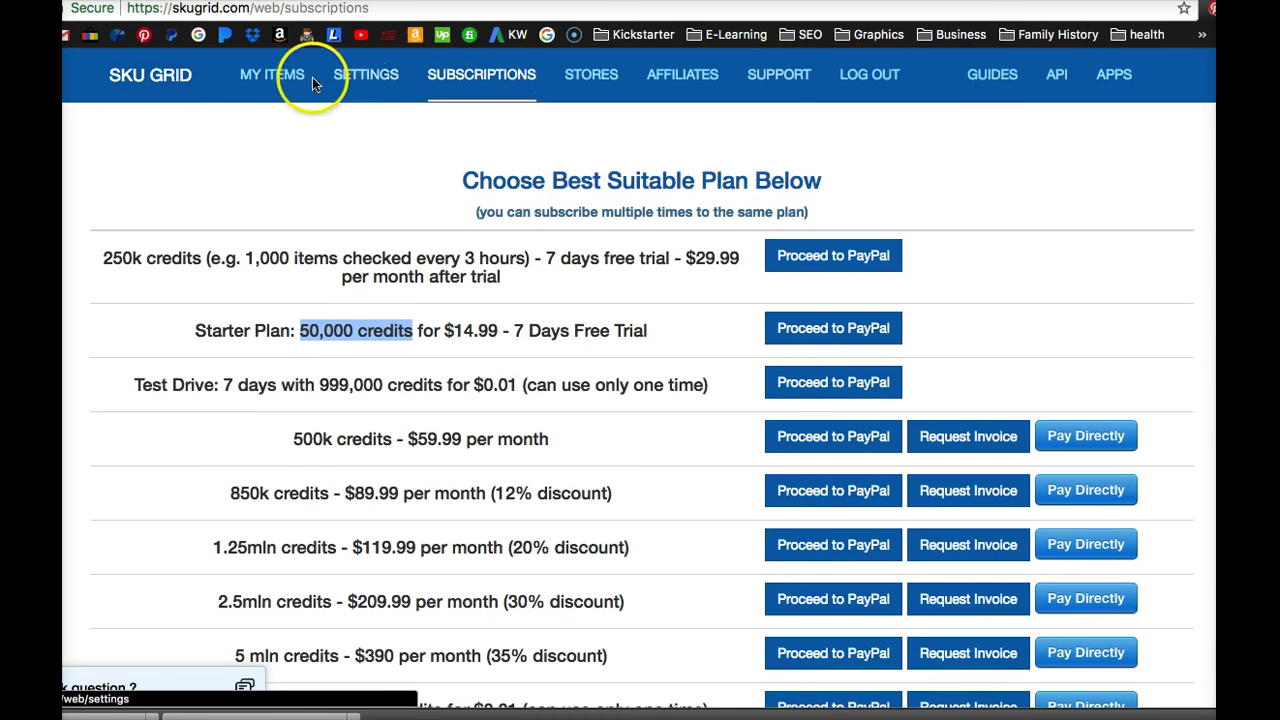
Step: Open the account settings and review the interval options for how often the checker runs
click(367, 80)
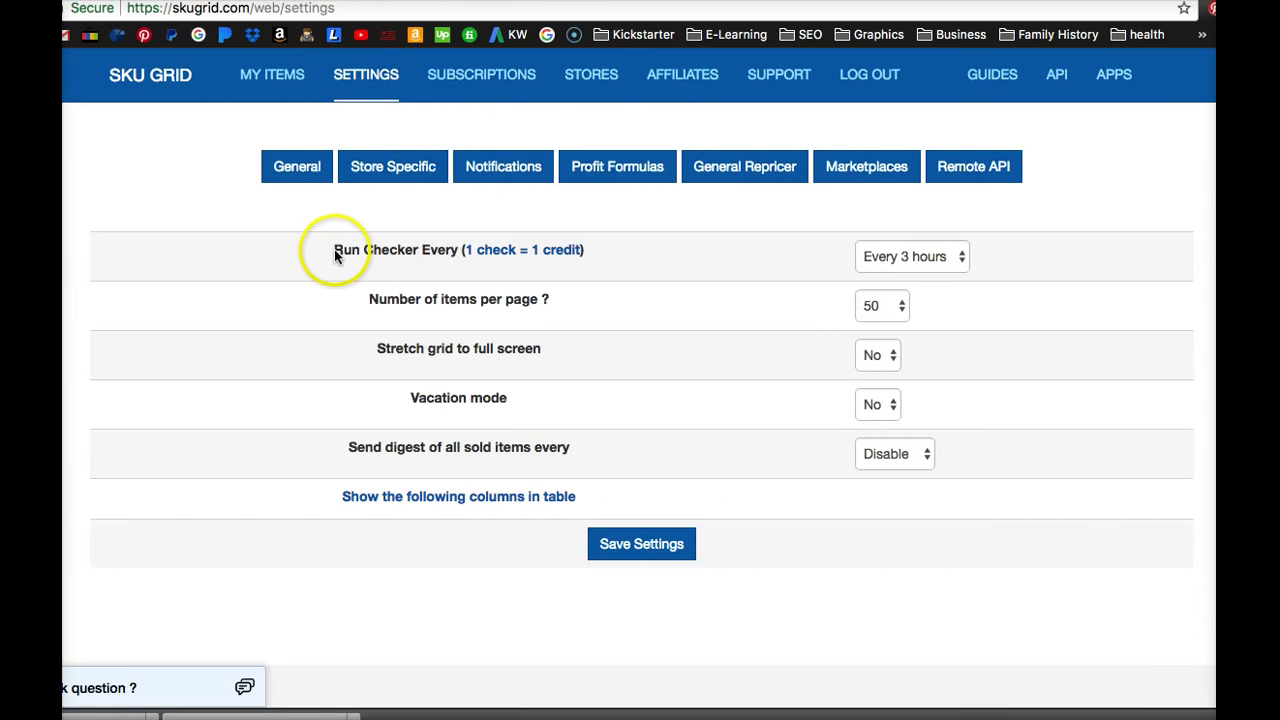
drag(335, 256, 366, 256)
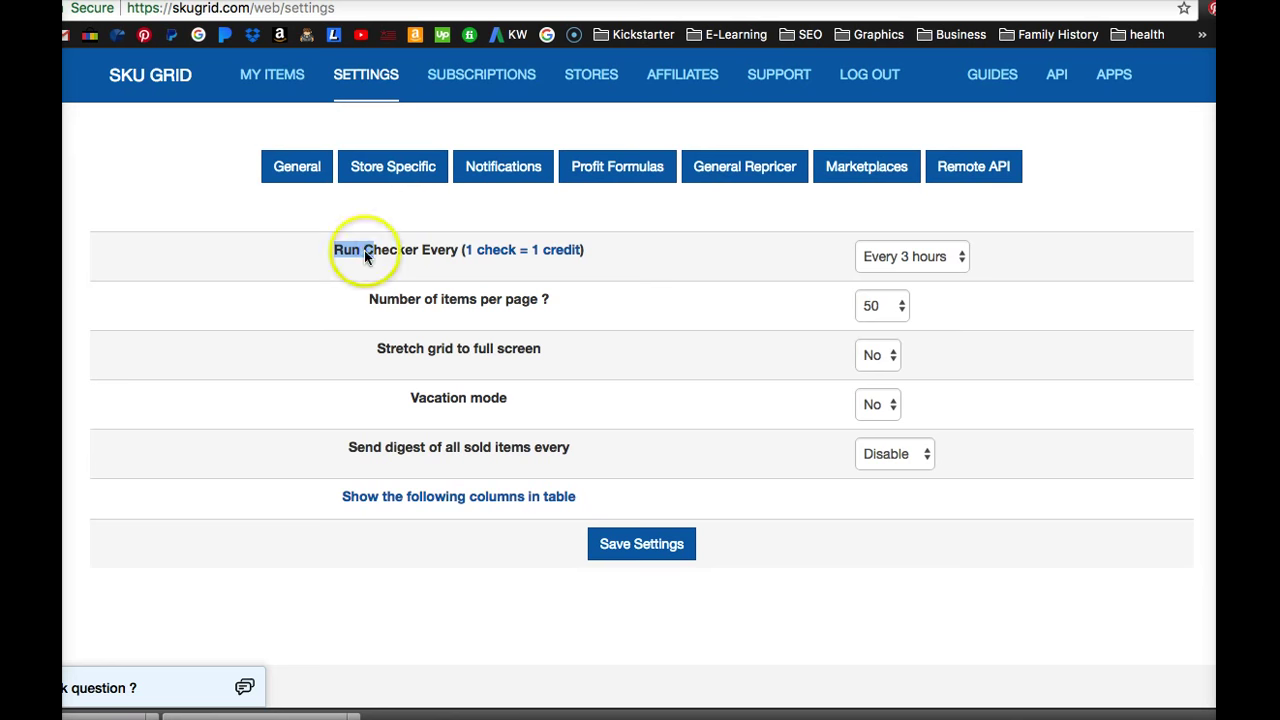
click(364, 249)
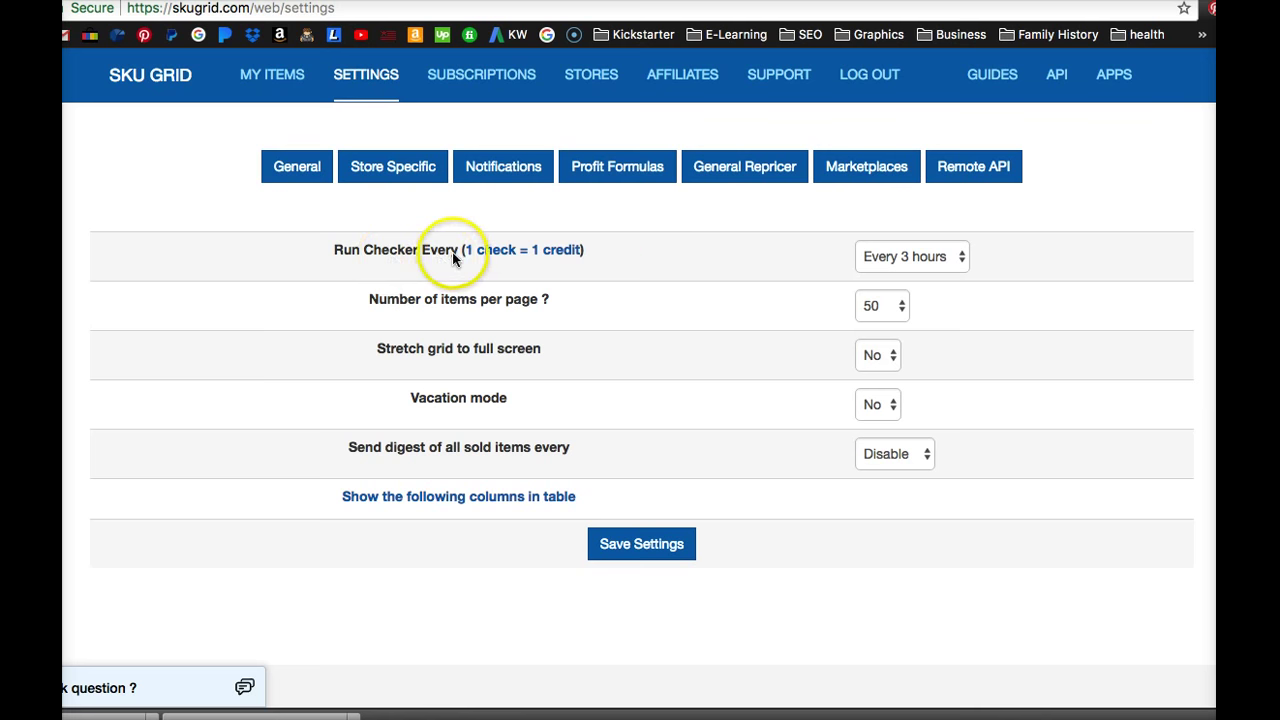
click(925, 260)
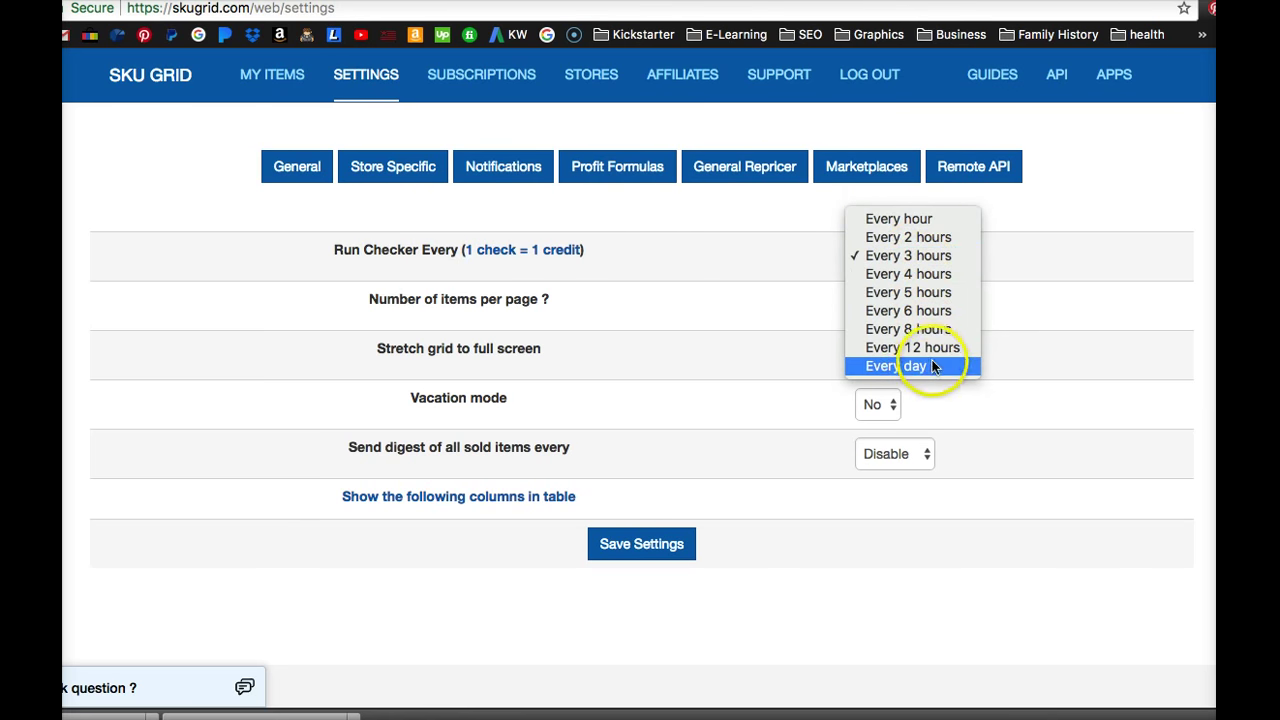
click(923, 258)
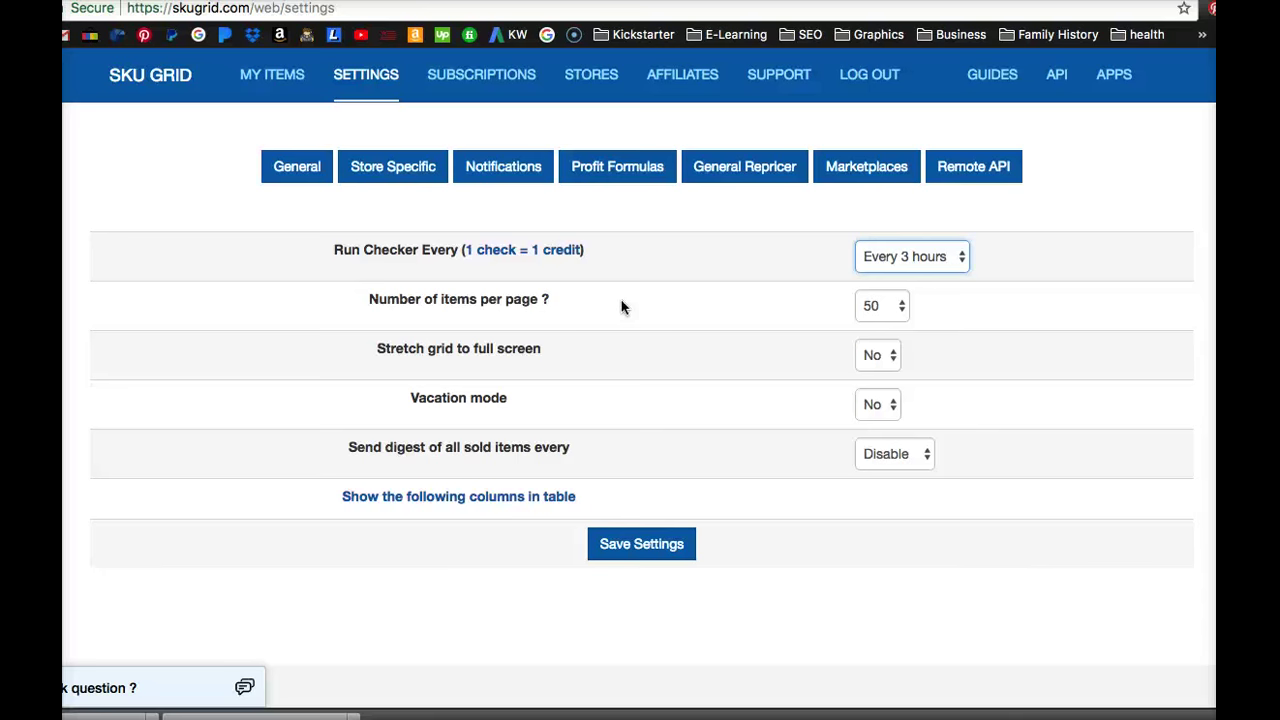
click(941, 259)
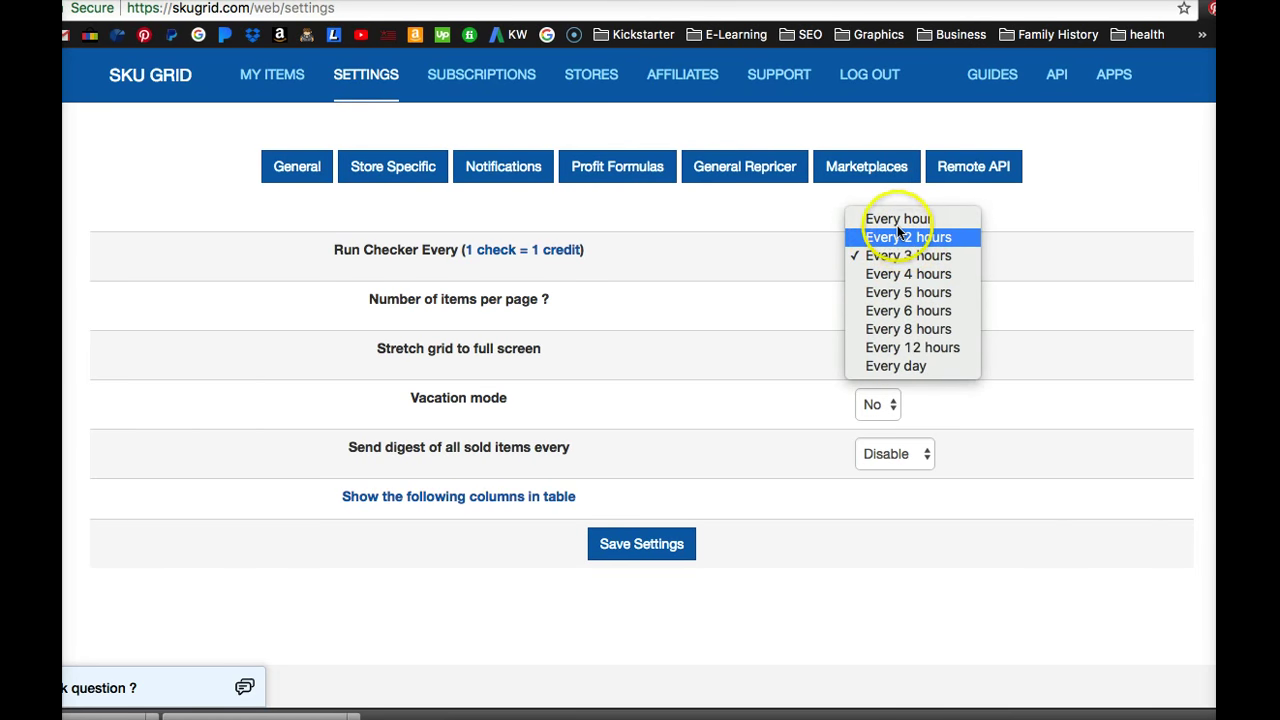
click(747, 226)
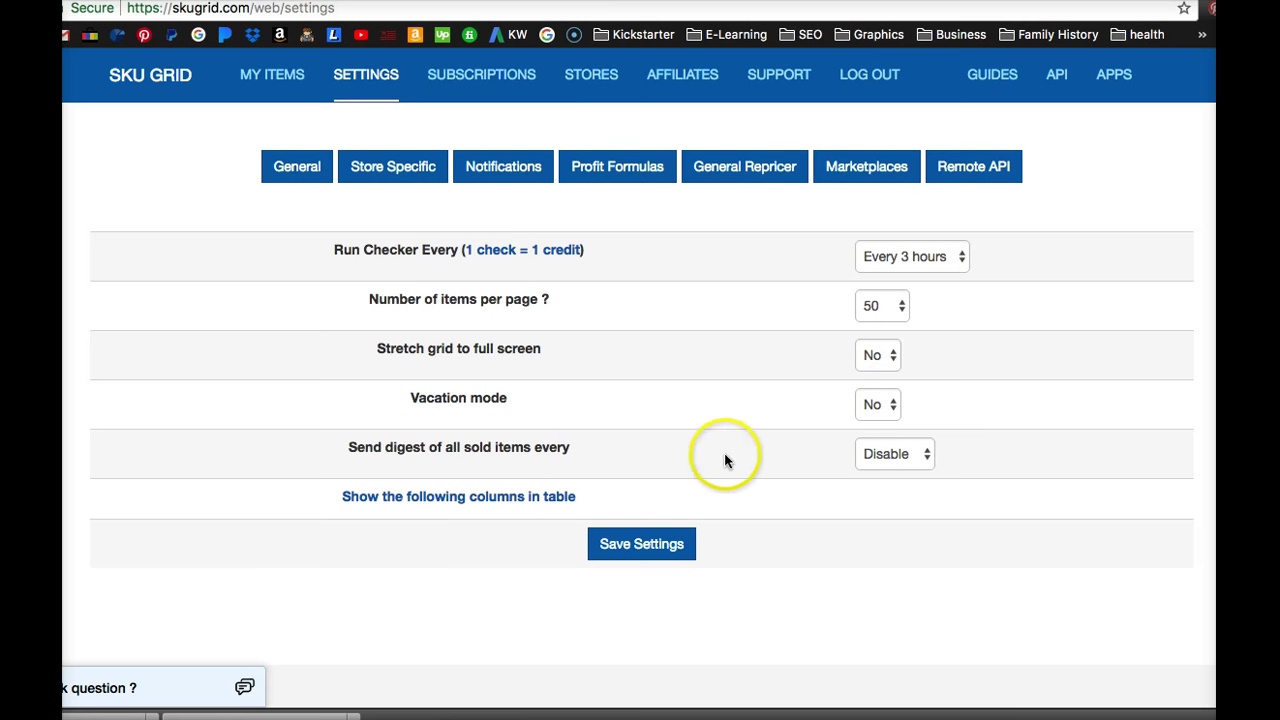
Step: Open the notification settings and look over the notification e-mail field and the options below it
click(503, 175)
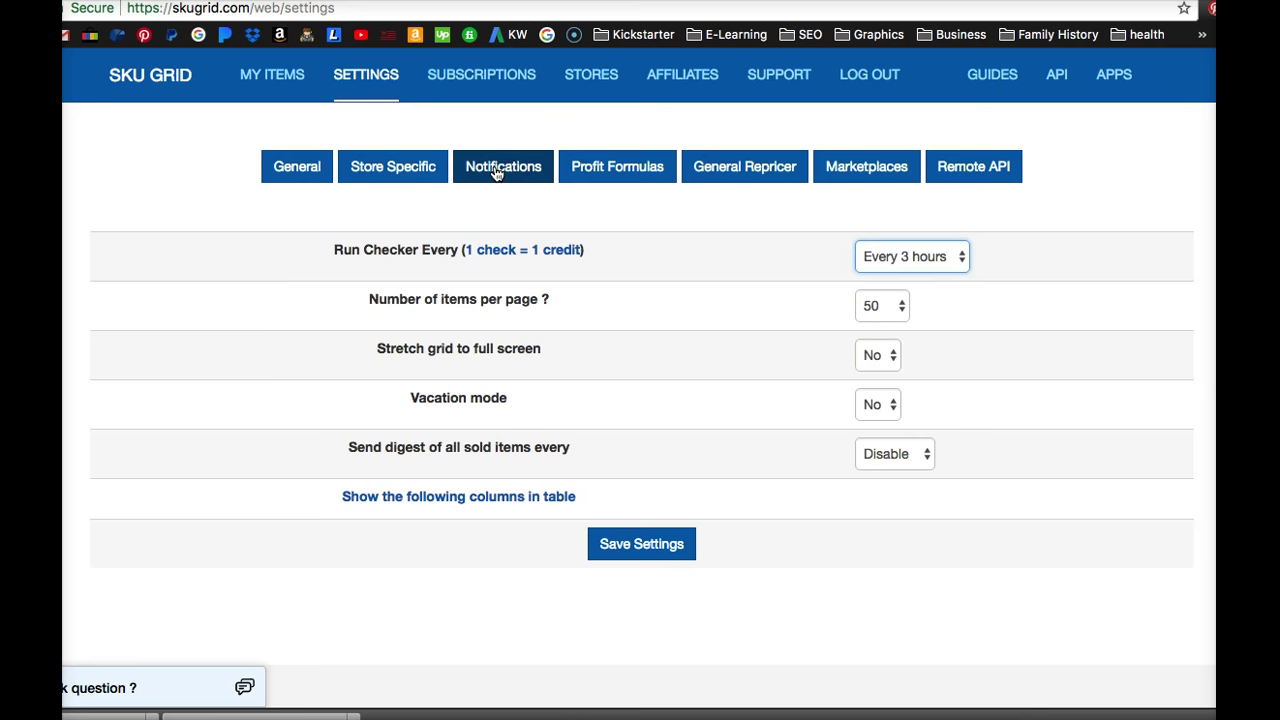
click(496, 173)
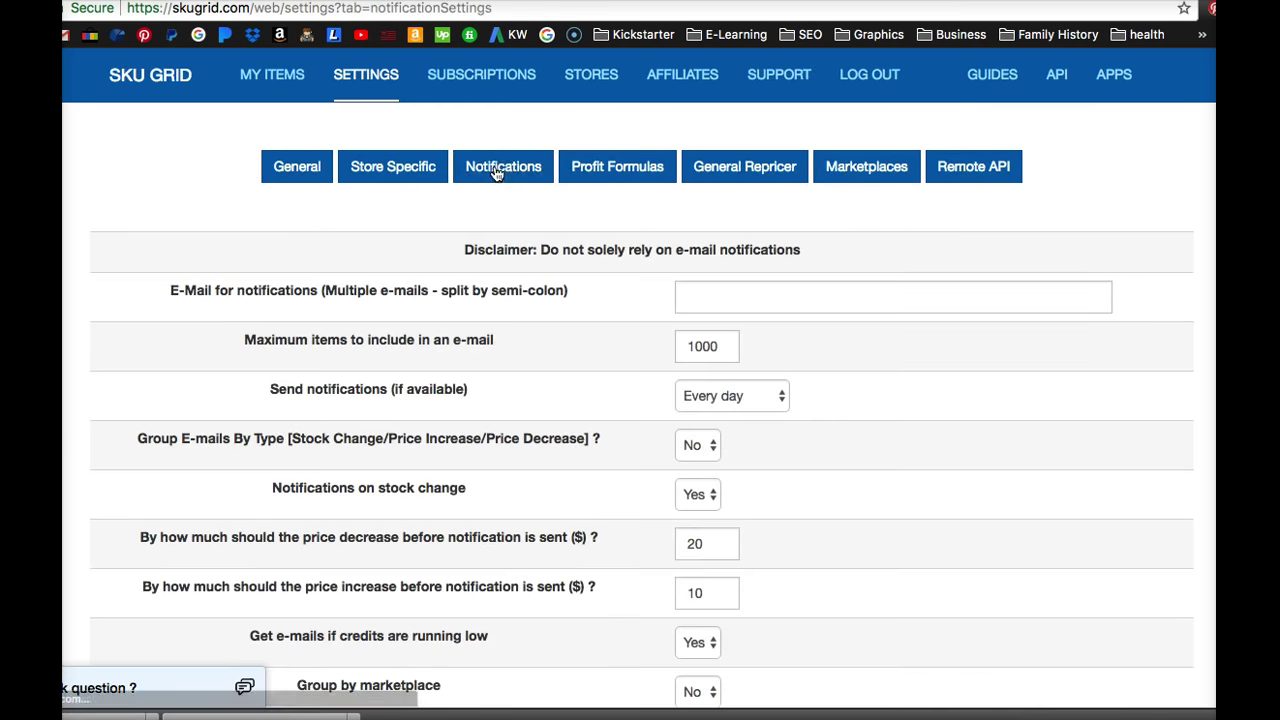
click(741, 299)
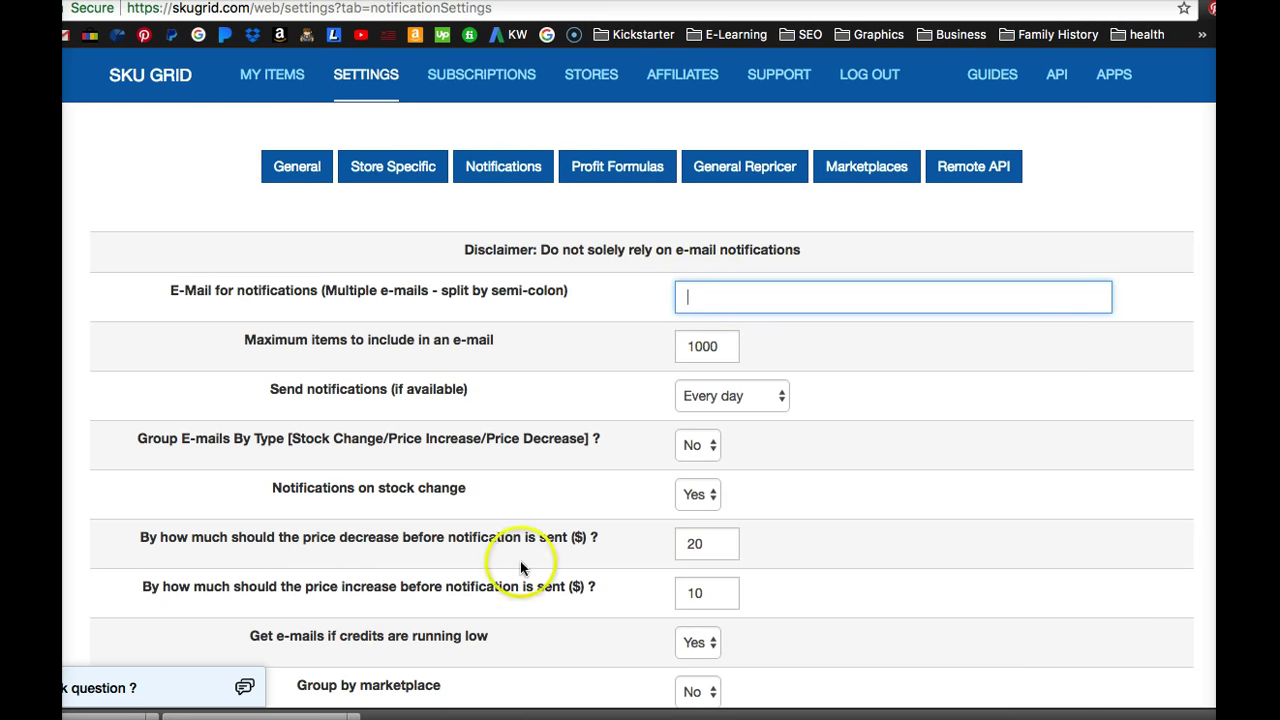
click(221, 497)
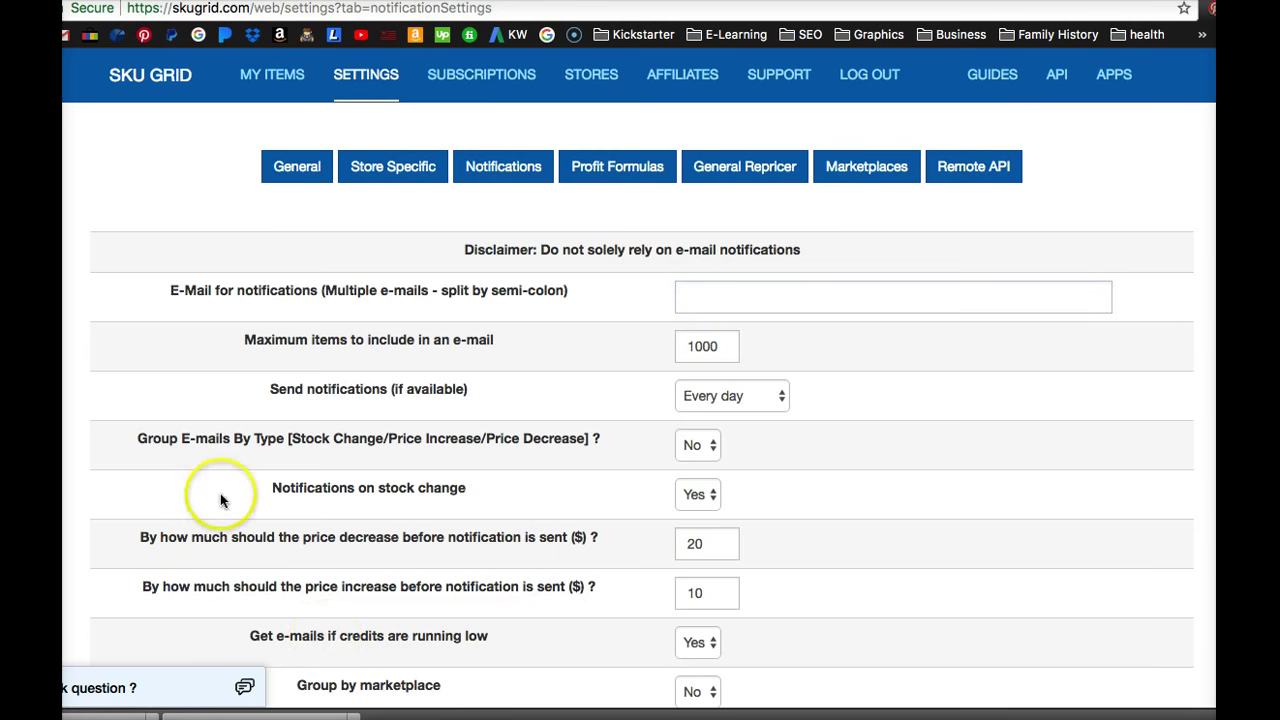
click(221, 497)
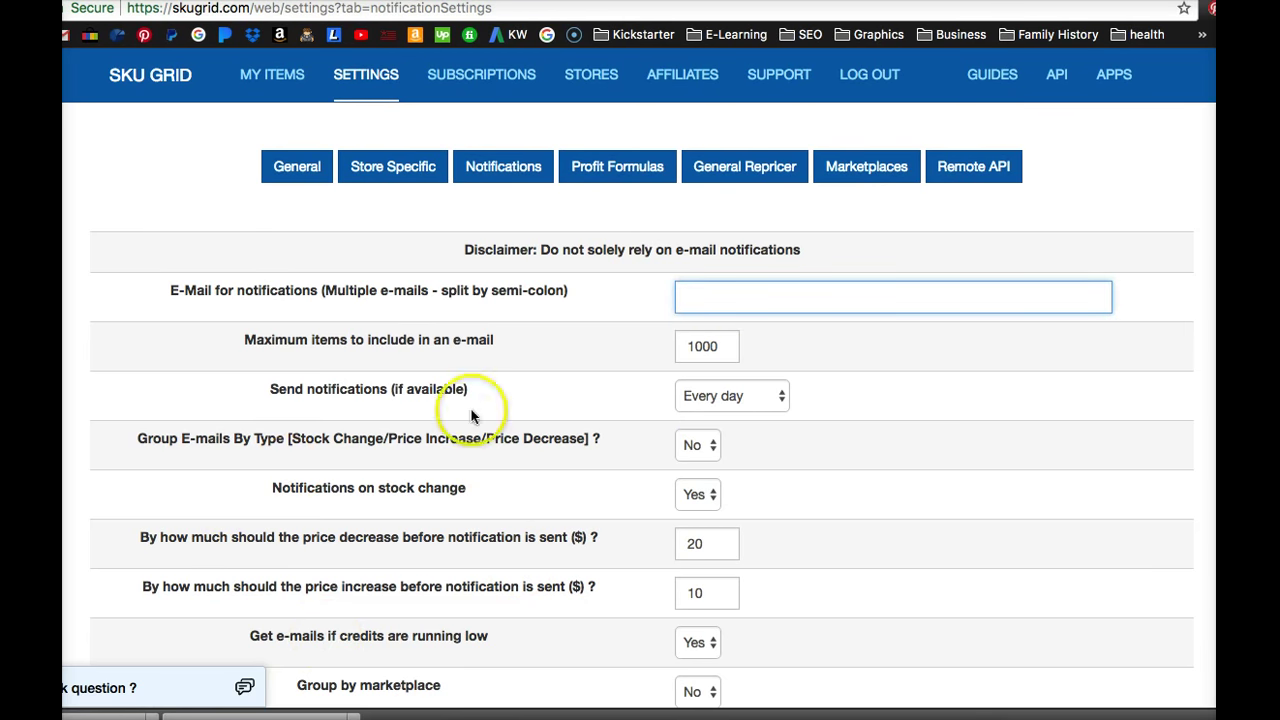
scroll(626, 437, down, 1)
scroll(626, 437, down, 3)
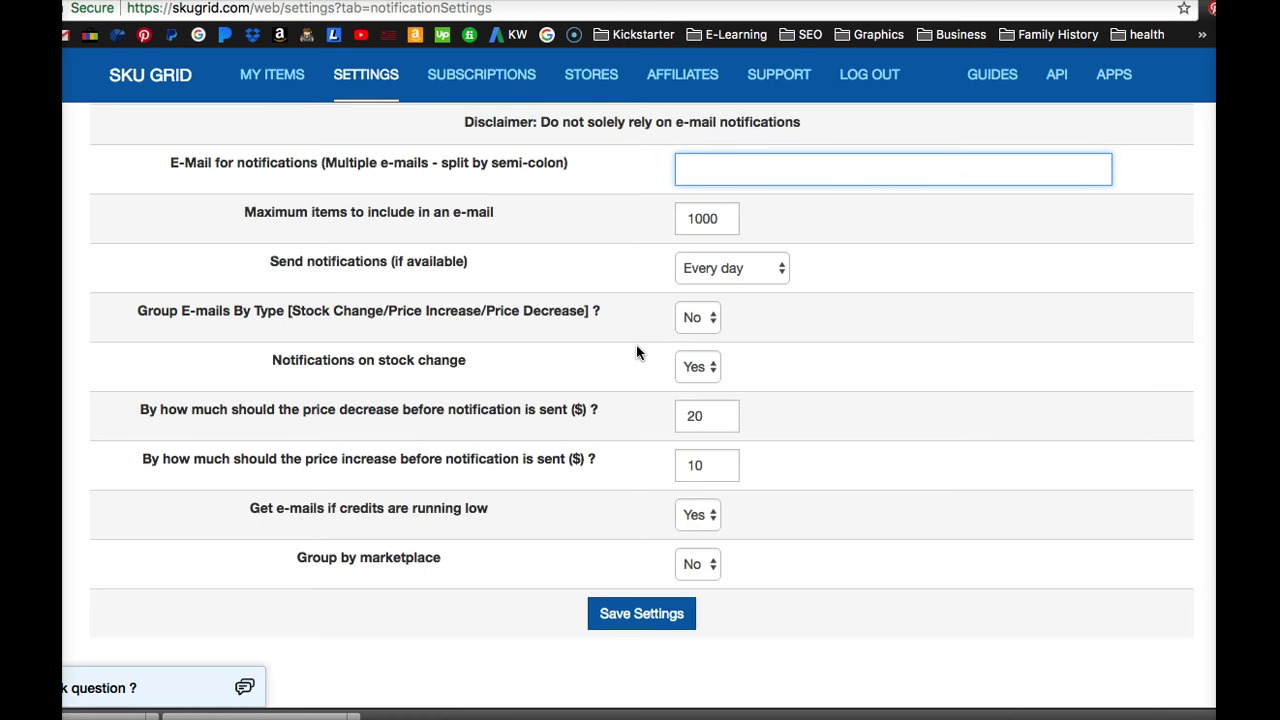
scroll(636, 352, up, 1)
scroll(636, 345, up, 3)
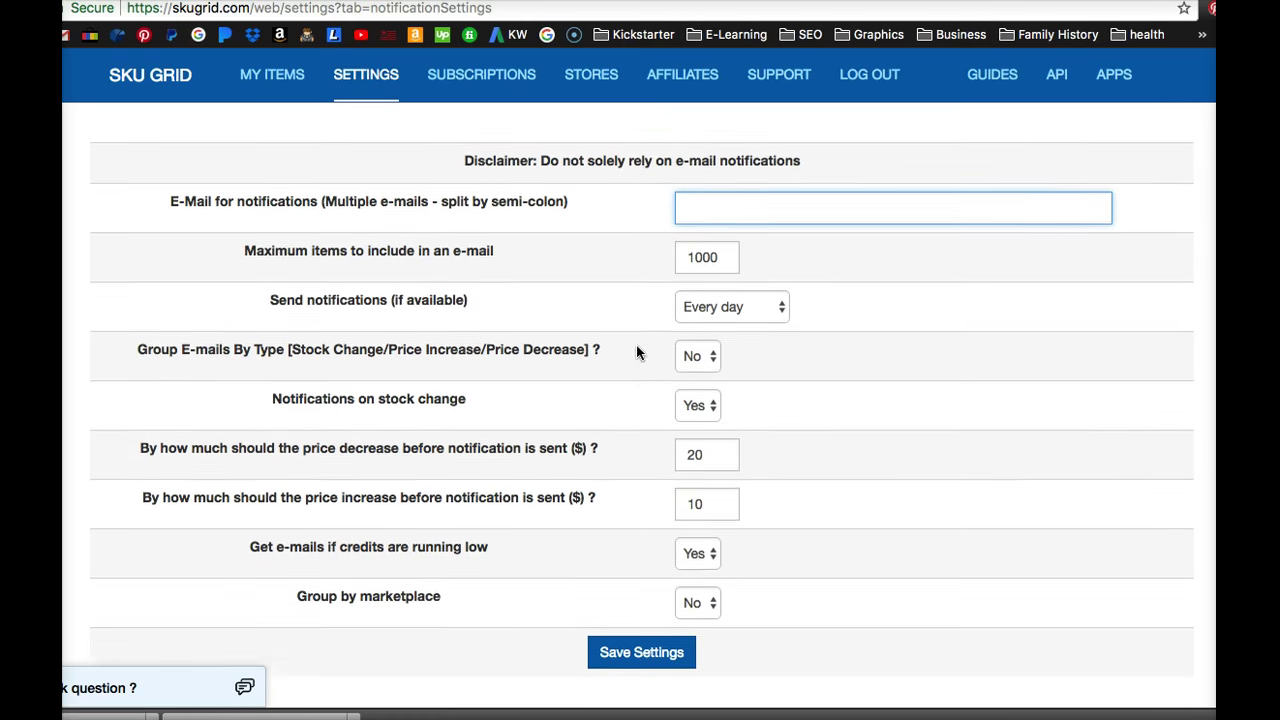
click(665, 316)
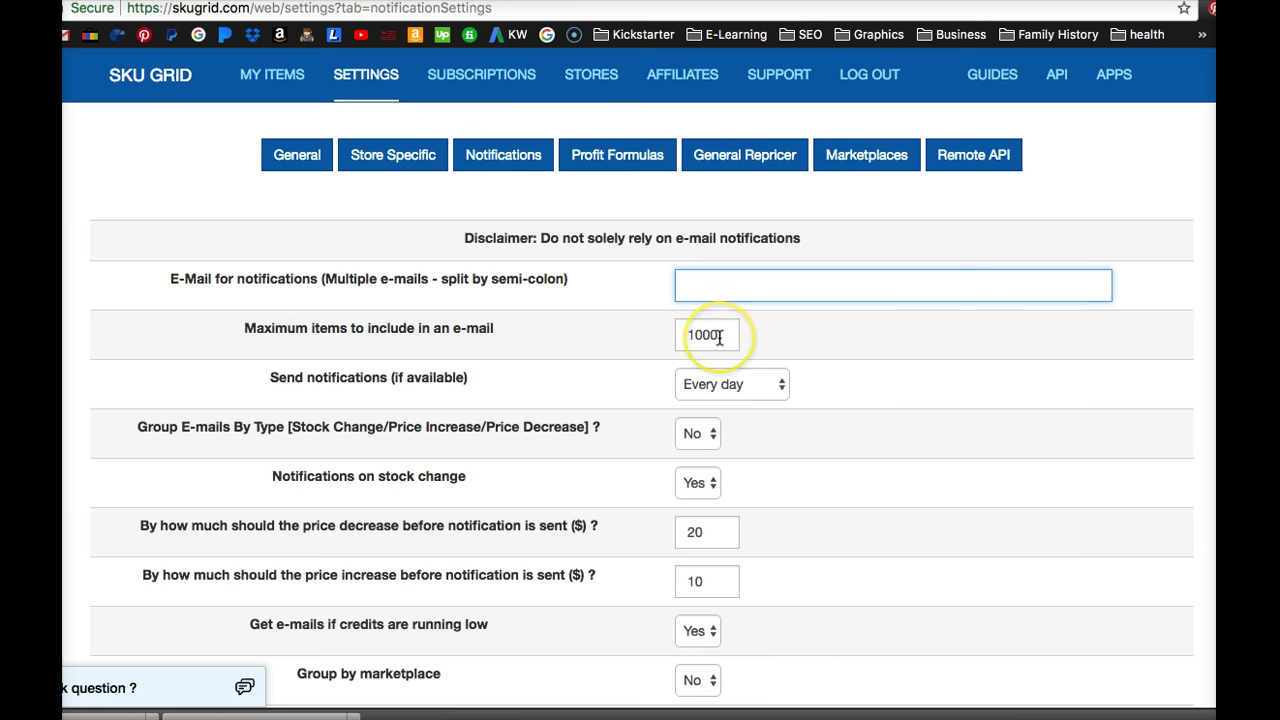
scroll(800, 328, down, 2)
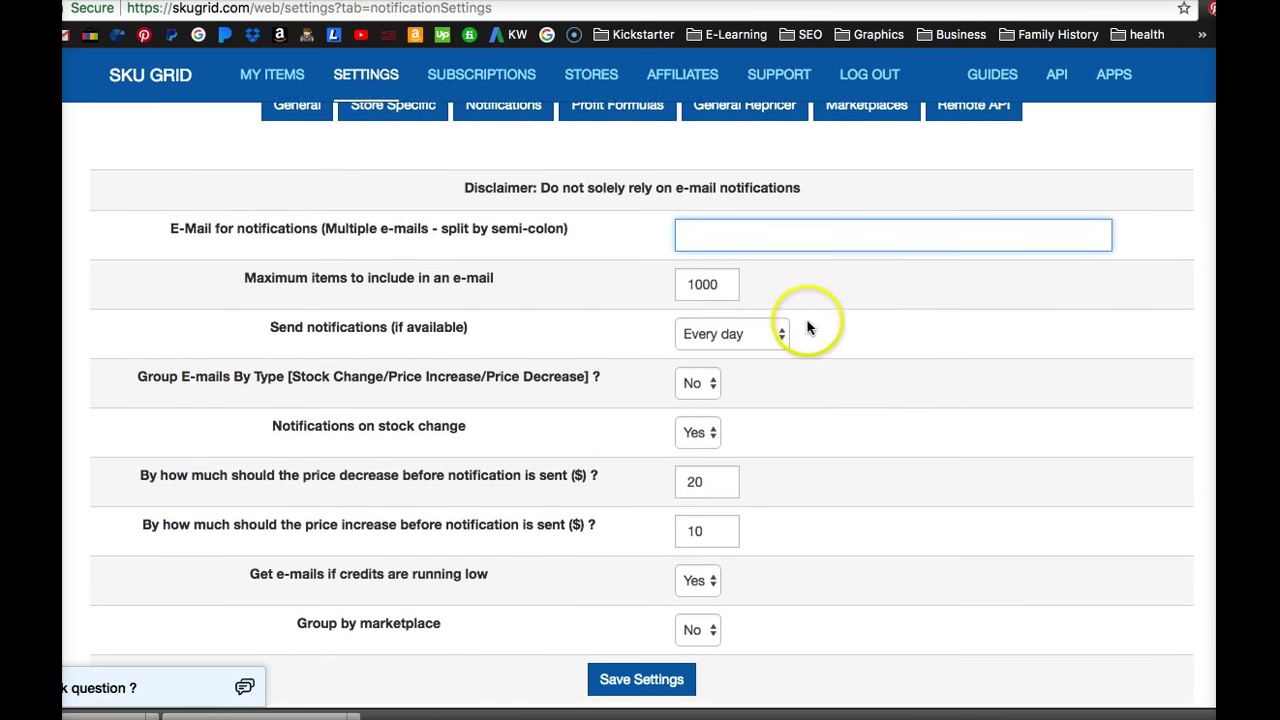
scroll(834, 321, down, 1)
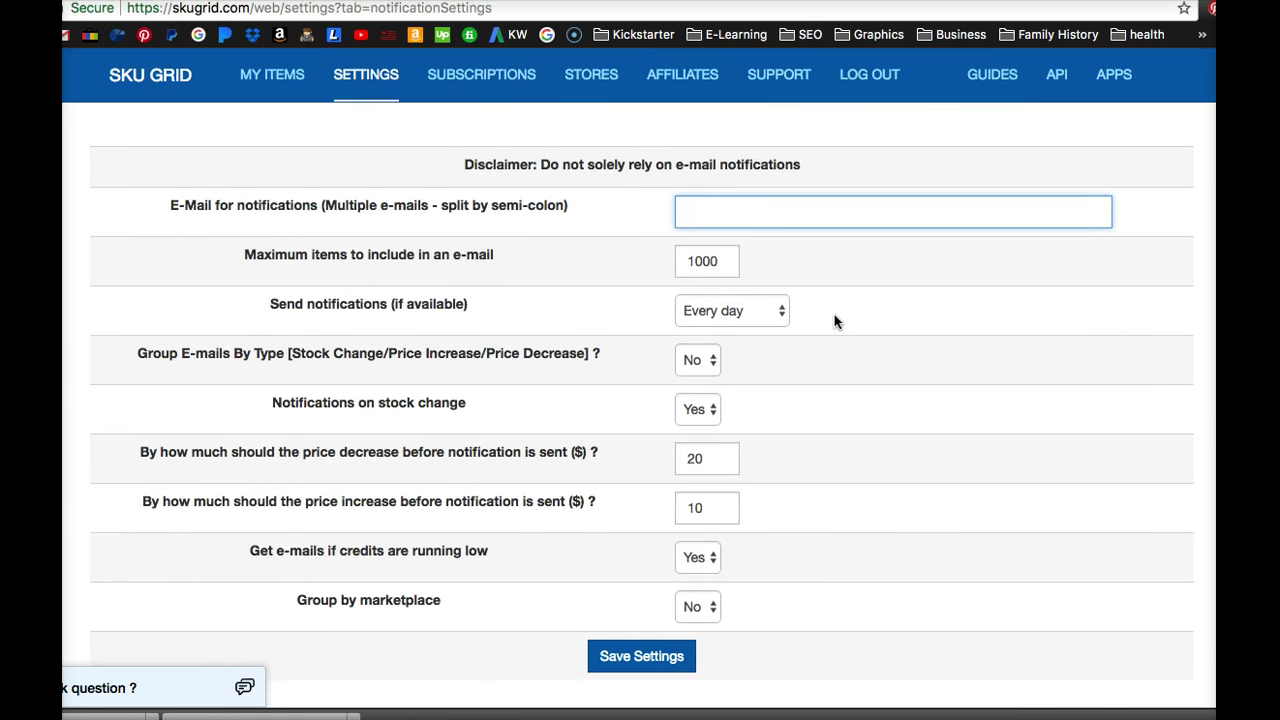
Step: Check the options for sending frequency, grouping e-mails by type and notifications on stock change
click(733, 318)
click(727, 325)
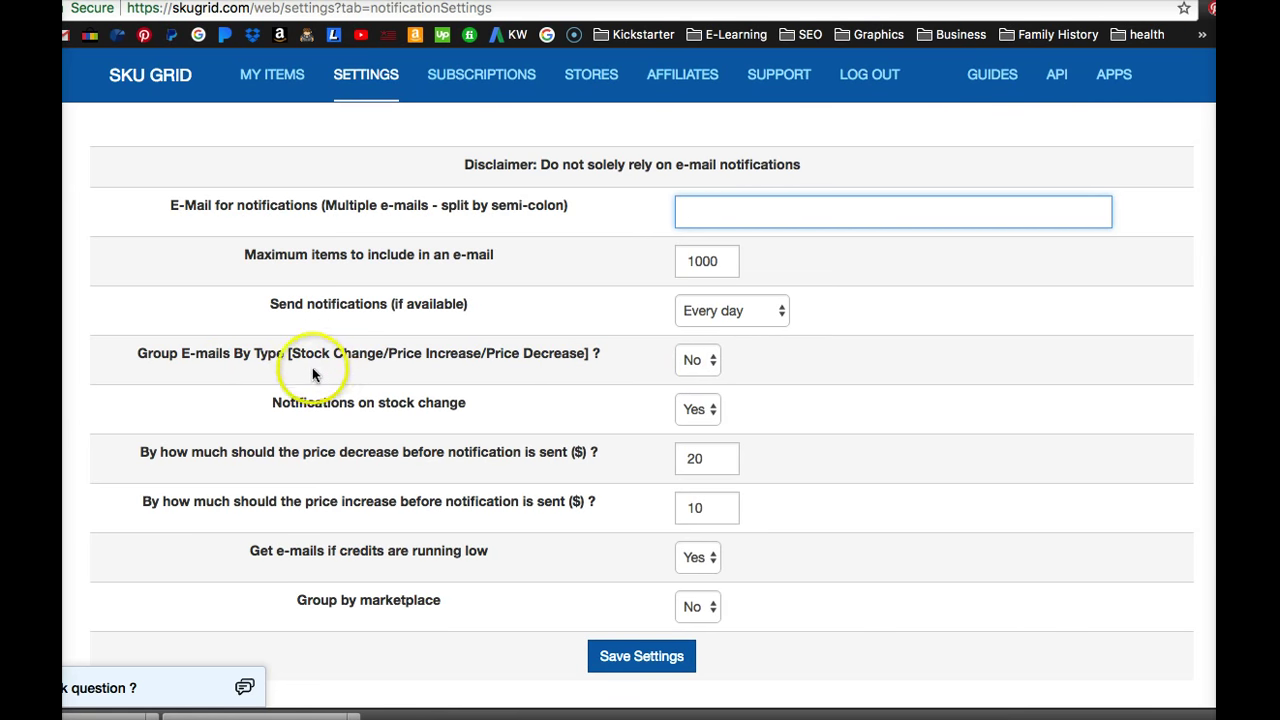
click(708, 361)
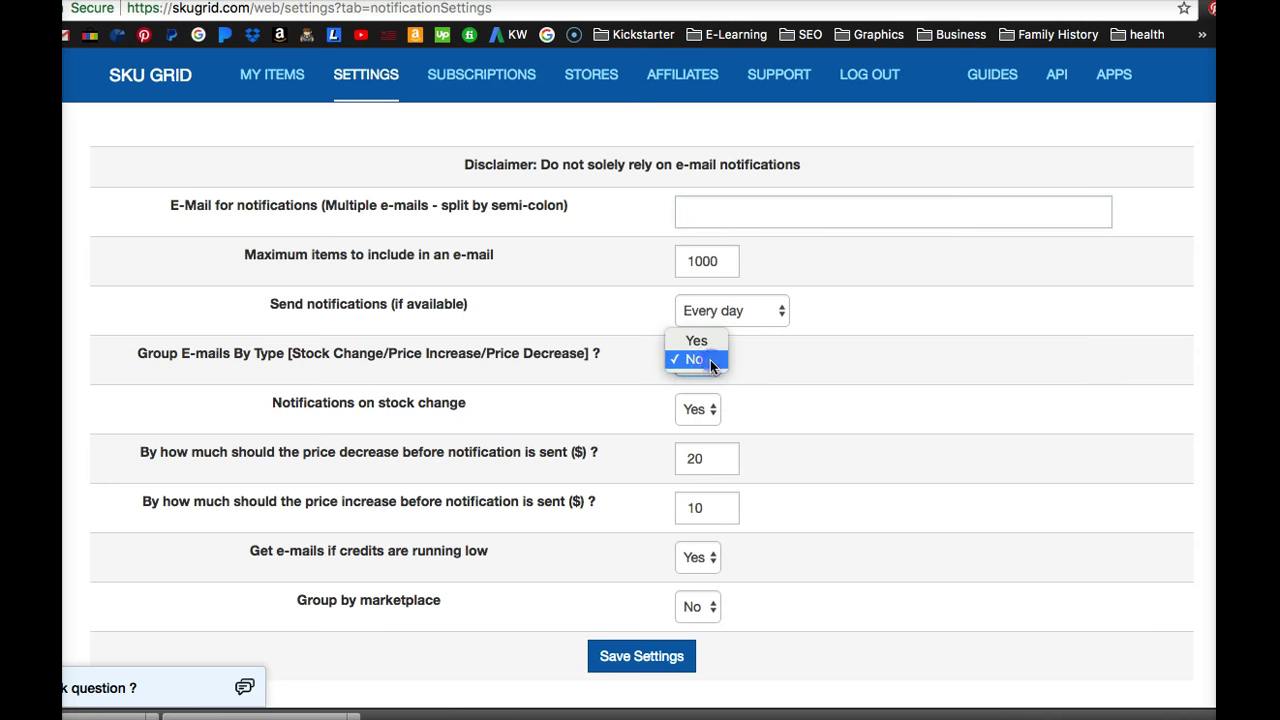
click(782, 362)
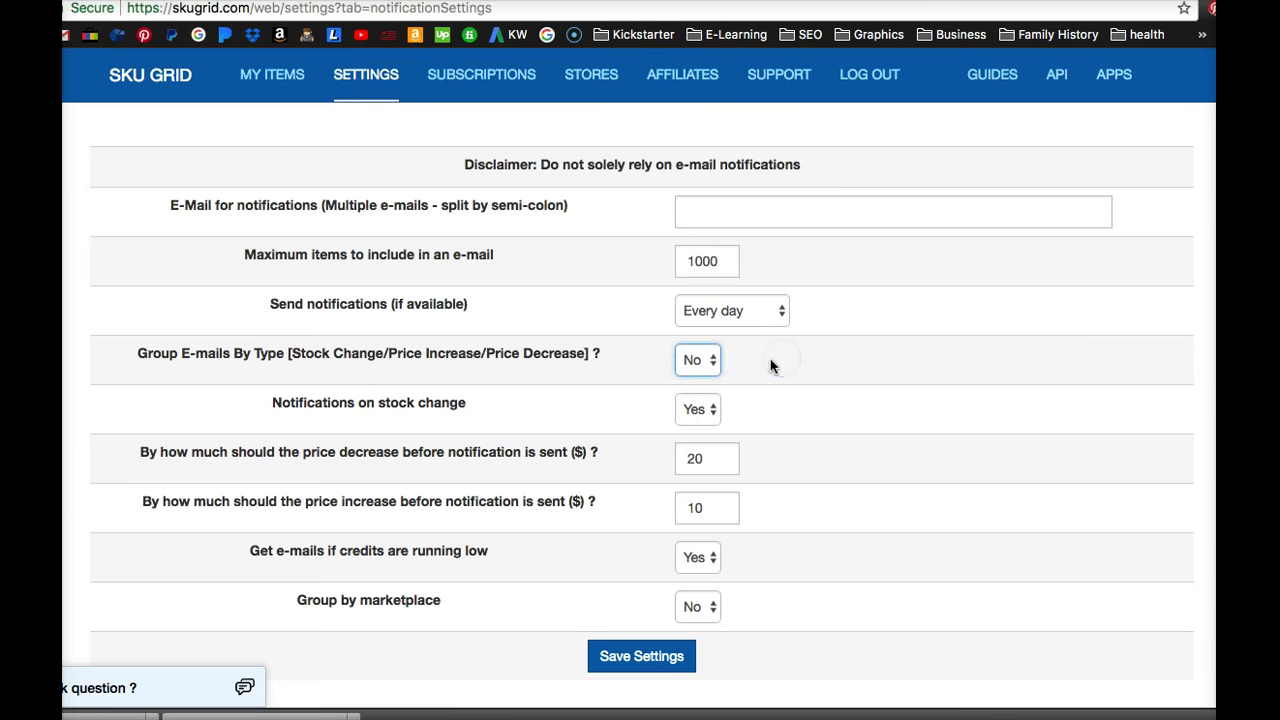
scroll(748, 378, up, 2)
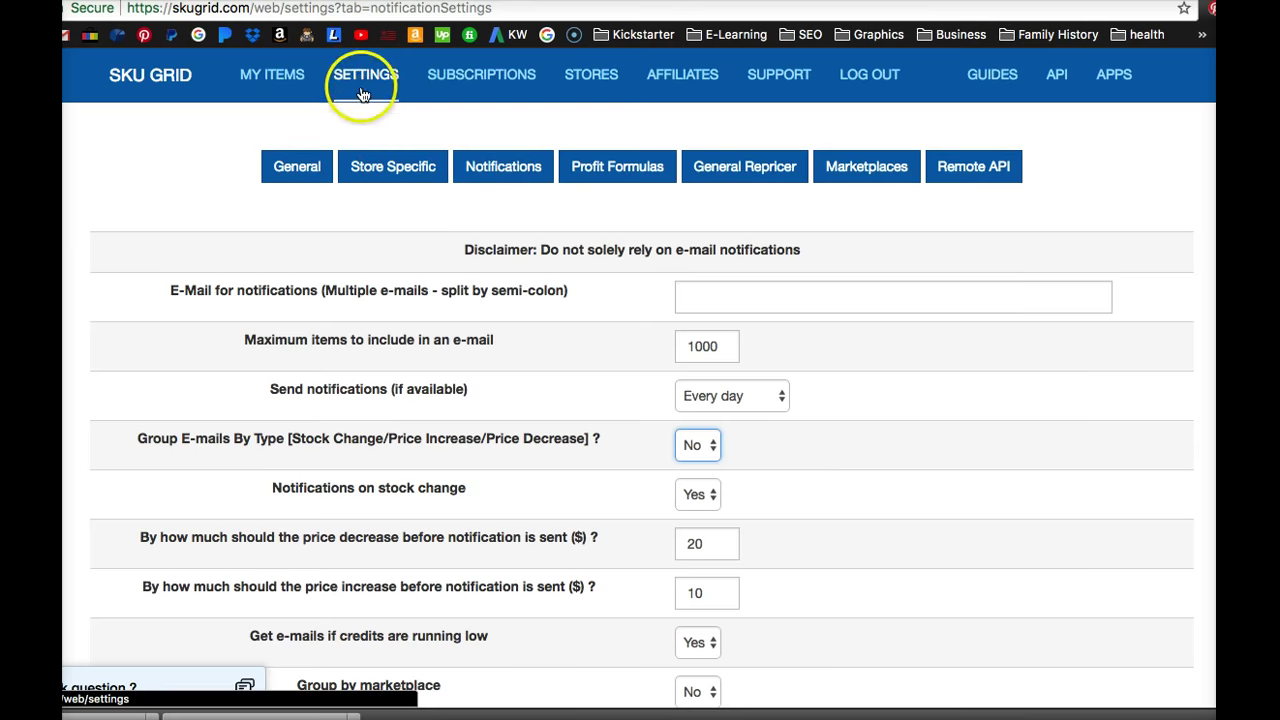
scroll(614, 405, down, 2)
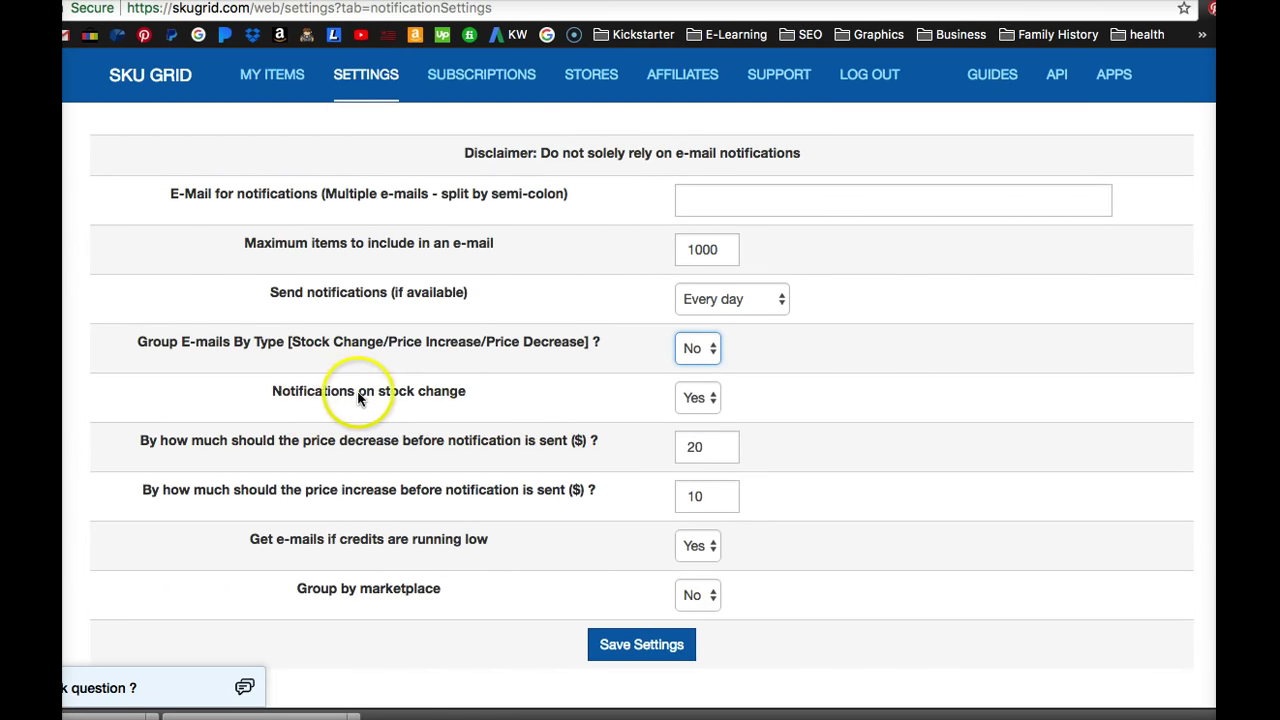
drag(274, 394, 466, 397)
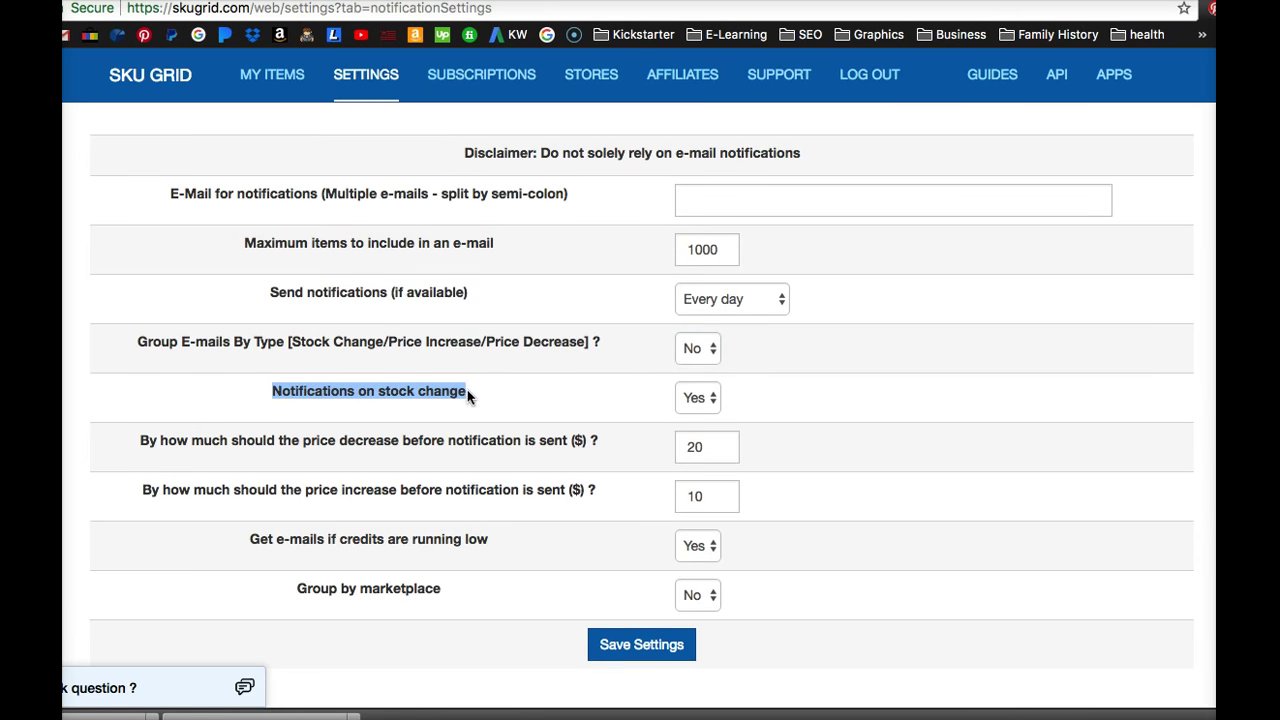
scroll(468, 395, down, 1)
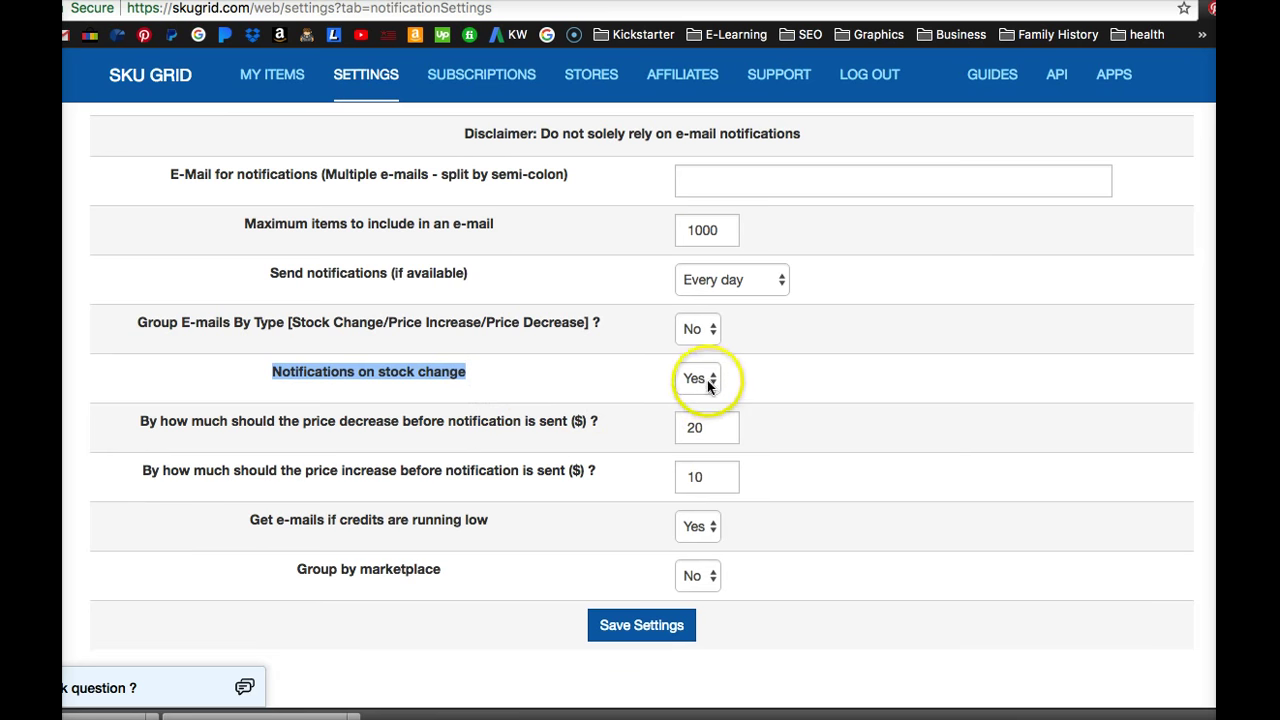
Step: Set the price decrease that triggers a notification to $2
click(170, 425)
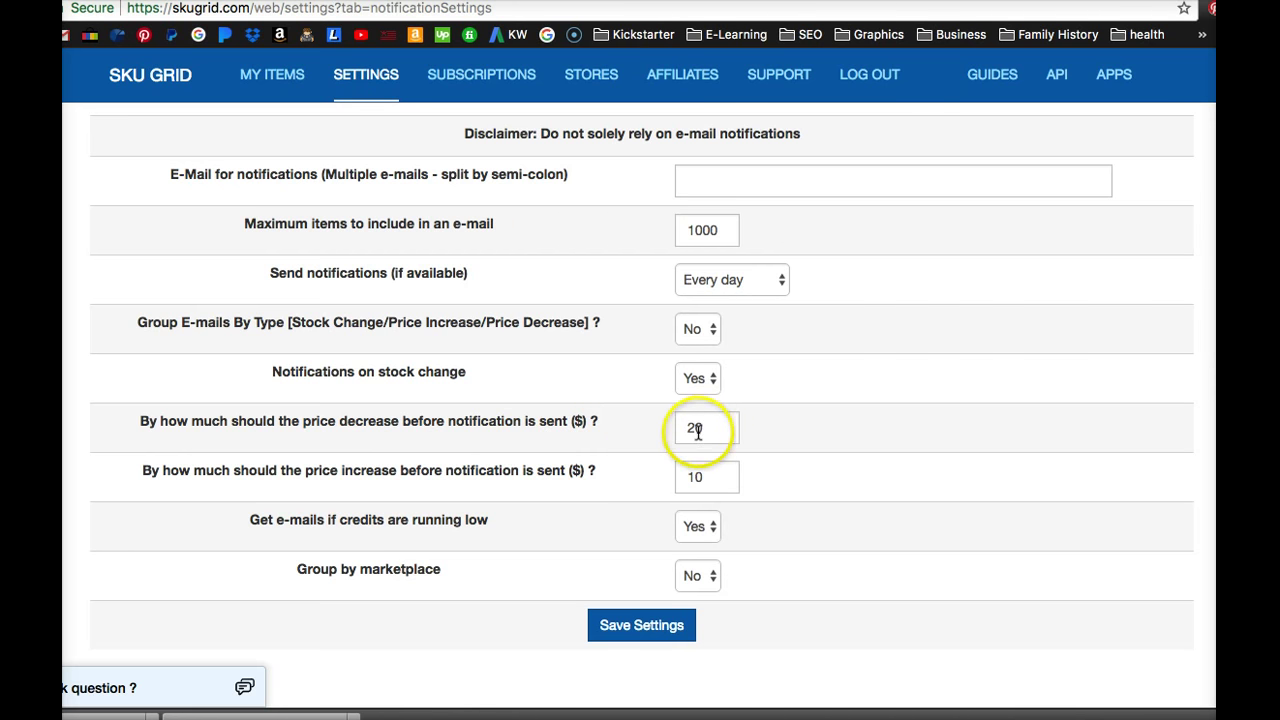
drag(698, 429, 704, 428)
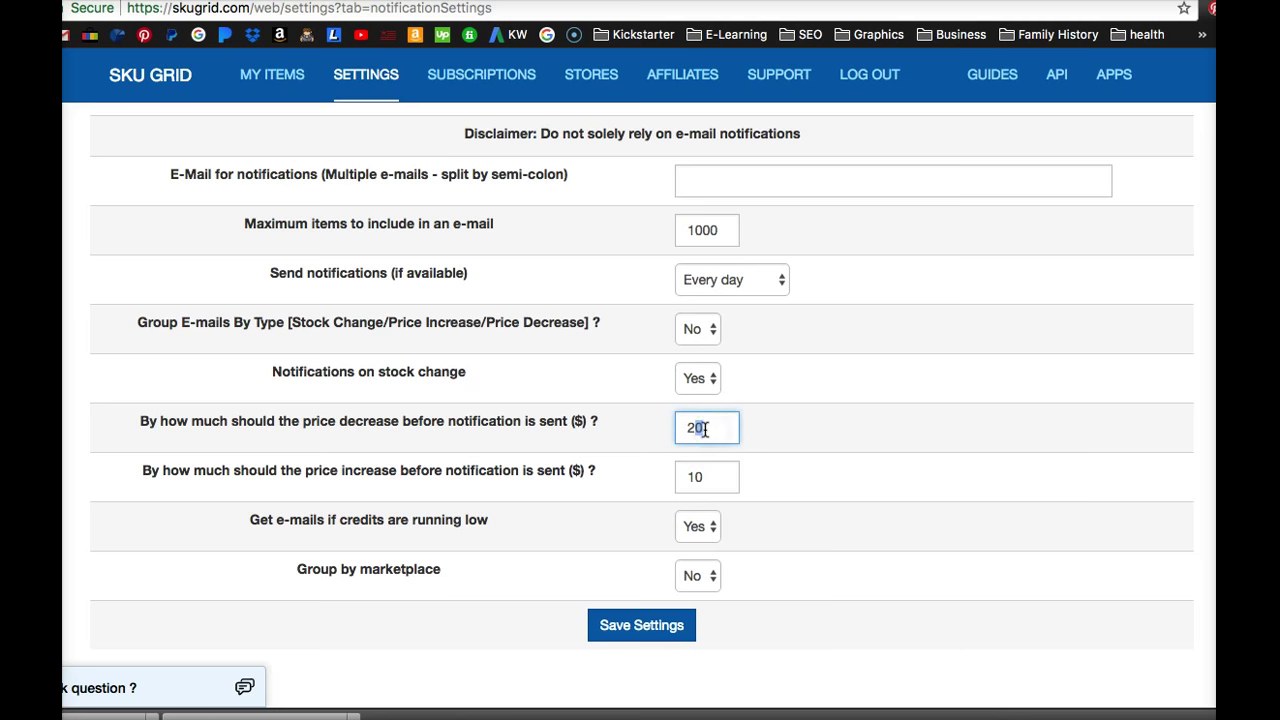
key(BackSpace)
drag(704, 429, 697, 432)
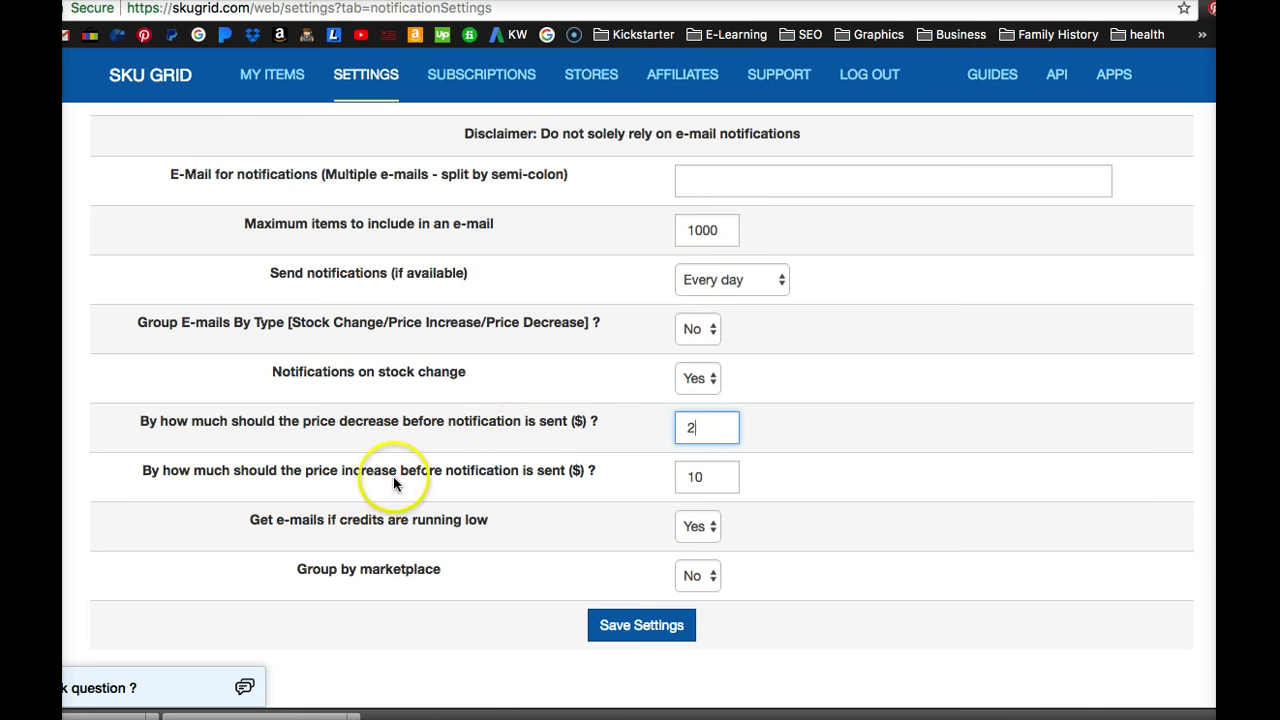
Step: Set the price increase that triggers a notification to $2, check the marketplace grouping option, and try to save the notification settings
drag(726, 477, 638, 480)
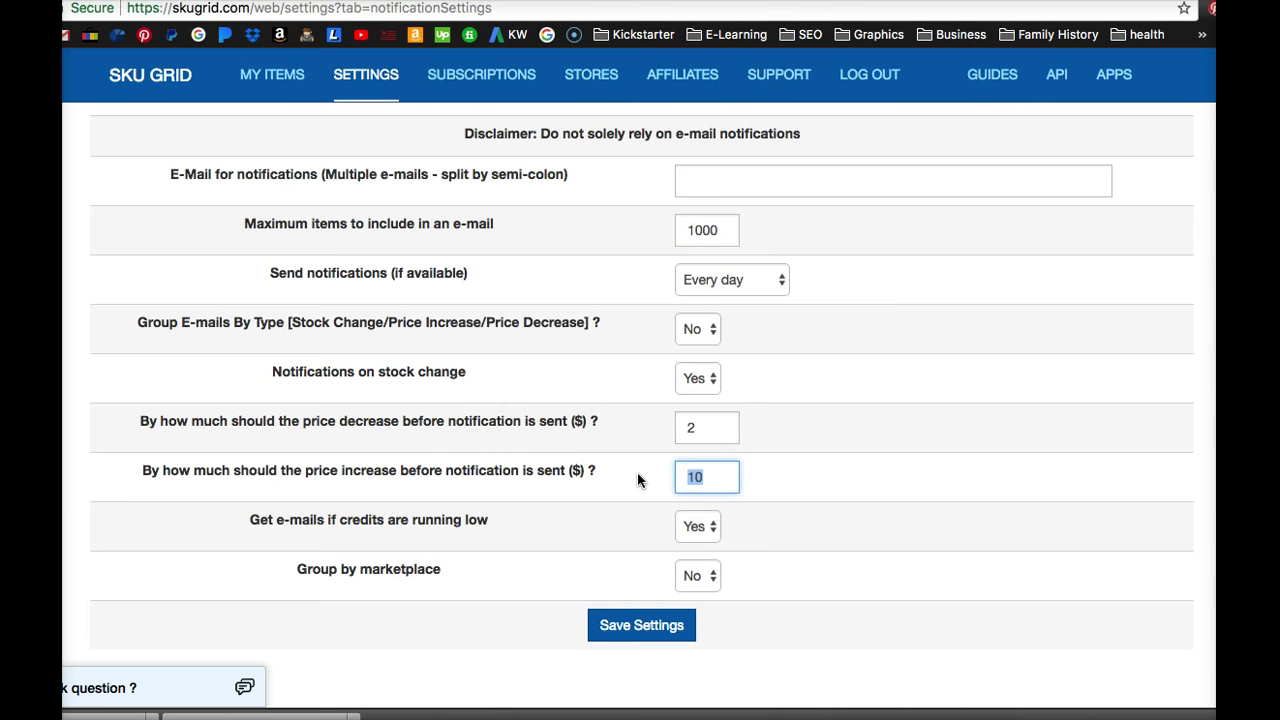
text(2)
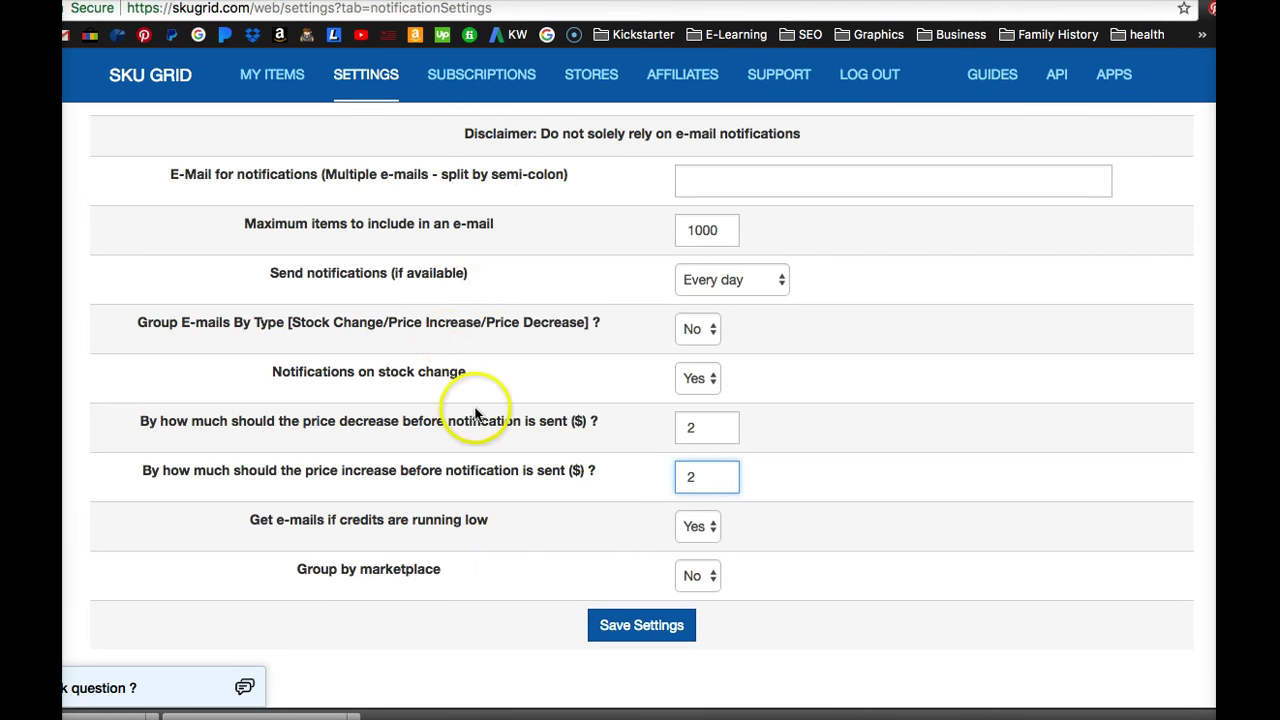
scroll(457, 565, down, 1)
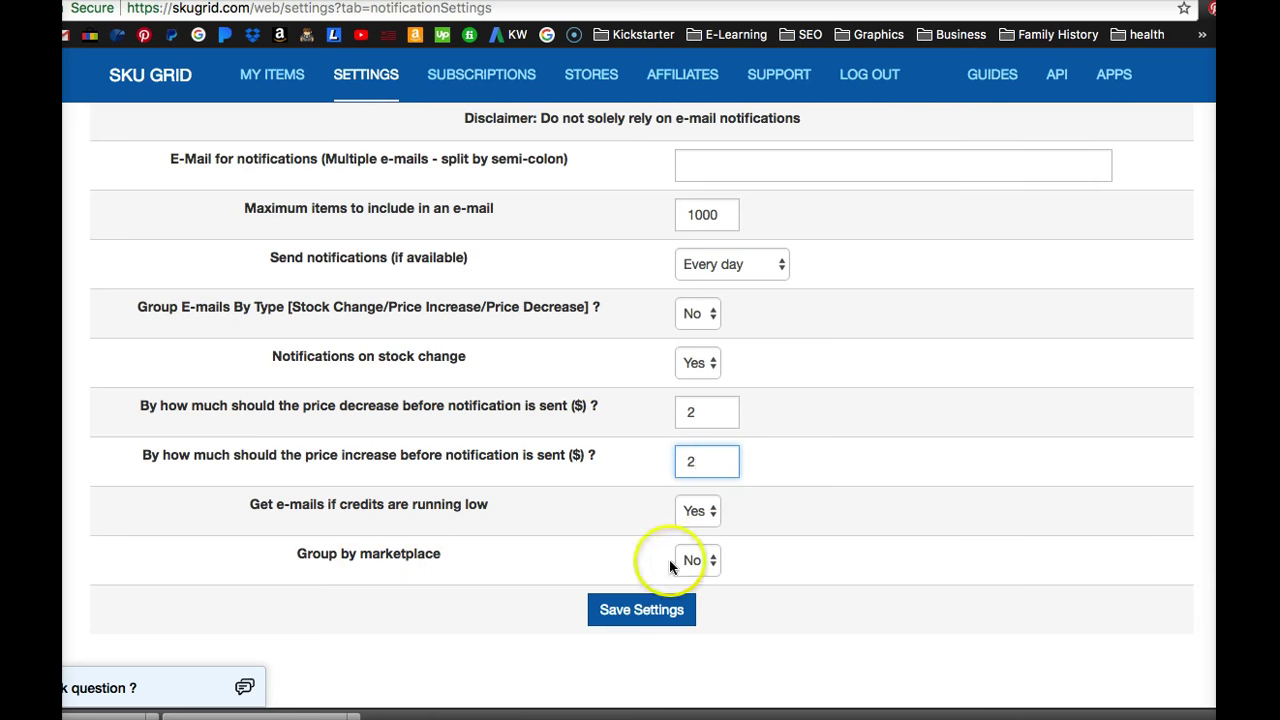
click(434, 559)
mouse_move(446, 560)
mouse_down()
mouse_move(374, 560)
mouse_move(461, 560)
mouse_up()
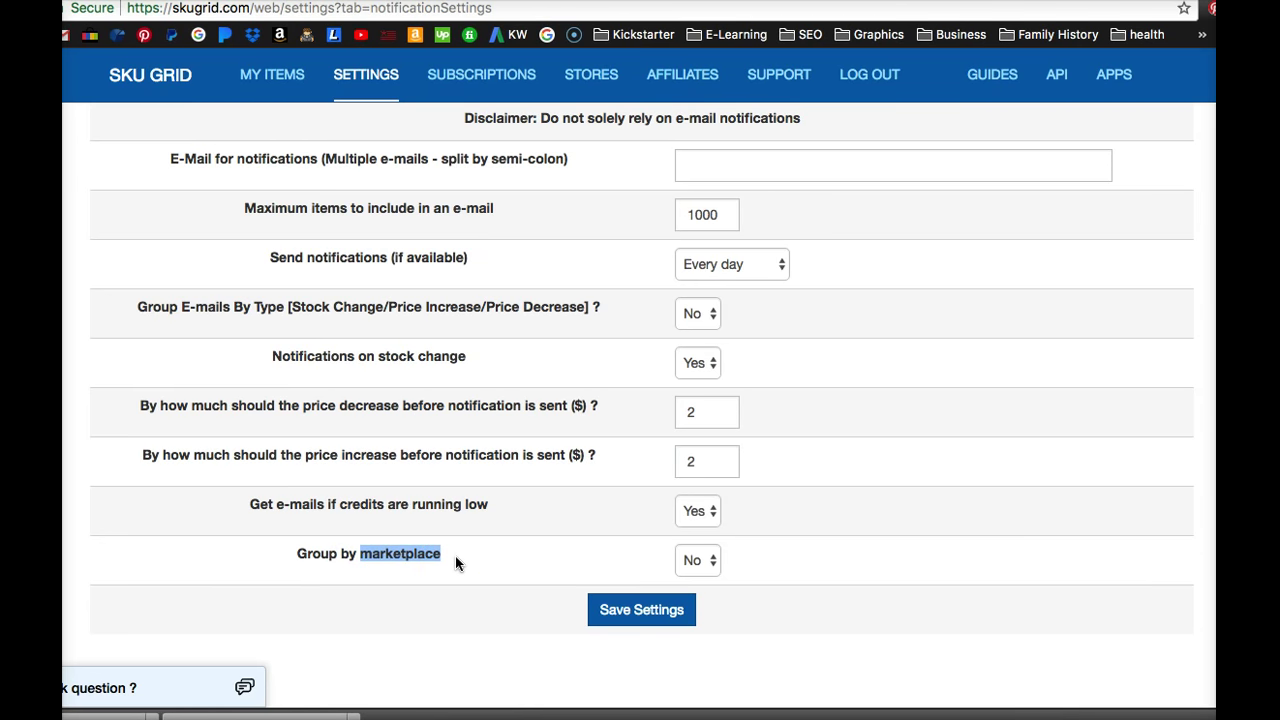
click(455, 563)
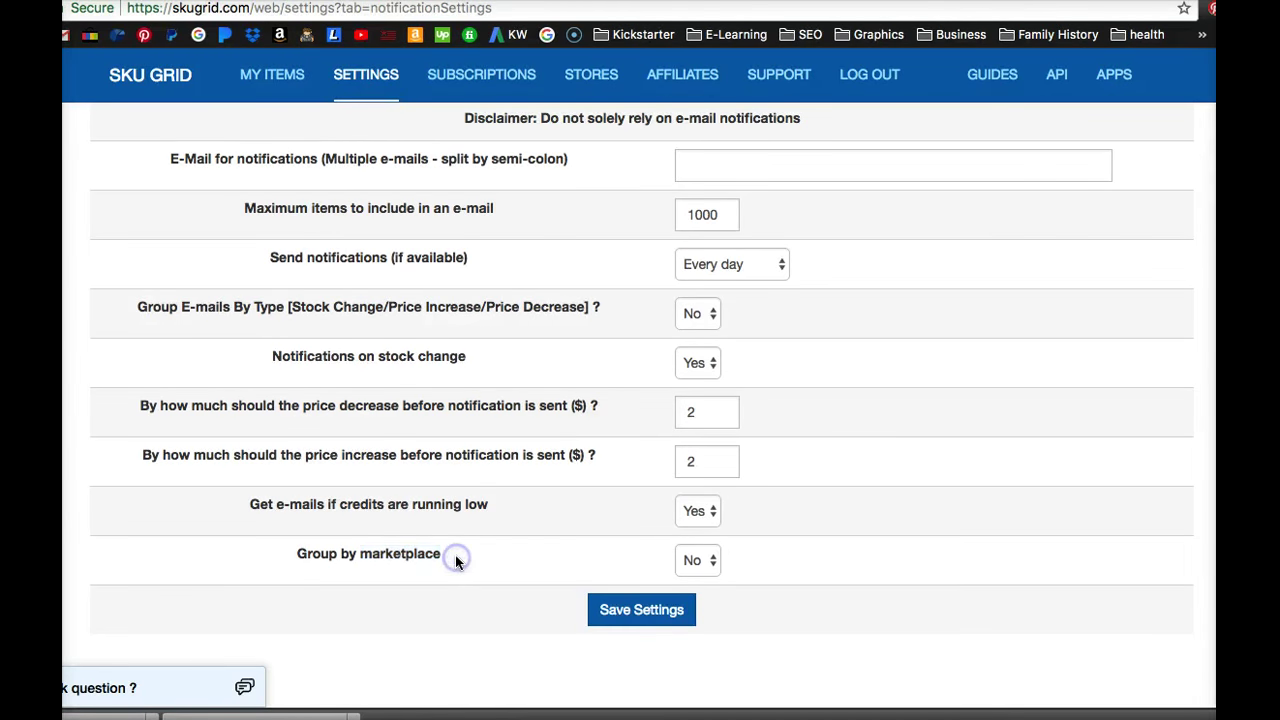
click(640, 612)
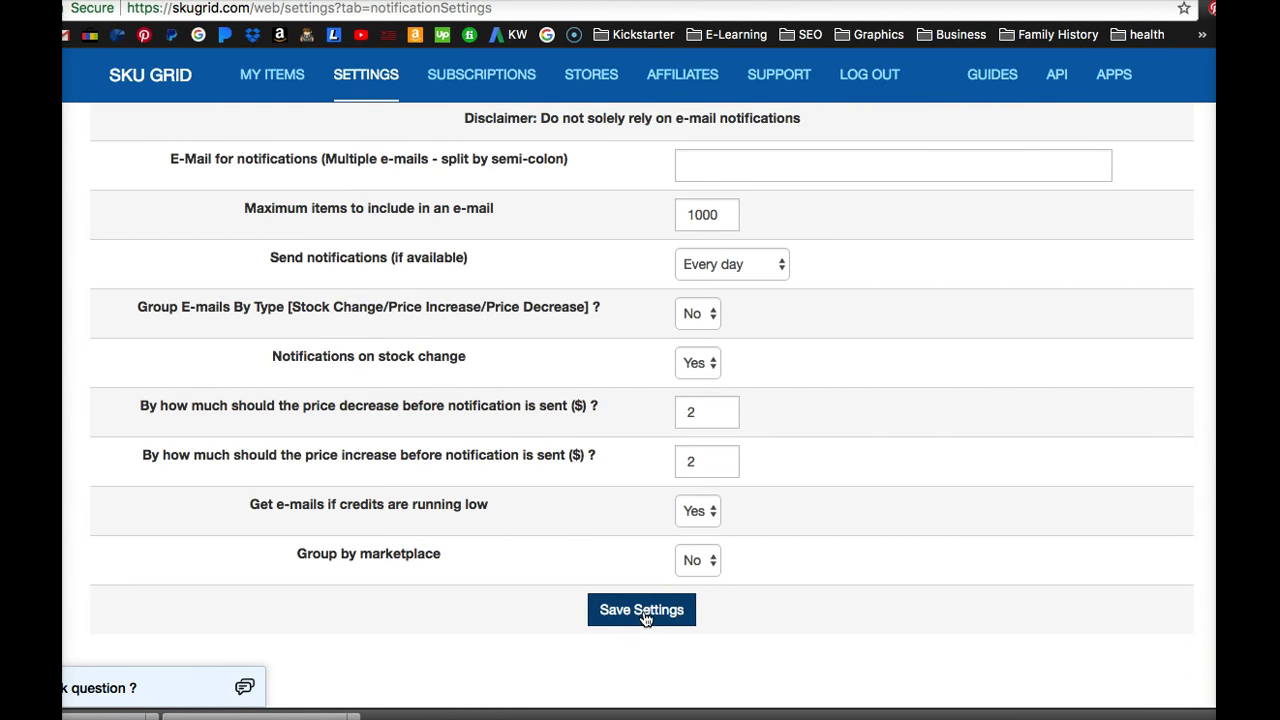
click(357, 643)
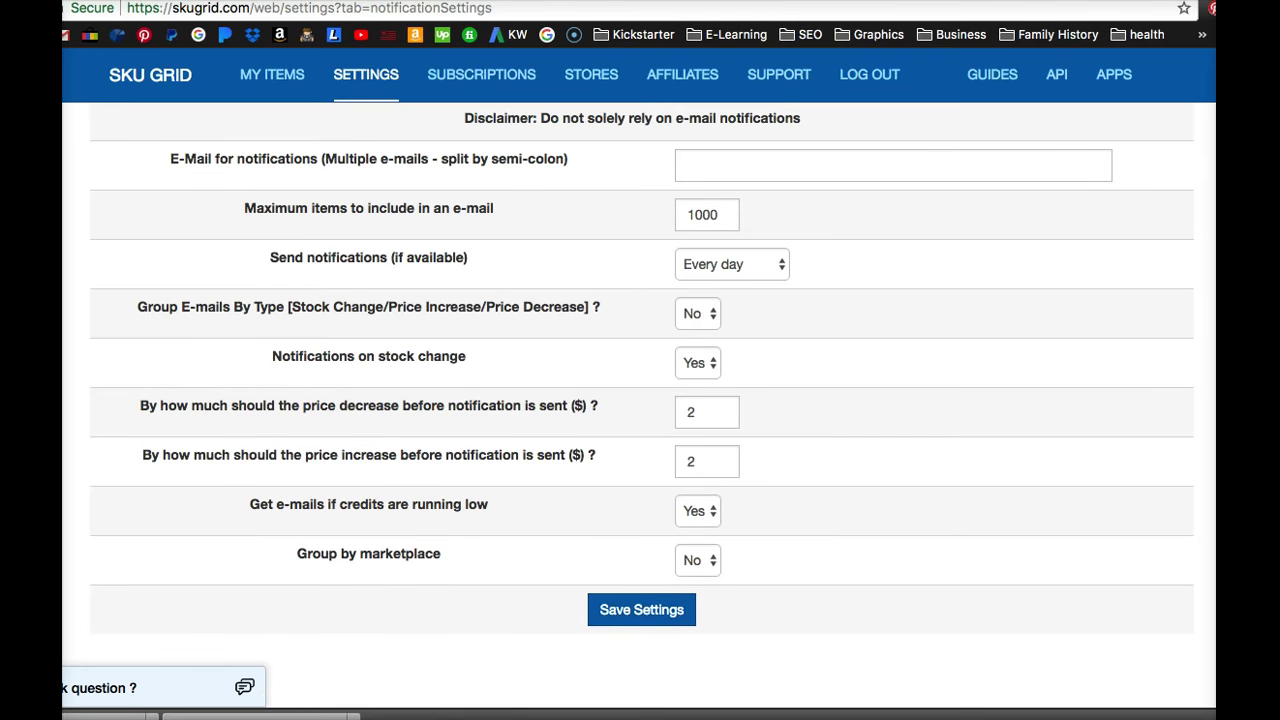
Step: Open the general repricer settings, discarding the unsaved notification changes, turn Safe Repricing off and save the settings
scroll(757, 251, up, 2)
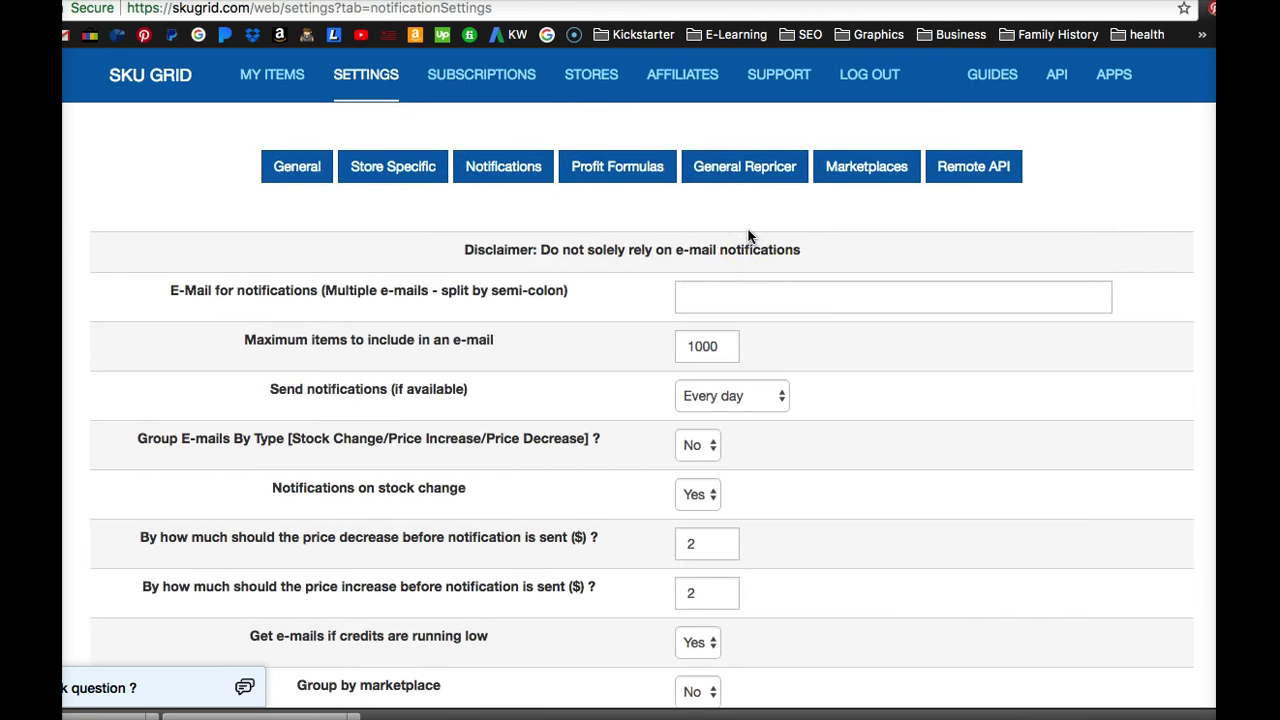
click(753, 172)
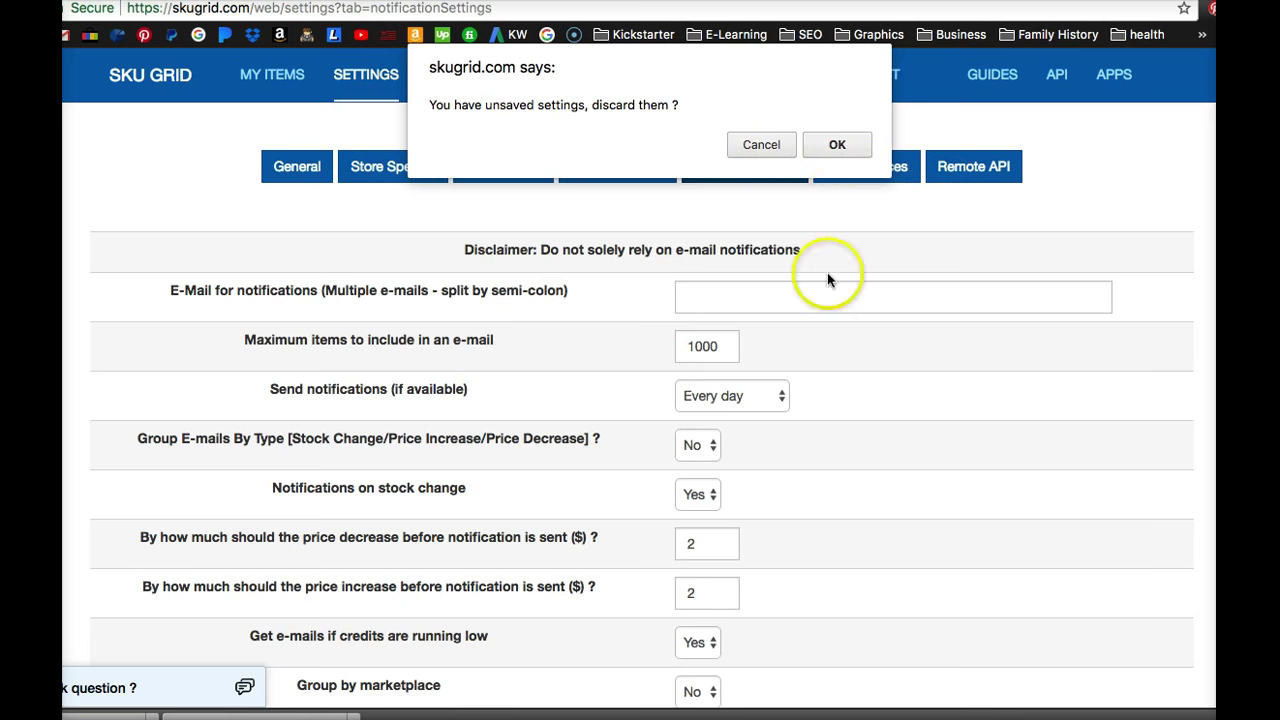
click(837, 145)
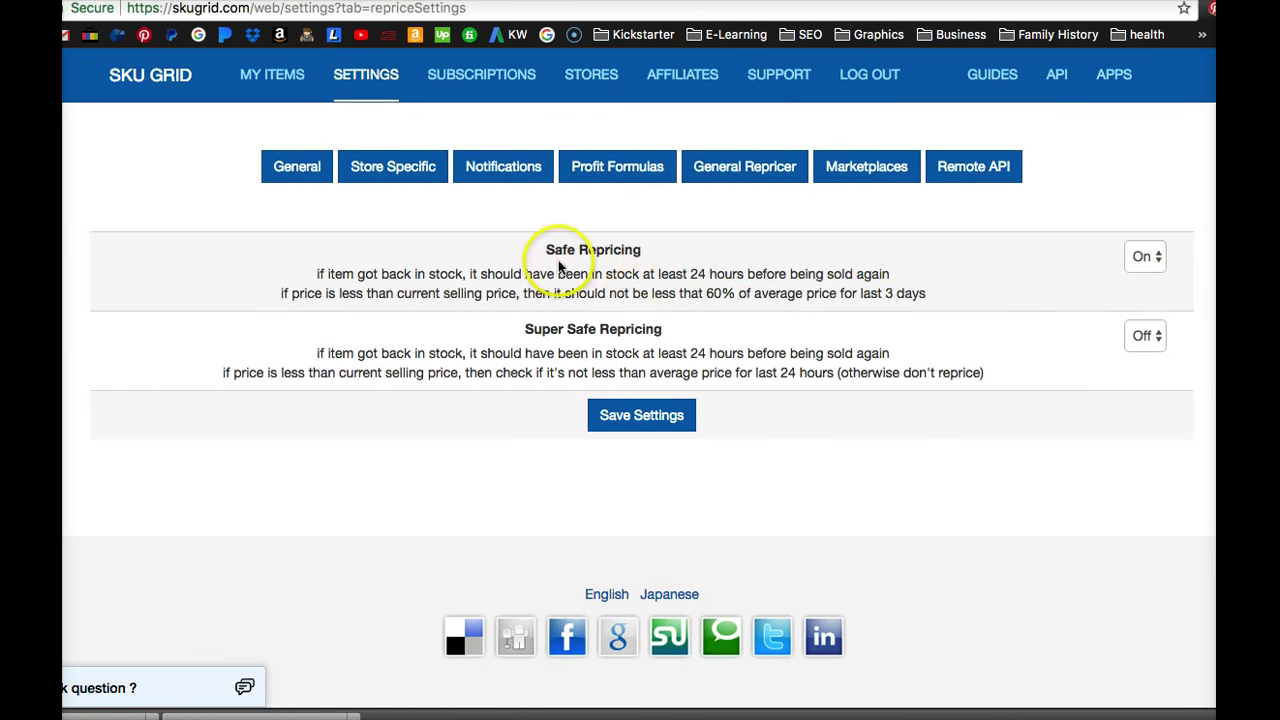
click(1153, 256)
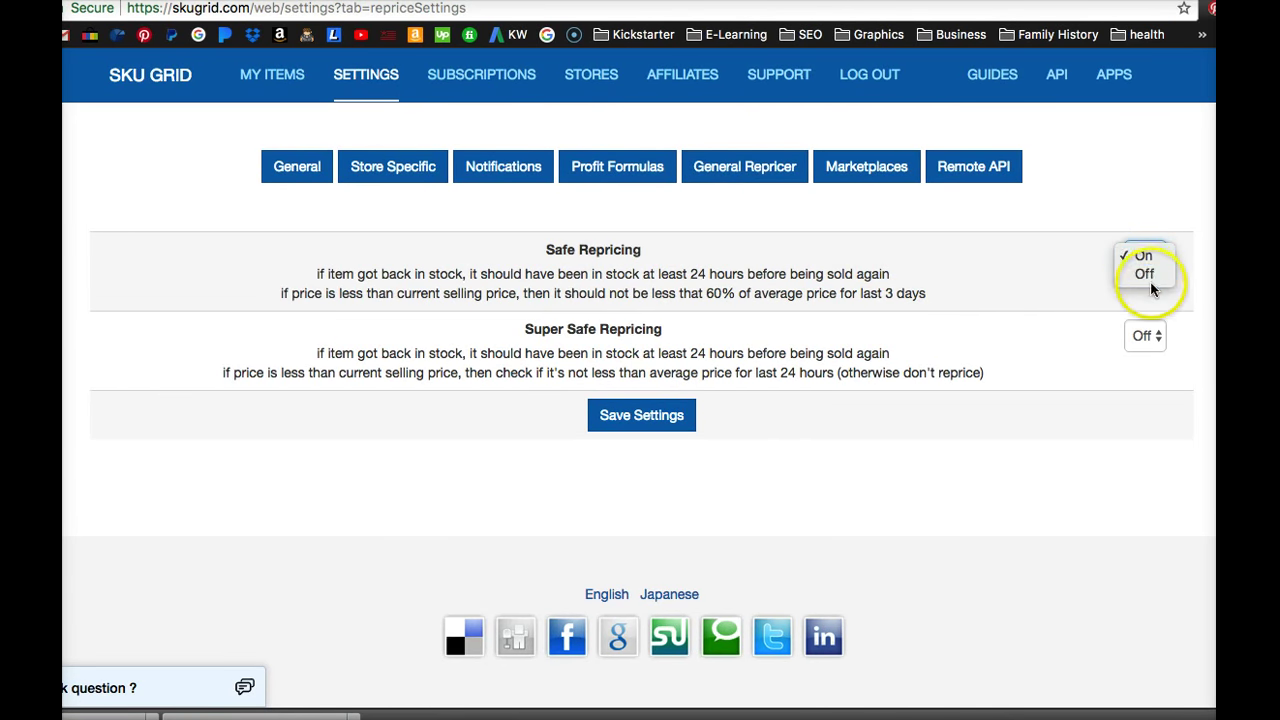
click(1150, 277)
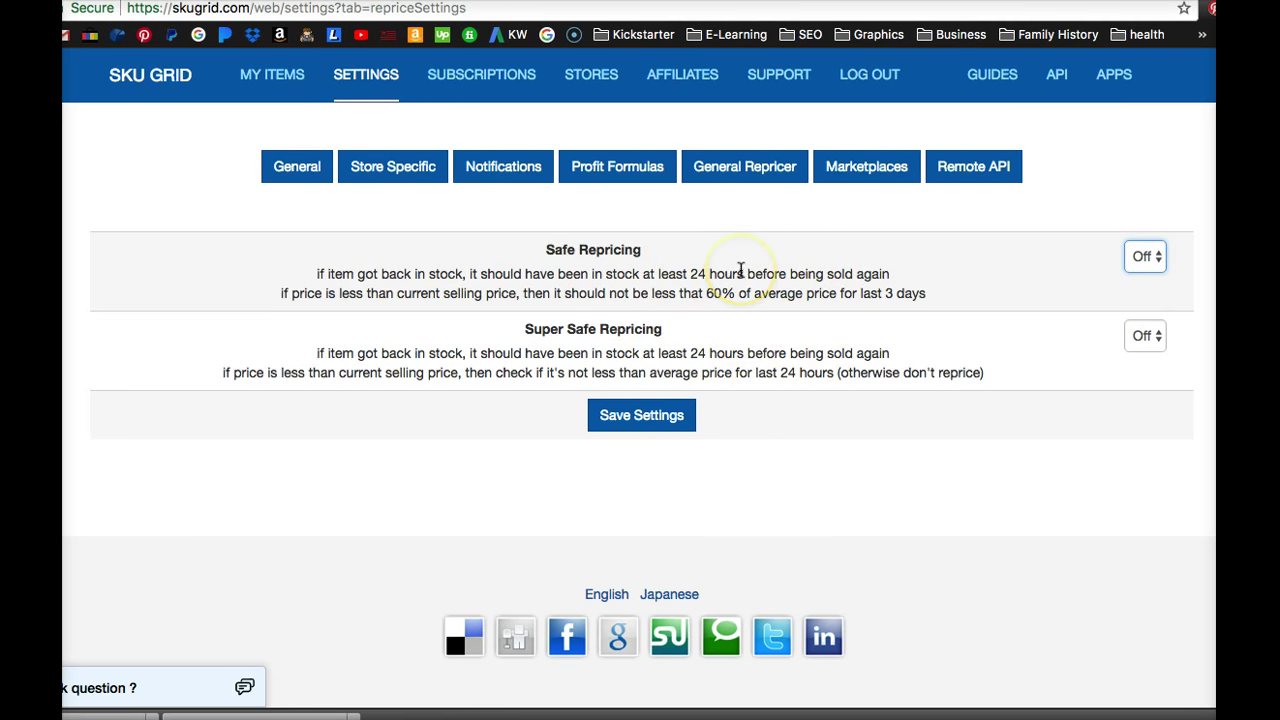
click(632, 418)
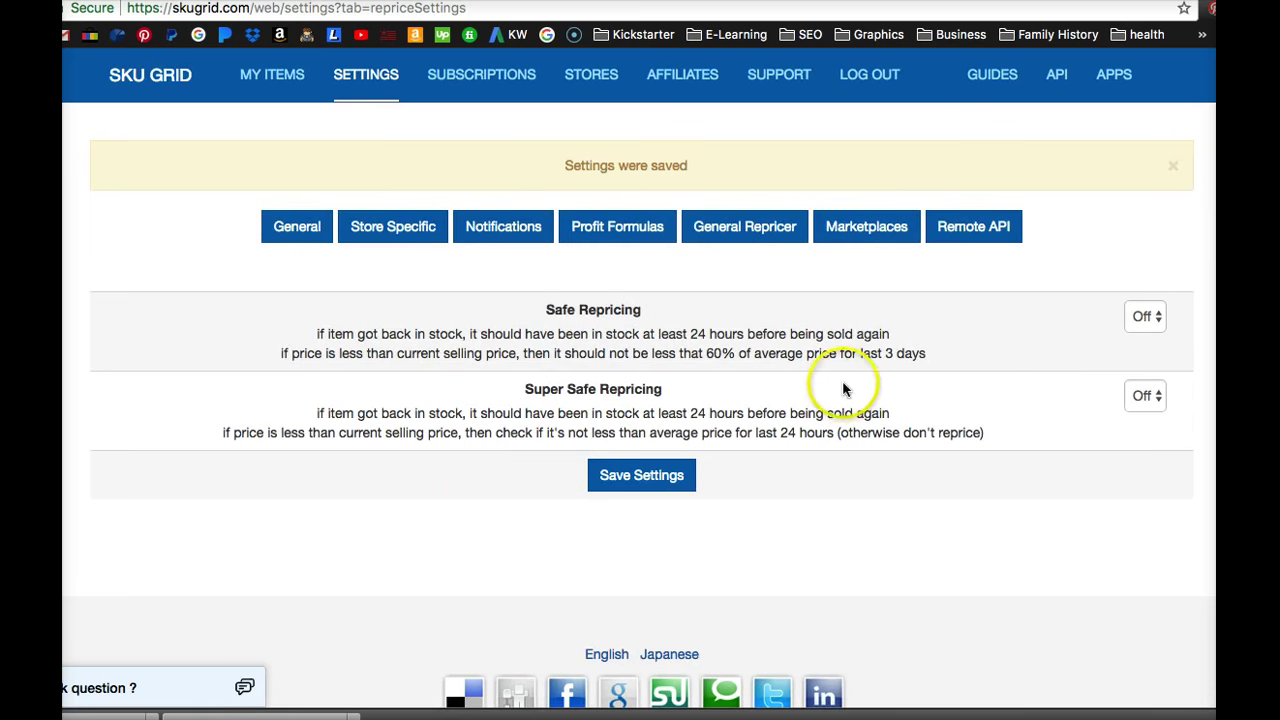
Step: Open the marketplace settings for eBay in the US
click(867, 230)
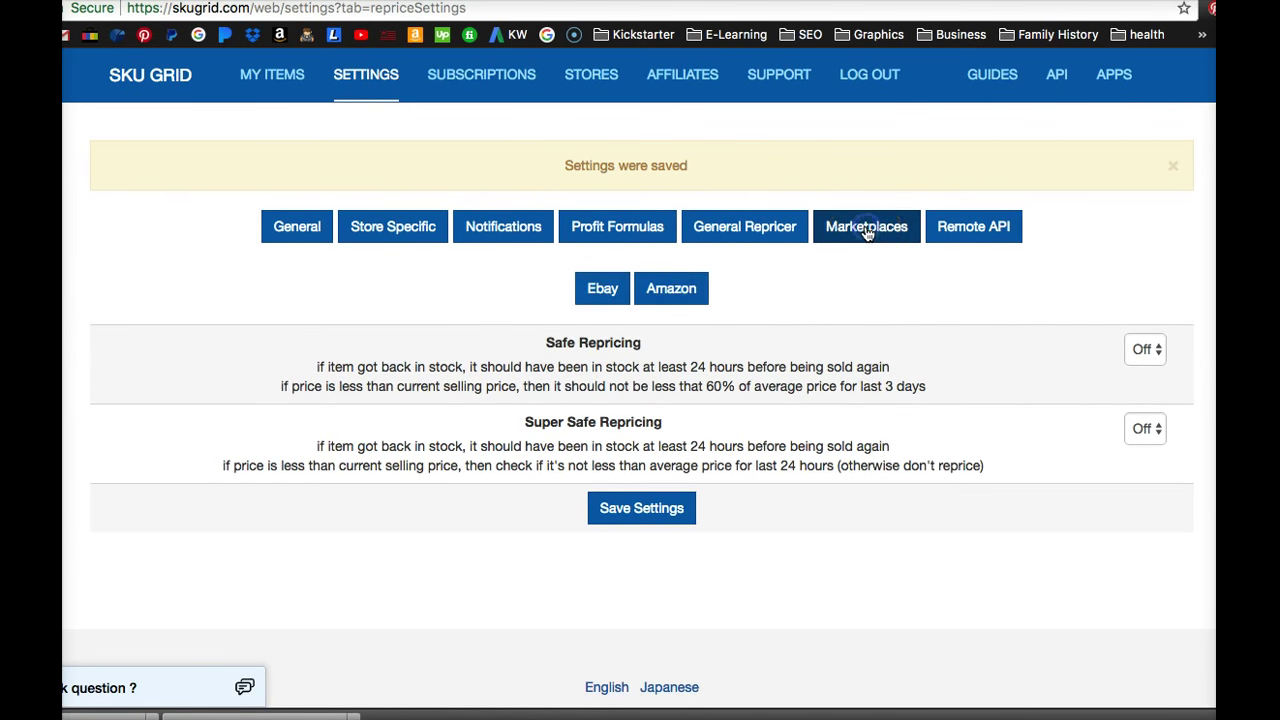
click(596, 291)
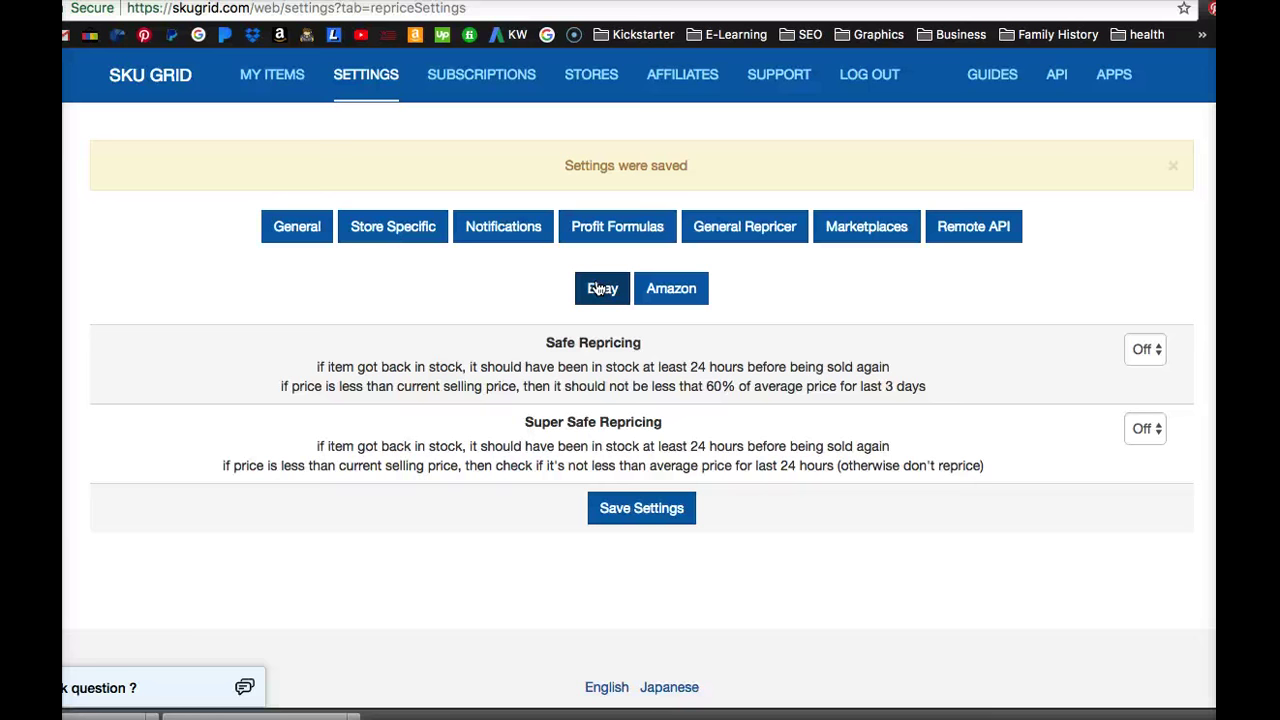
click(601, 292)
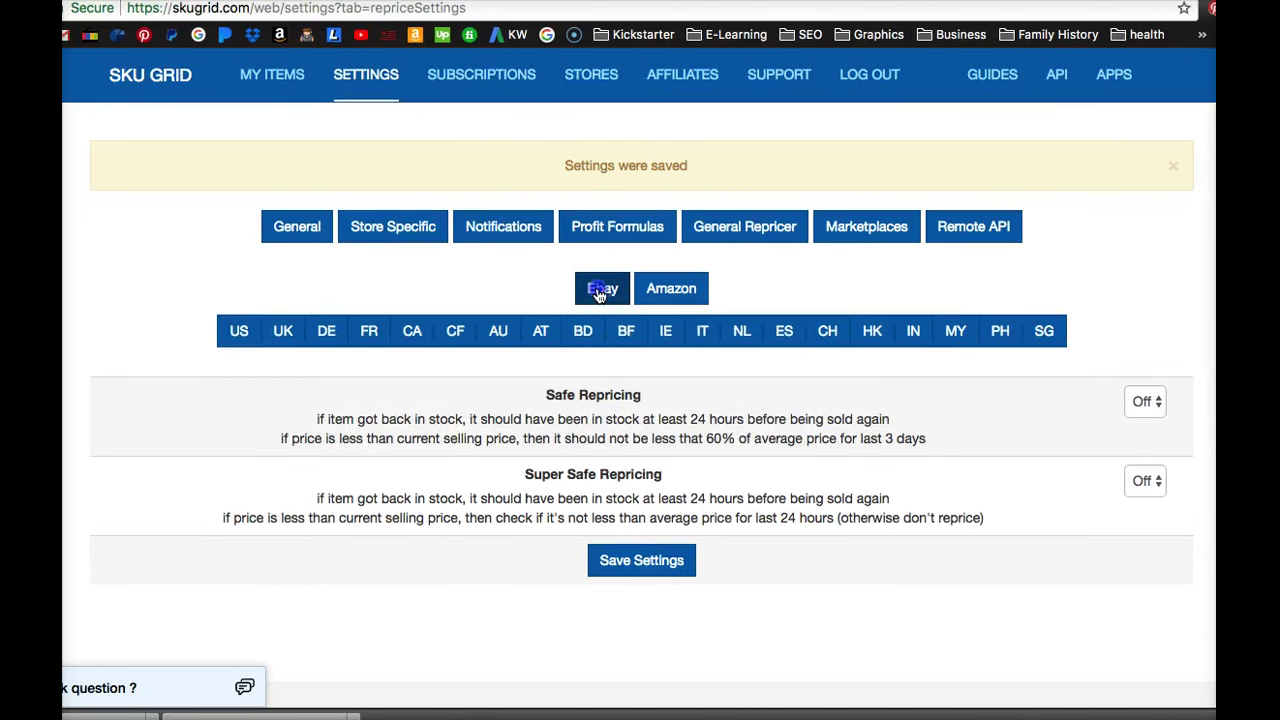
click(240, 338)
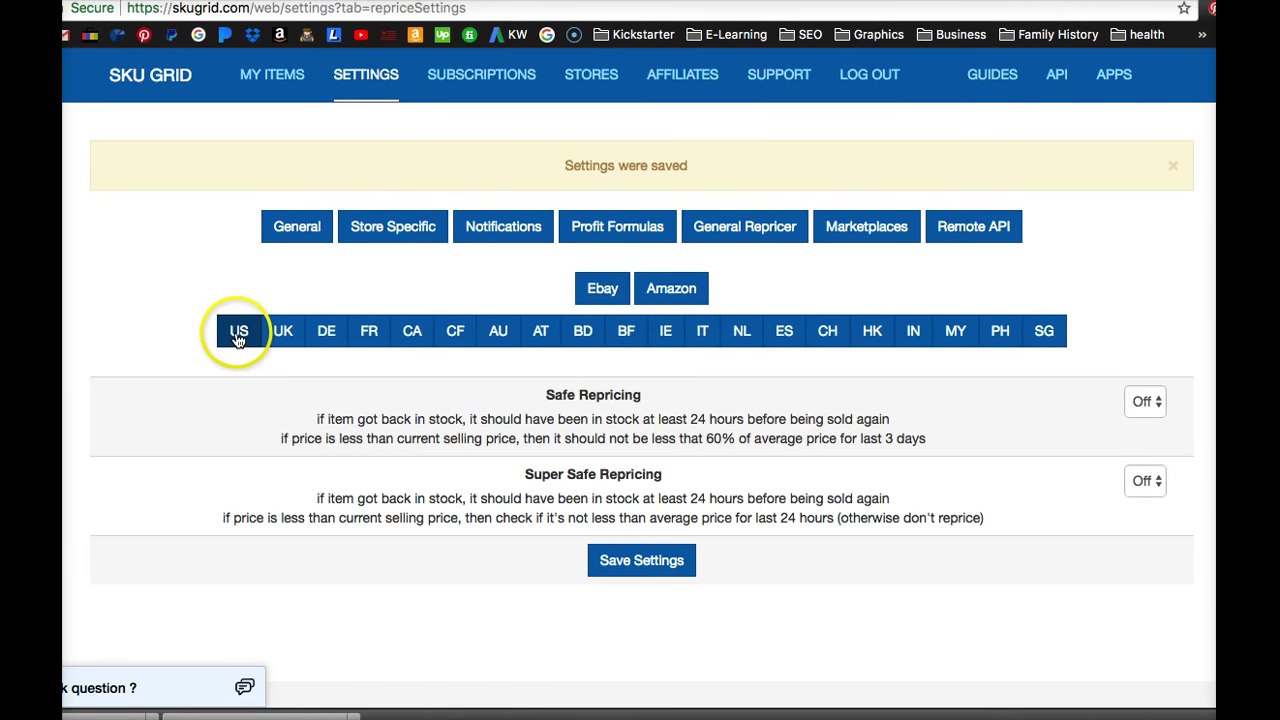
click(237, 335)
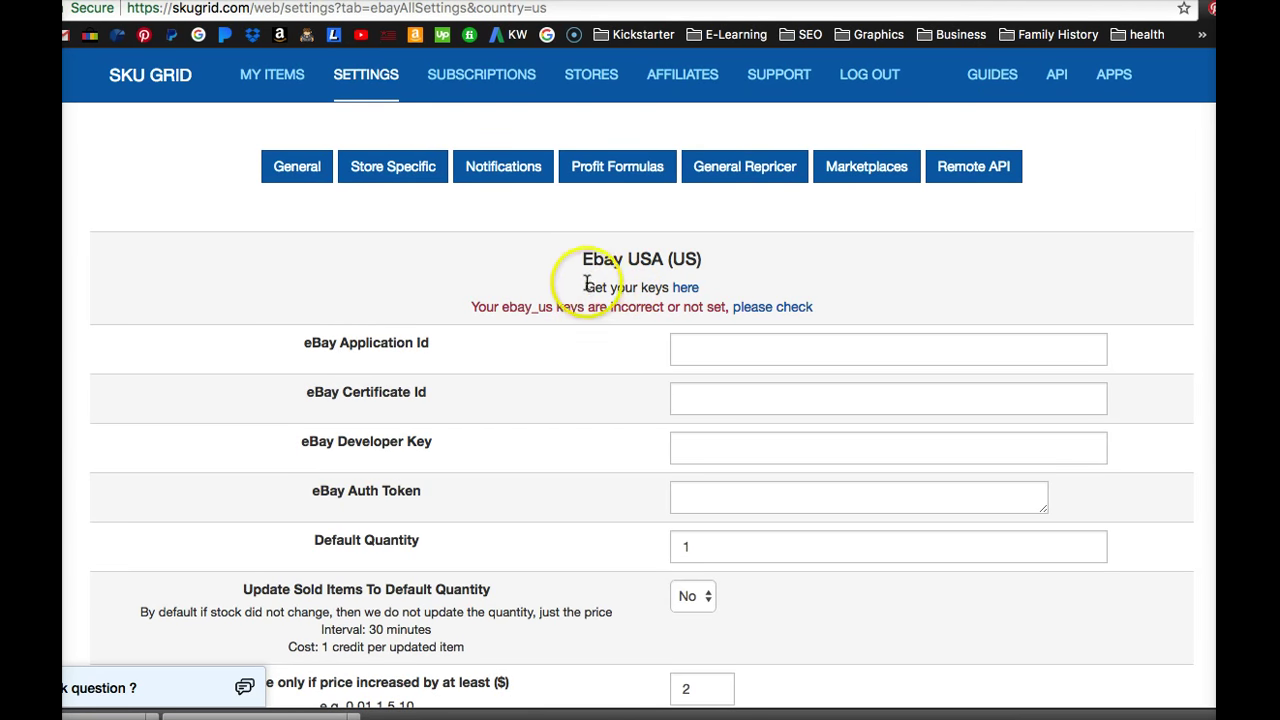
Step: Request the eBay US keys, accept the redirect away from the settings, and continue to eBay for authentication
drag(581, 260, 696, 260)
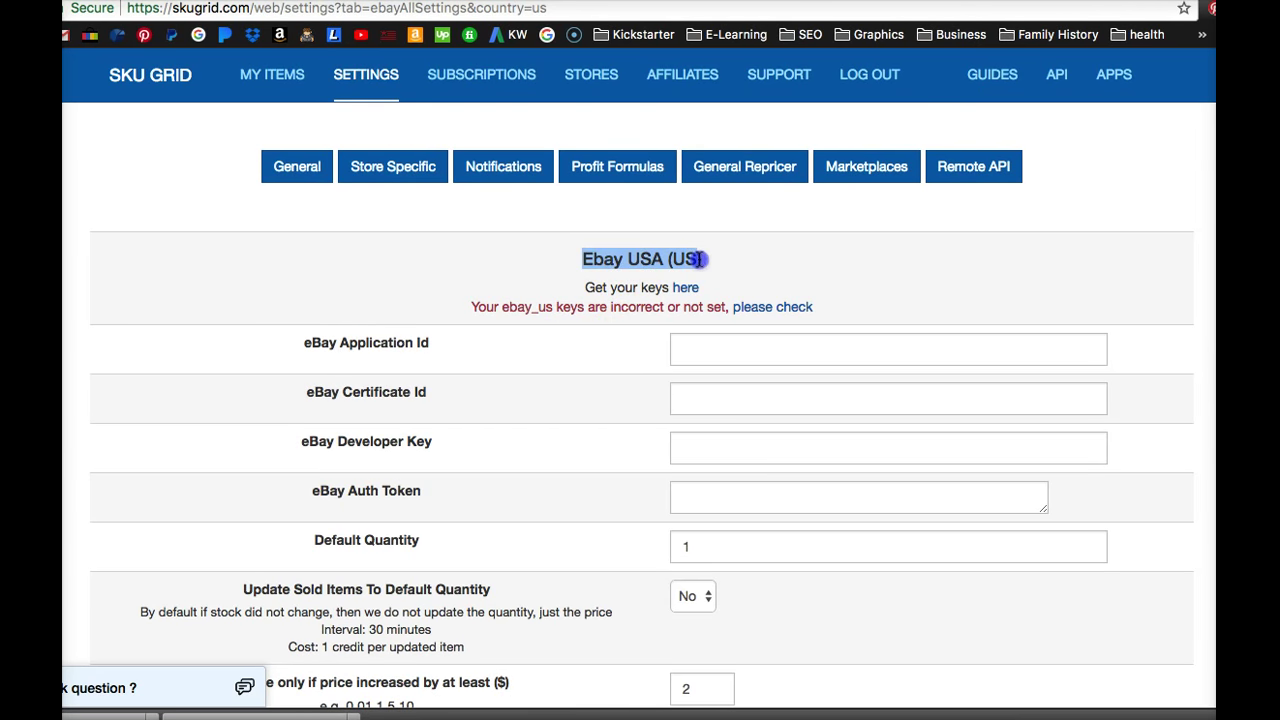
click(590, 287)
drag(588, 287, 688, 298)
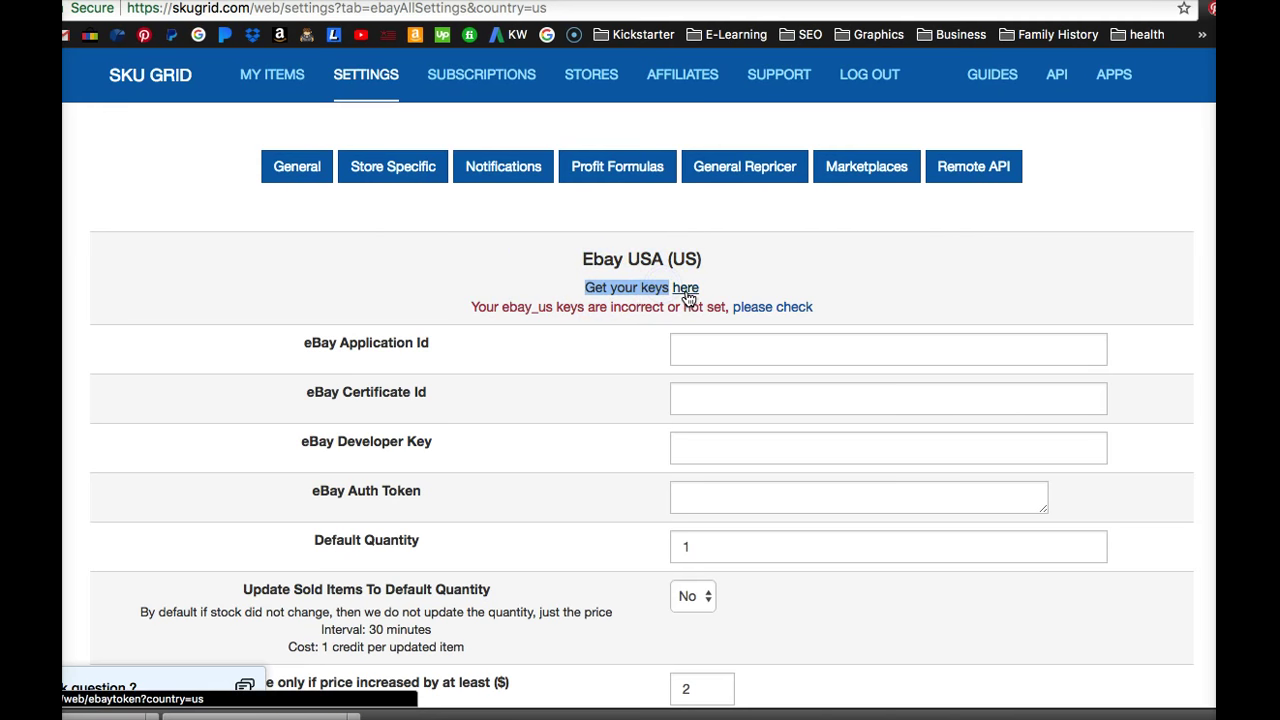
click(686, 297)
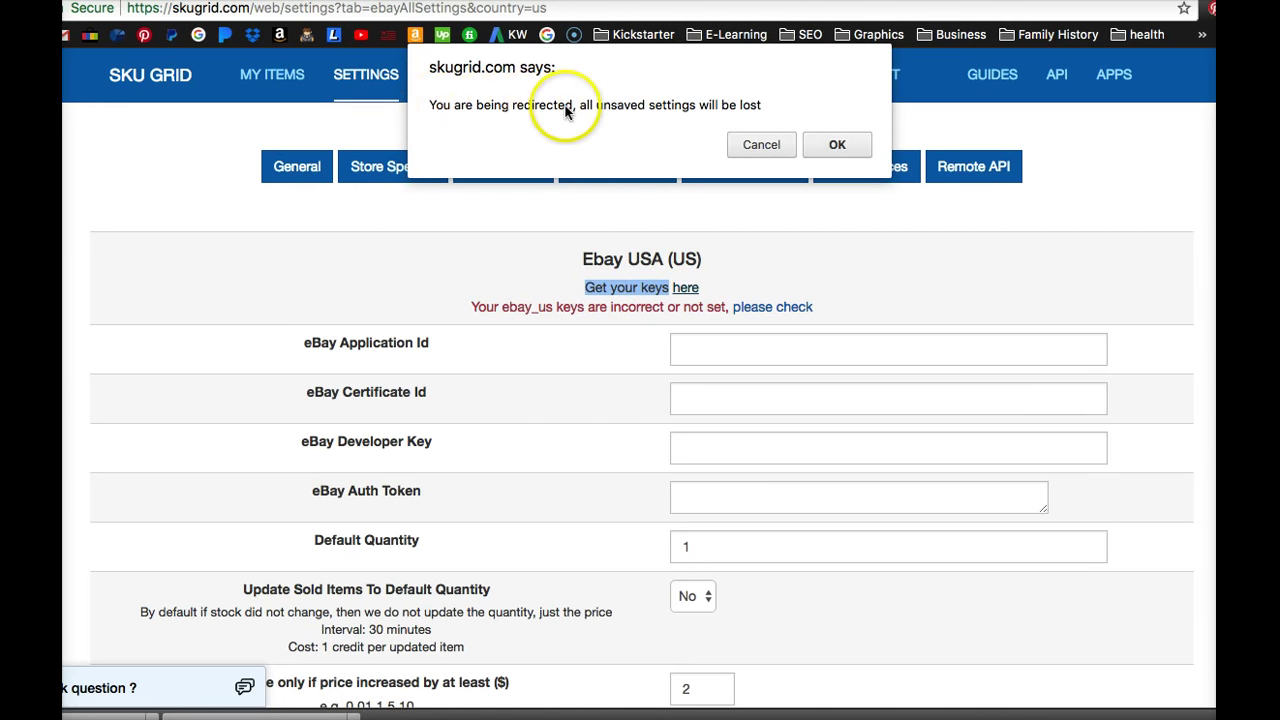
click(837, 145)
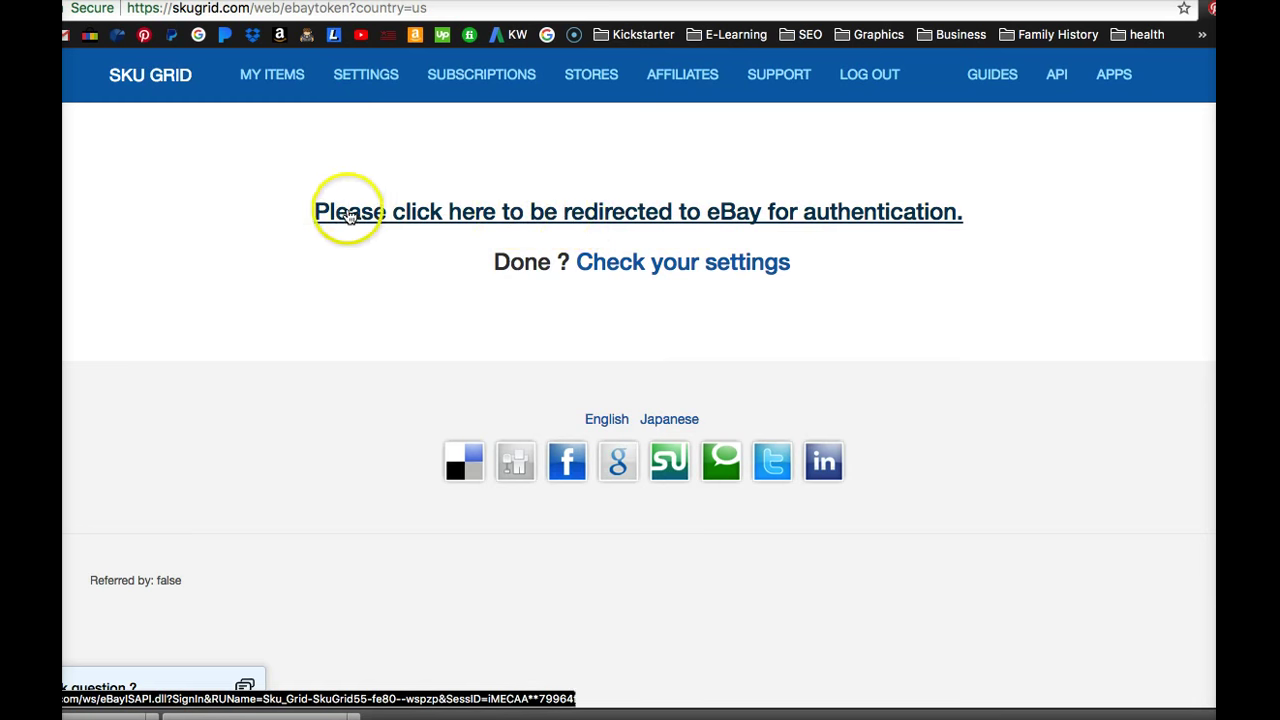
click(617, 215)
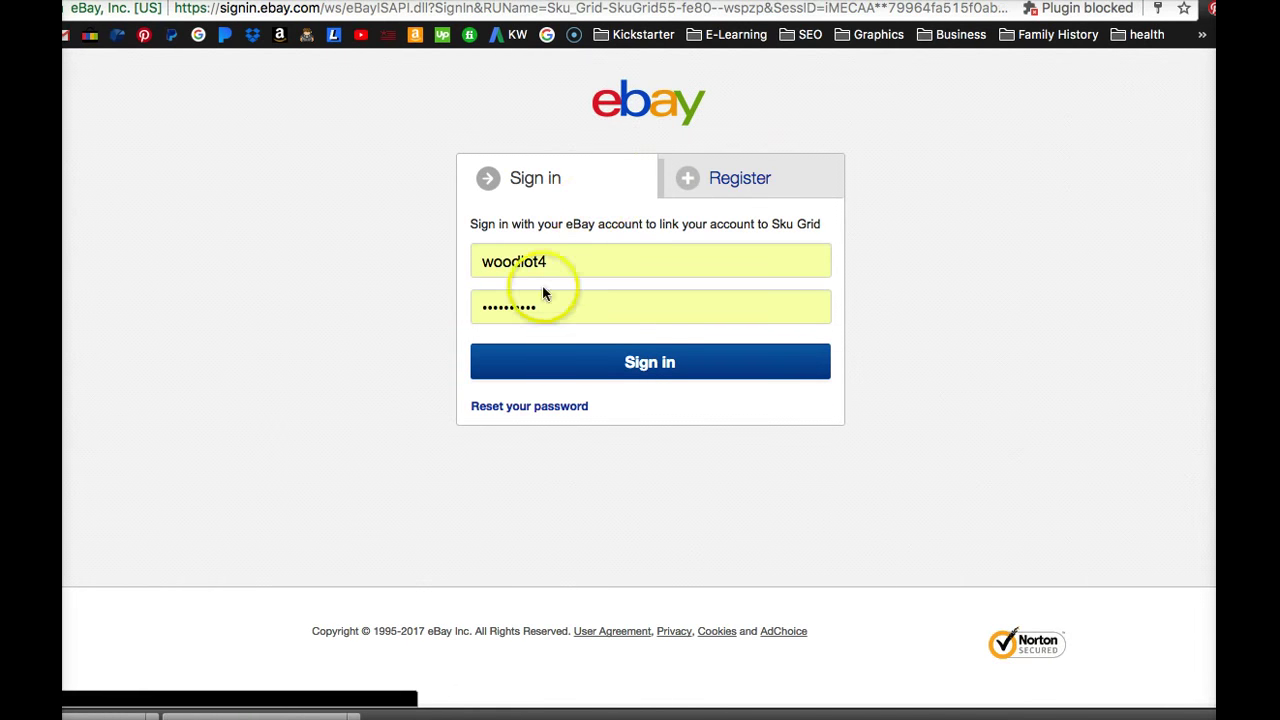
Step: Sign in to eBay with the prefilled credentials, grant Sku Grid access to the account, and return to the eBay US settings
click(653, 366)
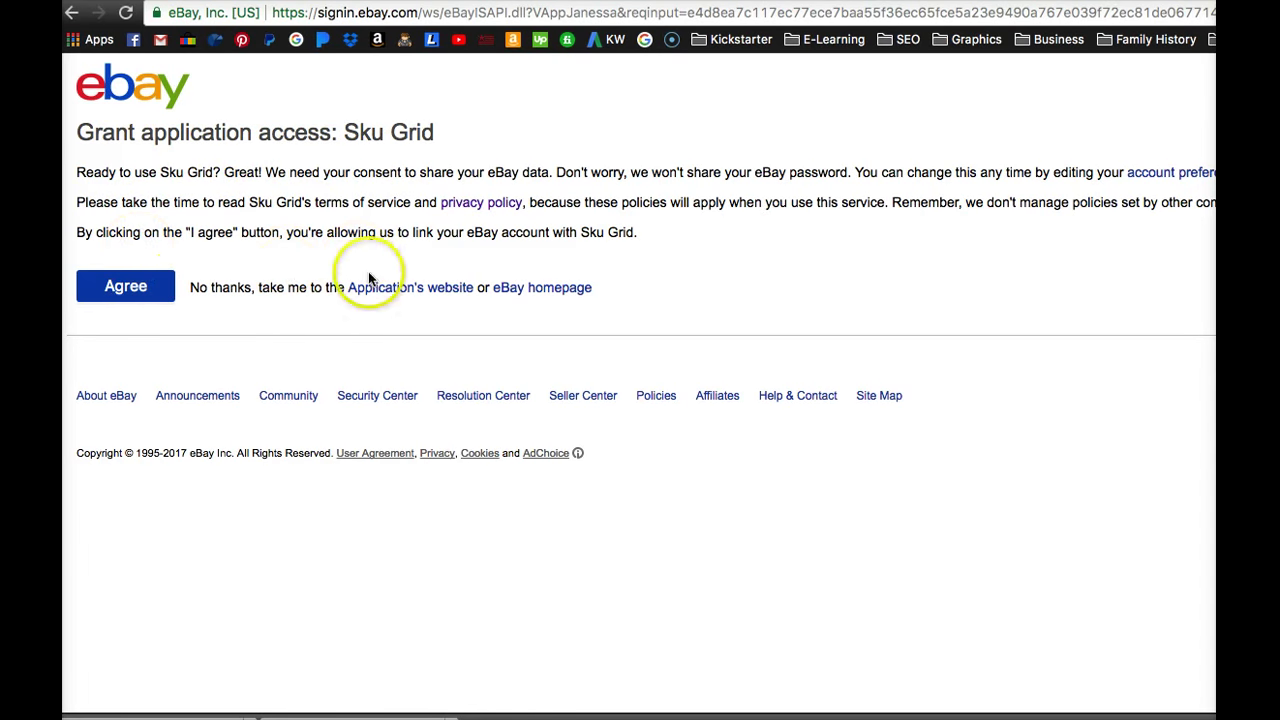
click(121, 292)
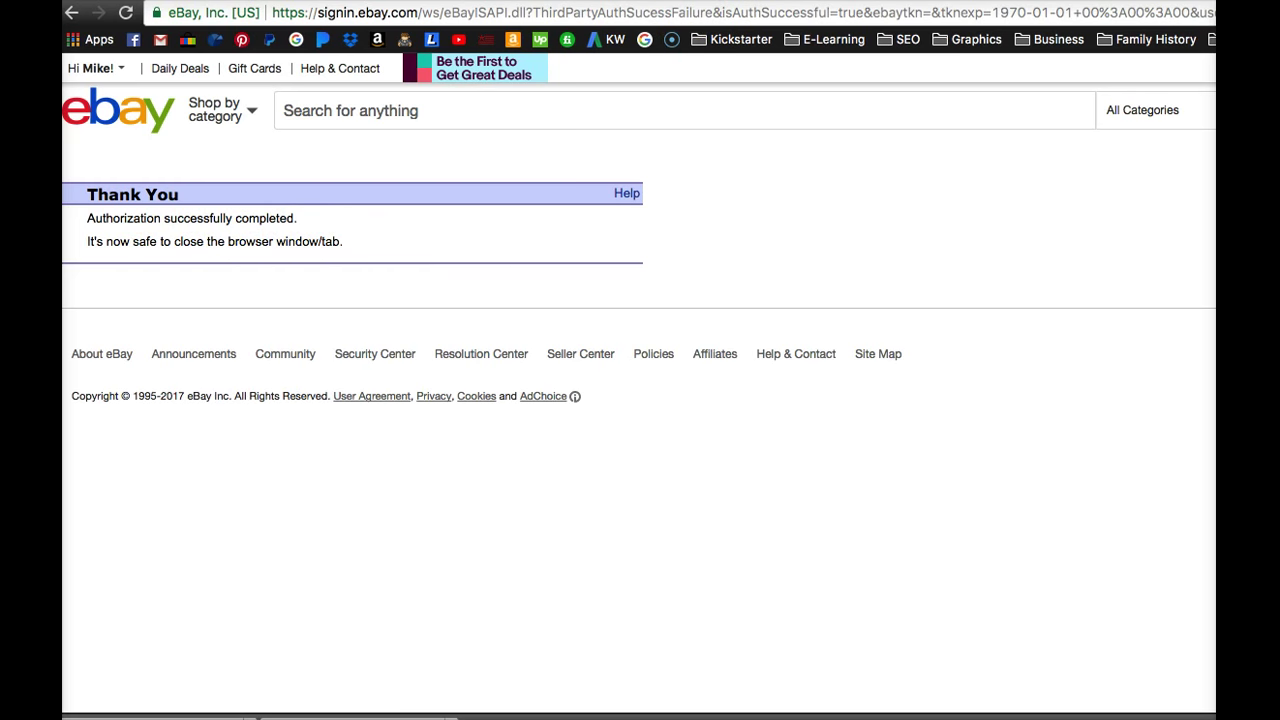
key(super+w)
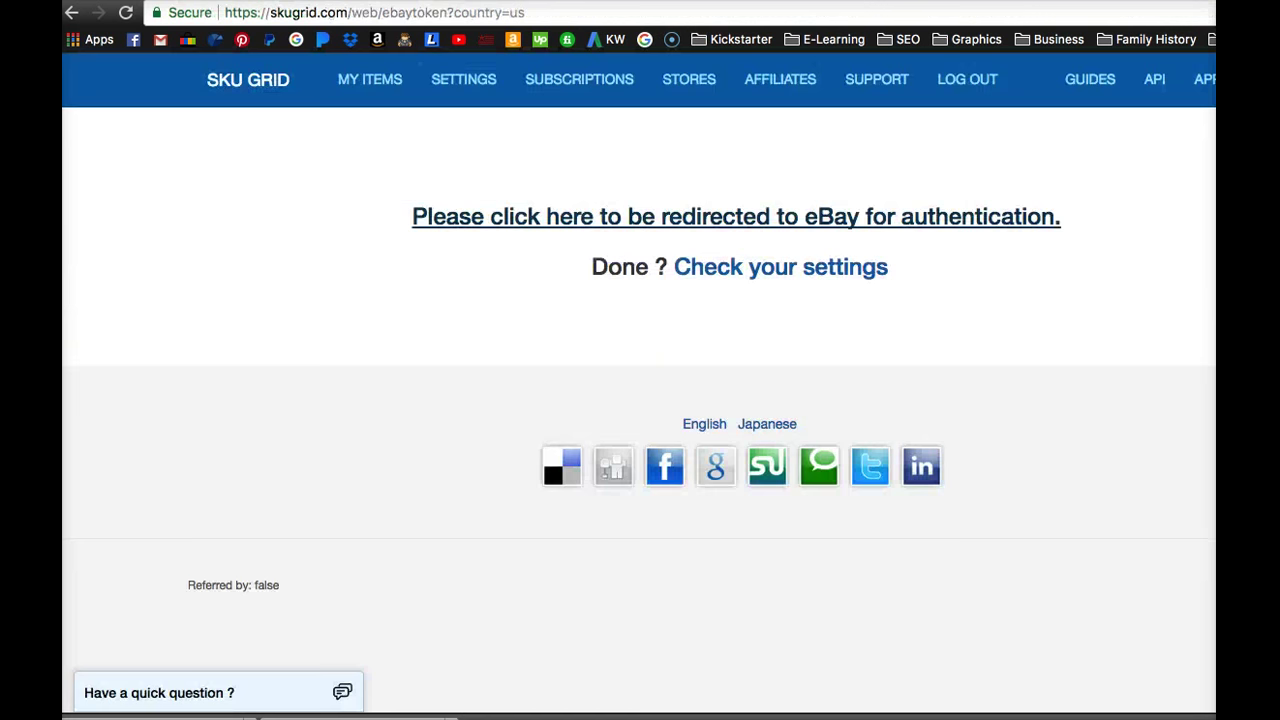
click(798, 270)
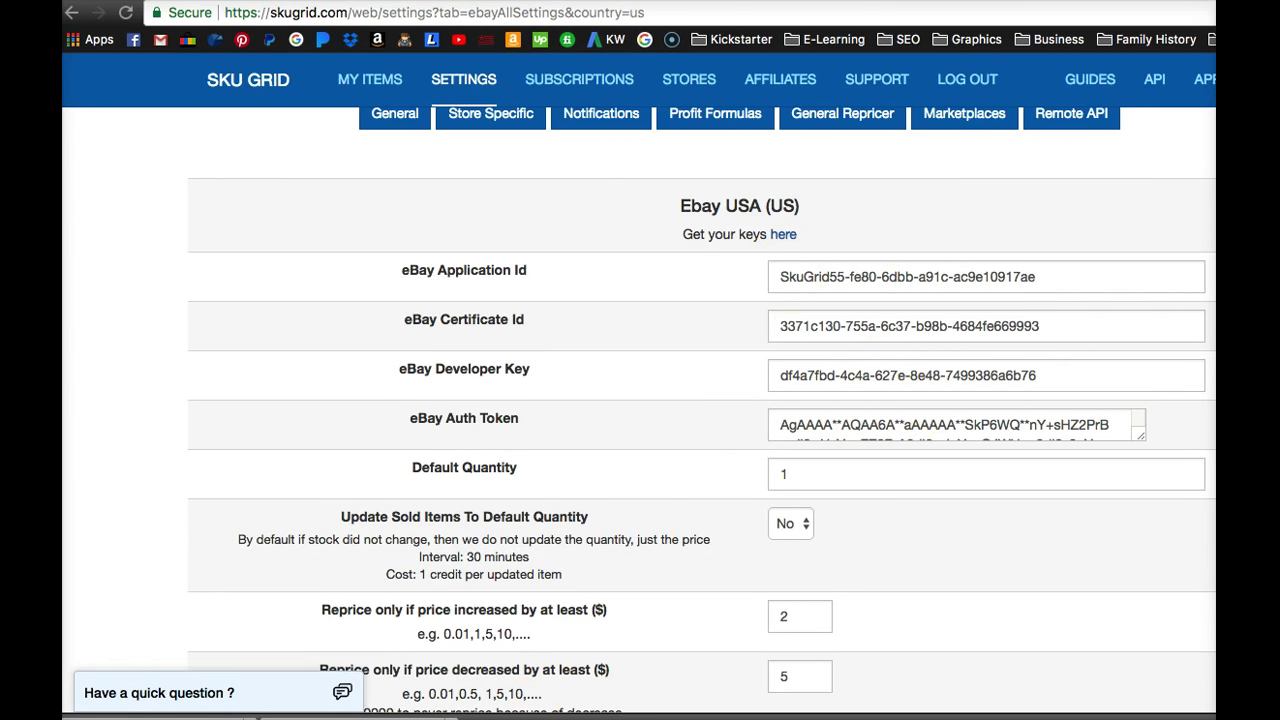
Step: Set the default quantity for eBay US listings to 2
scroll(612, 561, down, 3)
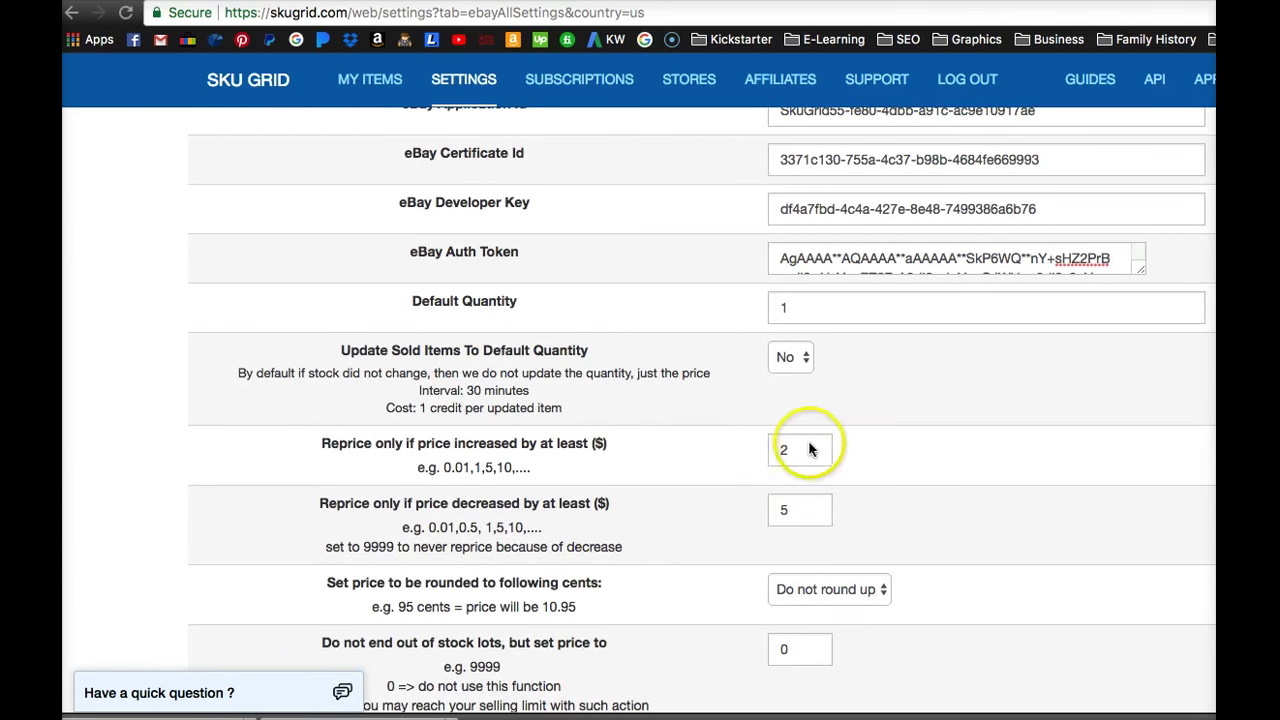
scroll(878, 403, down, 2)
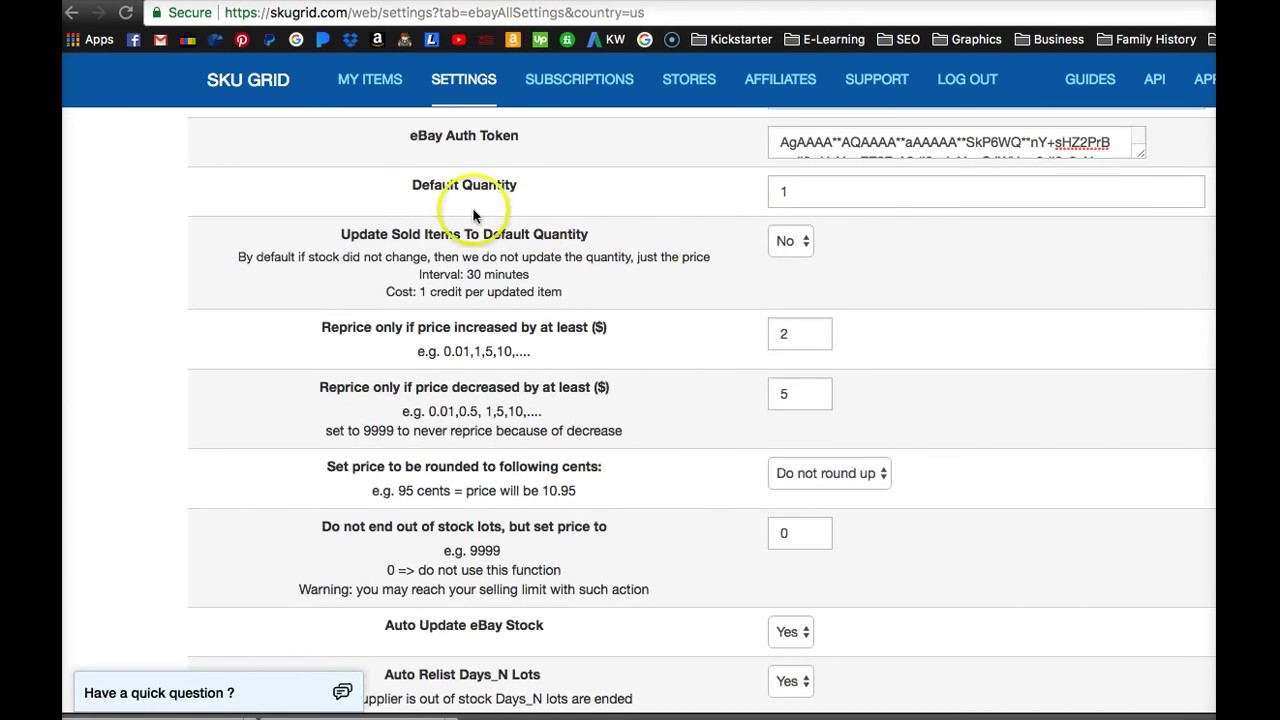
scroll(645, 290, down, 1)
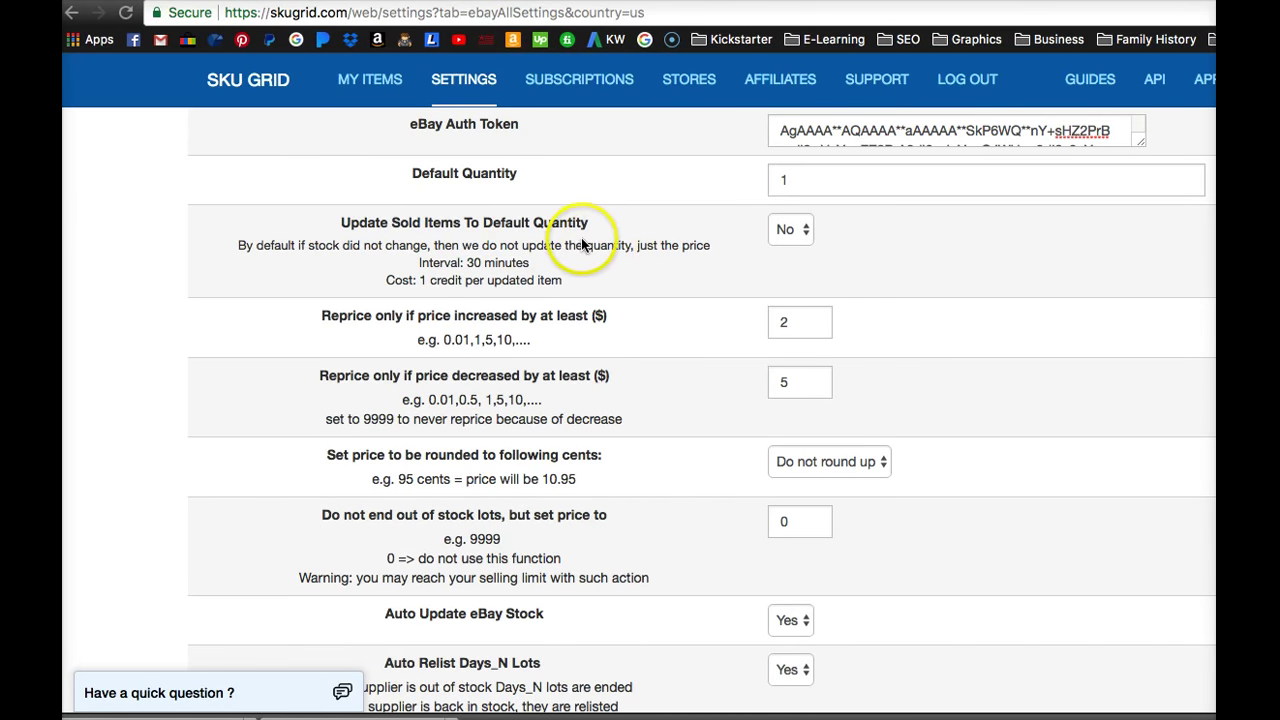
double_click(778, 180)
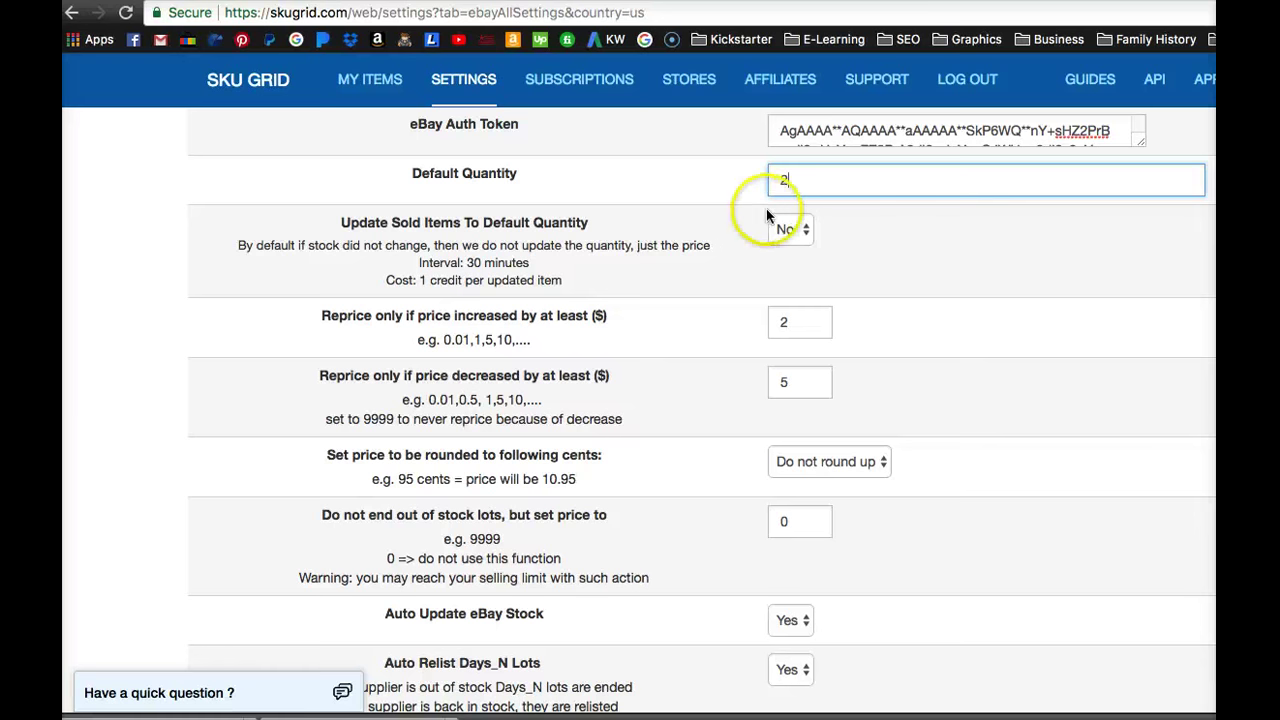
click(686, 271)
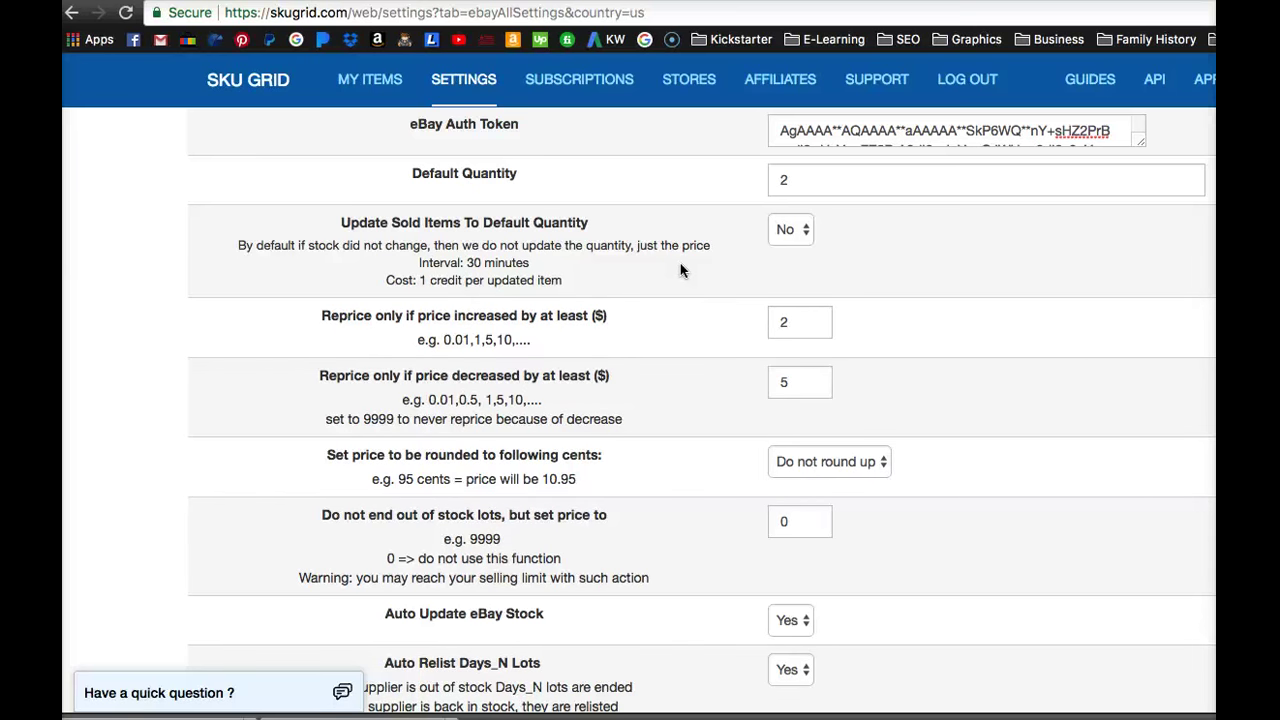
Step: Set the option to update sold items to the default quantity to Yes
scroll(381, 255, down, 1)
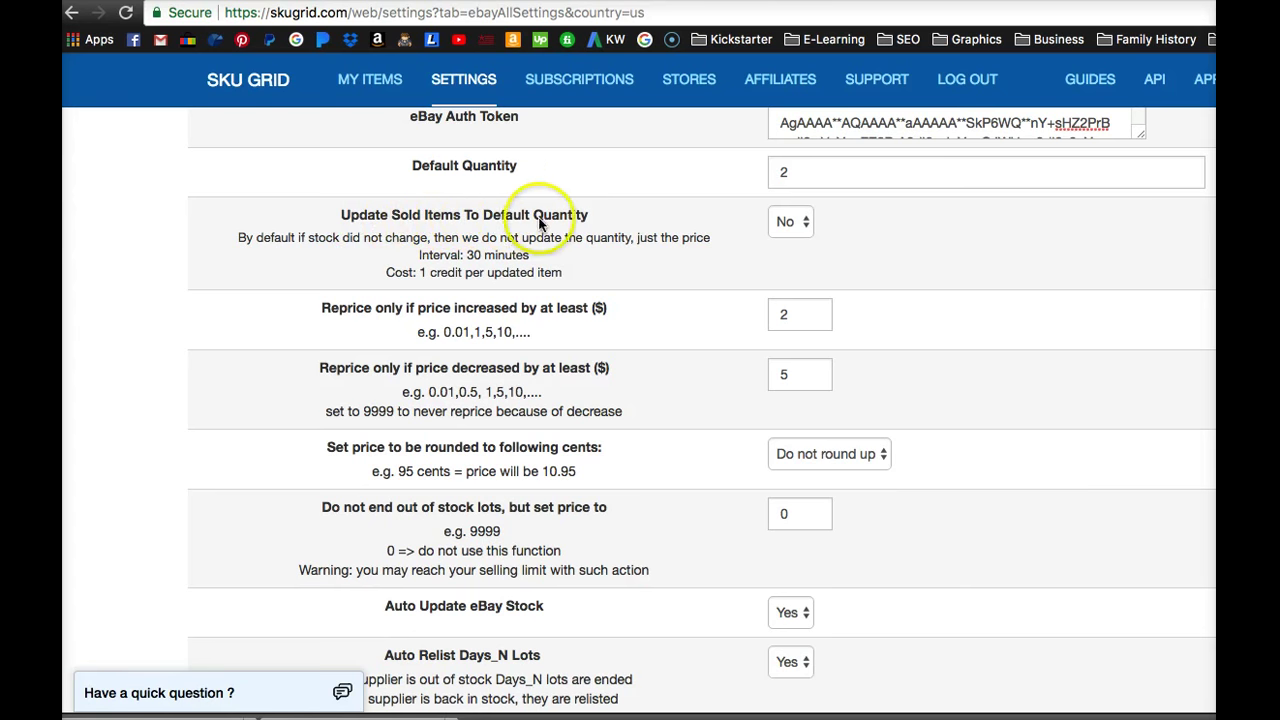
click(793, 222)
click(794, 205)
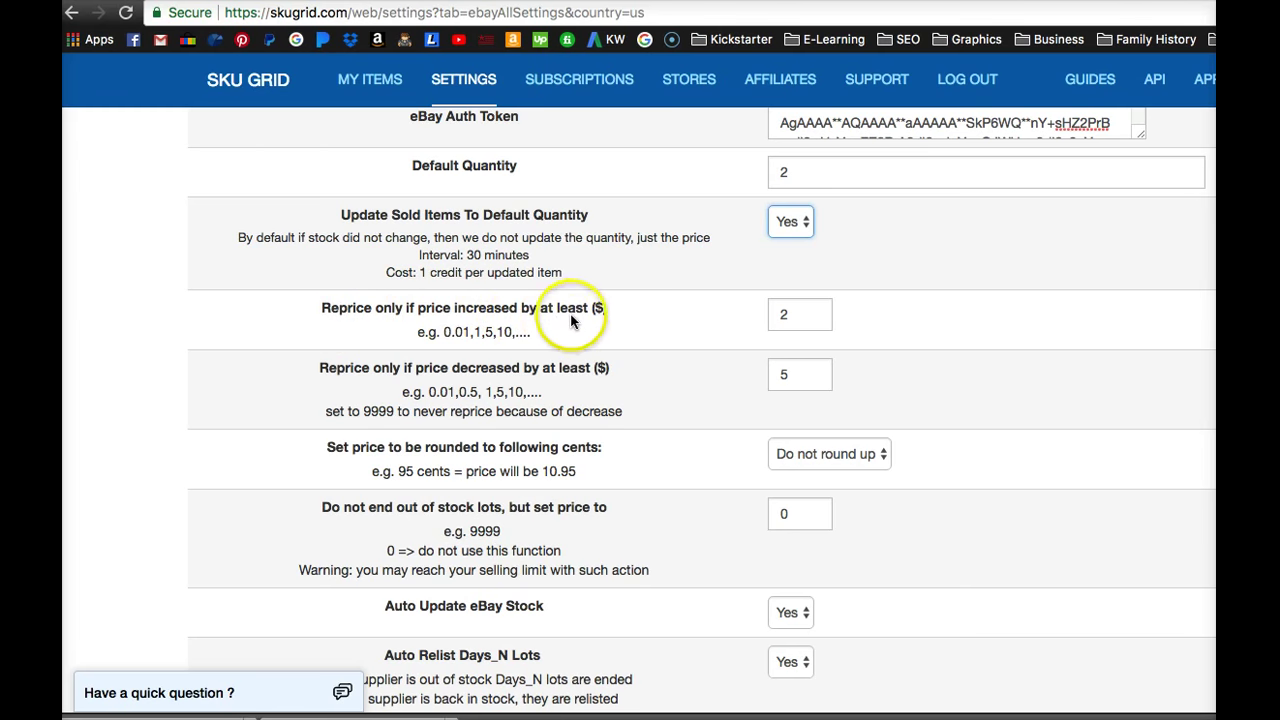
scroll(686, 320, down, 2)
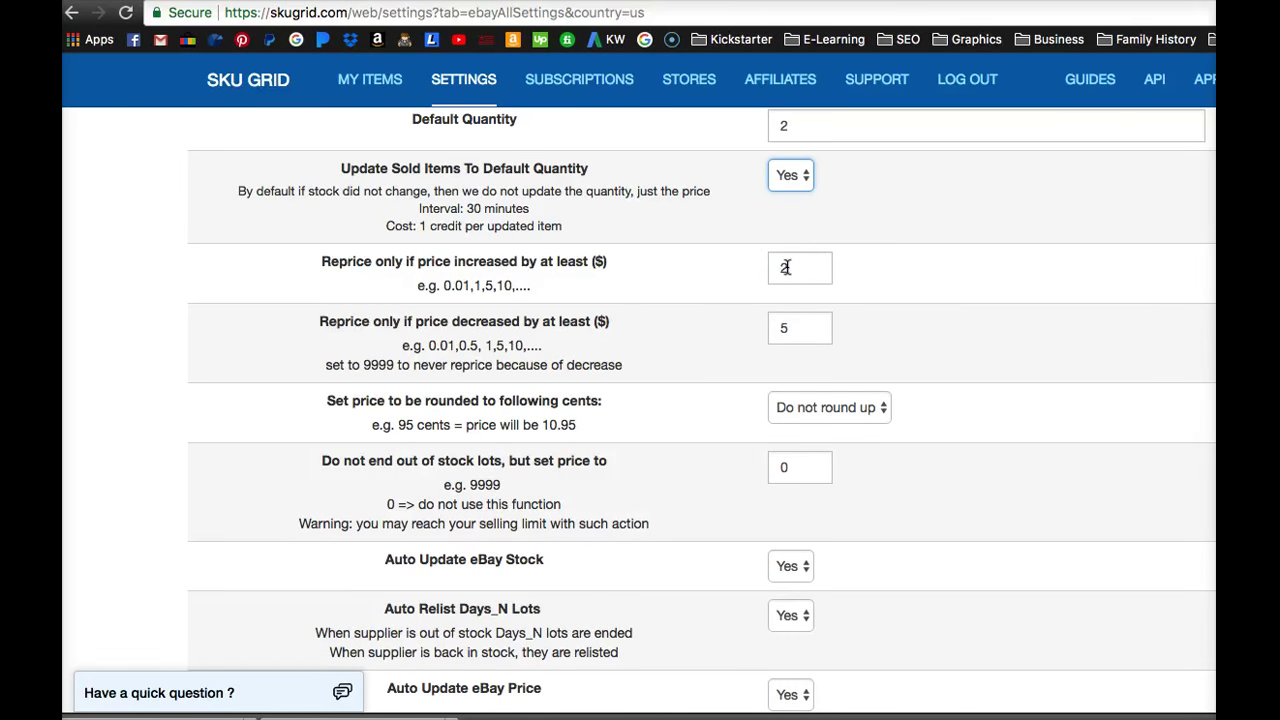
Step: Set the minimum price decrease that triggers repricing to 9999 so eBay listings are never repriced because of a decrease
scroll(760, 268, down, 1)
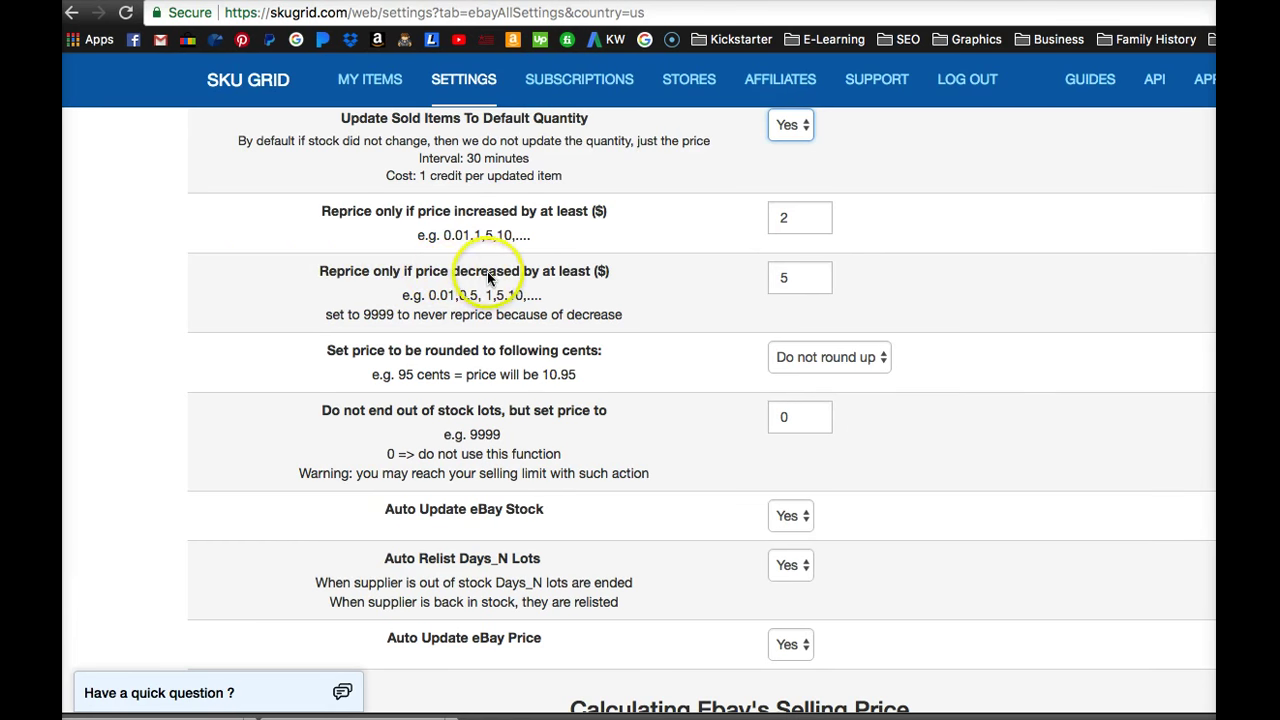
click(786, 278)
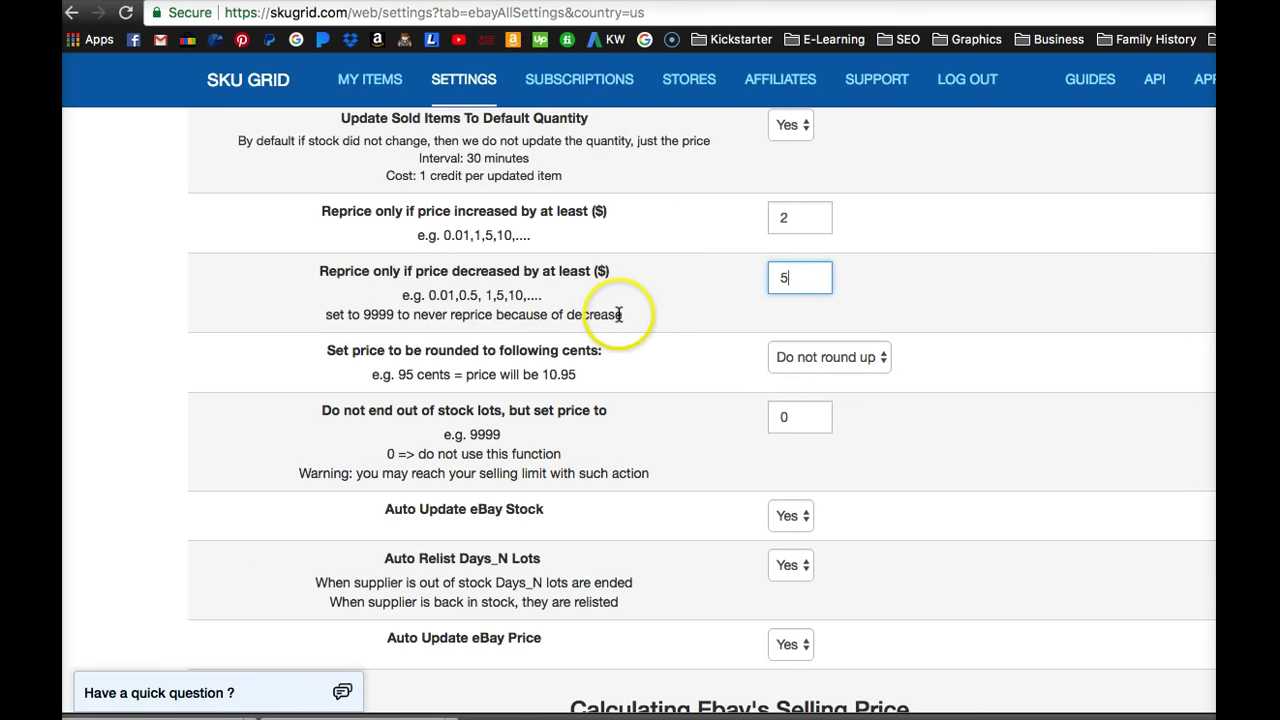
drag(622, 314, 493, 314)
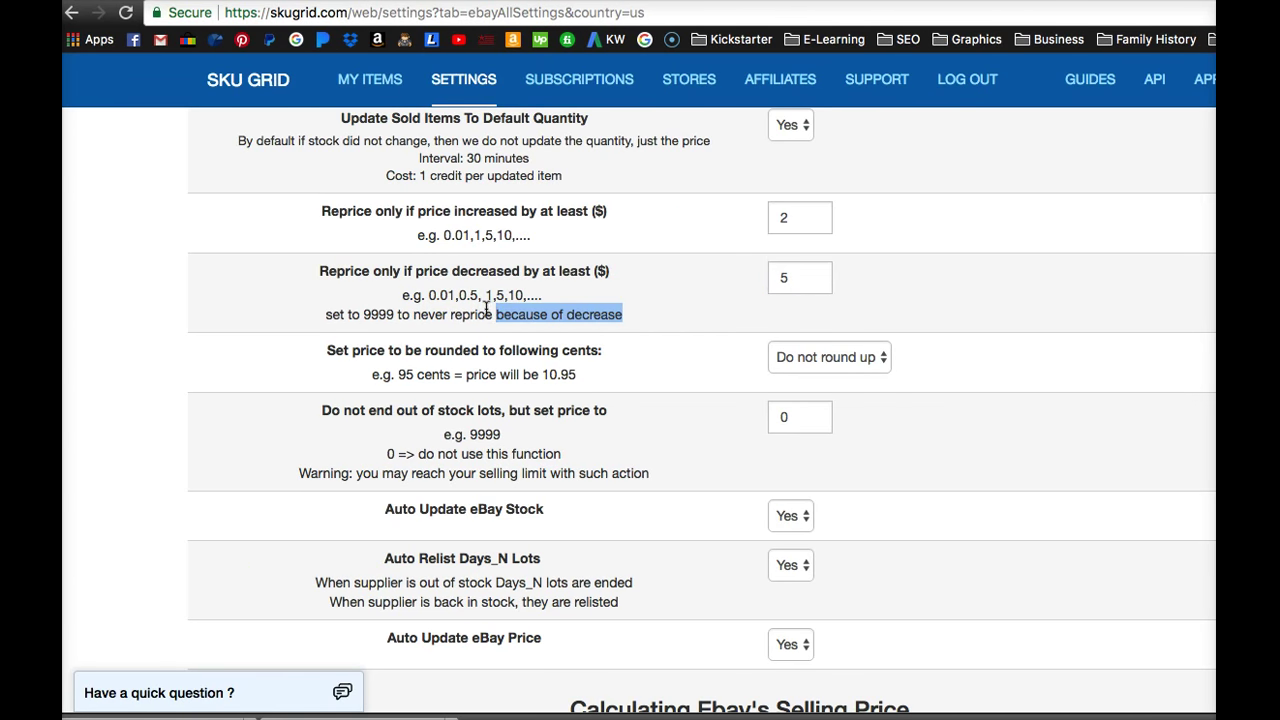
click(515, 314)
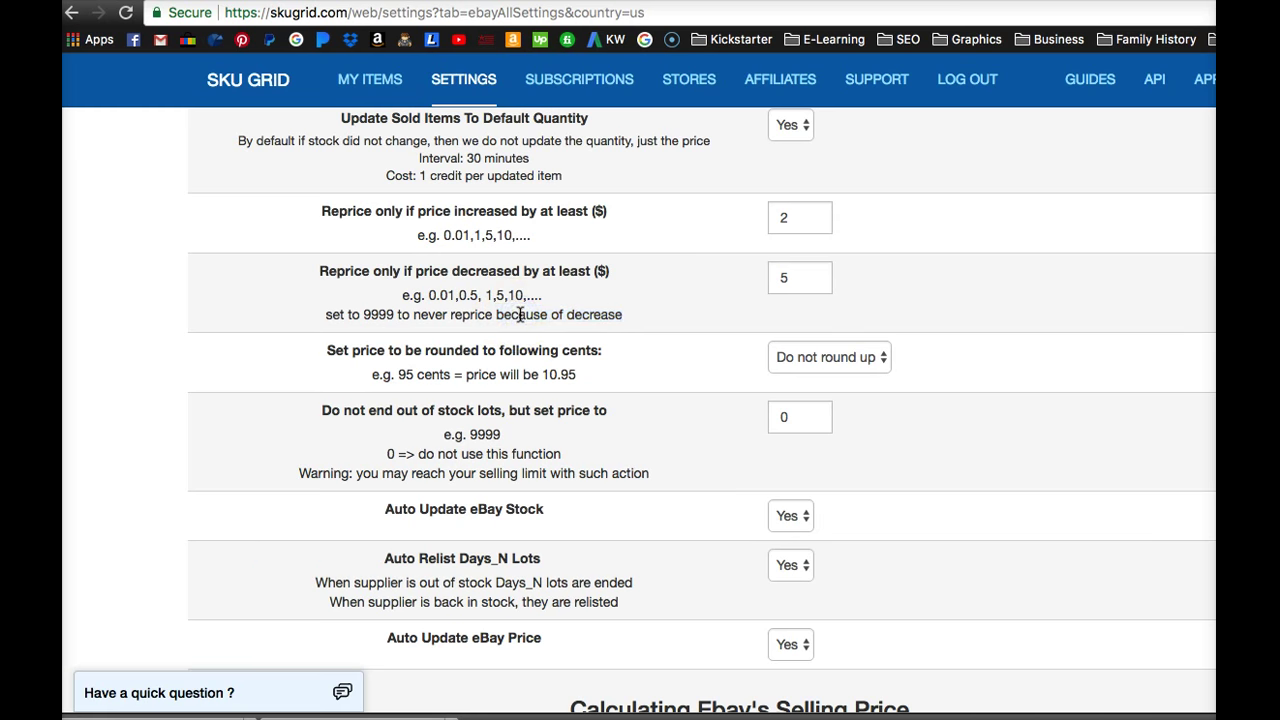
click(520, 314)
drag(817, 278, 777, 277)
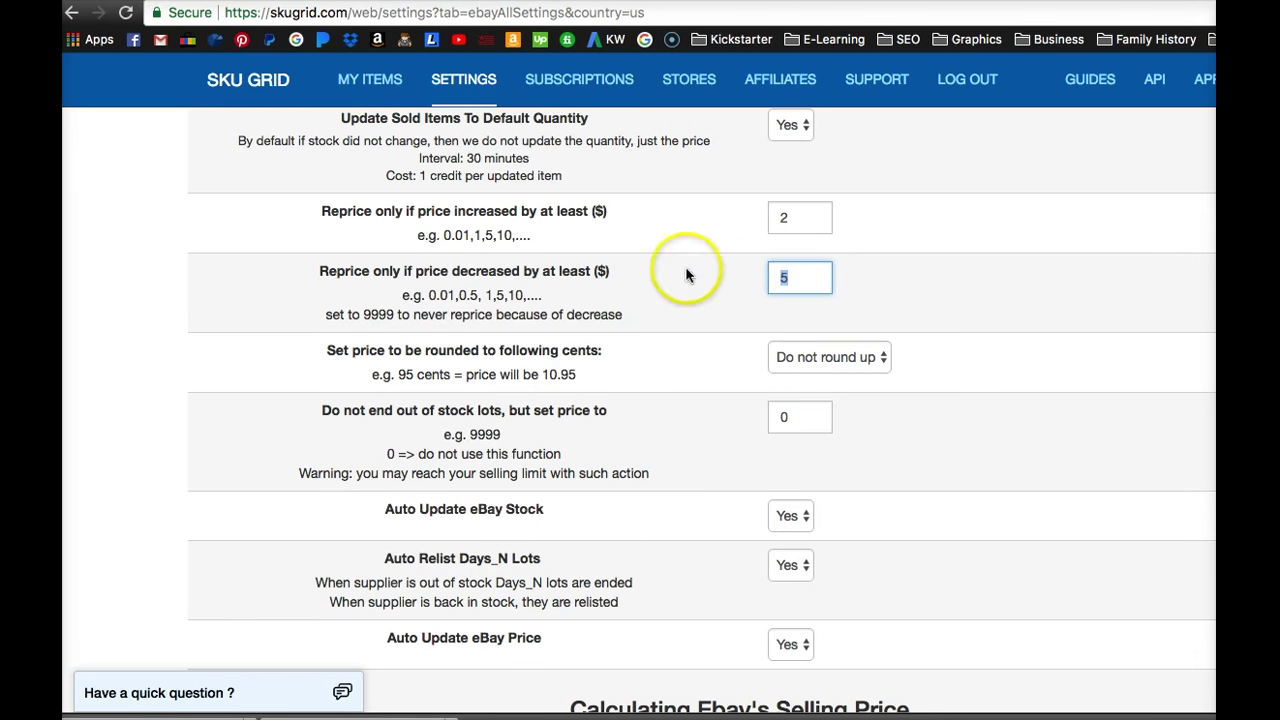
double_click(370, 314)
key(ctrl+c)
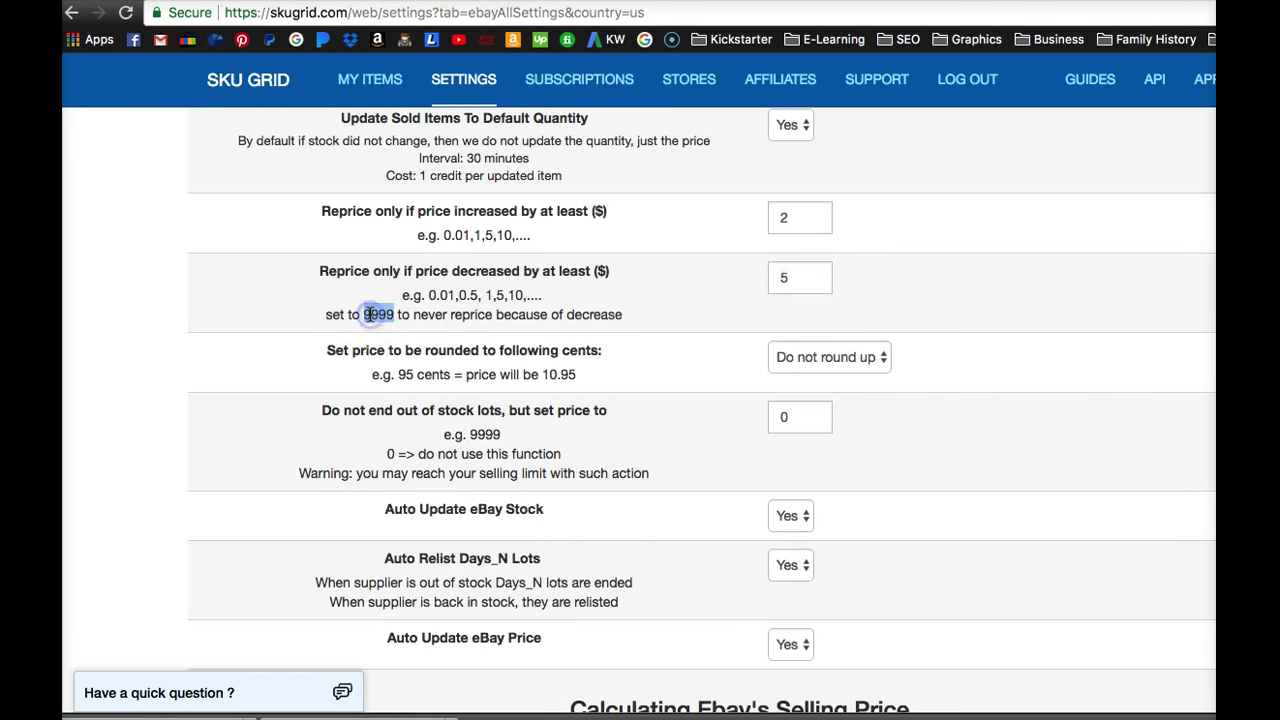
drag(788, 277, 752, 280)
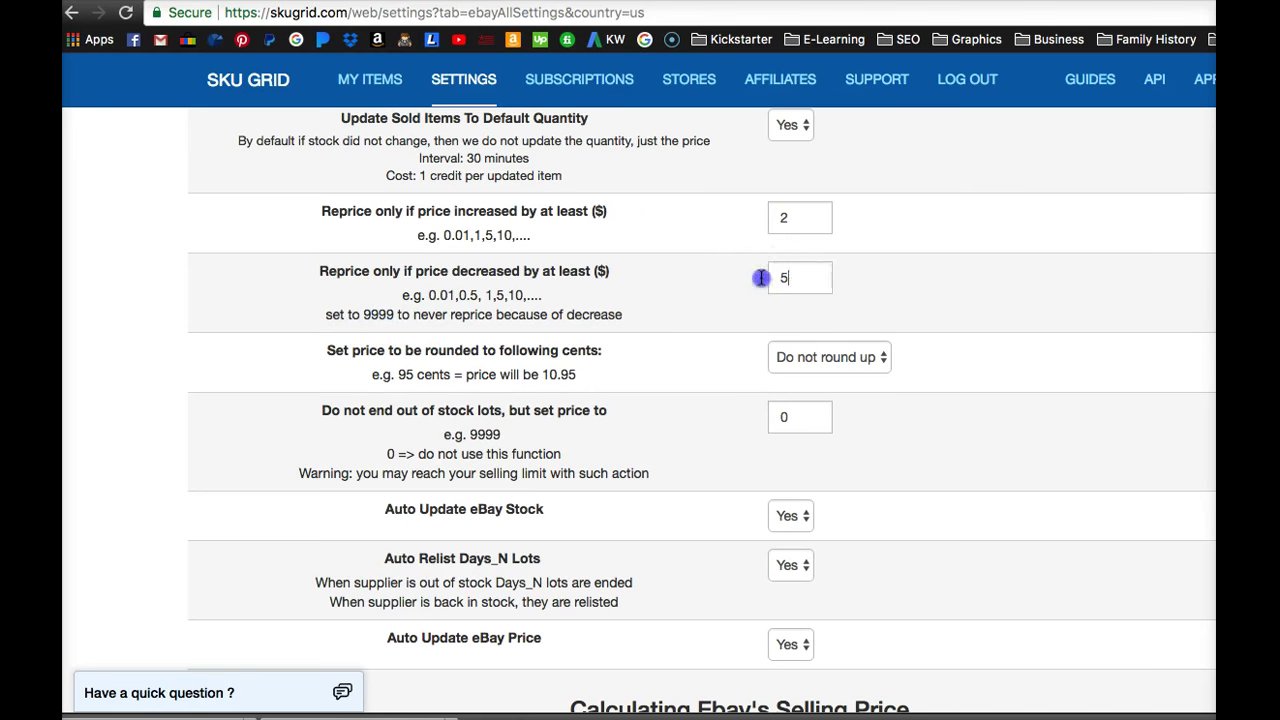
key(ctrl+v)
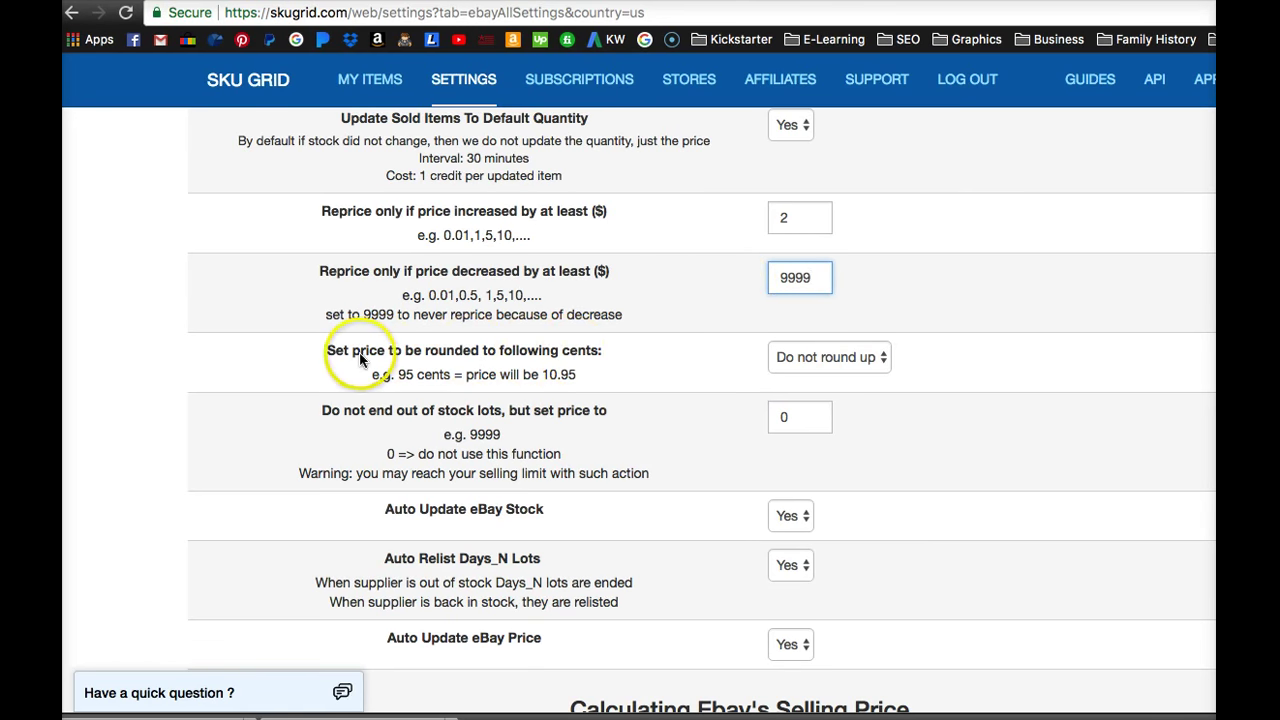
Step: Review the price rounding choices and keep the rounding option at Do not round up
scroll(472, 360, down, 1)
scroll(472, 360, down, 1)
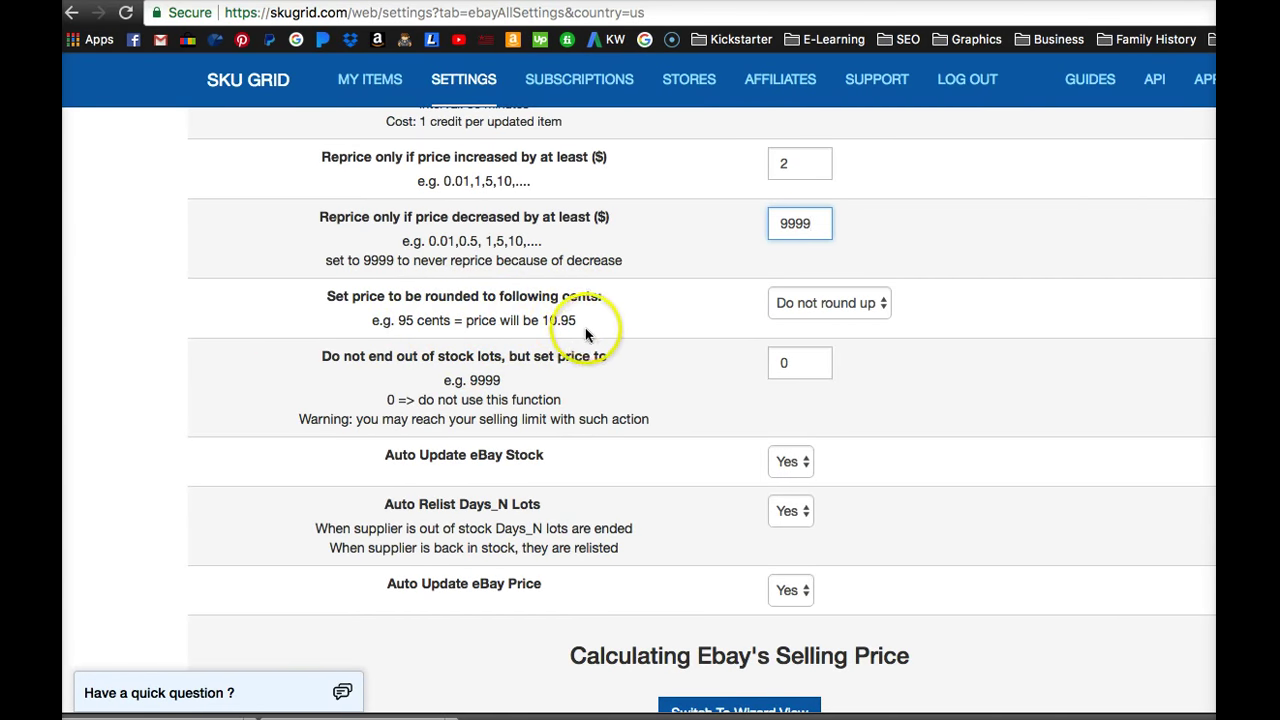
click(849, 304)
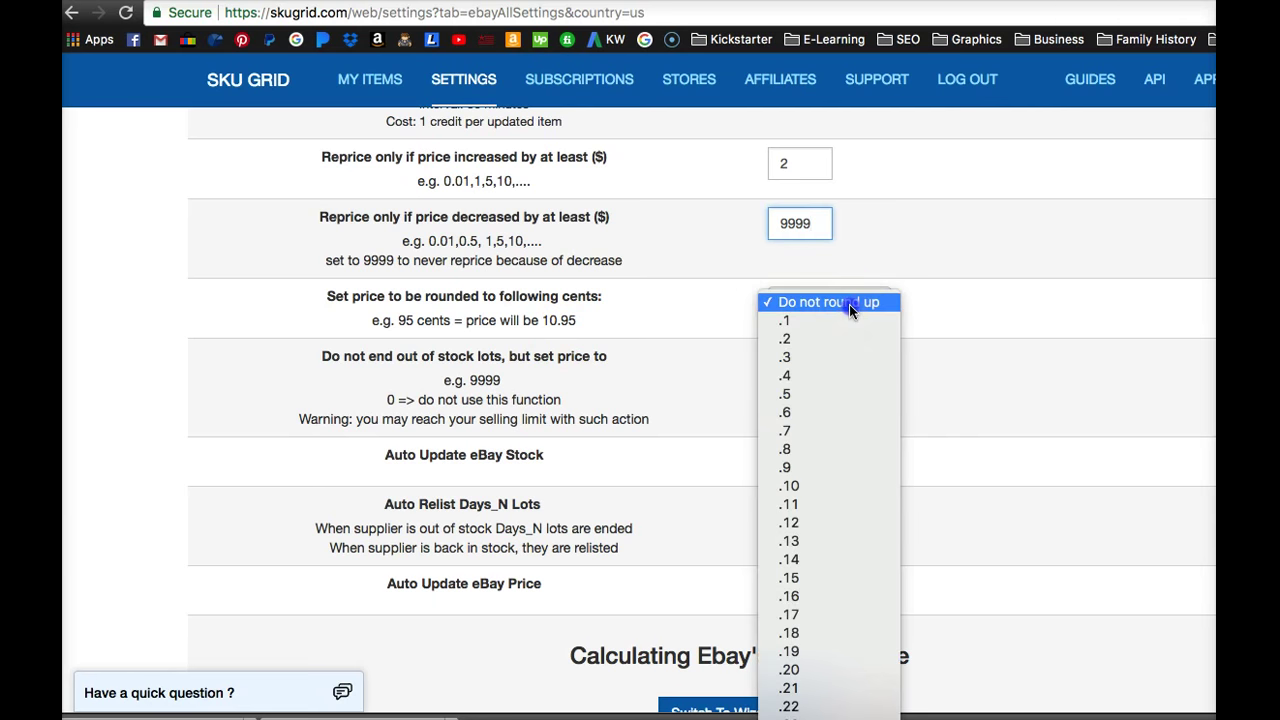
click(848, 304)
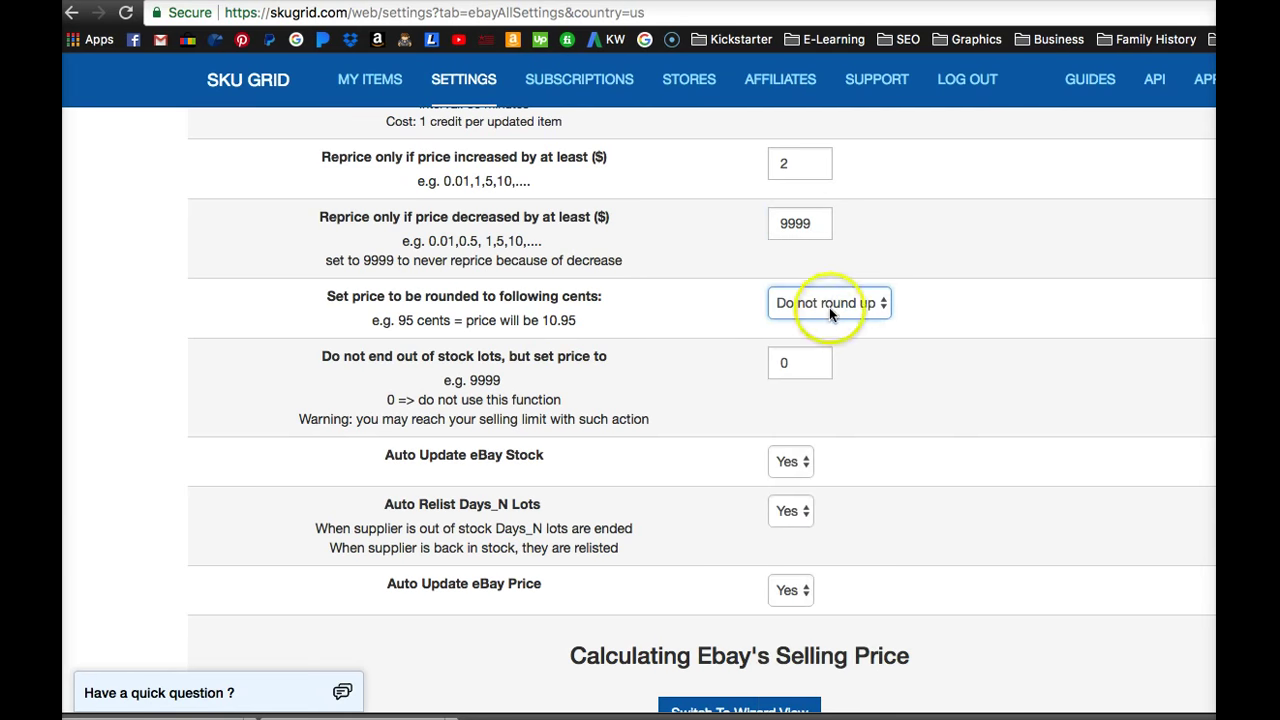
Step: Set the price for out-of-stock lots that are not ended to 3000
scroll(642, 329, down, 2)
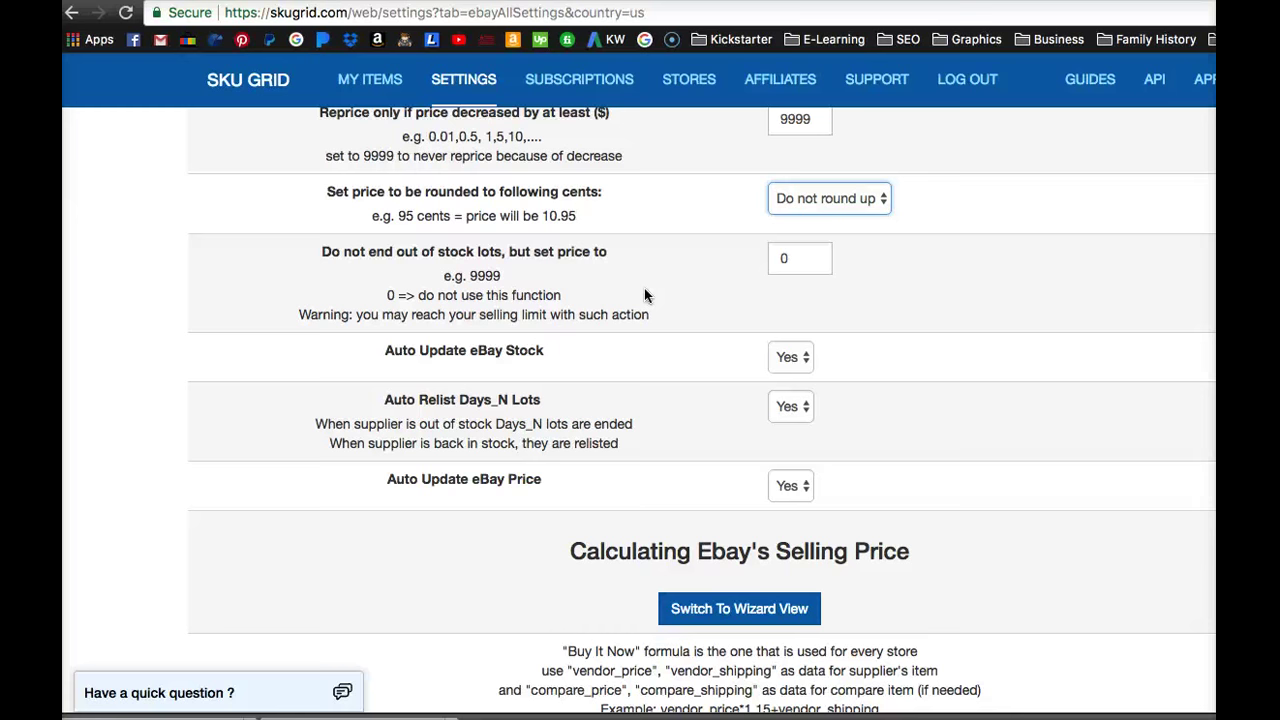
click(788, 258)
double_click(786, 258)
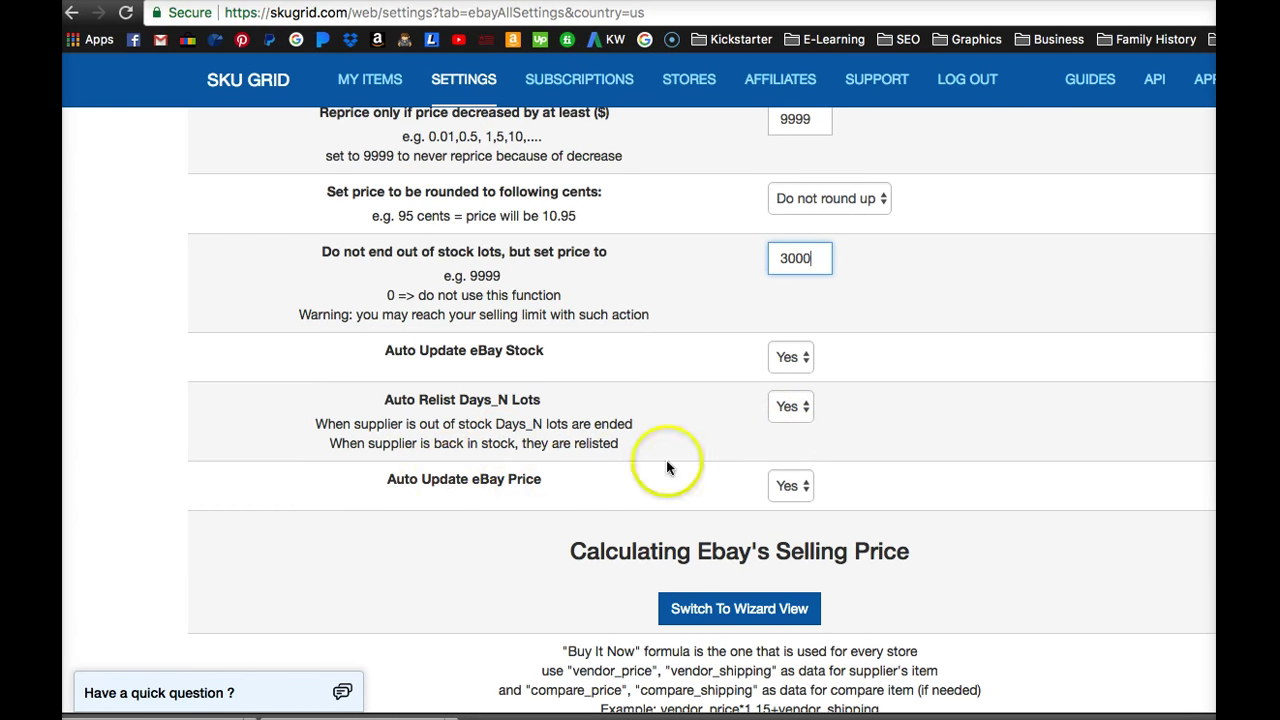
Step: Open the formula wizard for calculating eBay's selling price
scroll(913, 439, down, 1)
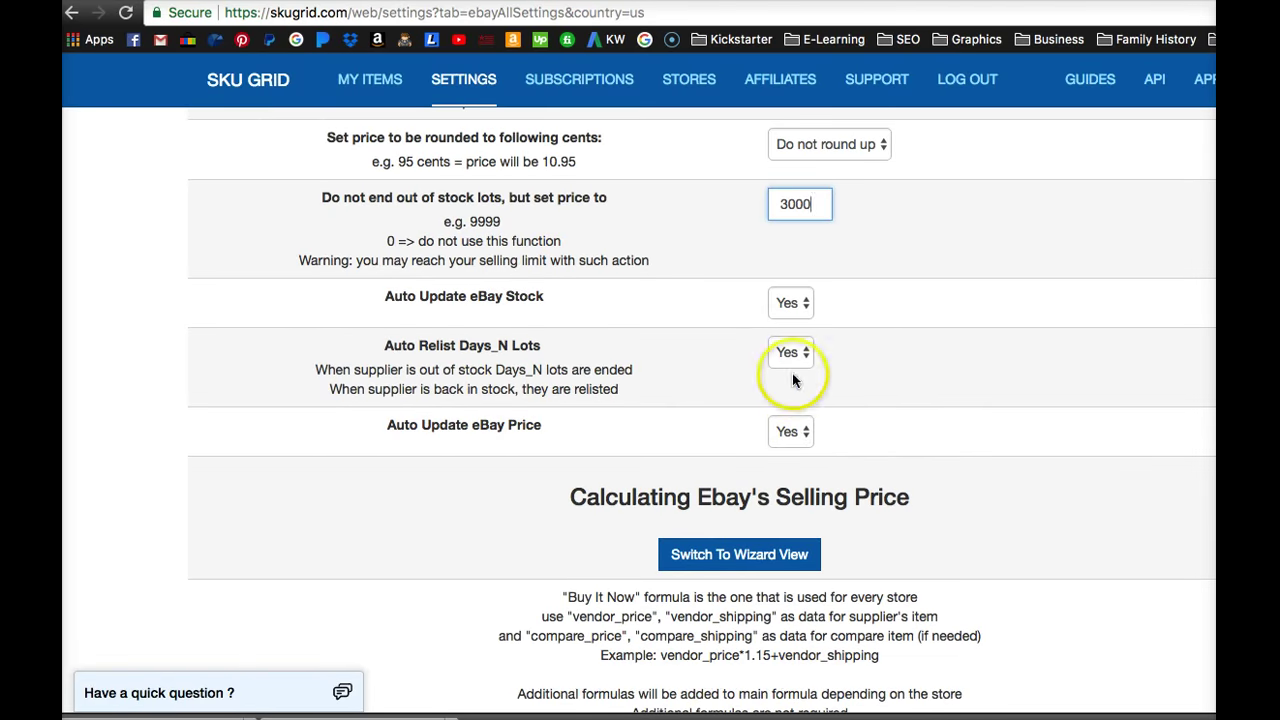
scroll(905, 485, down, 1)
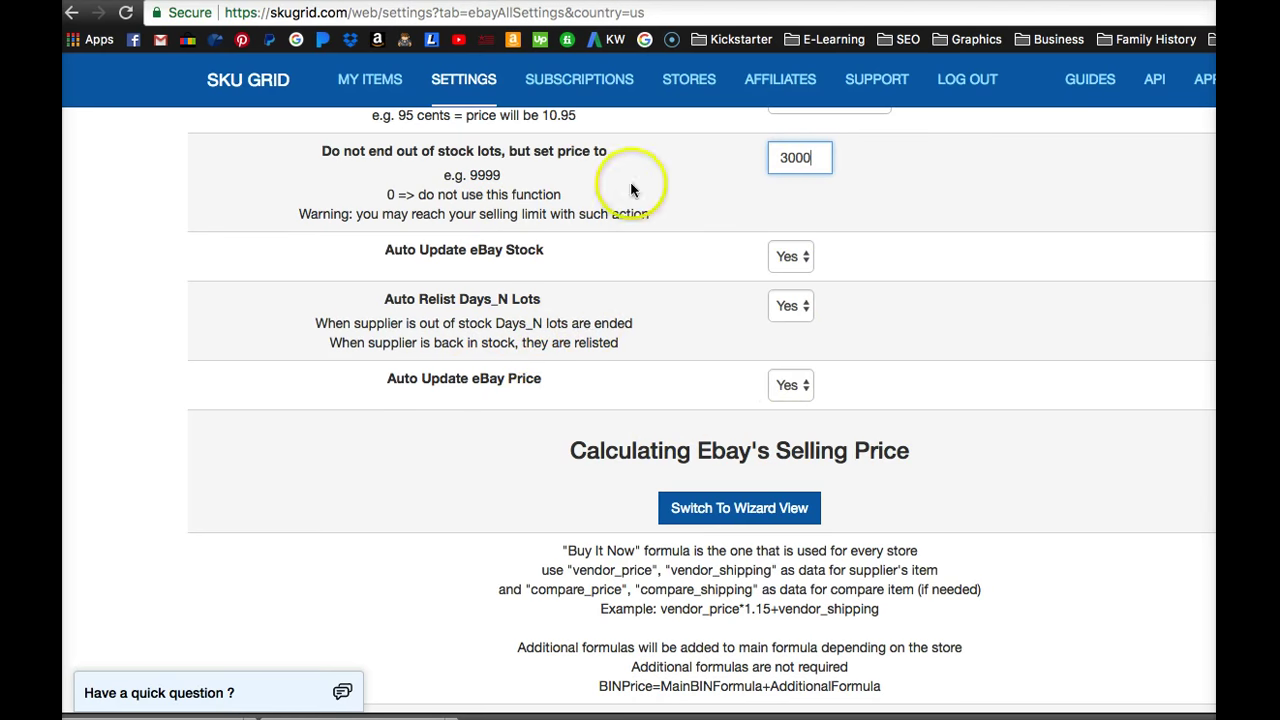
scroll(640, 310, down, 2)
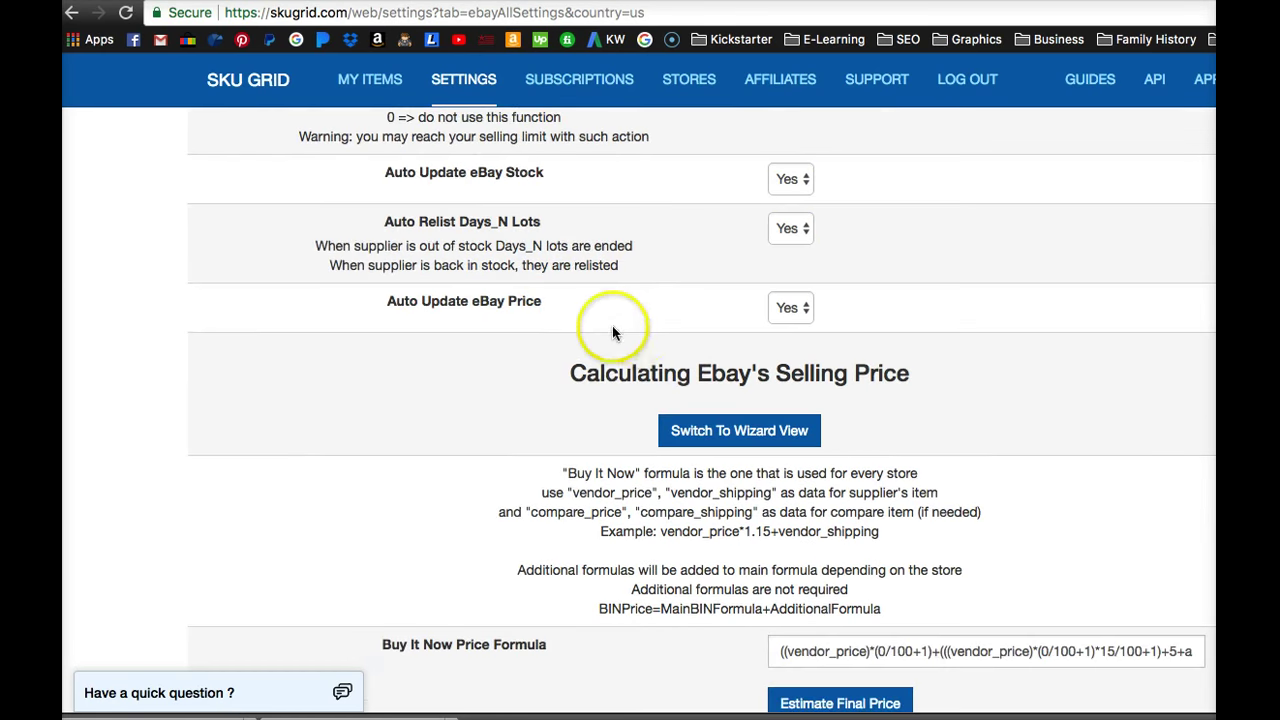
scroll(587, 331, down, 1)
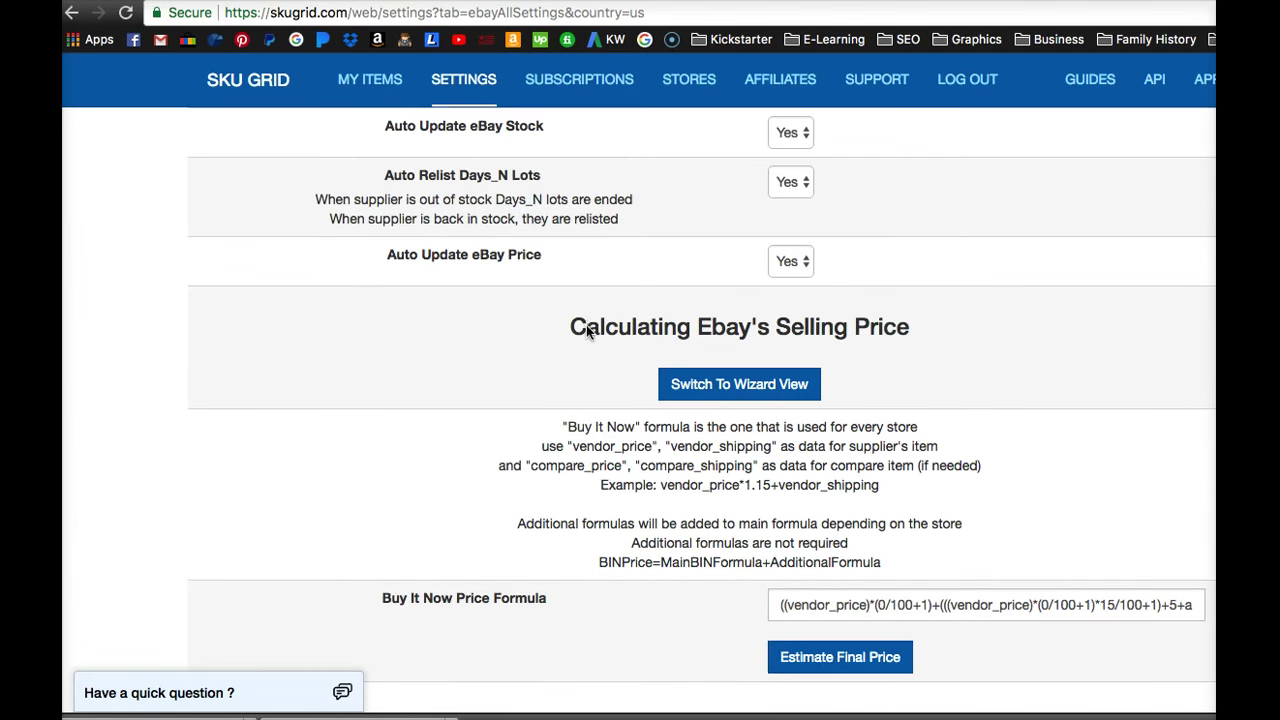
scroll(584, 330, down, 1)
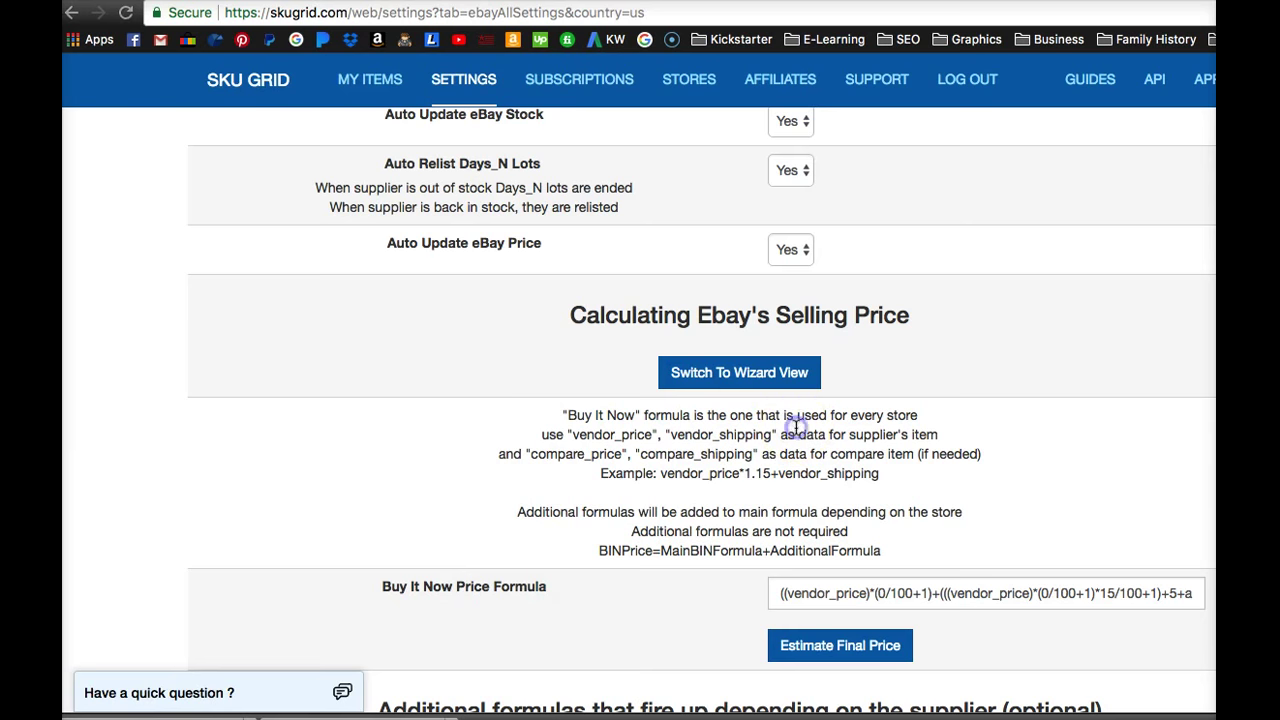
click(750, 376)
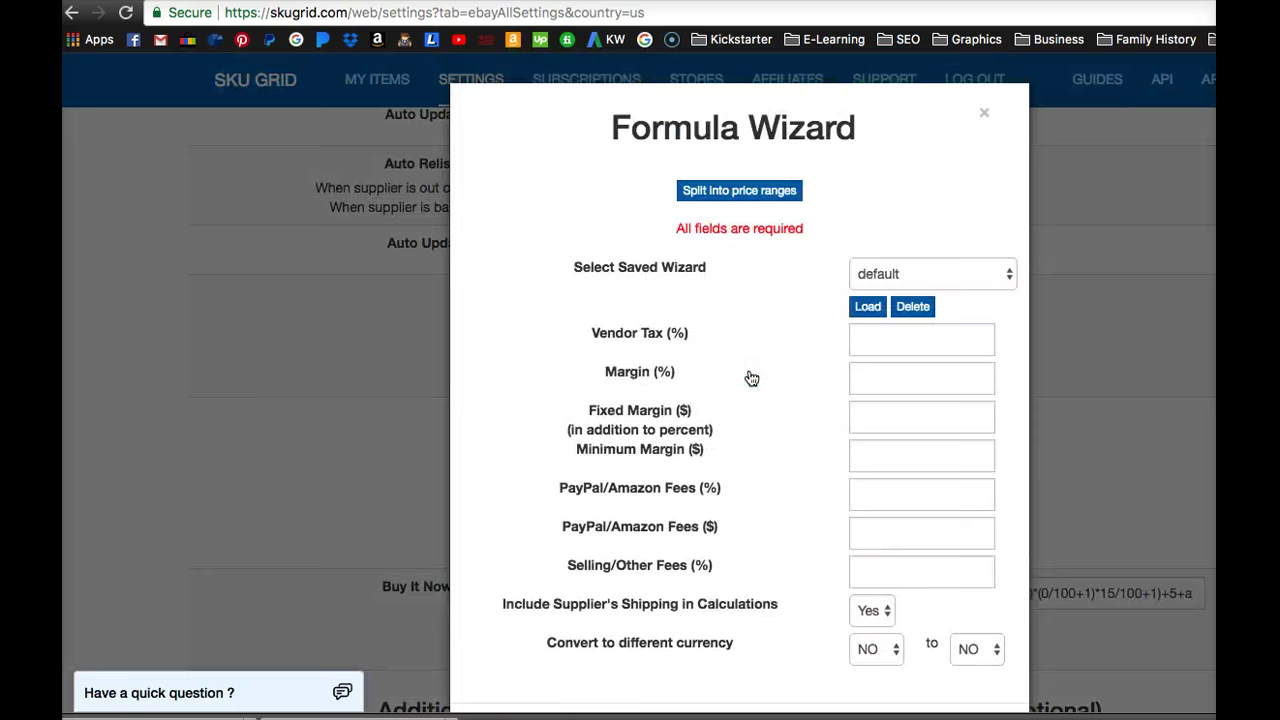
Step: Set the formula's margin to 40% and estimate the selling price for an item price of 100
scroll(746, 374, down, 1)
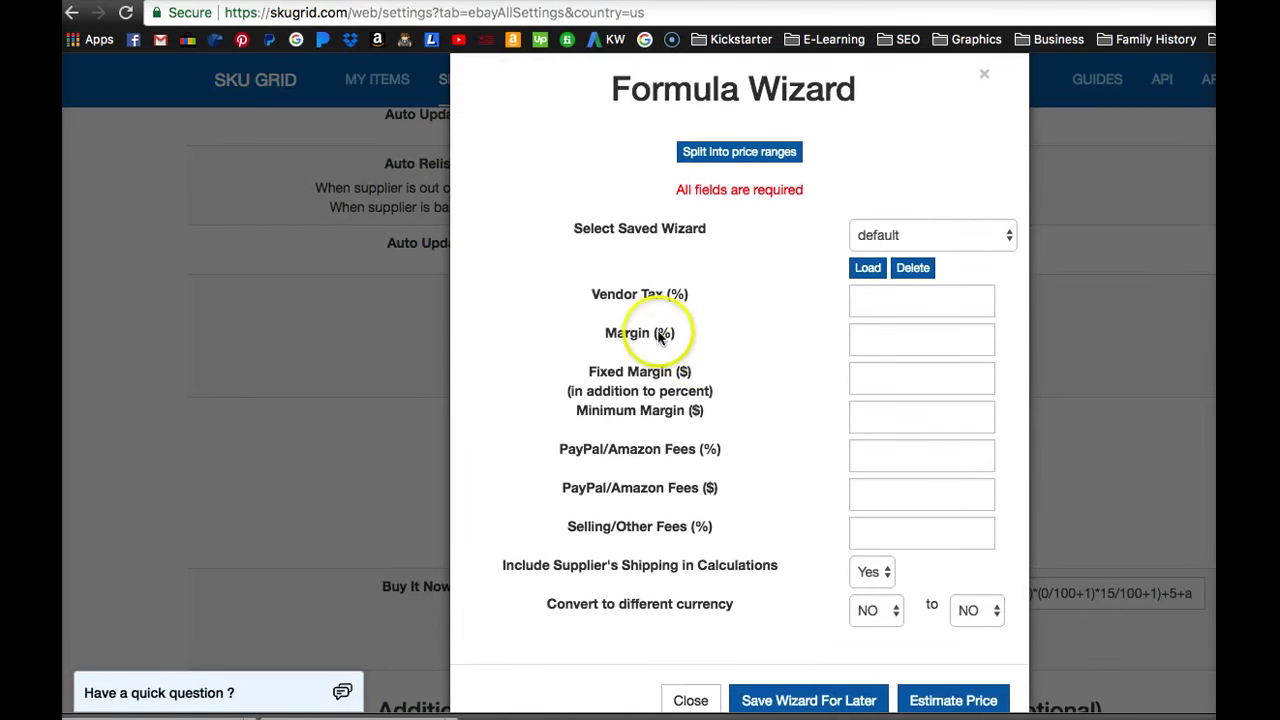
click(871, 339)
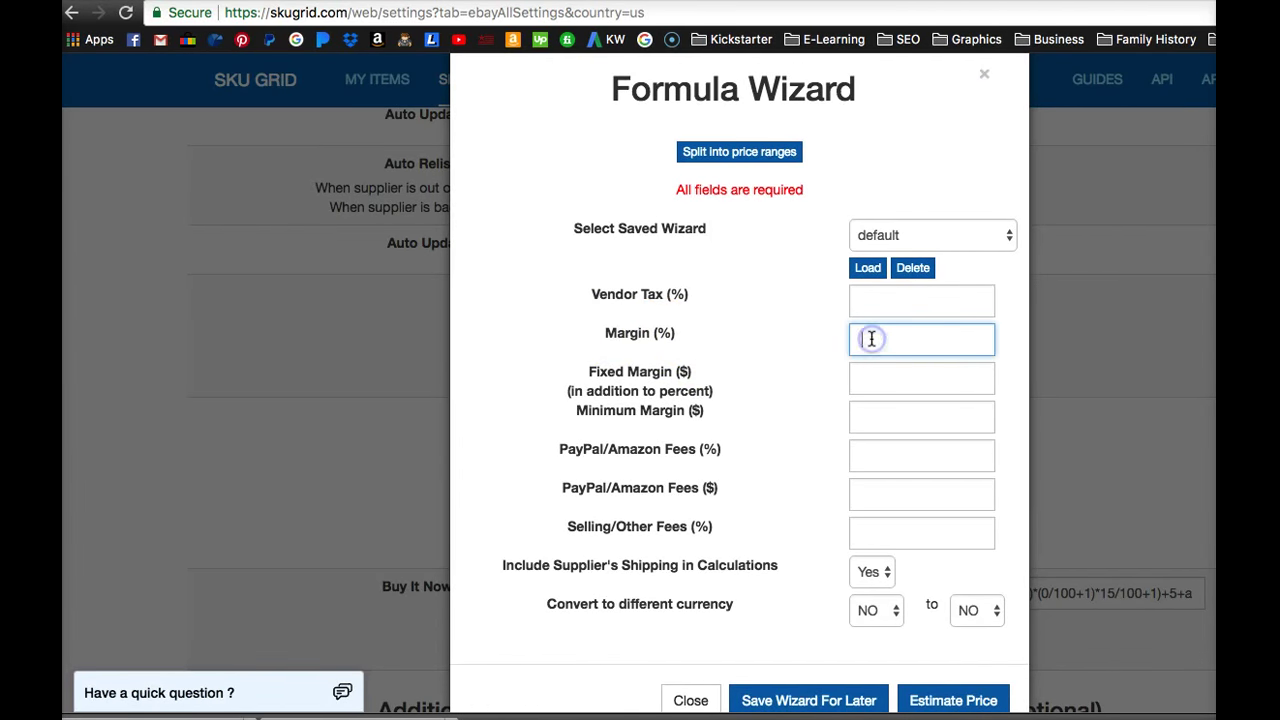
text(40)
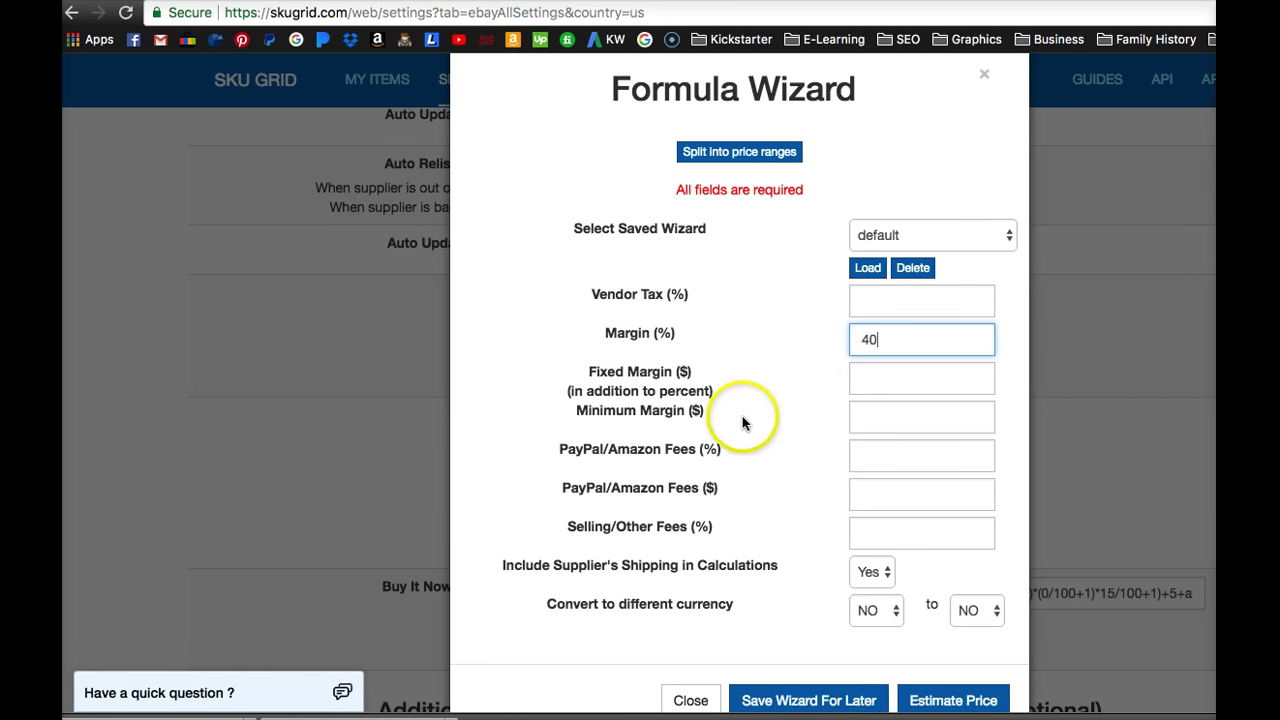
scroll(743, 423, down, 1)
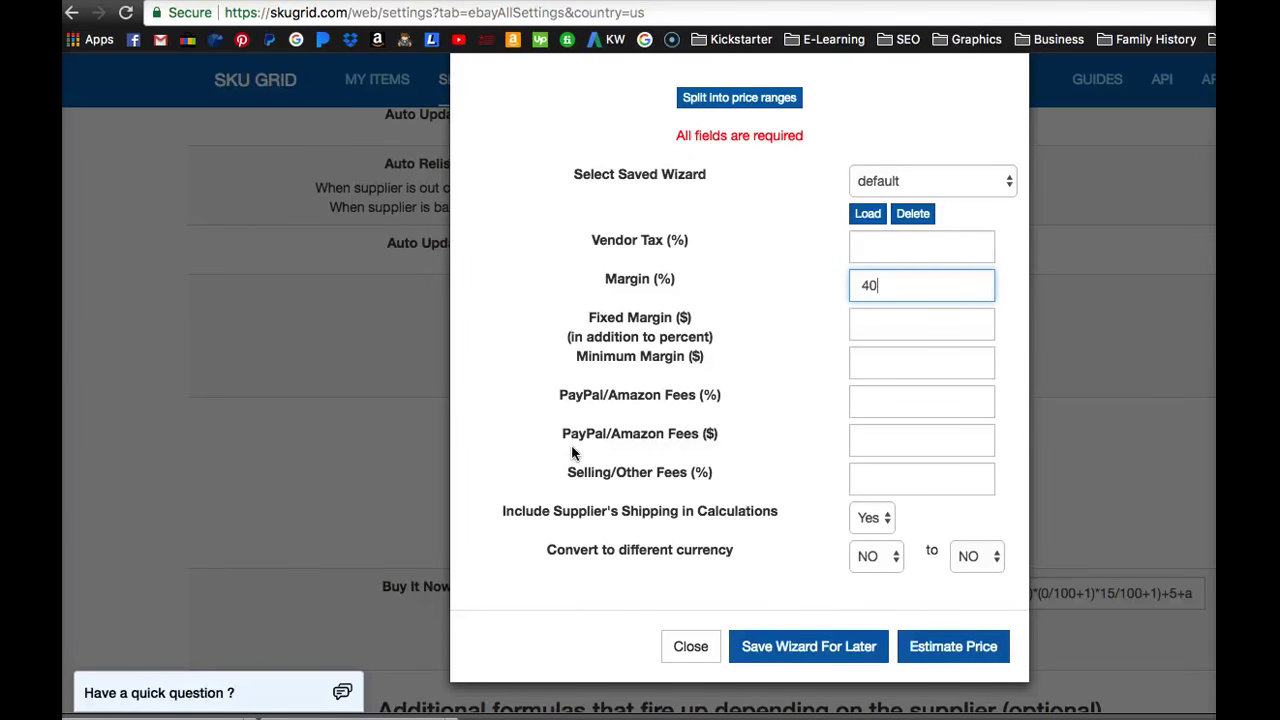
click(950, 650)
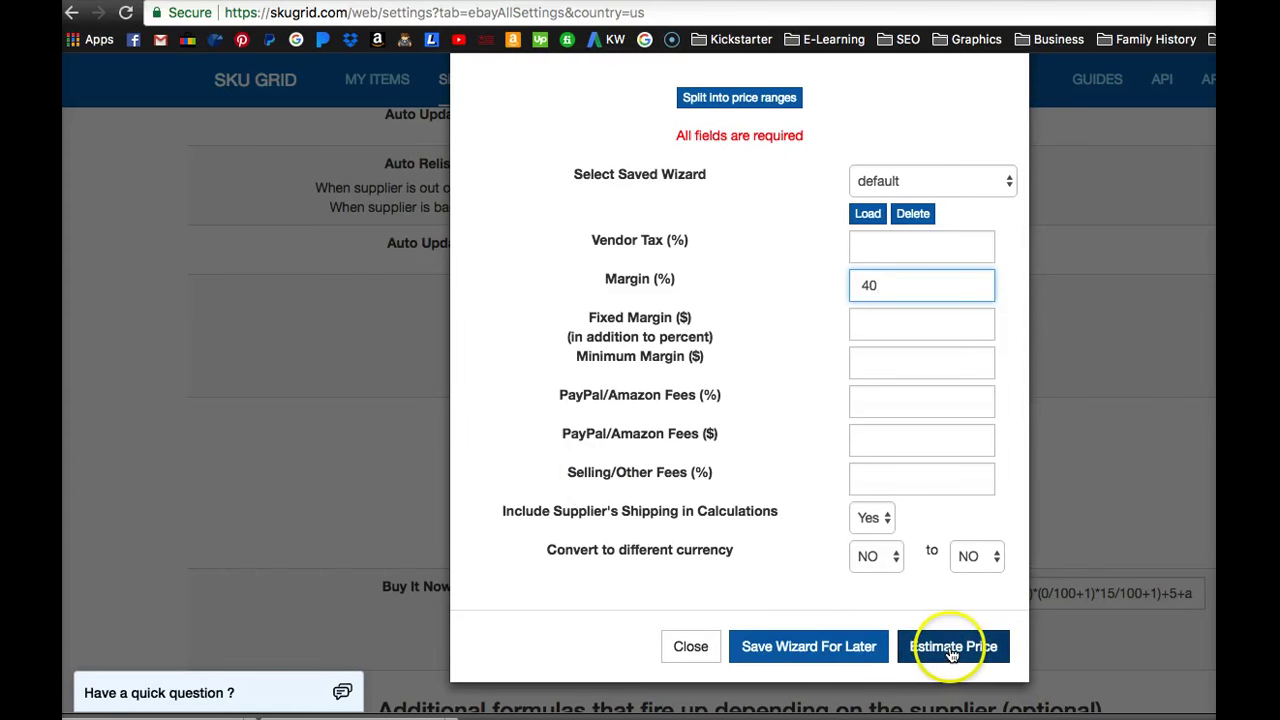
click(952, 648)
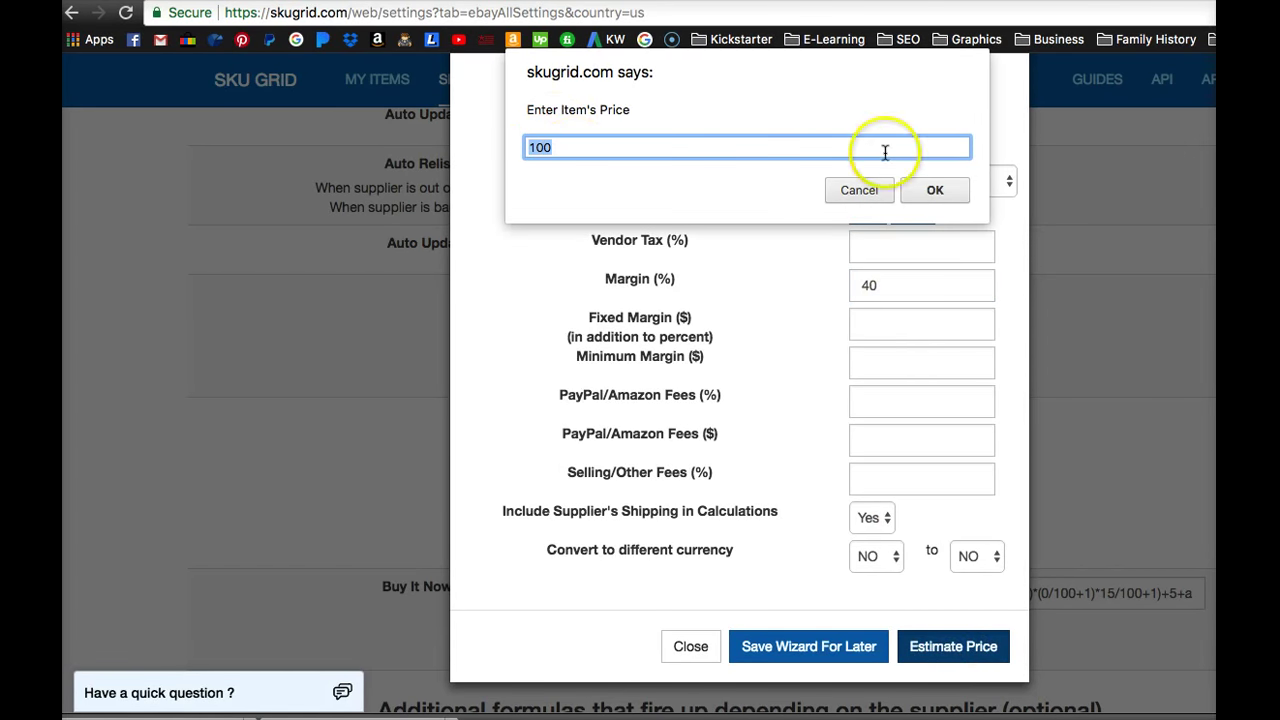
click(932, 190)
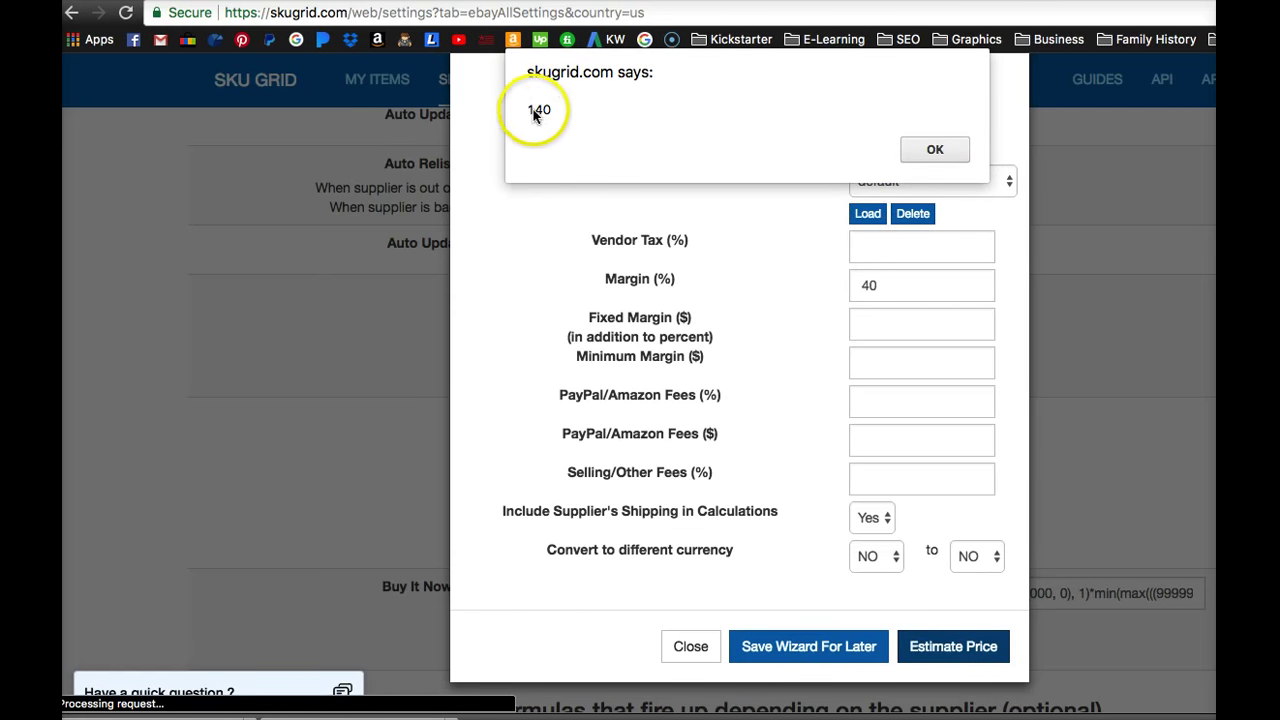
click(934, 150)
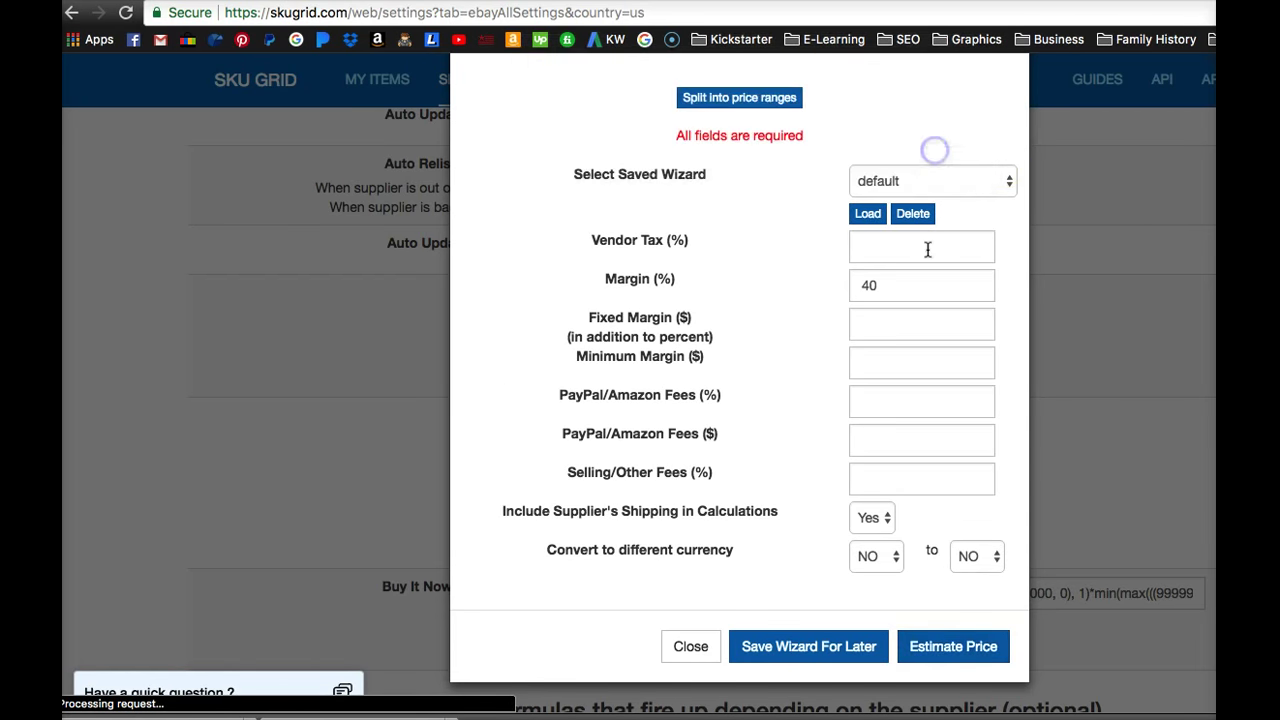
Step: Change the formula's margin to 35% and estimate the selling price for an item price of 55
drag(890, 286, 849, 283)
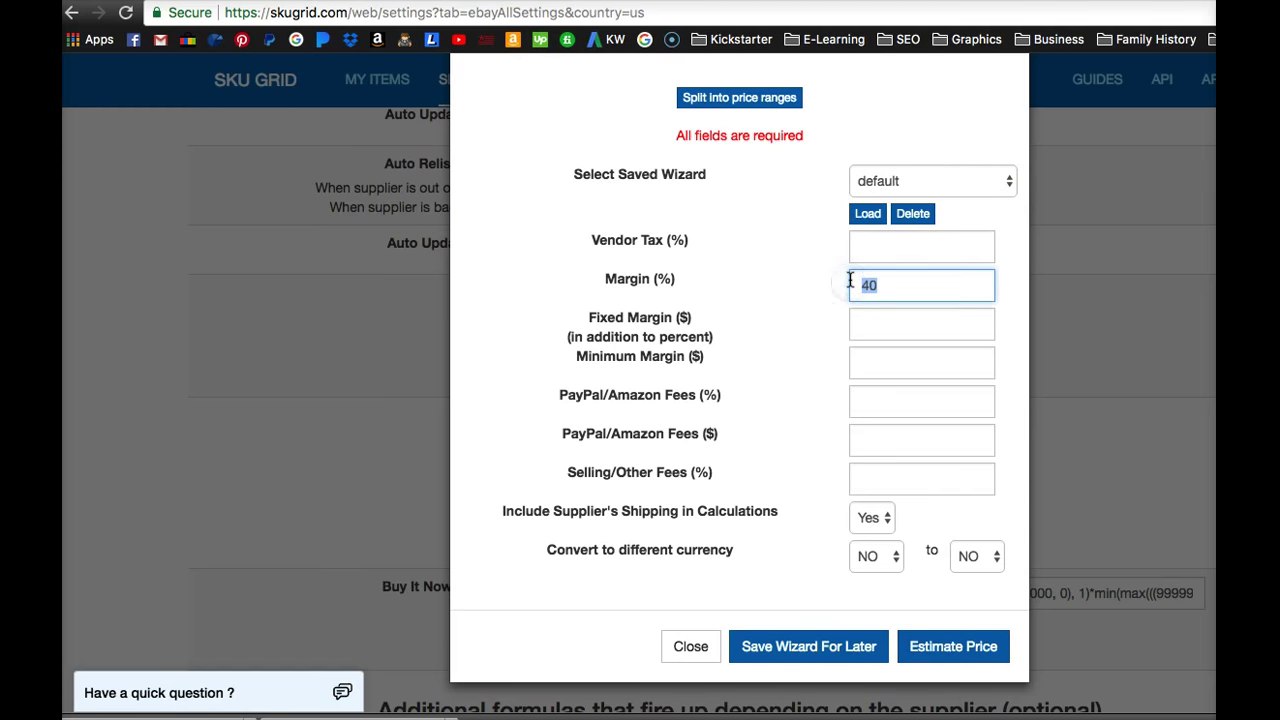
text(35)
click(925, 646)
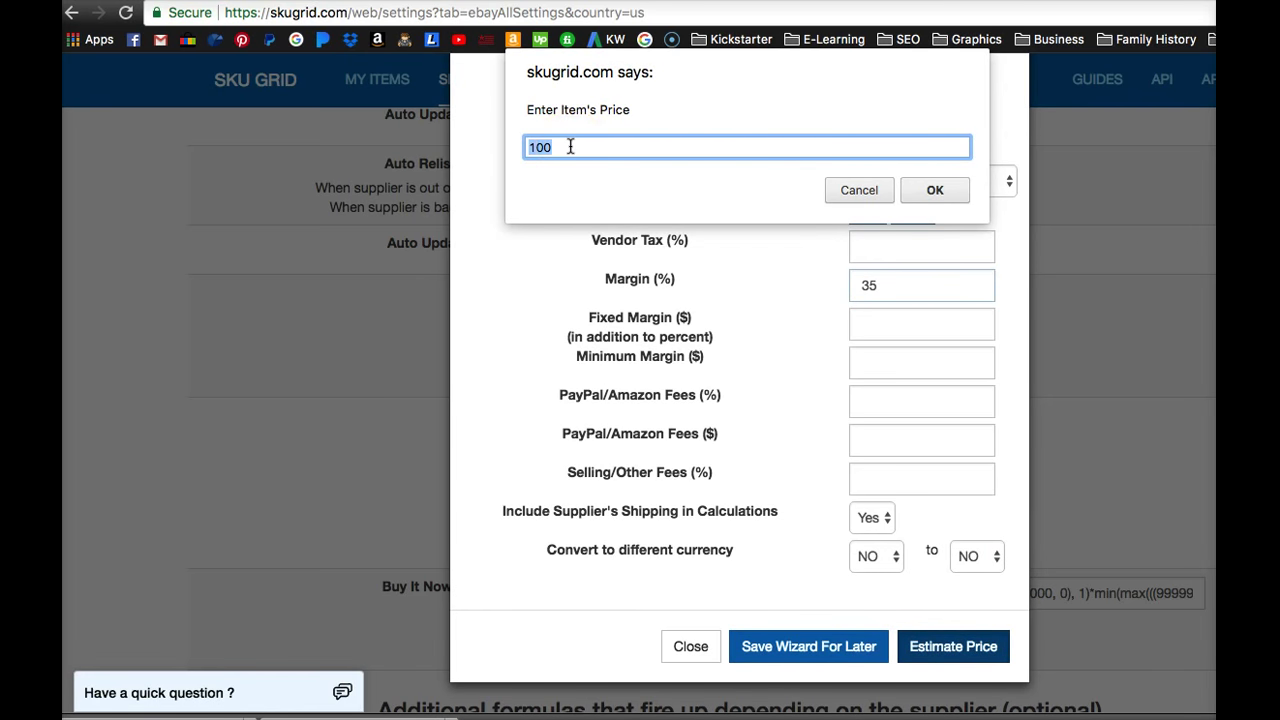
text(55)
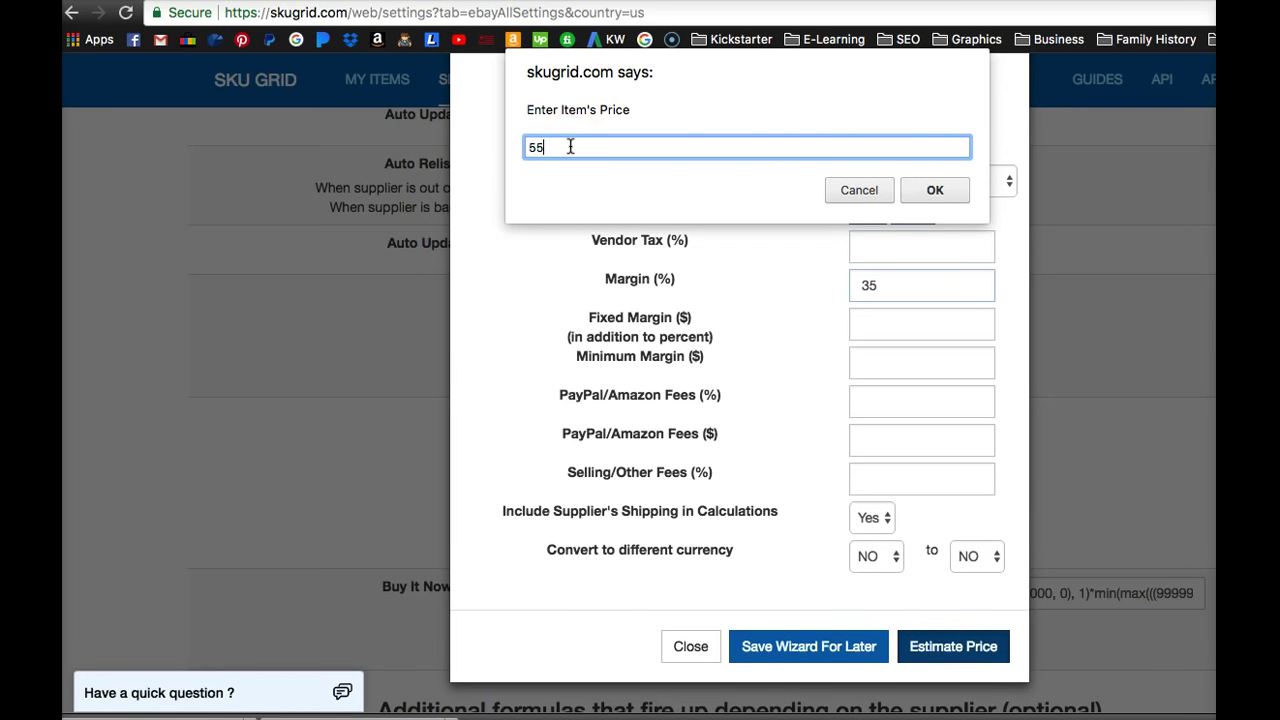
click(928, 189)
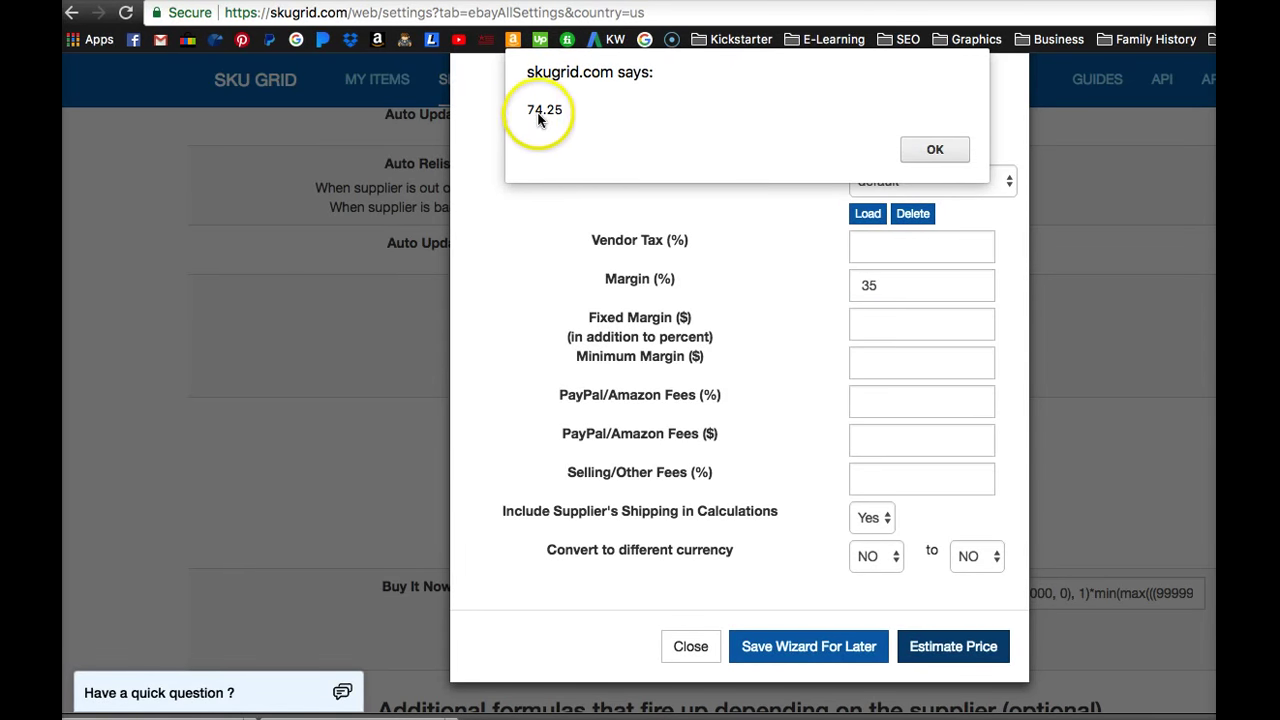
click(943, 149)
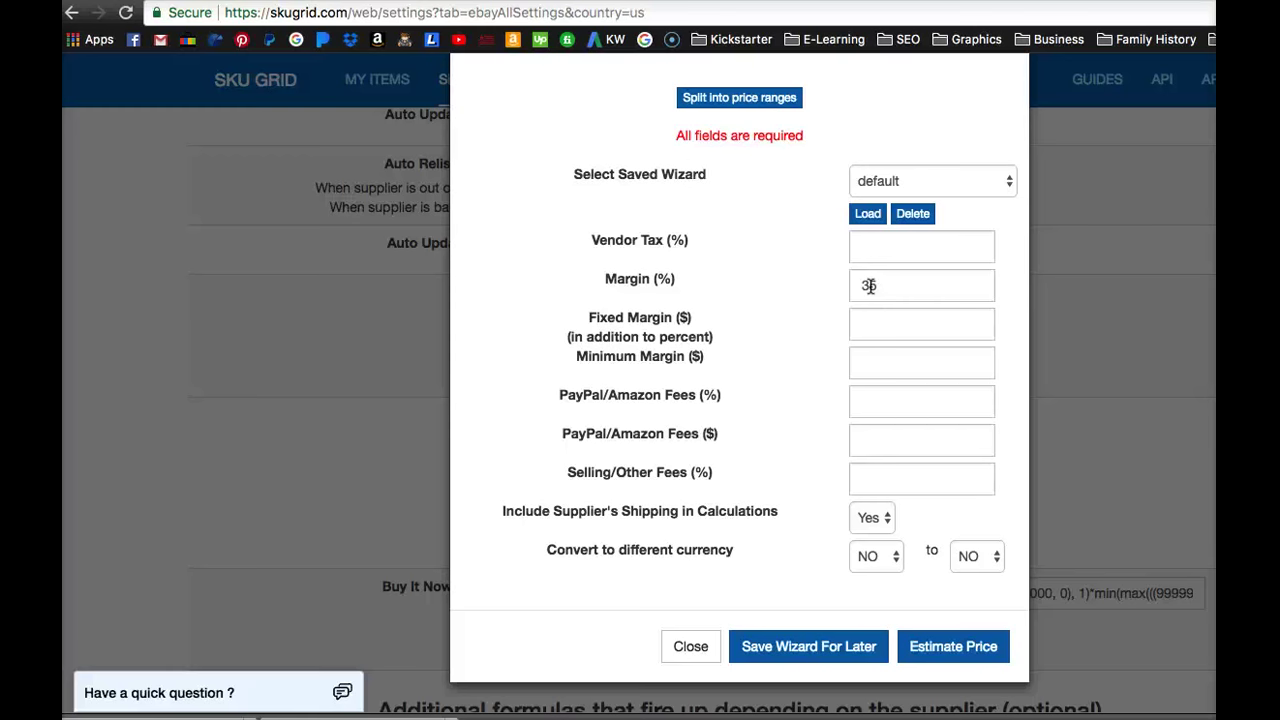
Step: Close the formula wizard with the margin left at 35%
drag(869, 286, 897, 285)
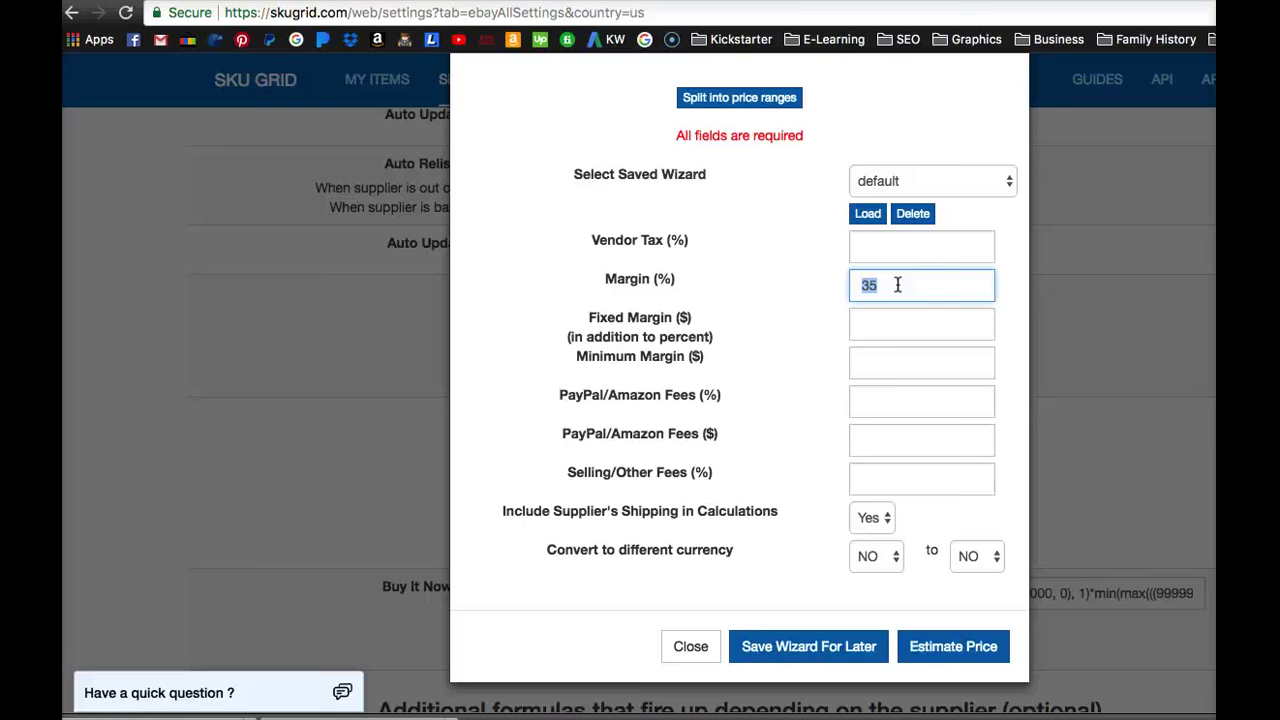
click(872, 285)
click(884, 285)
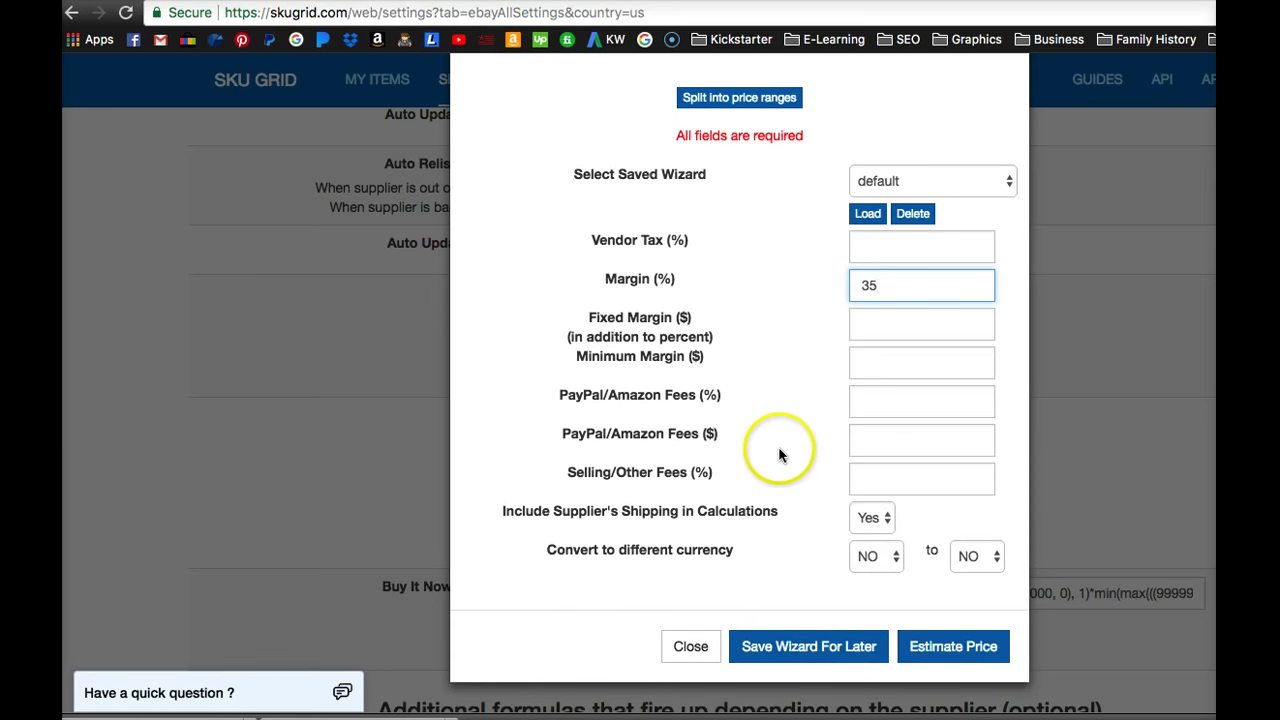
click(692, 648)
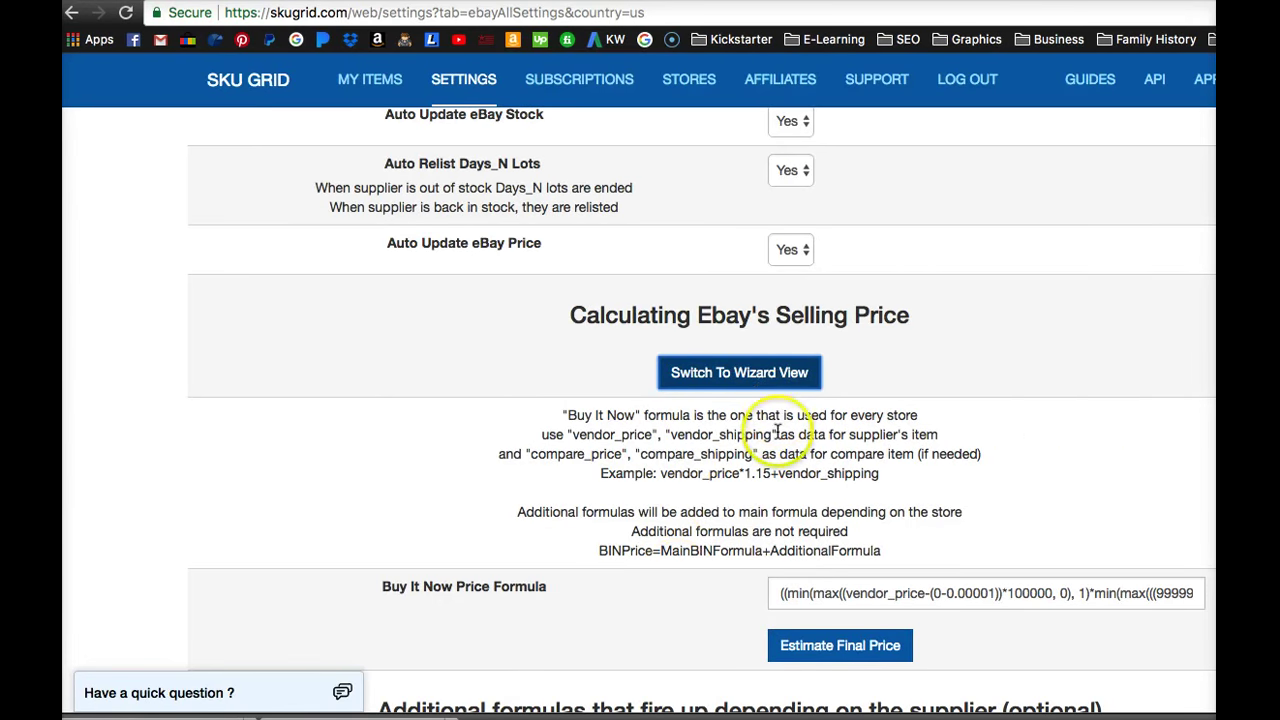
Step: Examine the Buy It Now price formula and its final price estimate prompt, and dismiss the prompt without calculating
scroll(717, 490, down, 3)
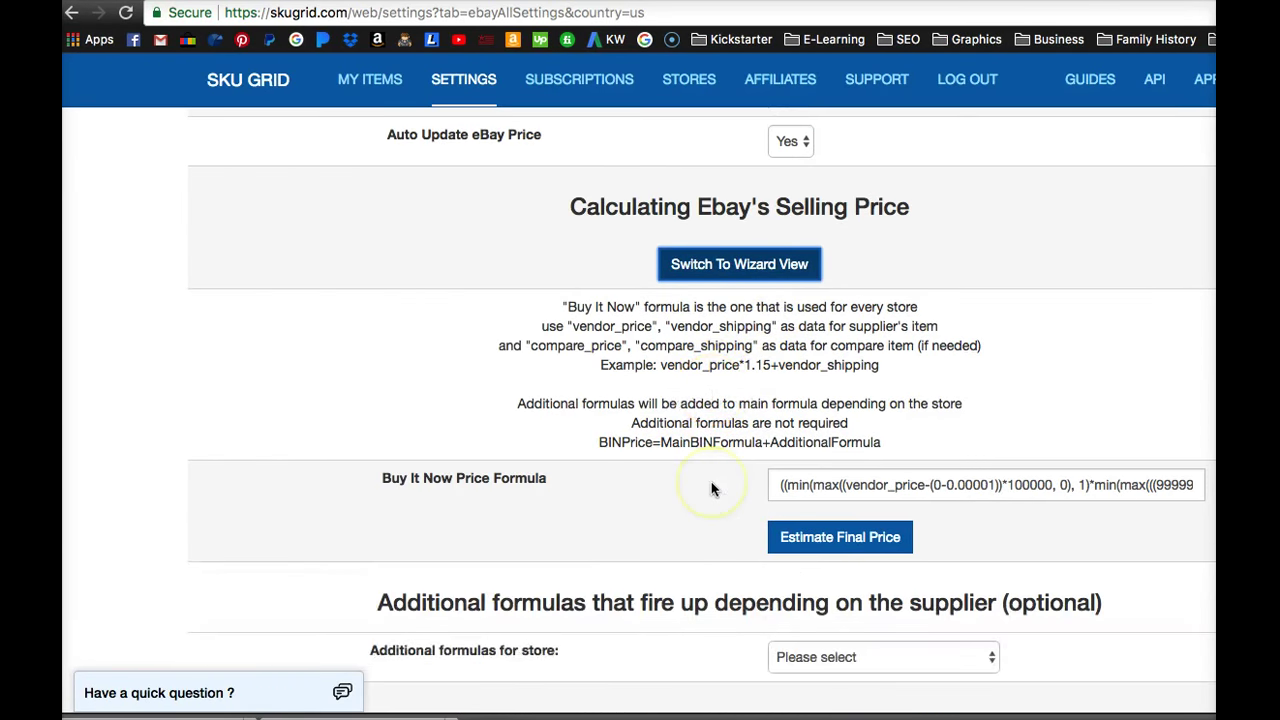
scroll(973, 392, down, 4)
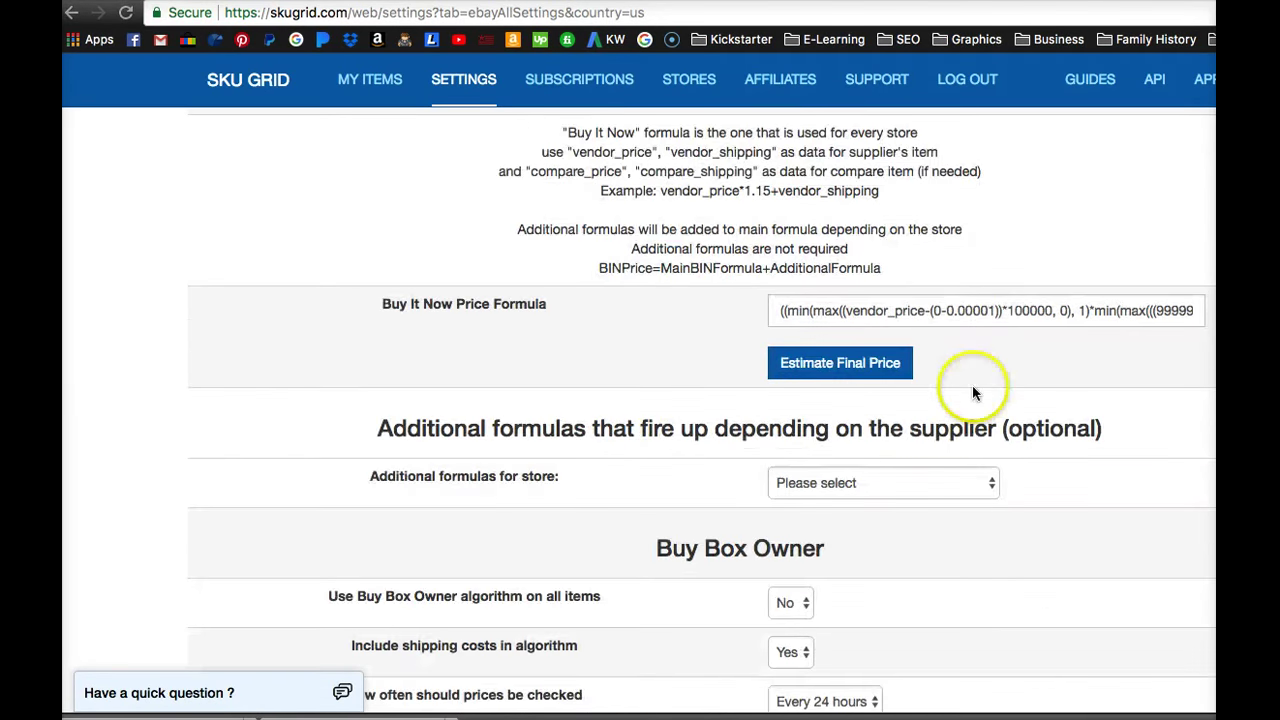
scroll(670, 383, up, 2)
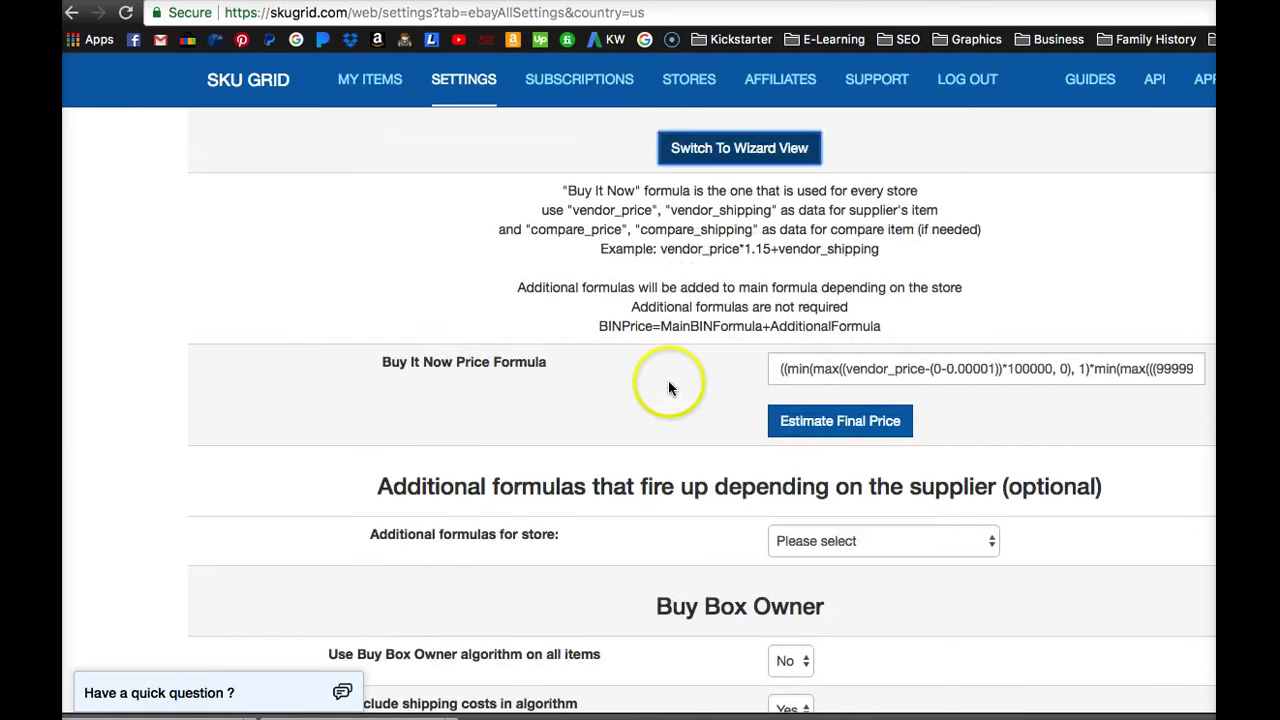
scroll(672, 385, down, 2)
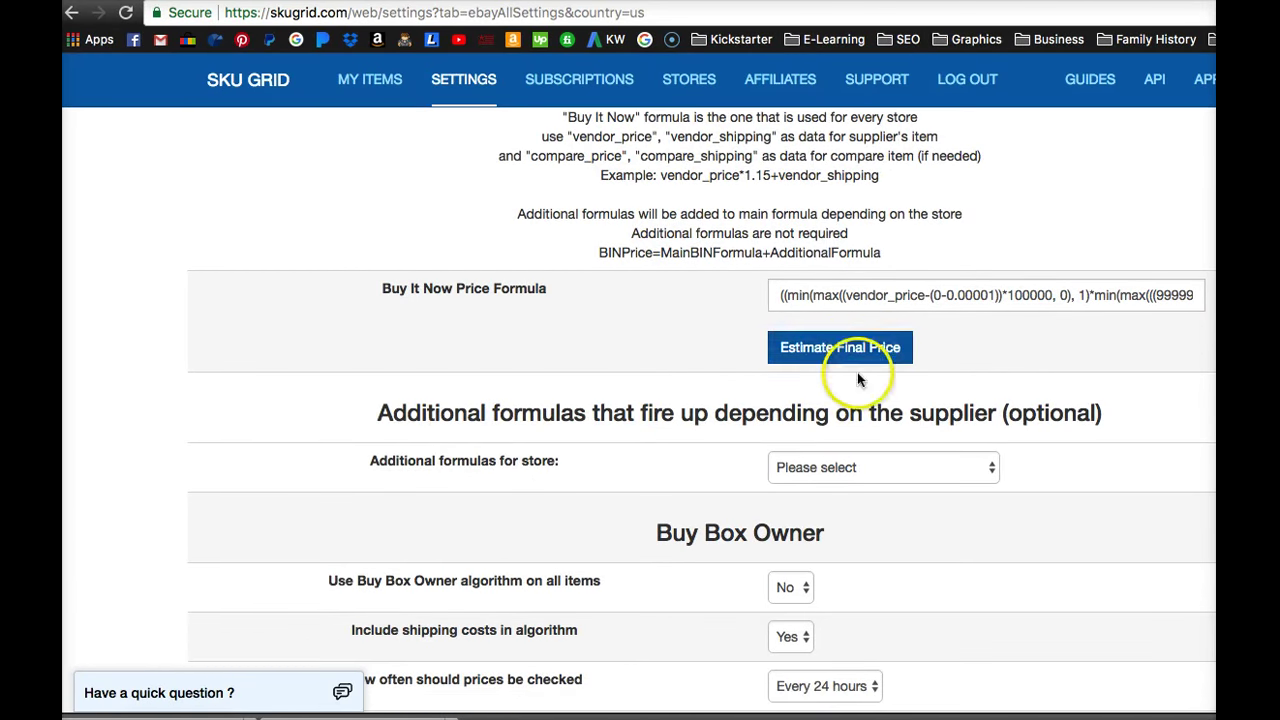
click(843, 350)
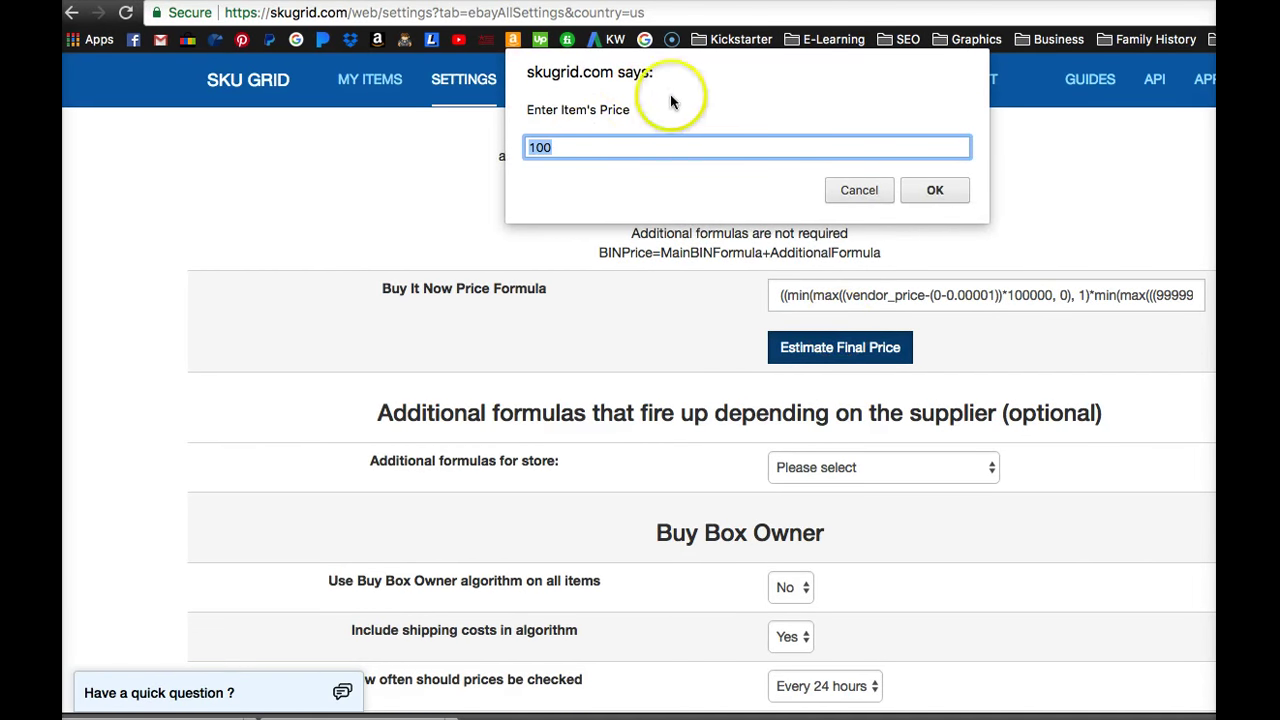
click(868, 194)
Step: Examine which stores are offered for additional supplier-dependent formulas without choosing one
scroll(690, 334, down, 3)
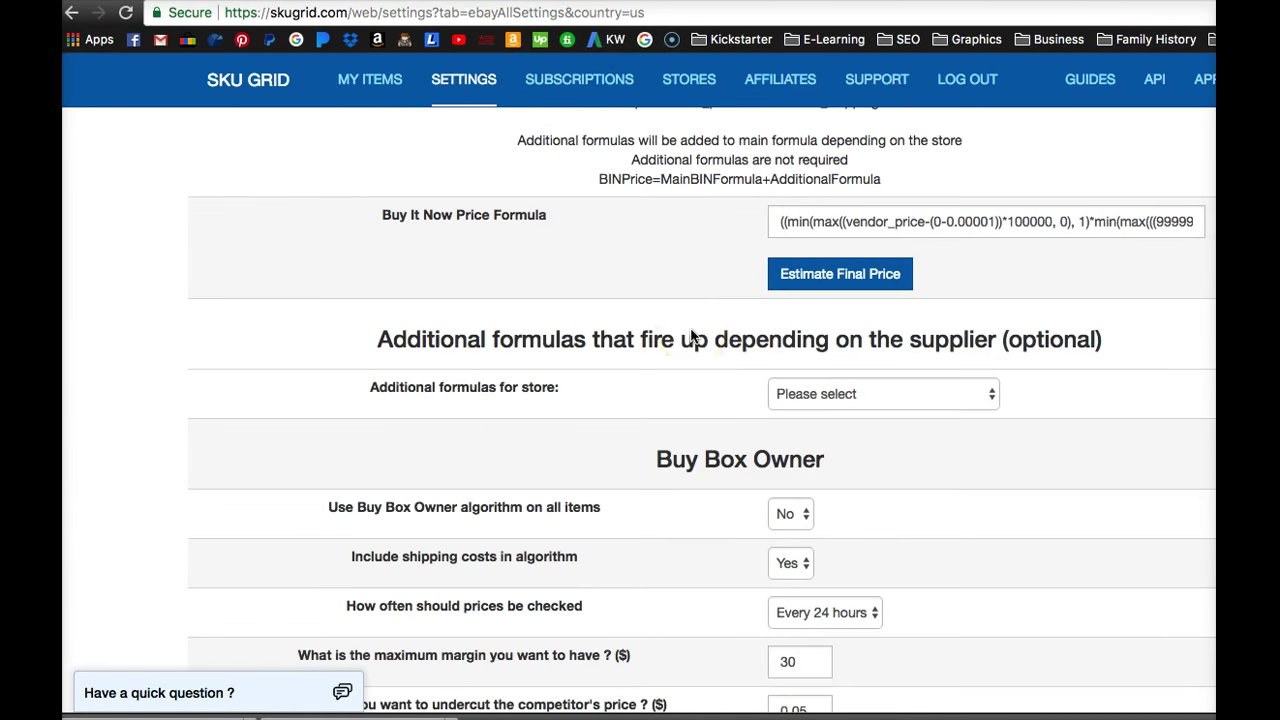
scroll(690, 334, down, 1)
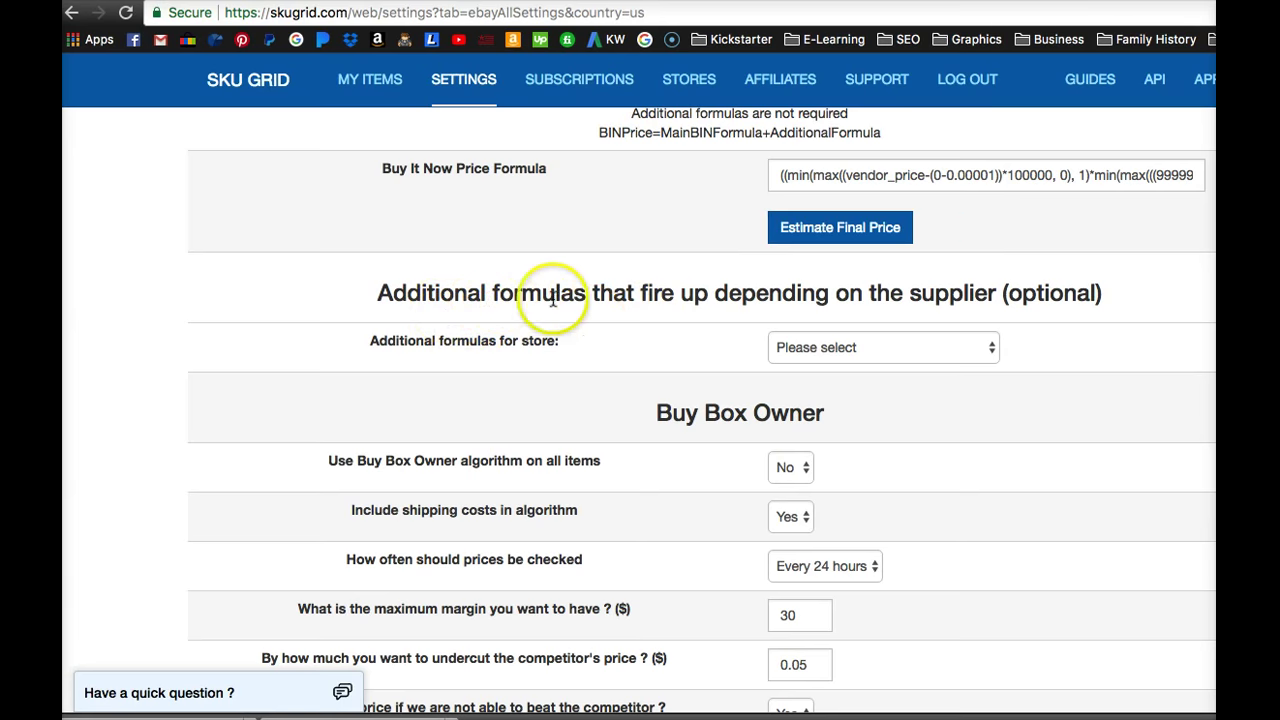
scroll(1057, 360, down, 1)
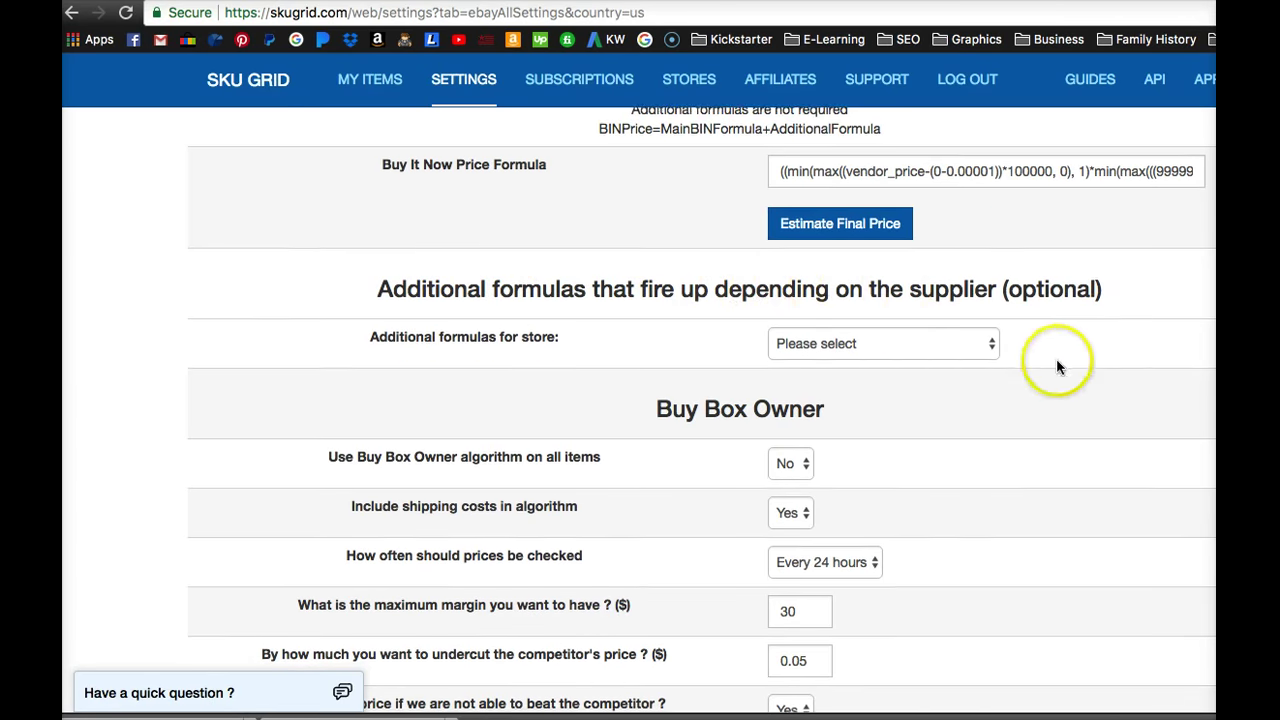
scroll(985, 397, down, 2)
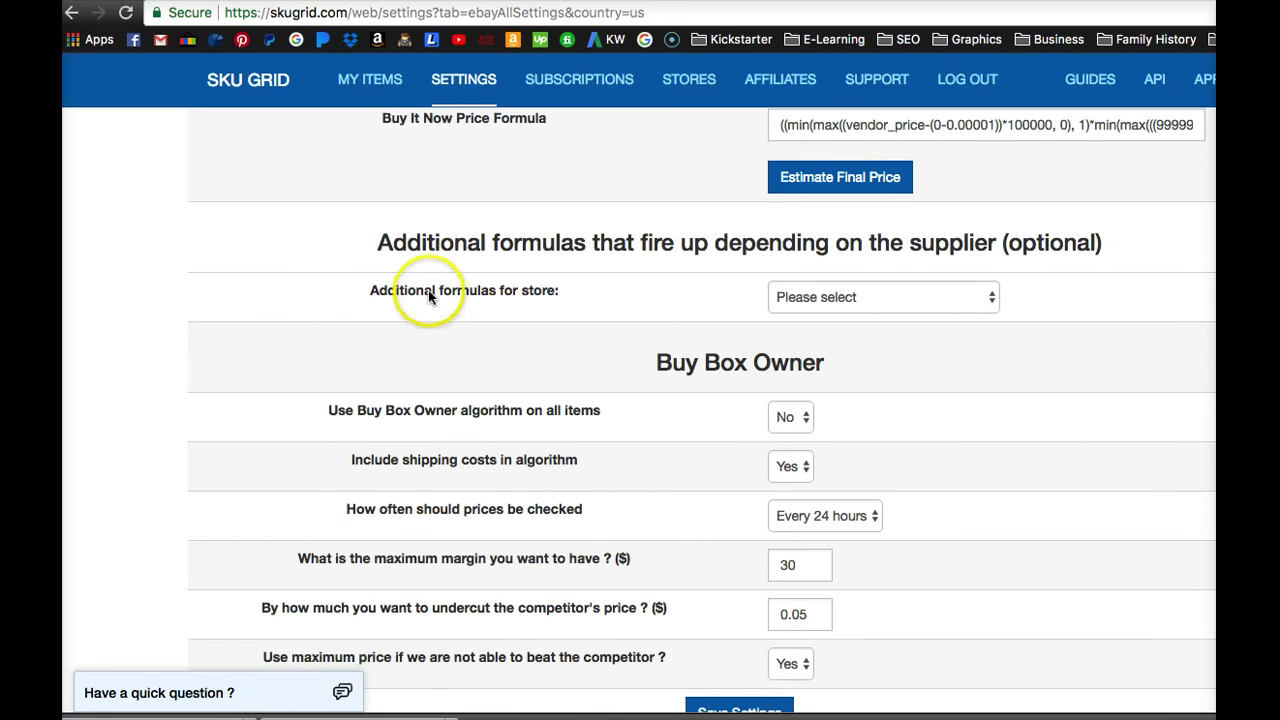
click(845, 296)
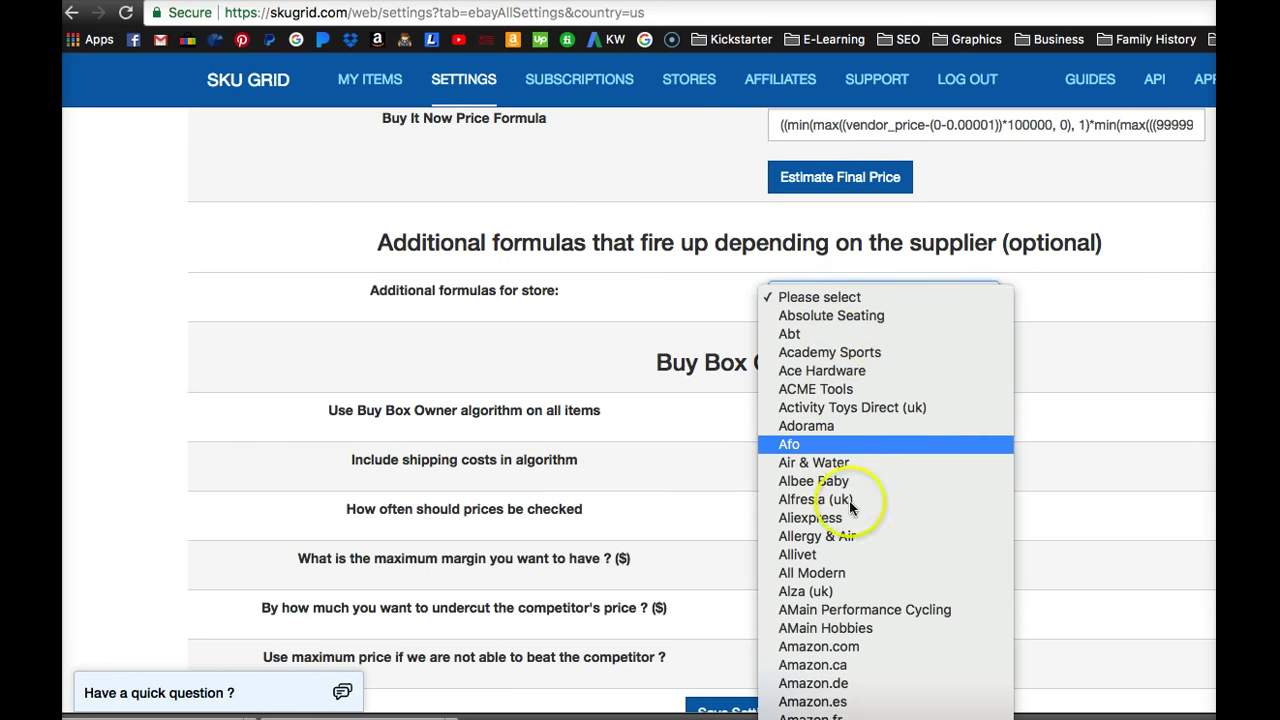
click(1066, 308)
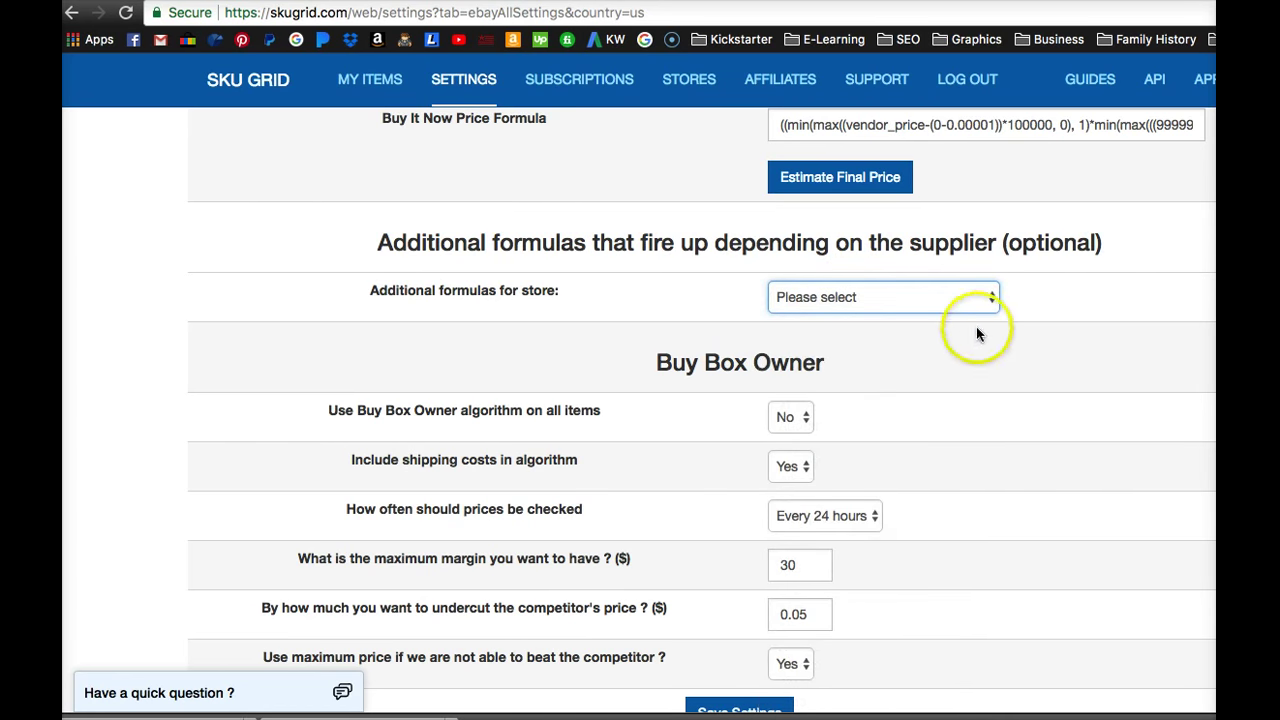
Step: Review the Buy Box Owner options and save the eBay US settings
scroll(469, 384, down, 3)
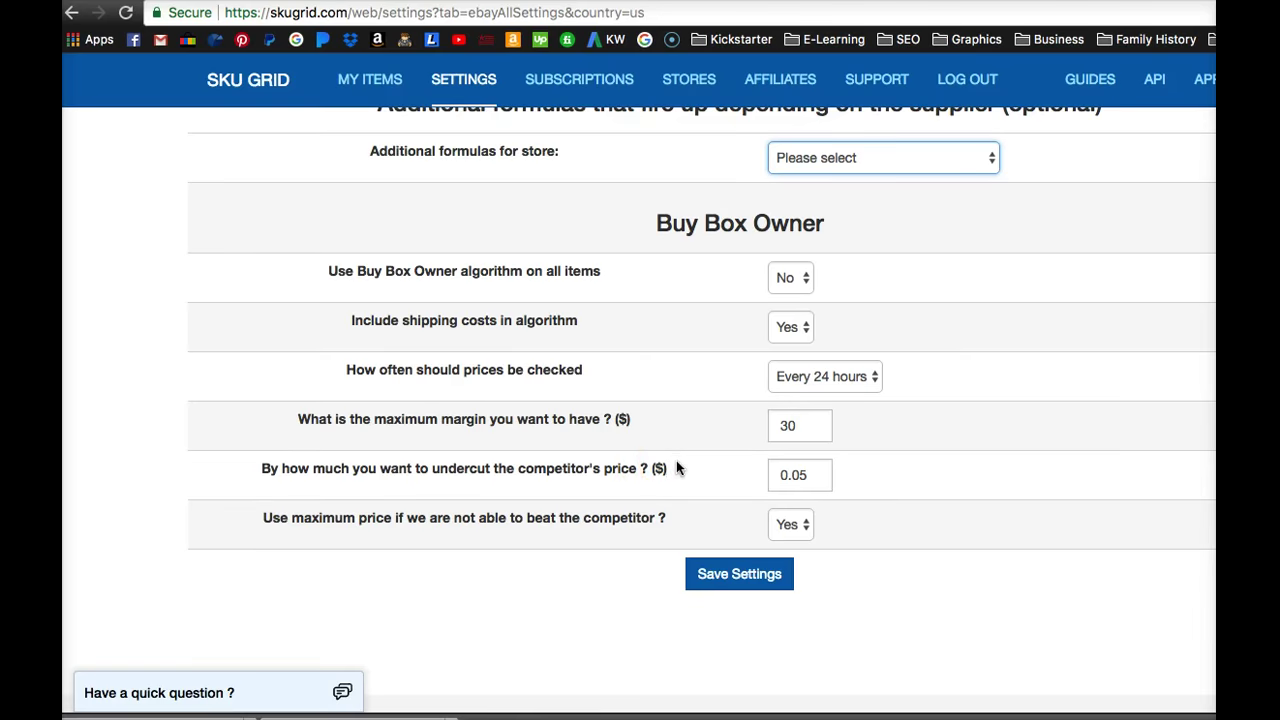
scroll(676, 462, up, 1)
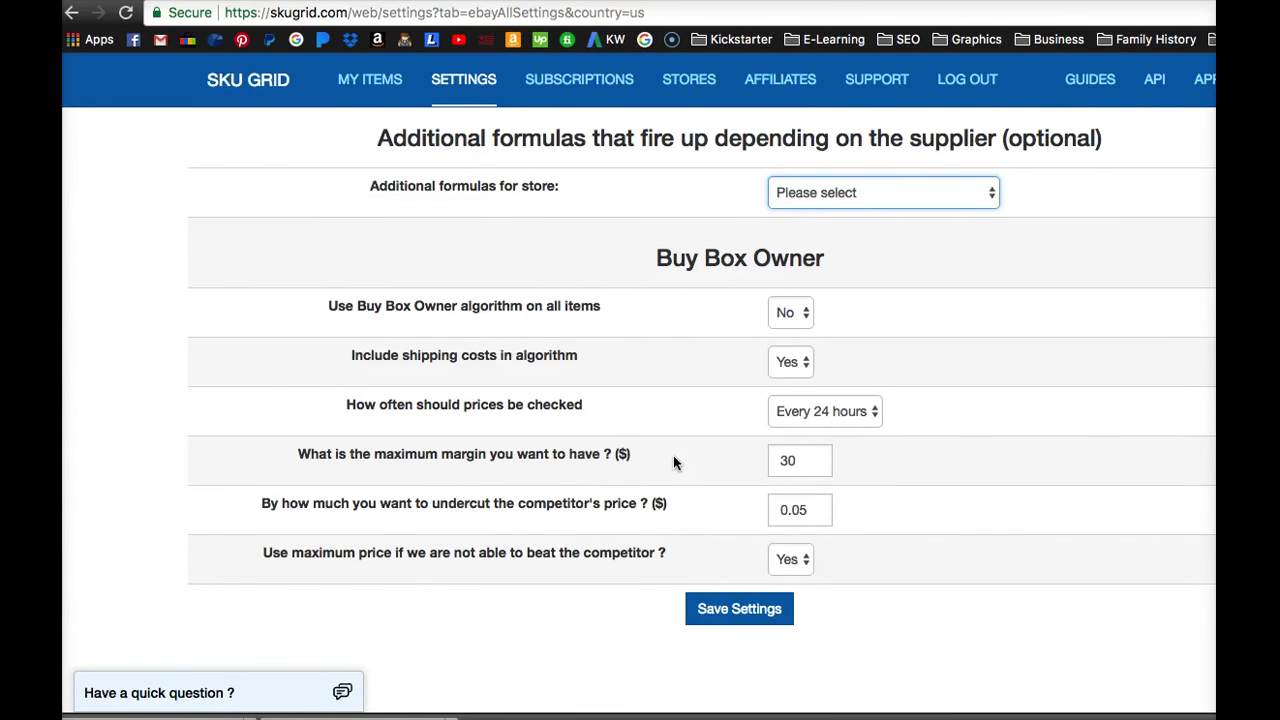
scroll(673, 461, down, 4)
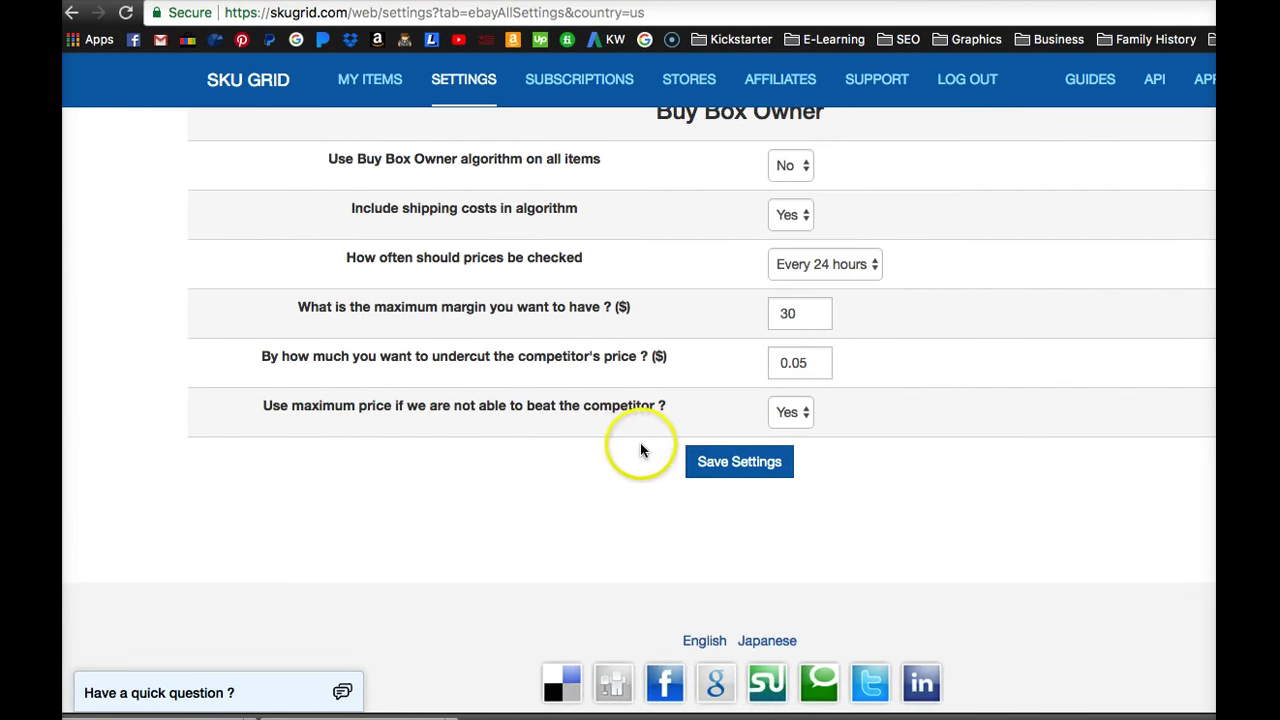
scroll(611, 455, up, 2)
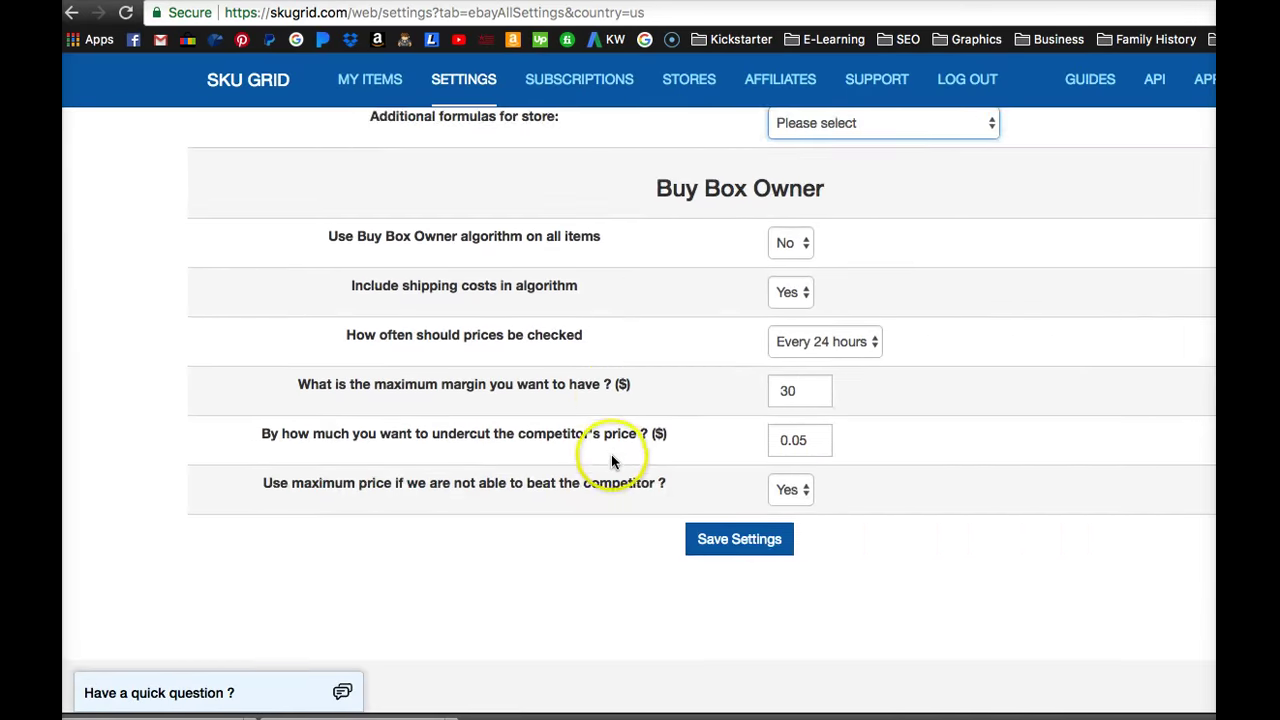
scroll(611, 454, up, 4)
scroll(606, 500, down, 3)
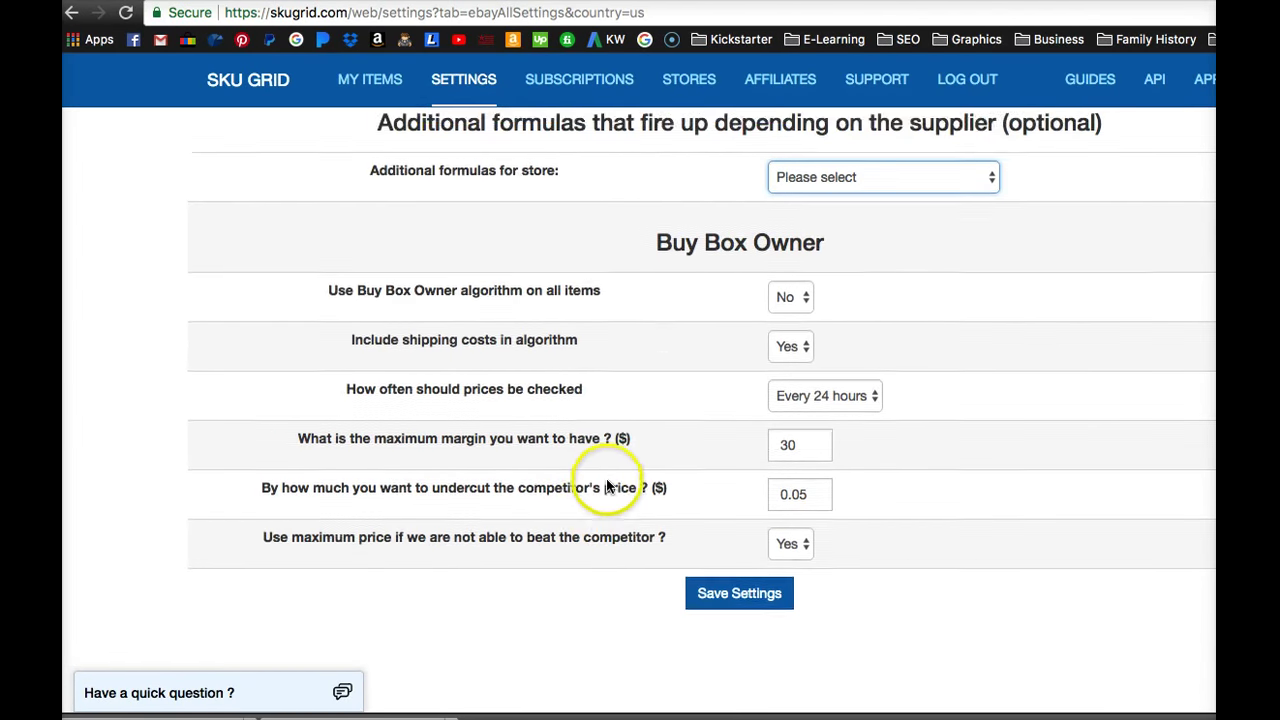
scroll(594, 505, down, 2)
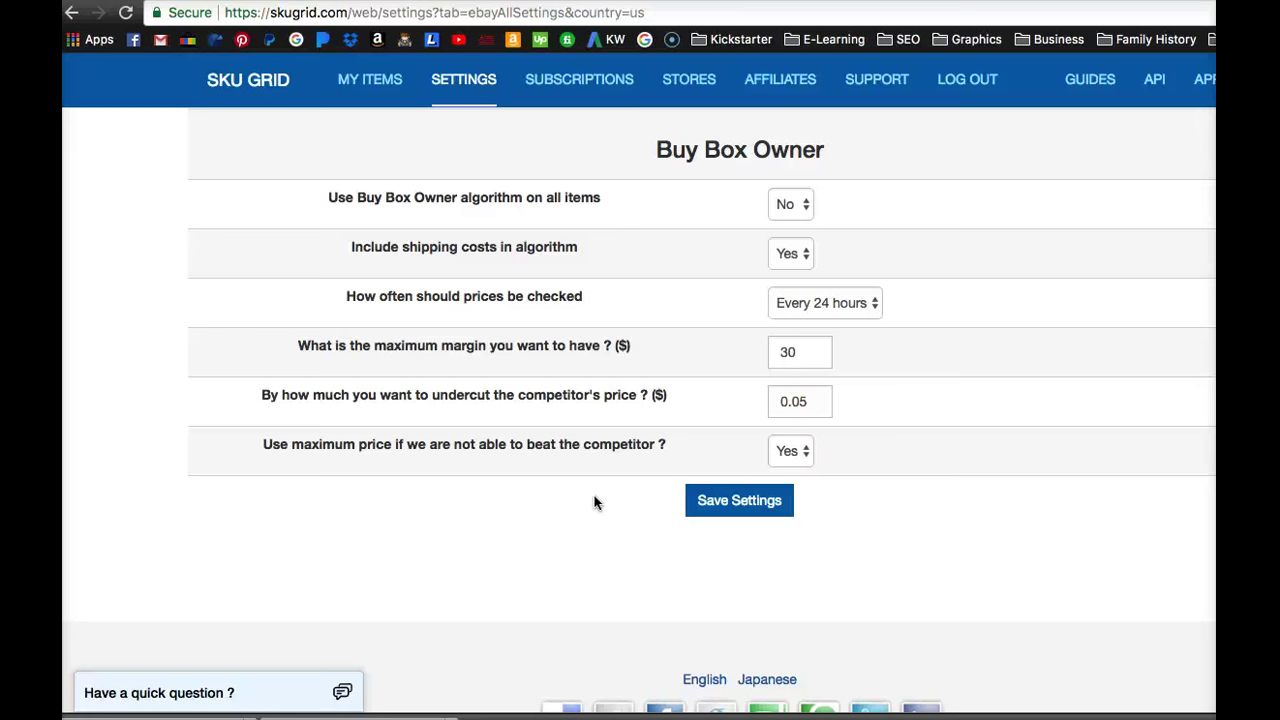
click(728, 503)
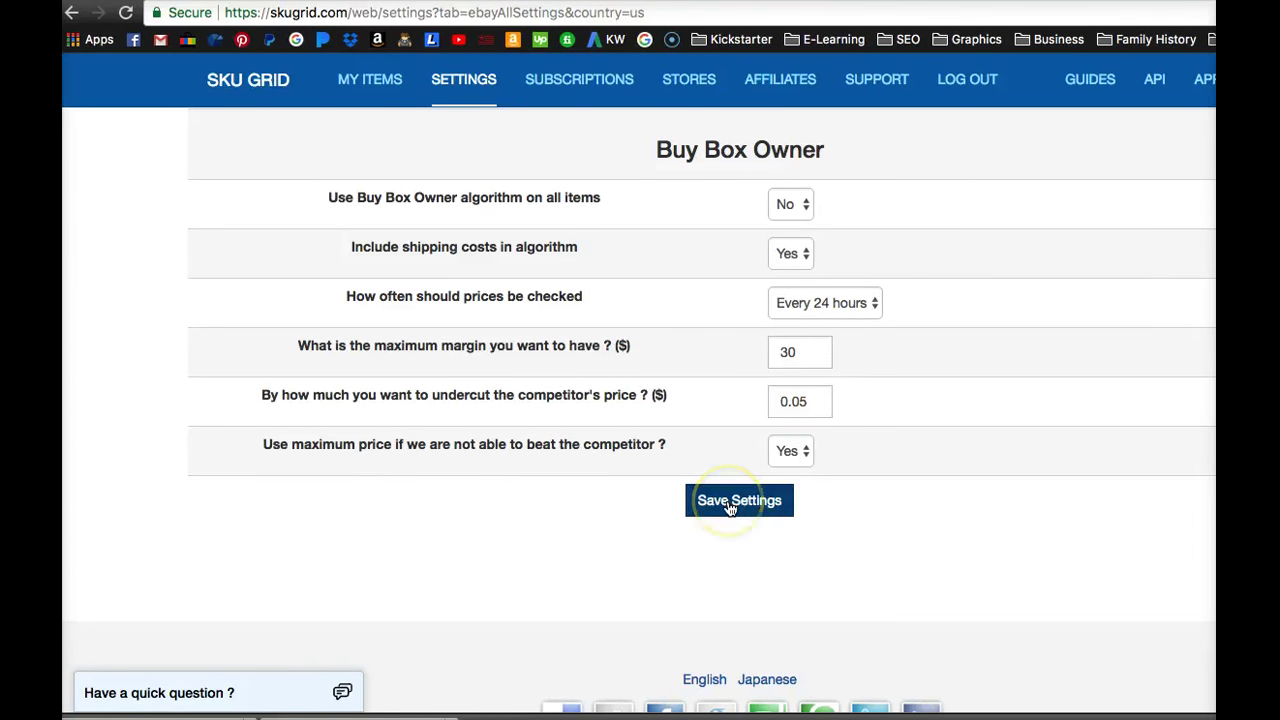
click(730, 505)
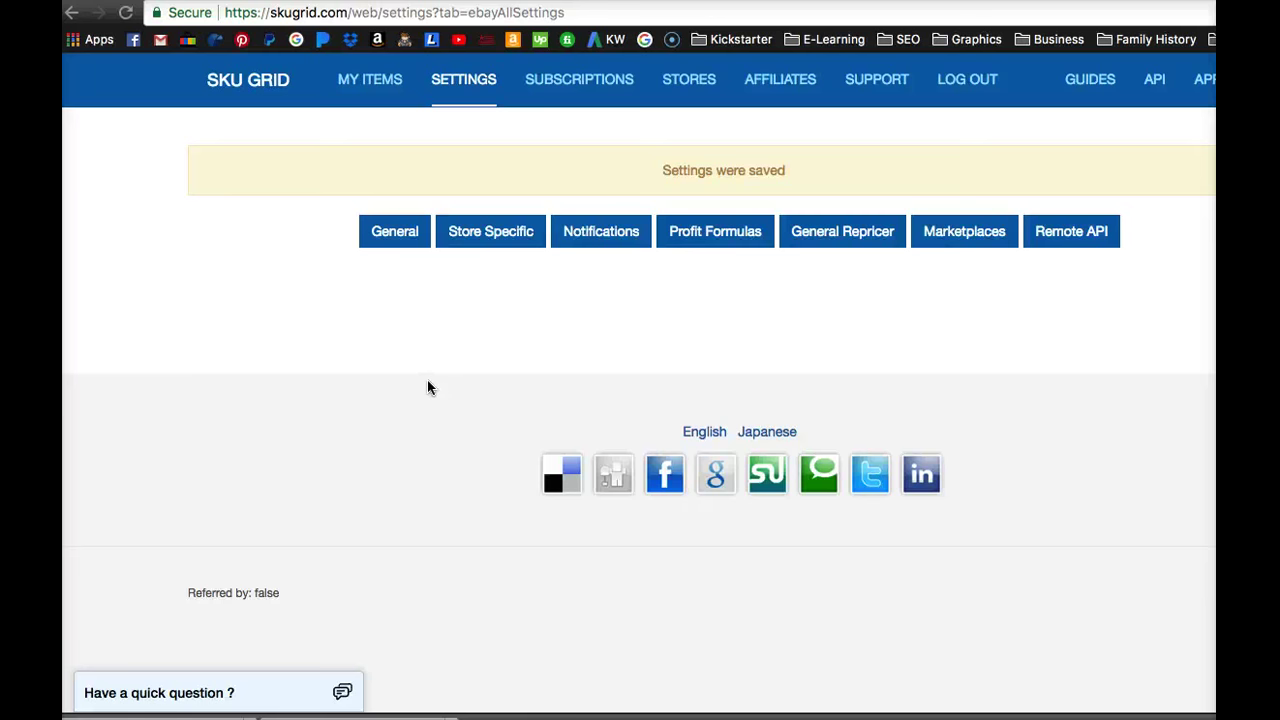
Step: Import all items from the eBay (US) marketplace into My Items and confirm the import
click(368, 86)
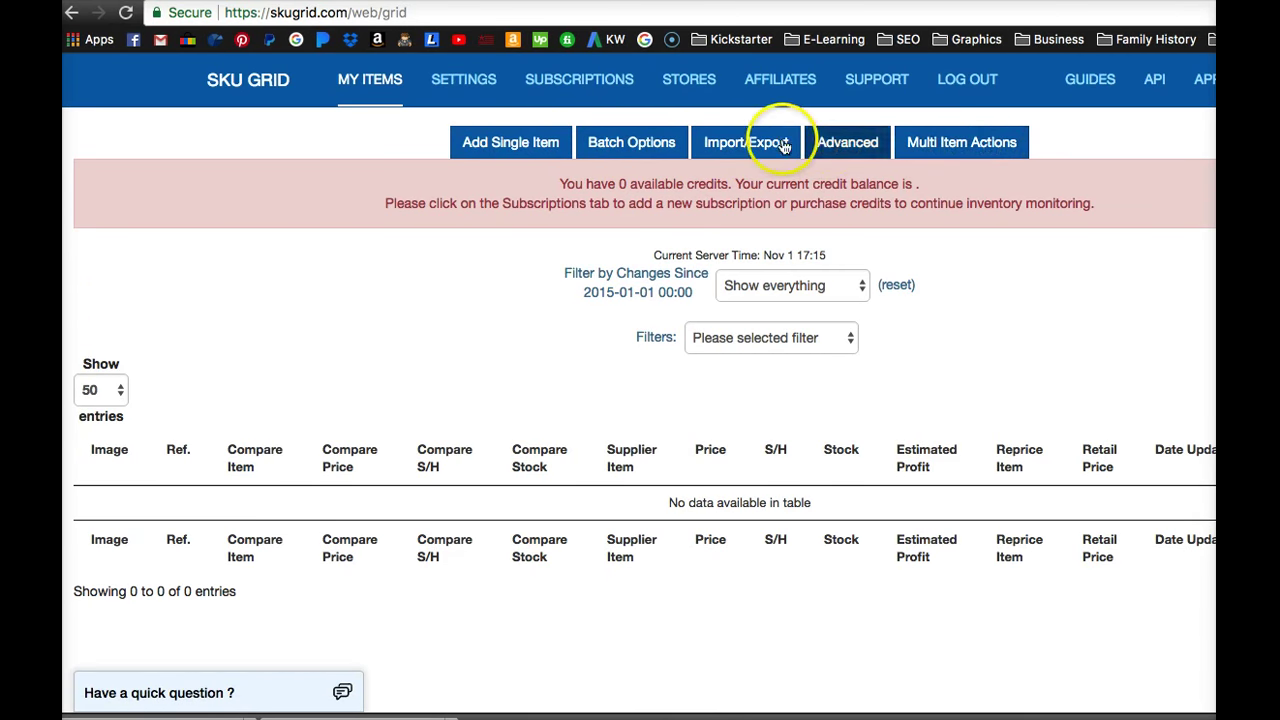
click(747, 147)
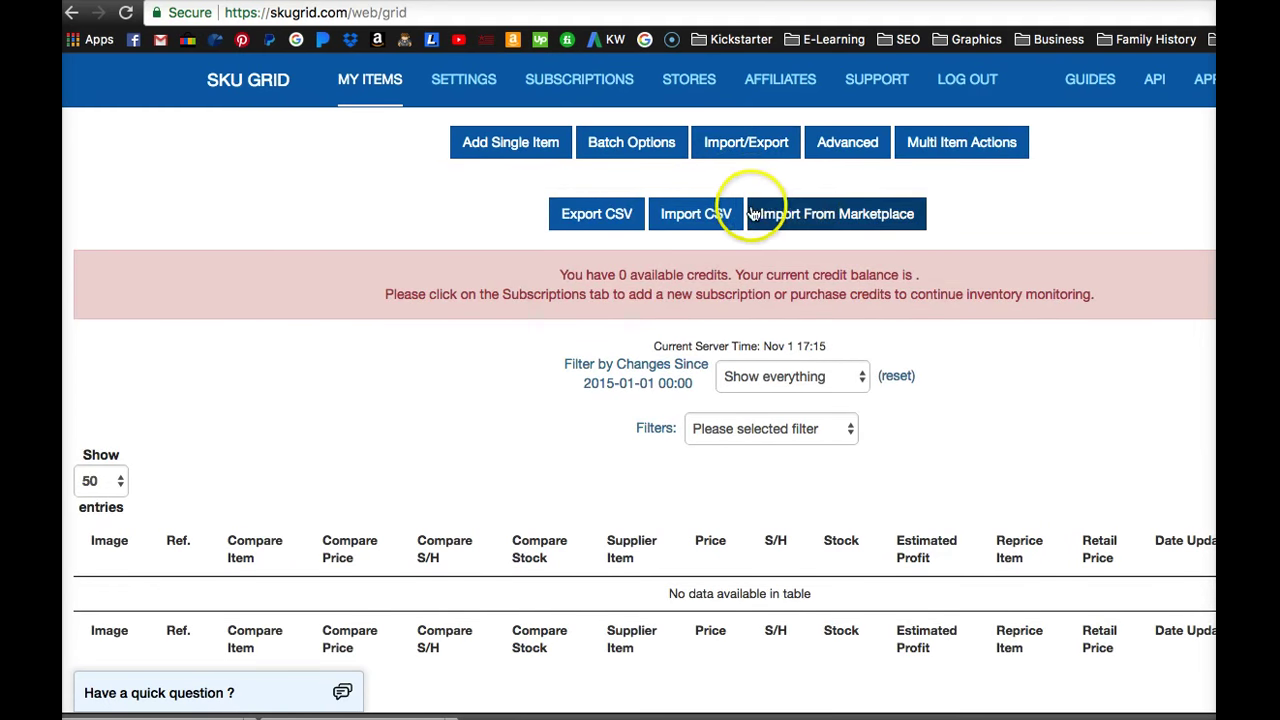
click(843, 216)
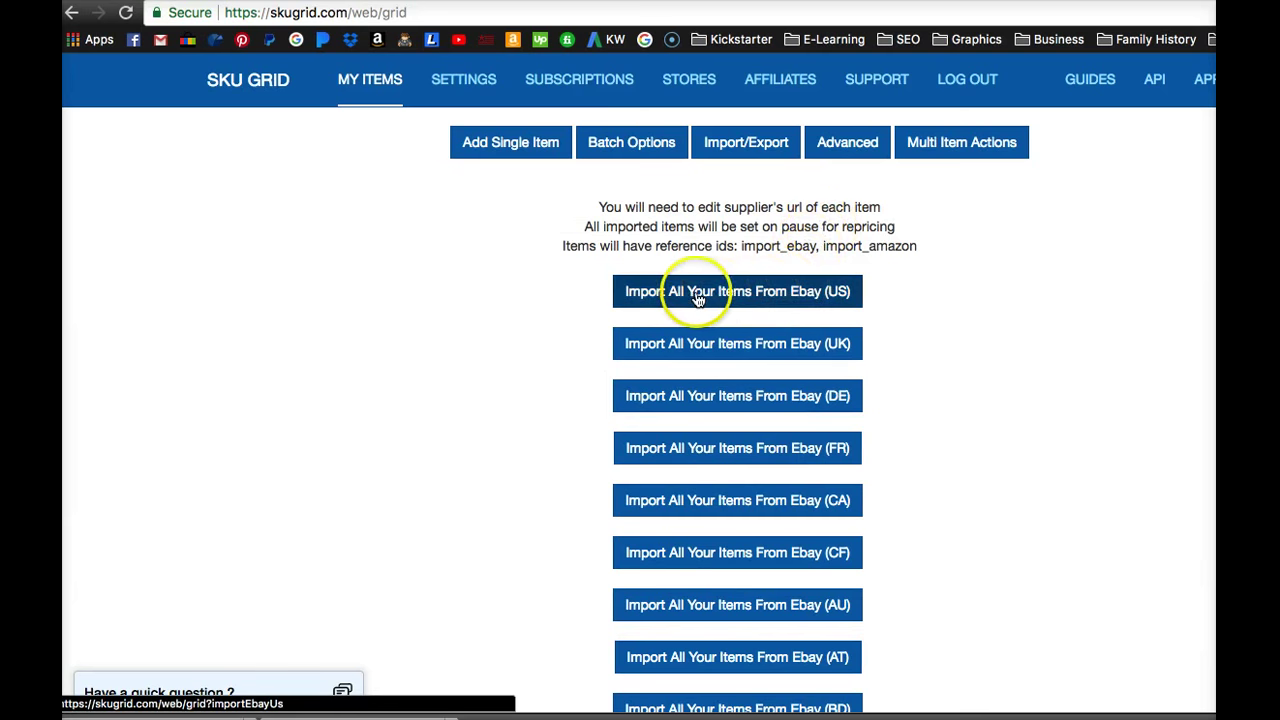
click(767, 293)
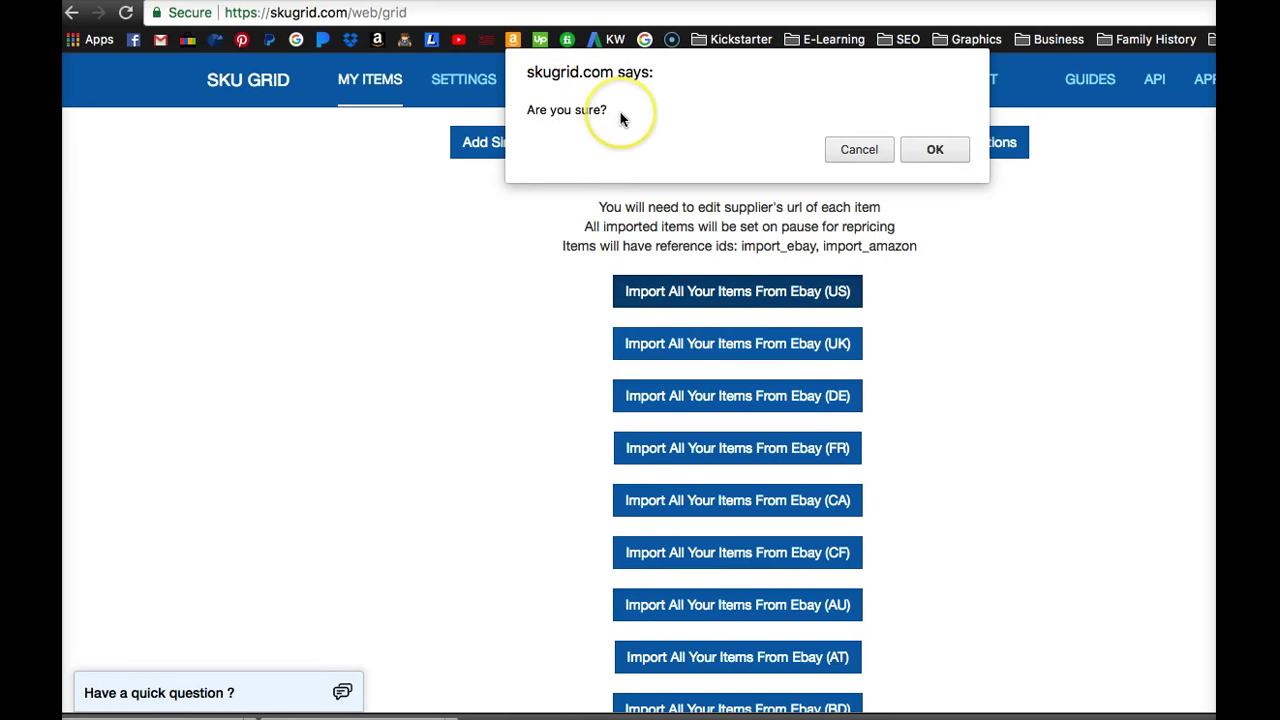
click(935, 149)
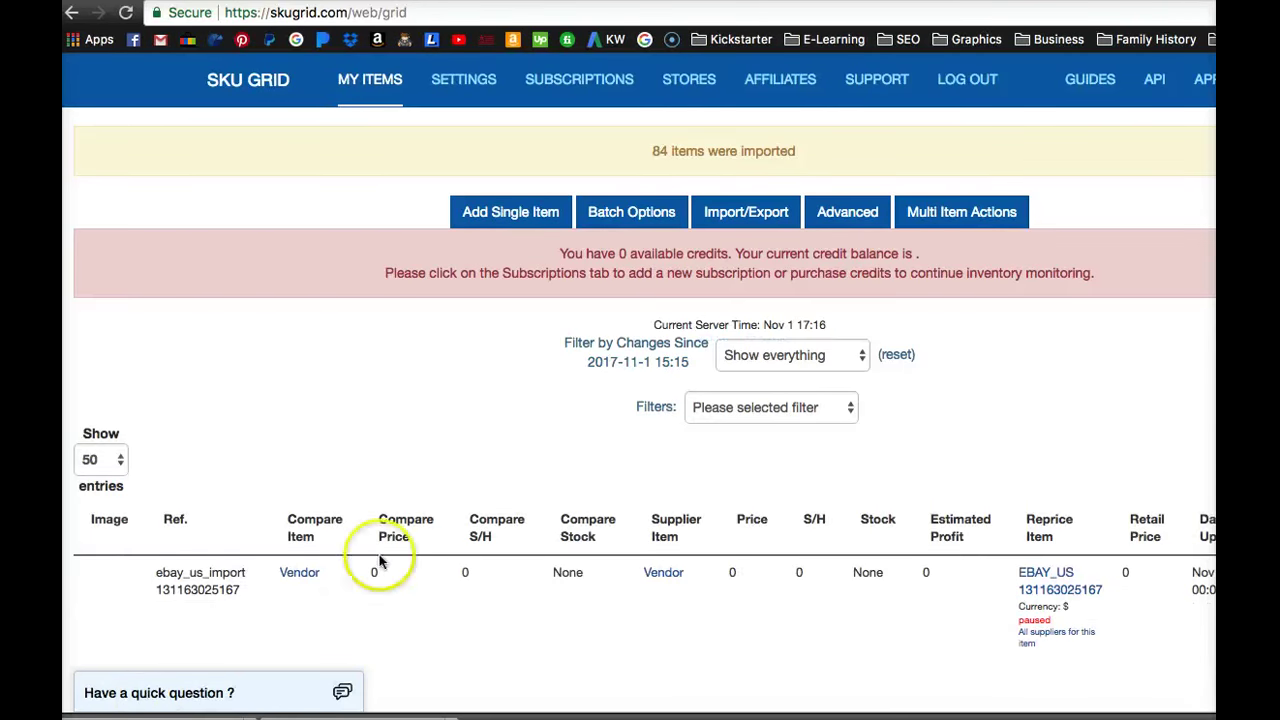
Step: Examine the imported eBay items, checking the vendor fields, the repricing status and the actions available for each item
scroll(480, 423, down, 1)
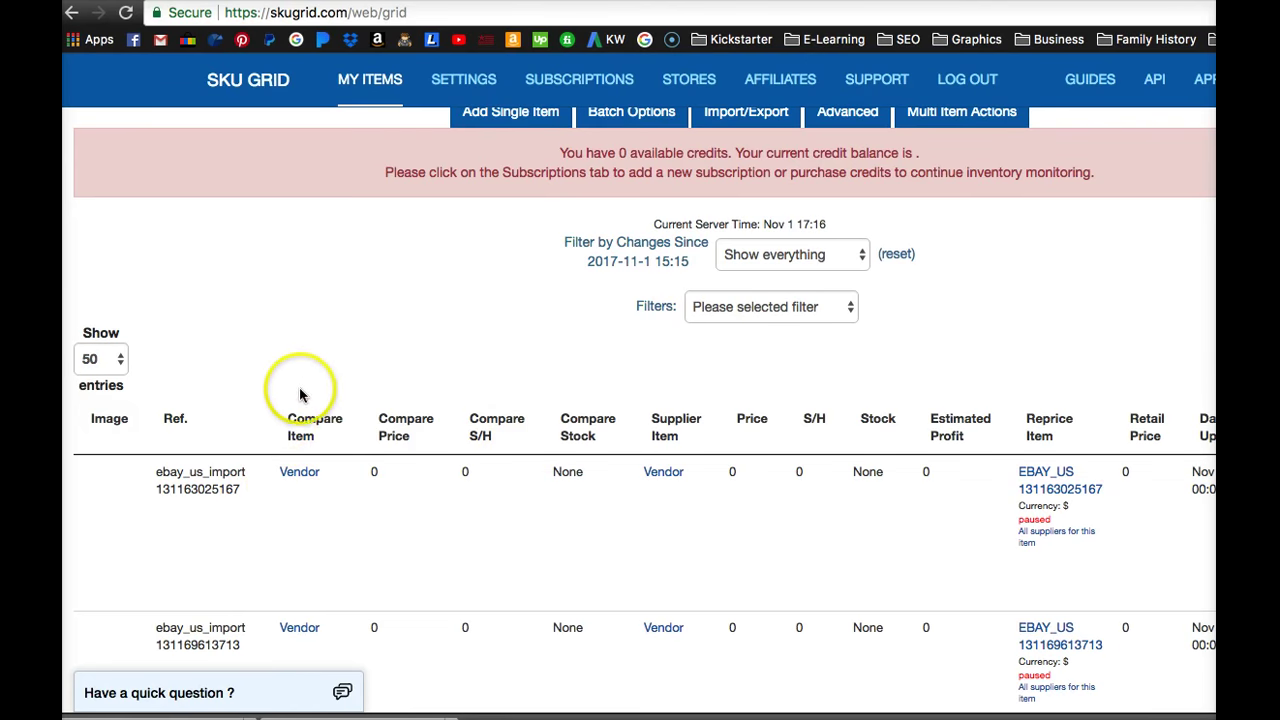
scroll(284, 490, down, 1)
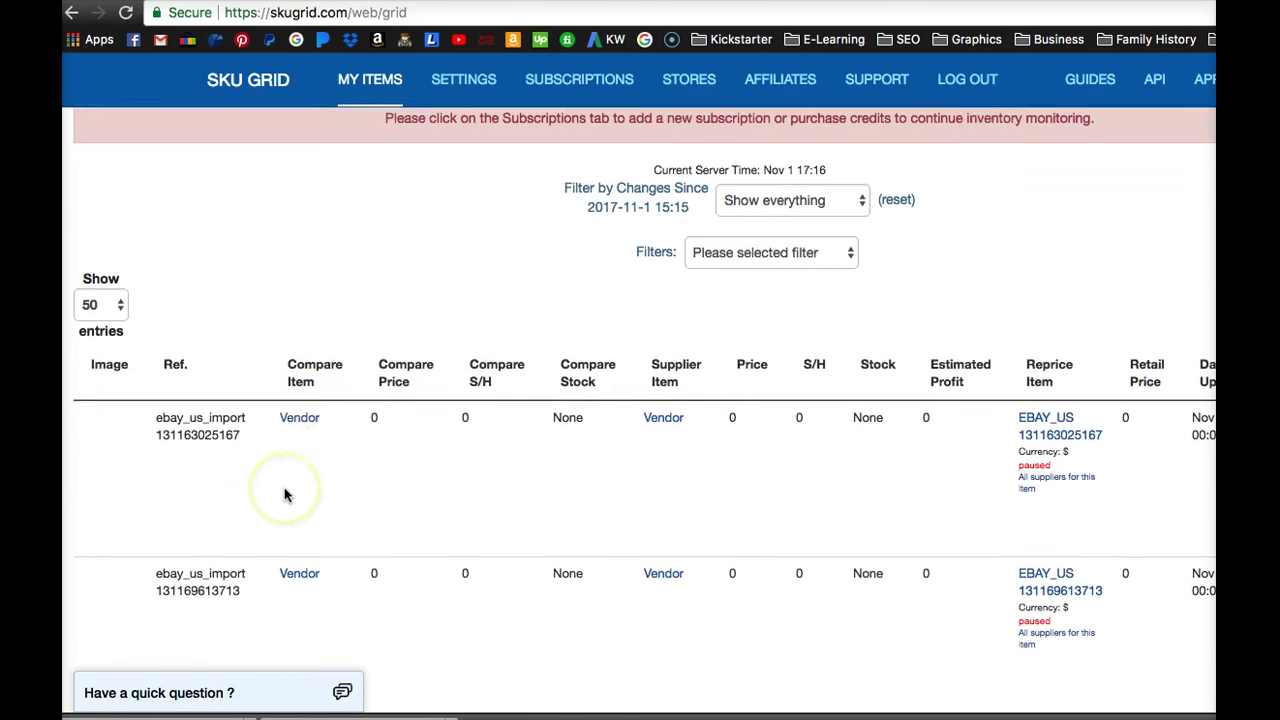
scroll(284, 494, down, 1)
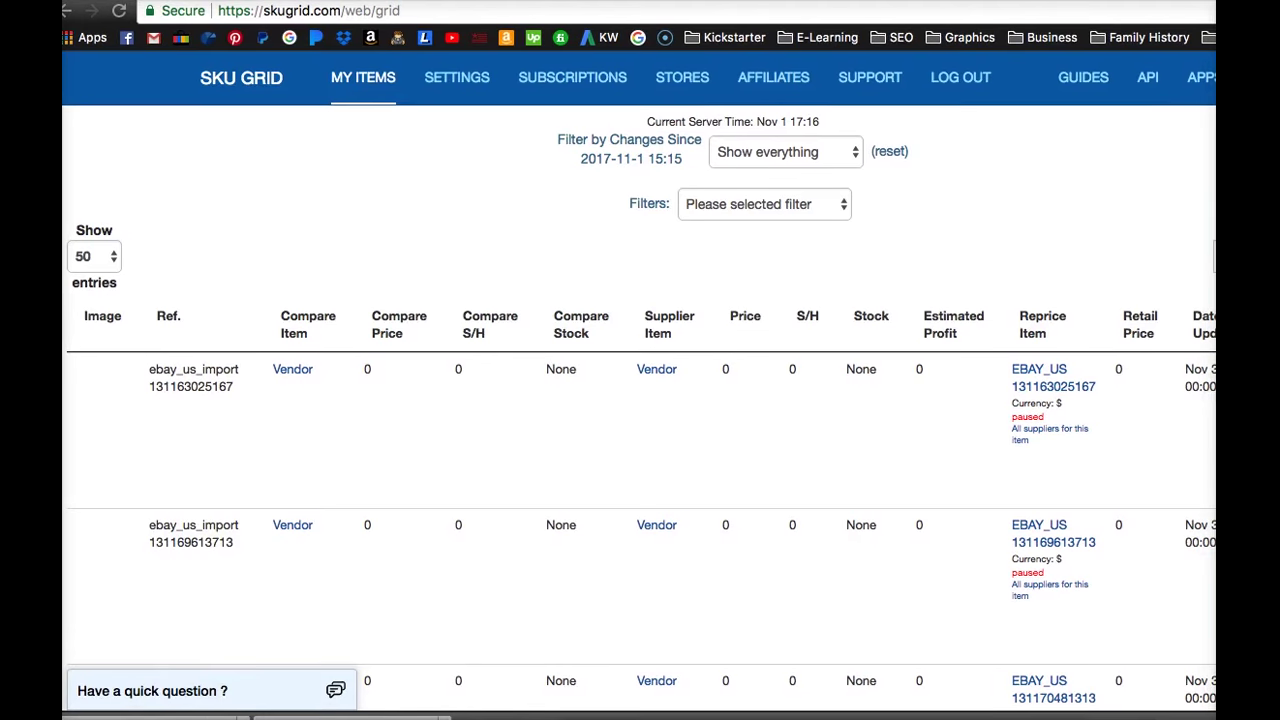
click(658, 378)
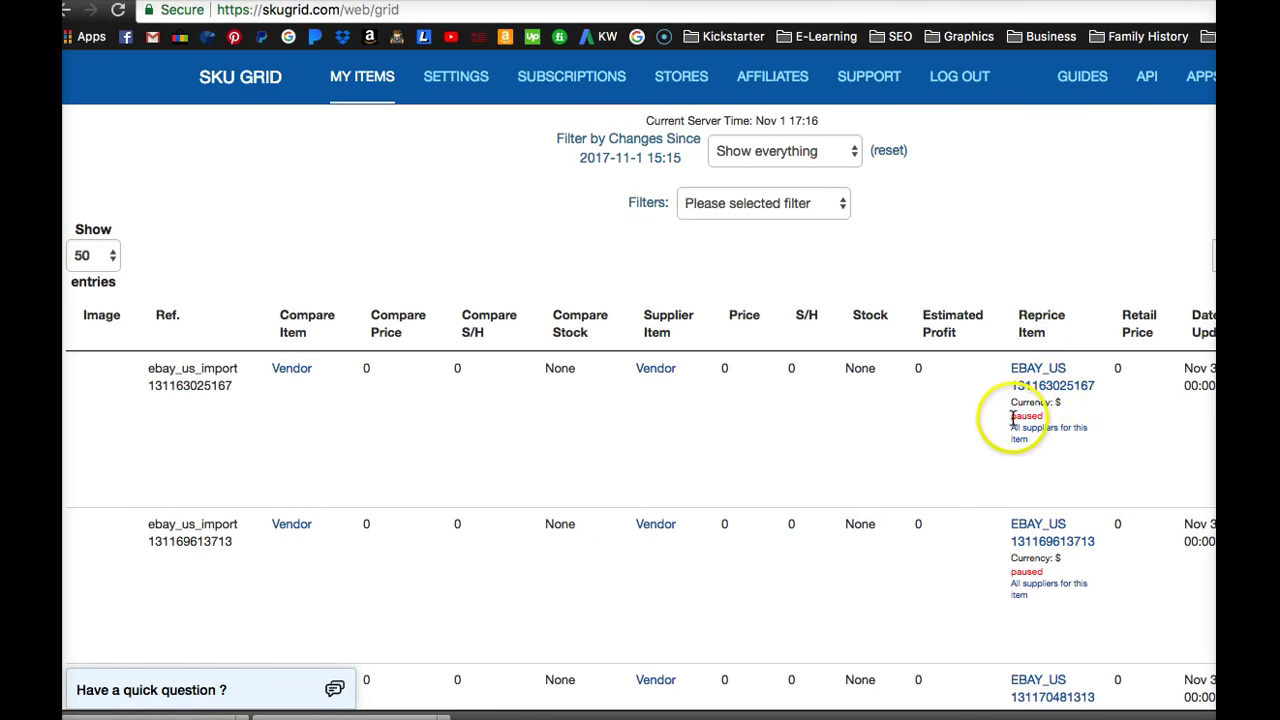
drag(1012, 418, 1046, 418)
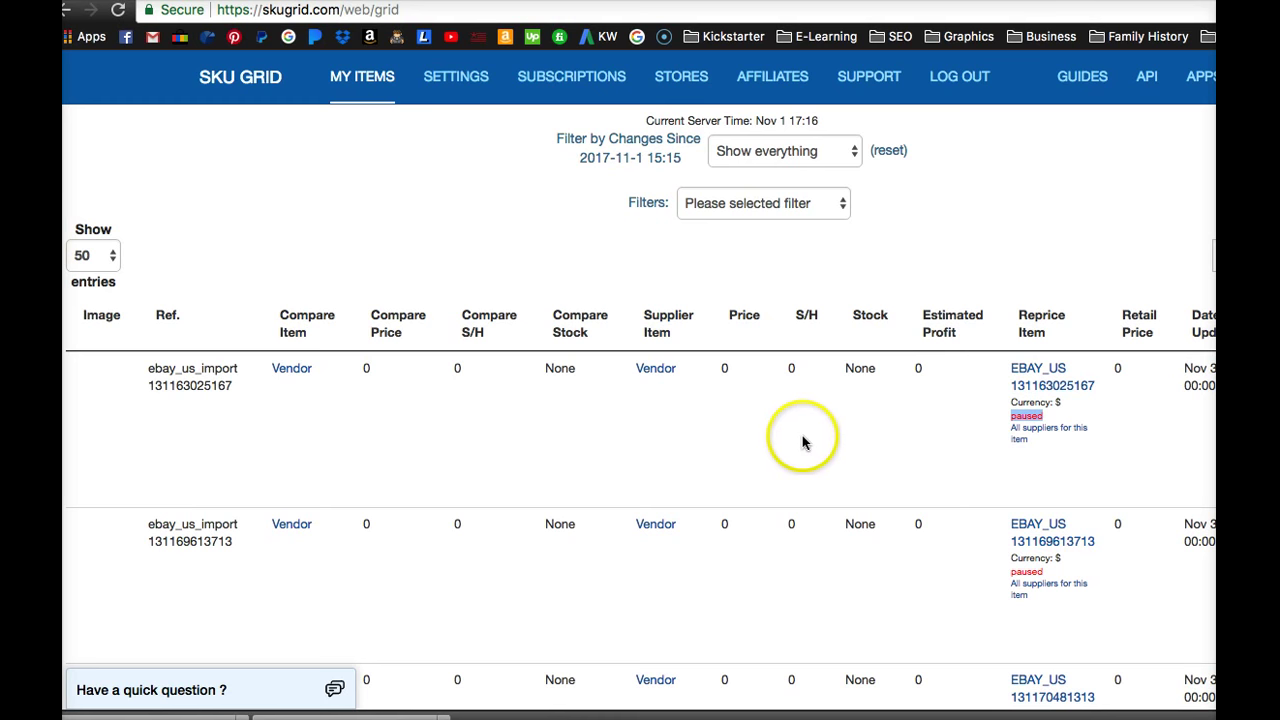
click(1022, 416)
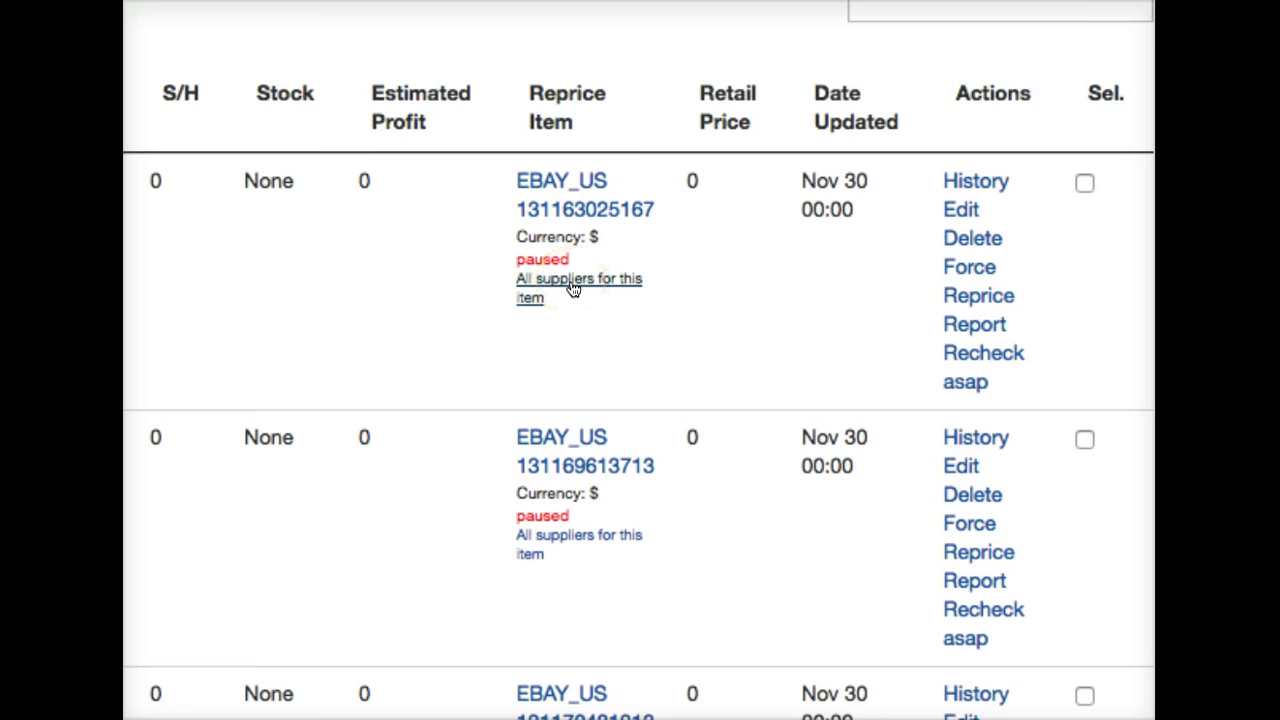
click(581, 212)
click(592, 198)
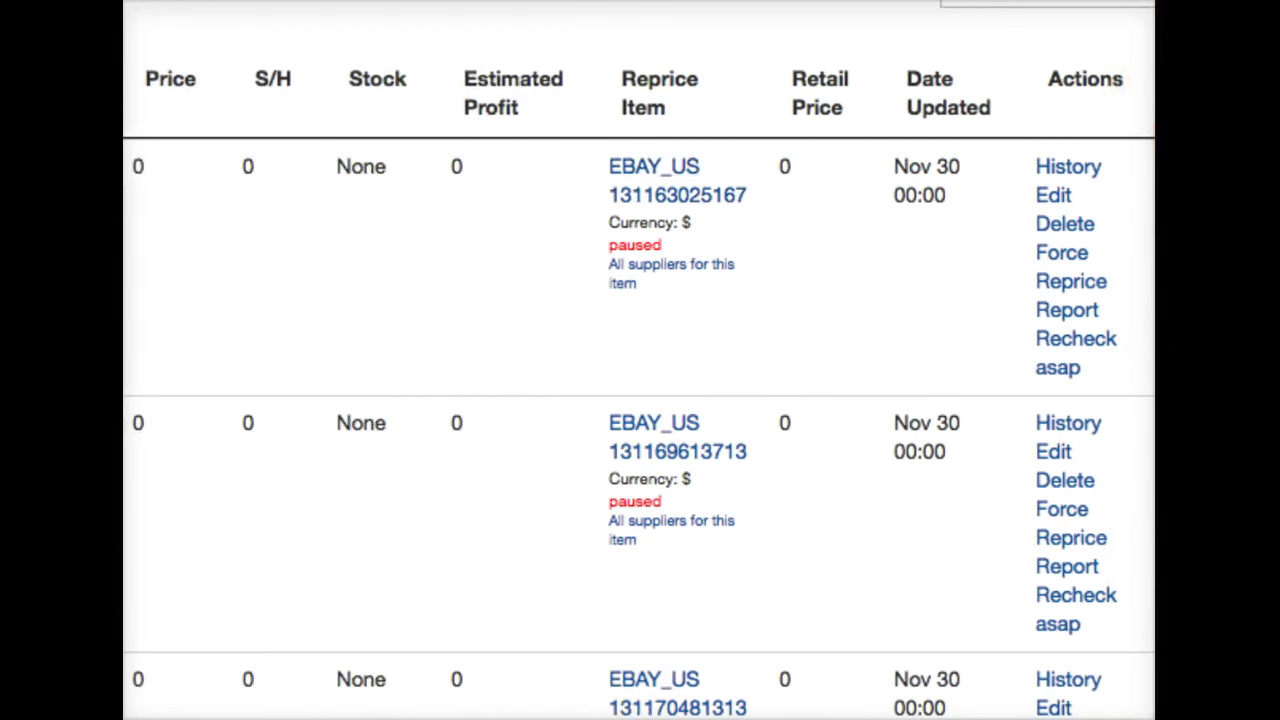
scroll(395, 370, down, 3)
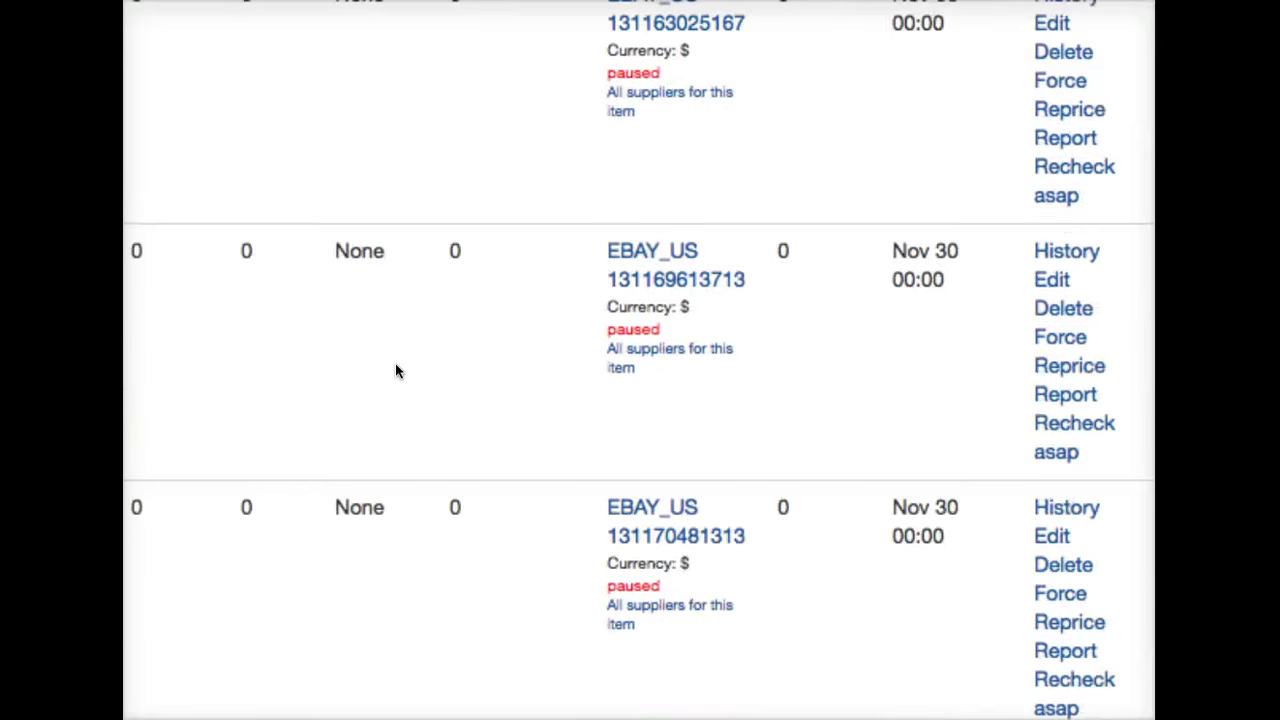
scroll(395, 370, up, 2)
scroll(395, 370, up, 2)
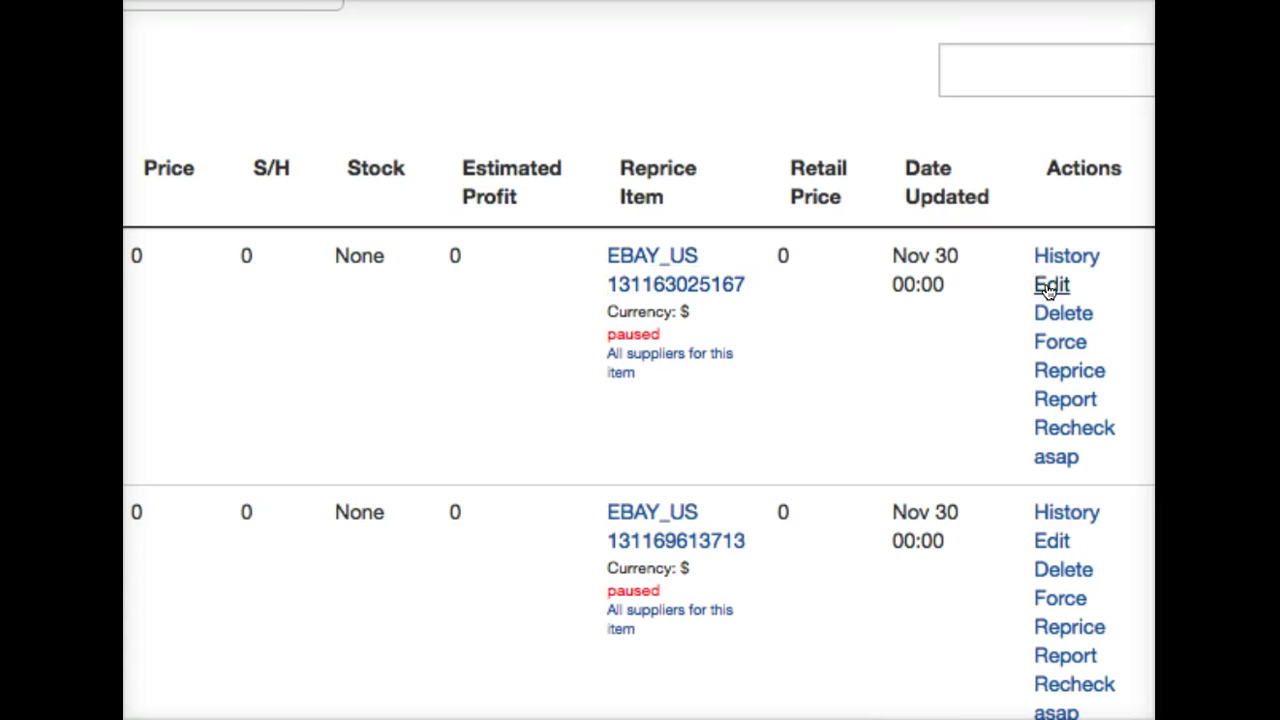
Step: Examine the eBay listing of the imported railway diorama sagebrush trees item
click(513, 512)
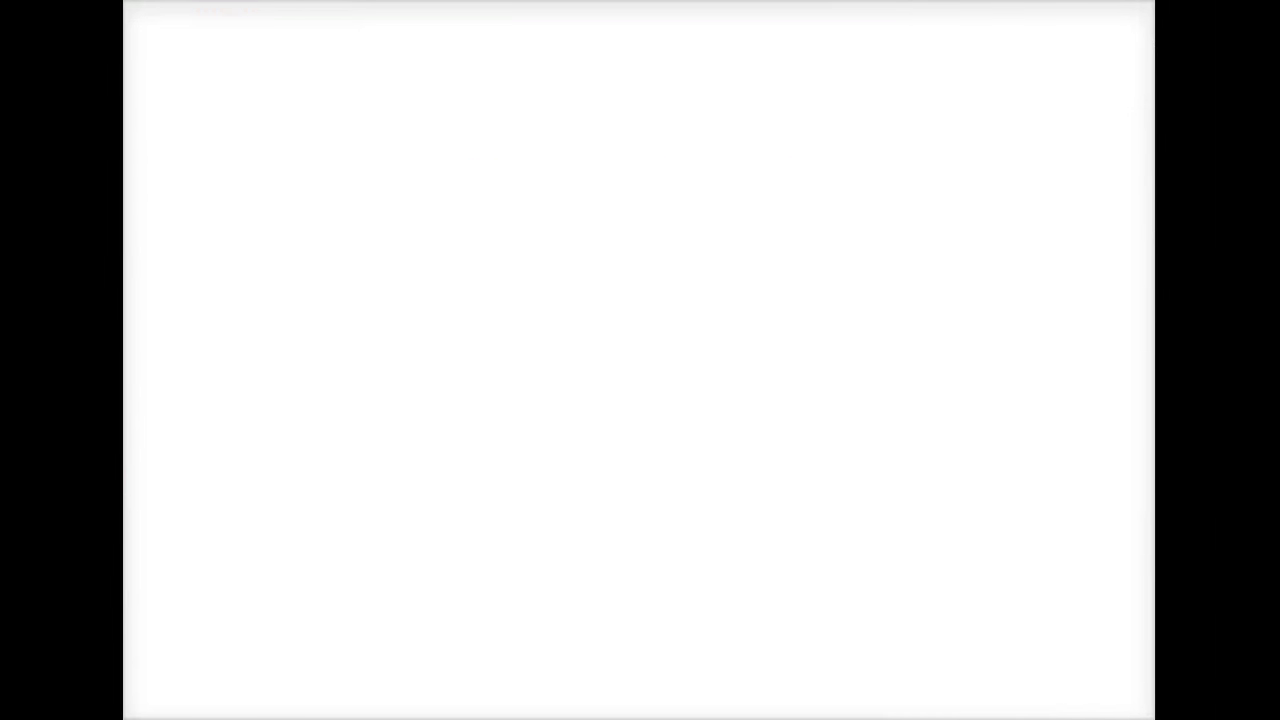
scroll(242, 510, up, 4)
scroll(242, 510, down, 5)
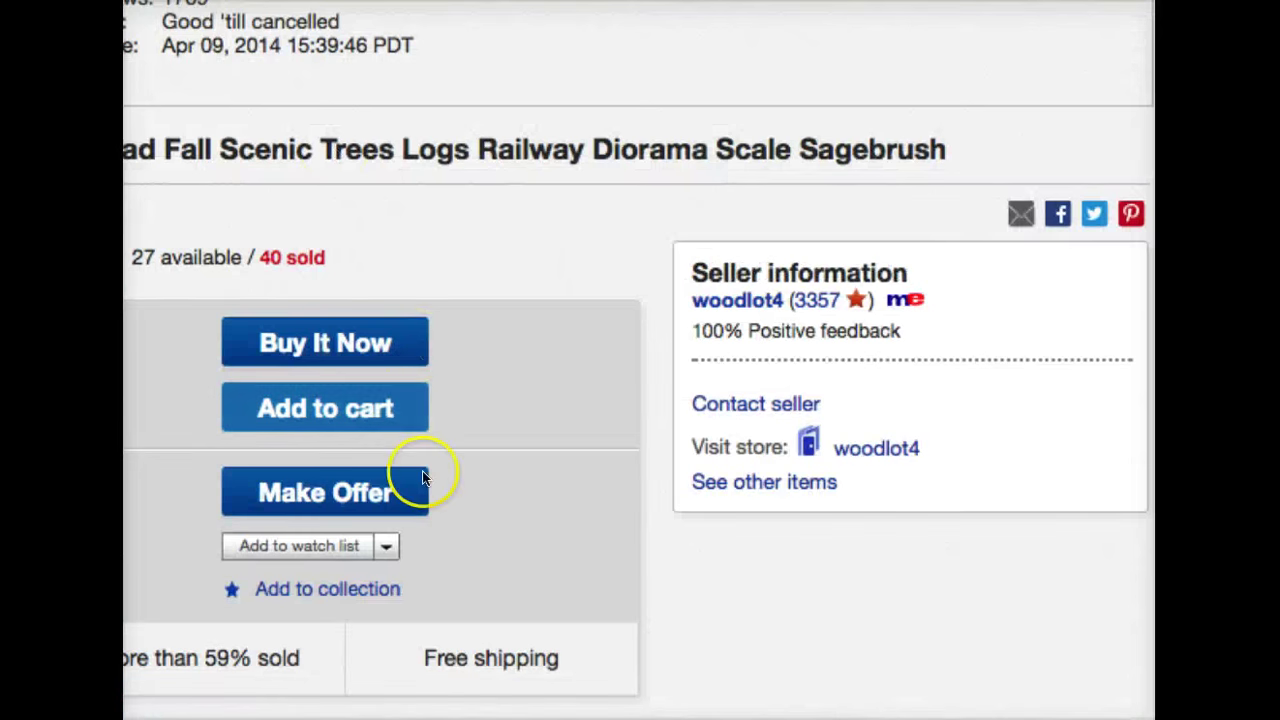
Step: Check the return terms and item specifics on the railway diorama trees listing
scroll(171, 540, down, 10)
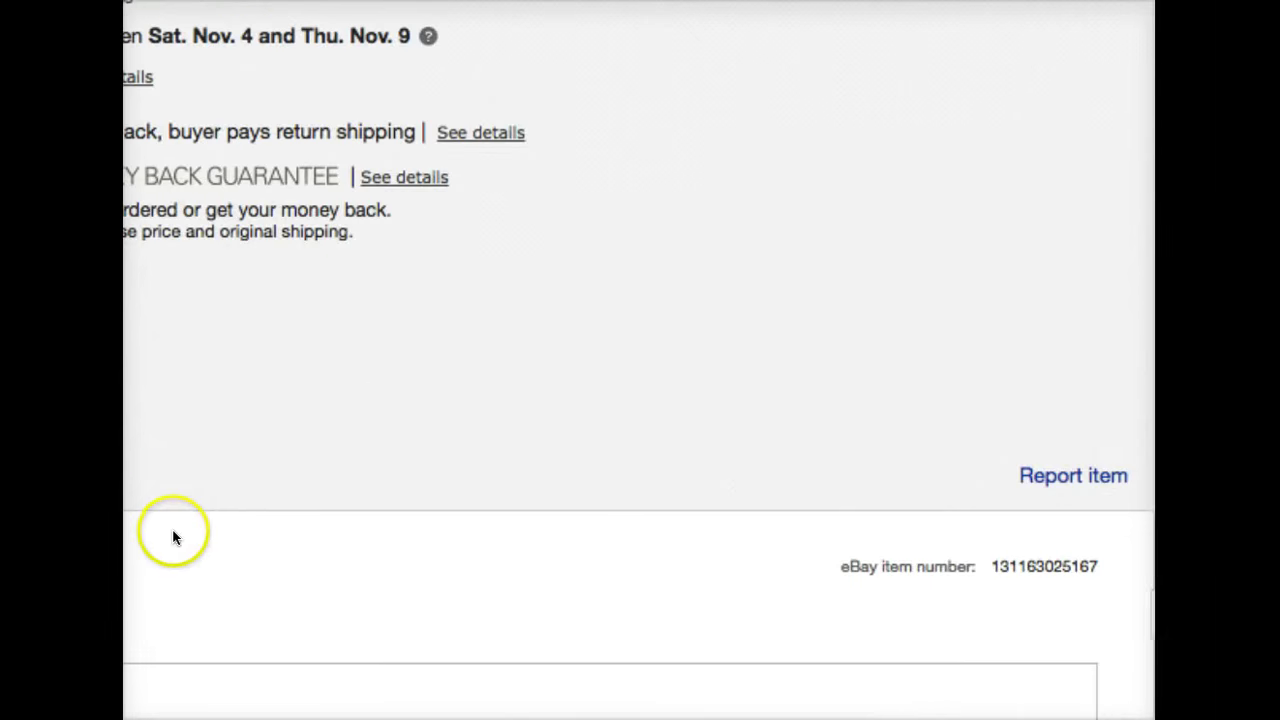
scroll(173, 533, down, 4)
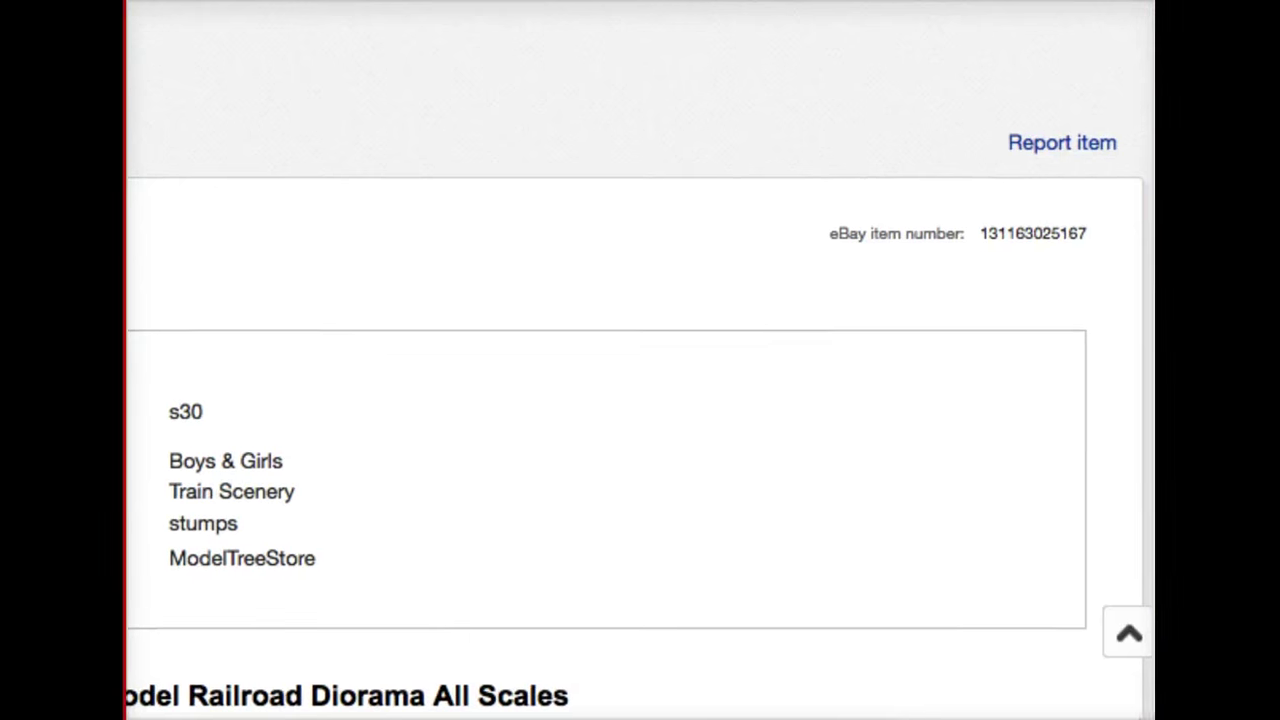
scroll(266, 534, up, 4)
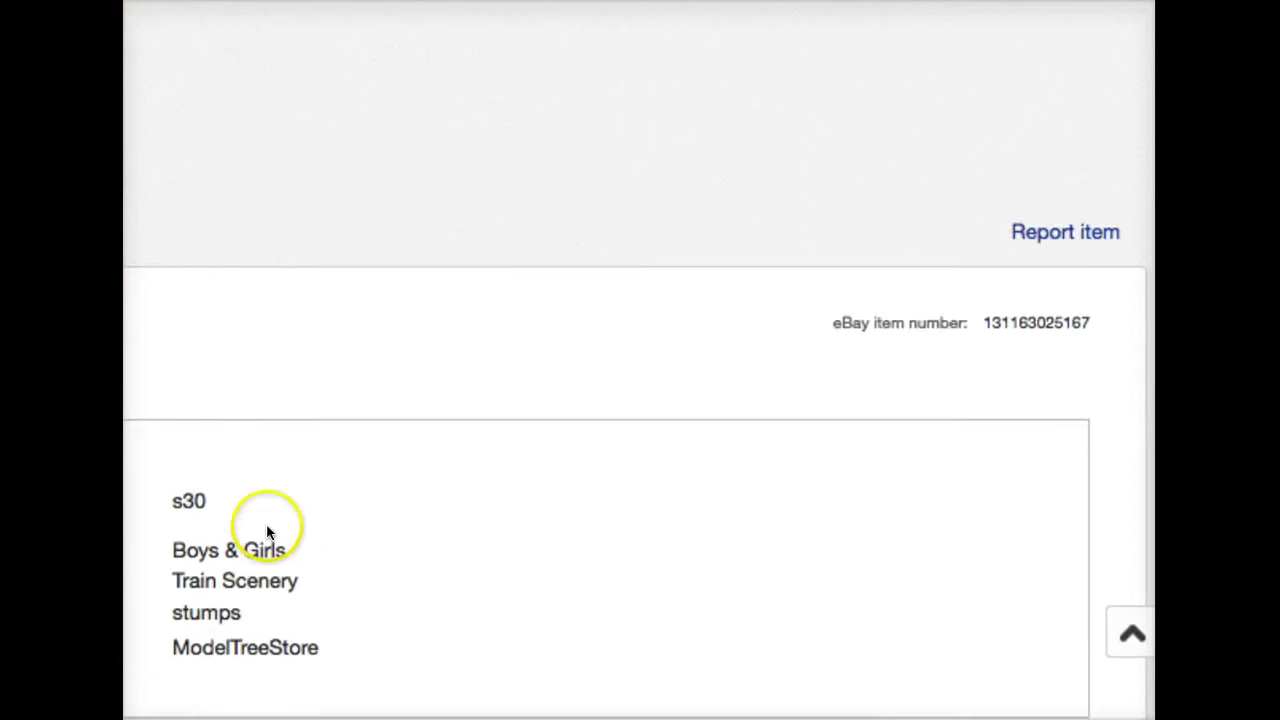
scroll(271, 516, up, 8)
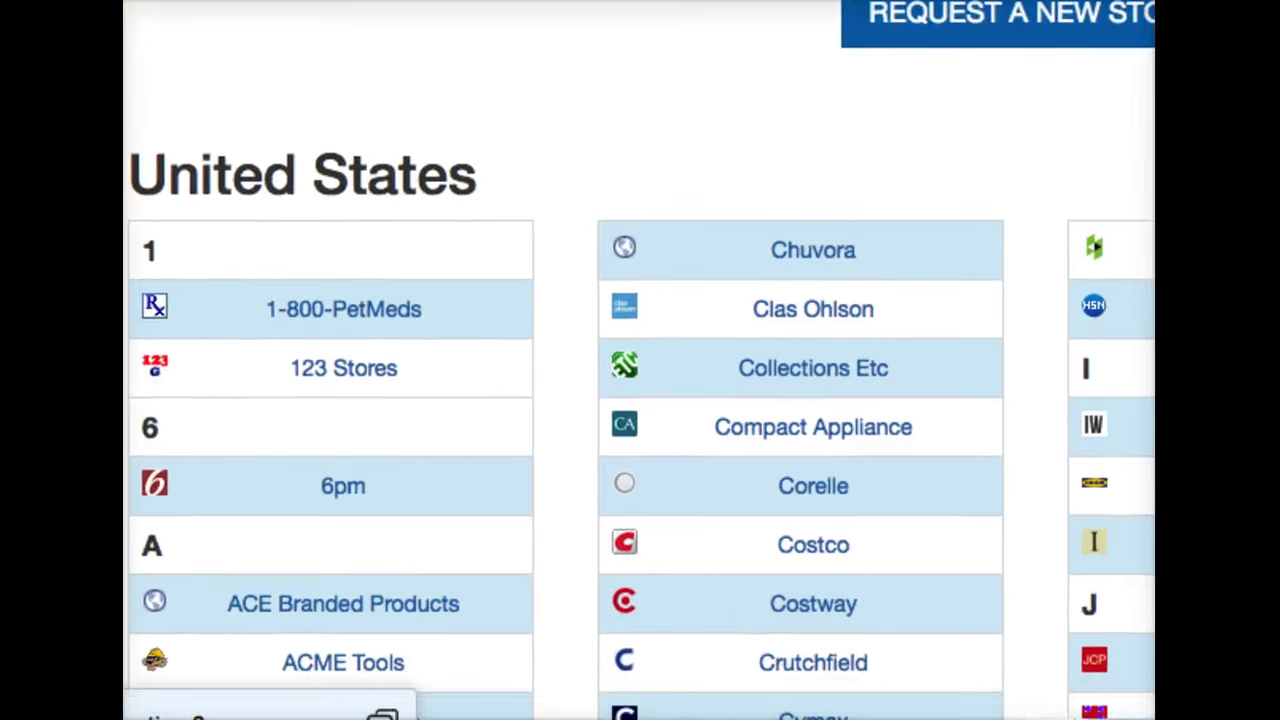
Step: Browse the list of supported United States supplier stores
scroll(390, 362, down, 4)
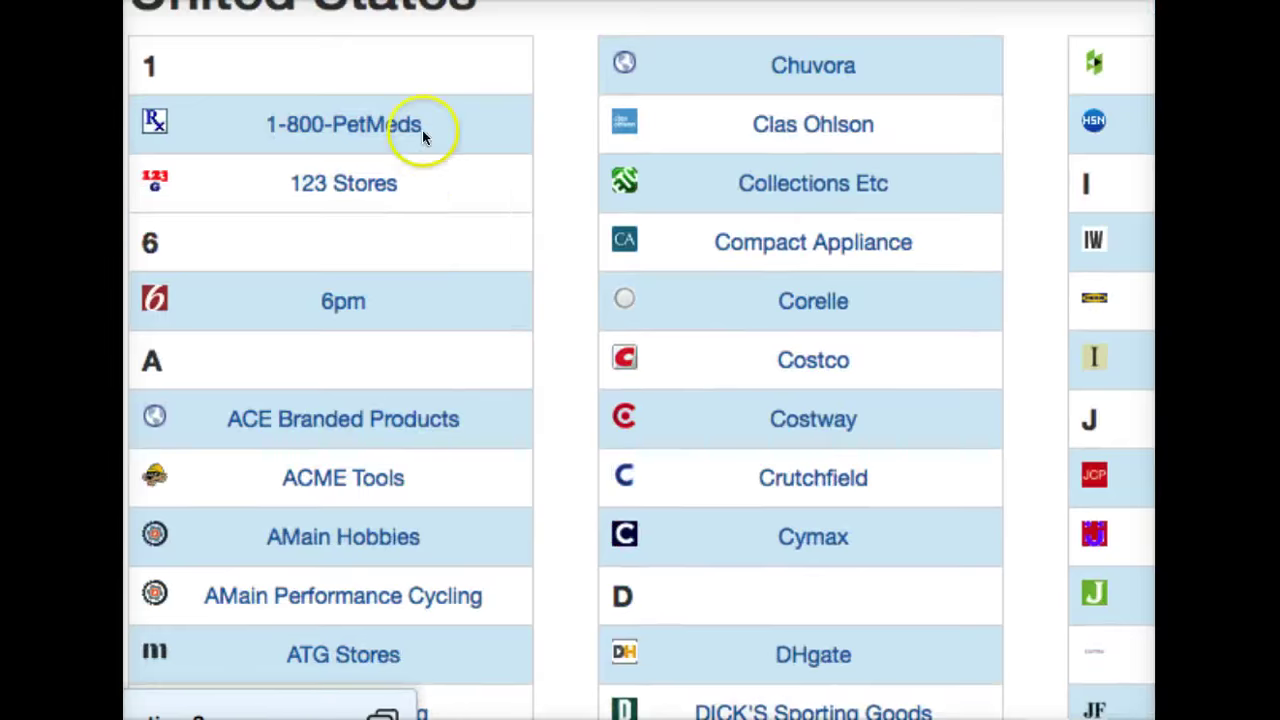
scroll(410, 430, down, 2)
scroll(412, 427, up, 5)
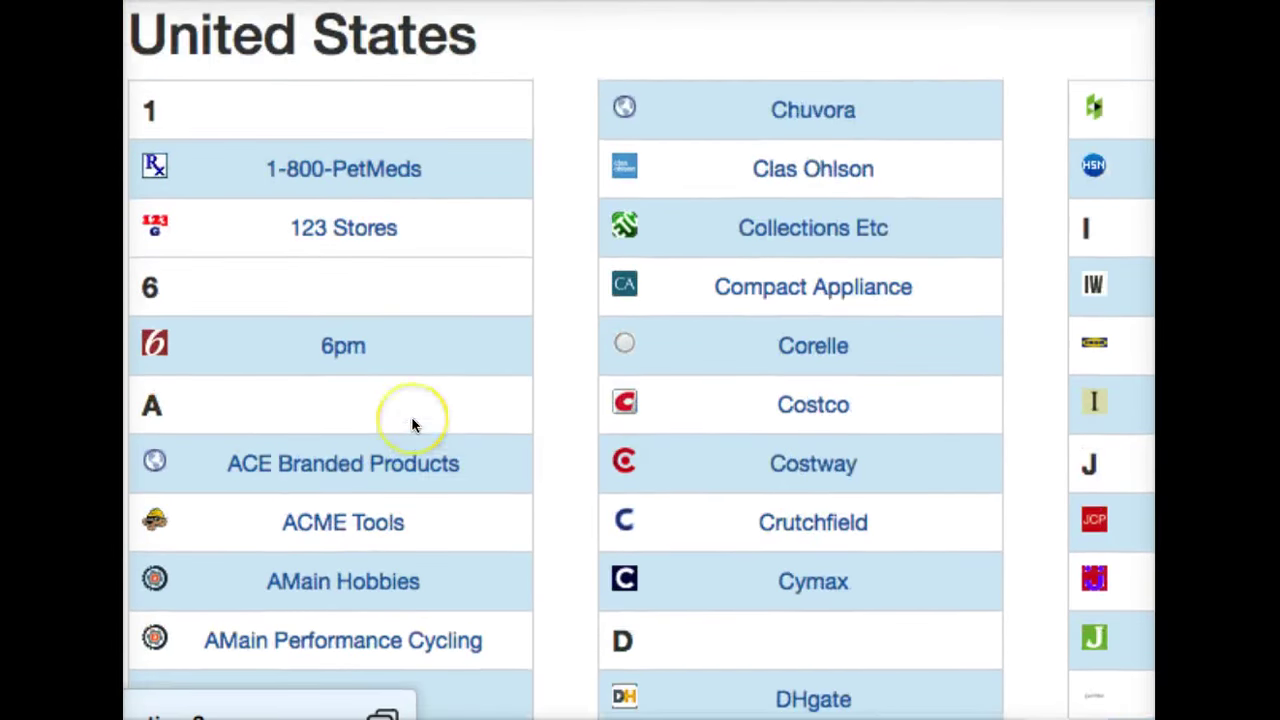
scroll(413, 426, down, 3)
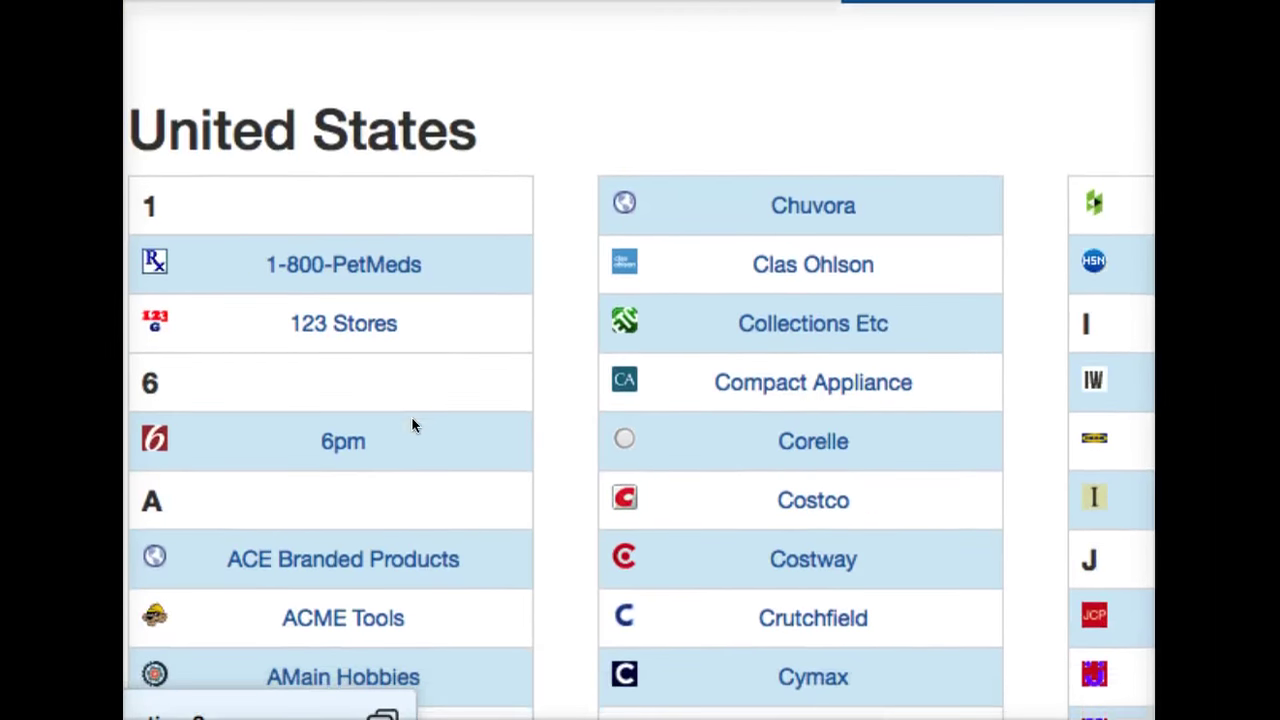
click(414, 402)
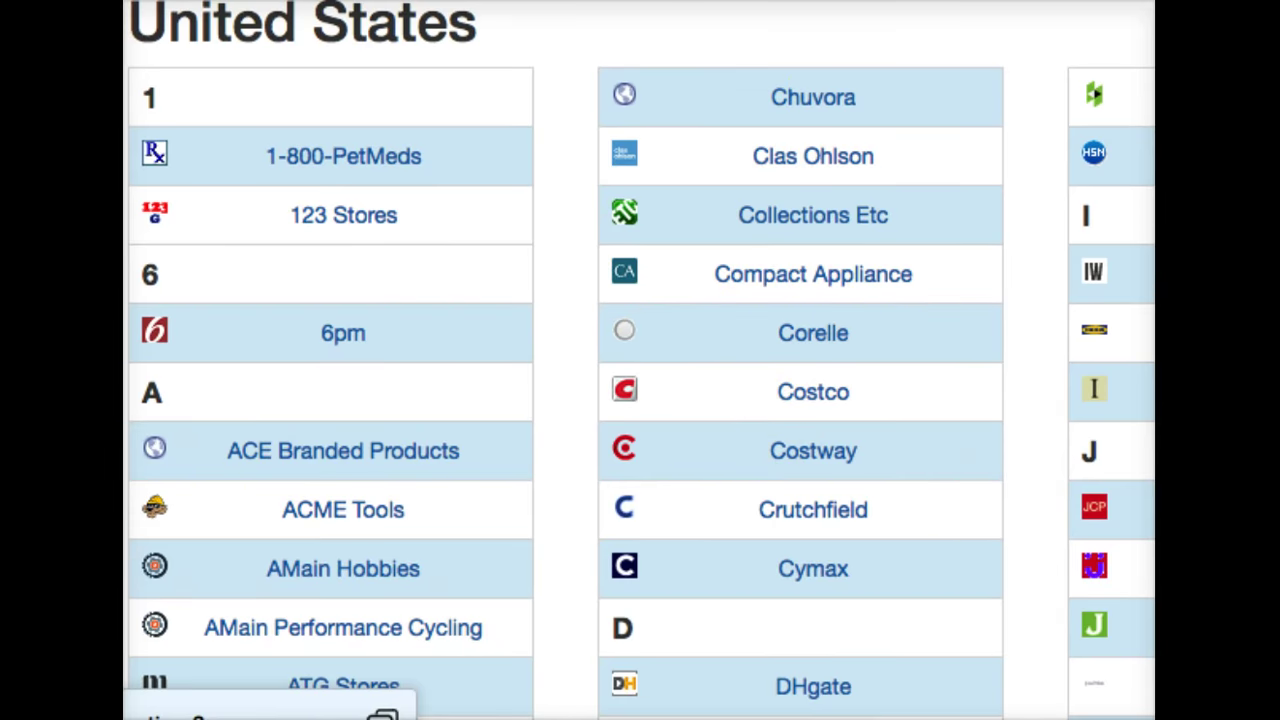
Step: Review the imported railway trees item's supplier link, comparison link and Ebay USA (US) repricing settings, and update the item
click(740, 2)
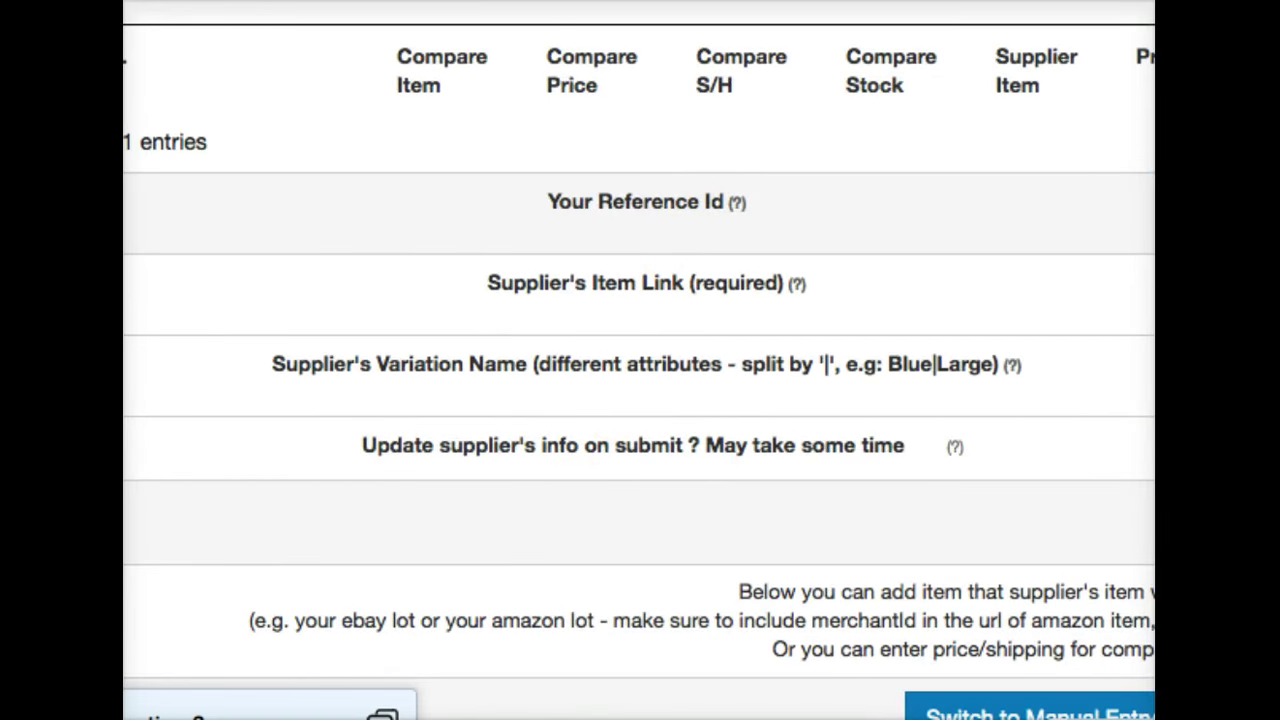
scroll(463, 534, right, 5)
scroll(463, 534, up, 10)
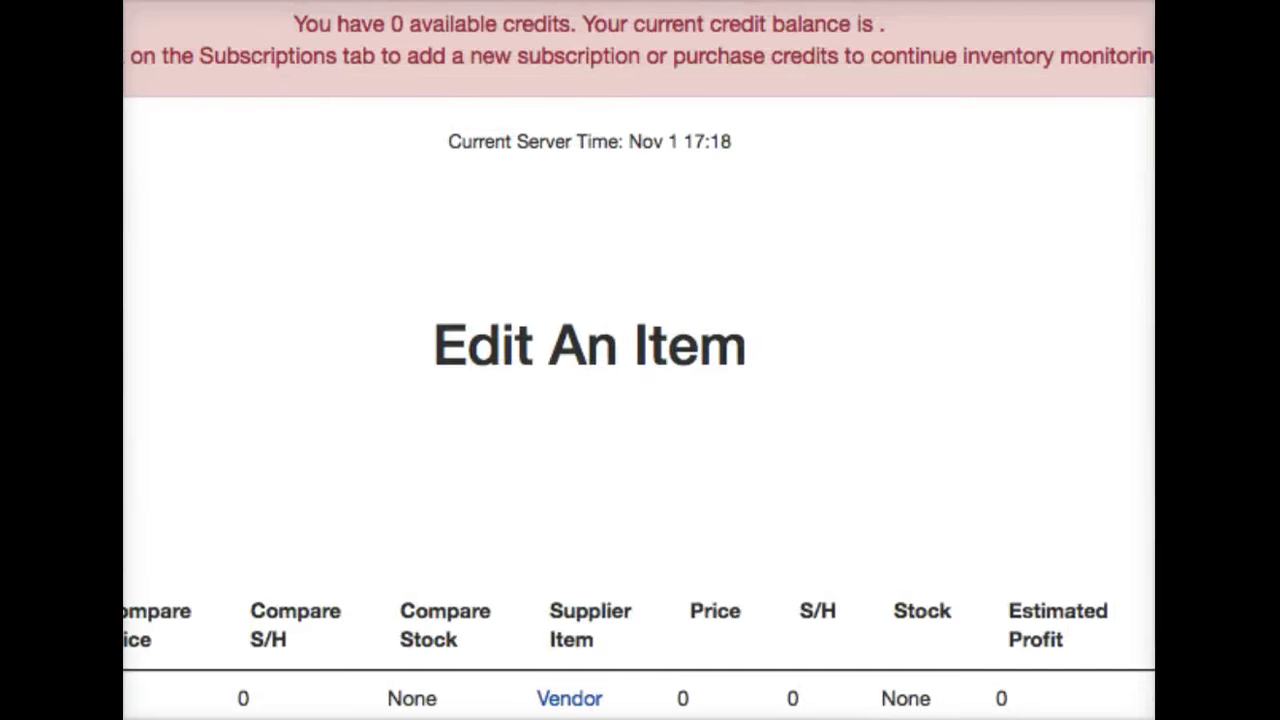
scroll(217, 480, up, 5)
scroll(217, 480, left, 1)
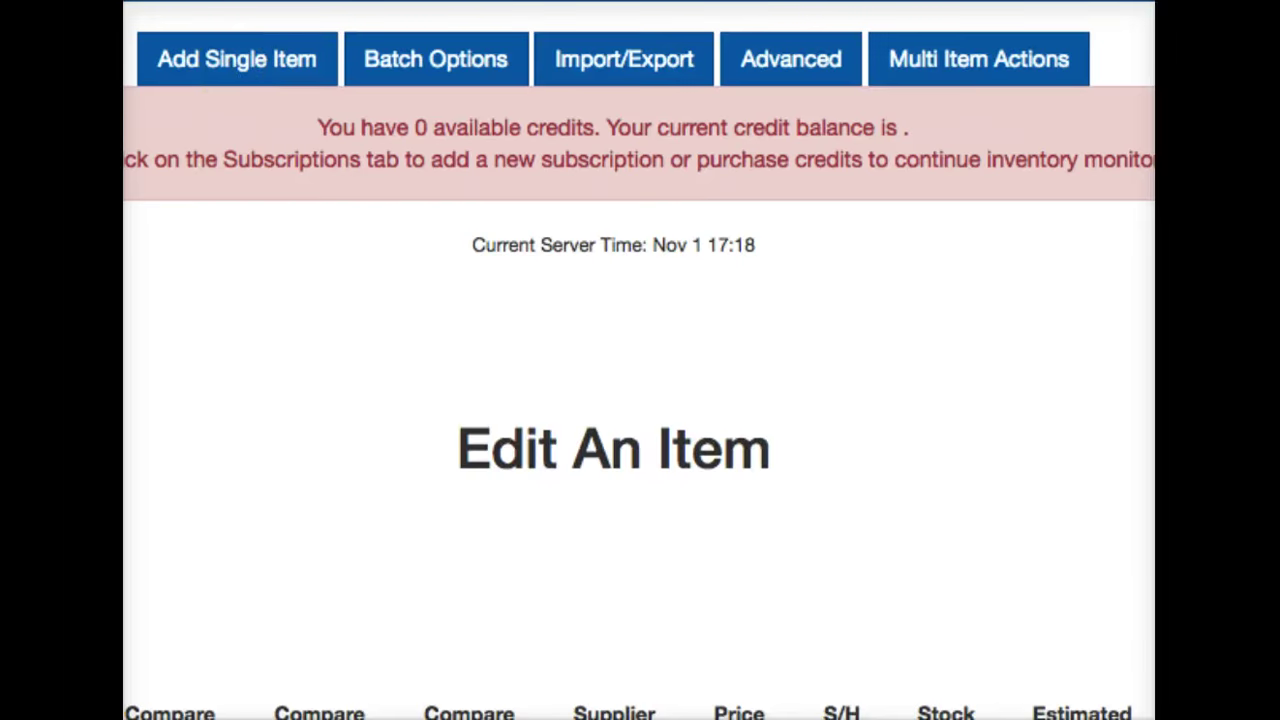
scroll(480, 440, down, 5)
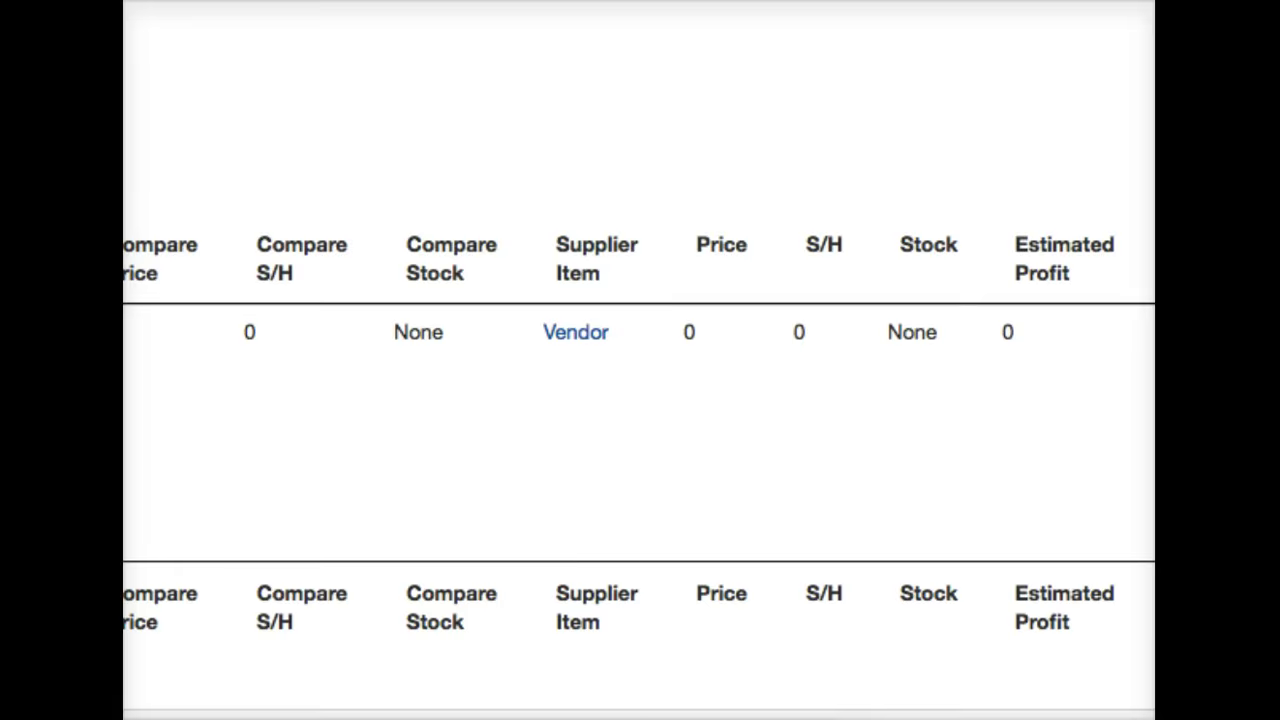
scroll(417, 449, right, 3)
scroll(471, 429, down, 10)
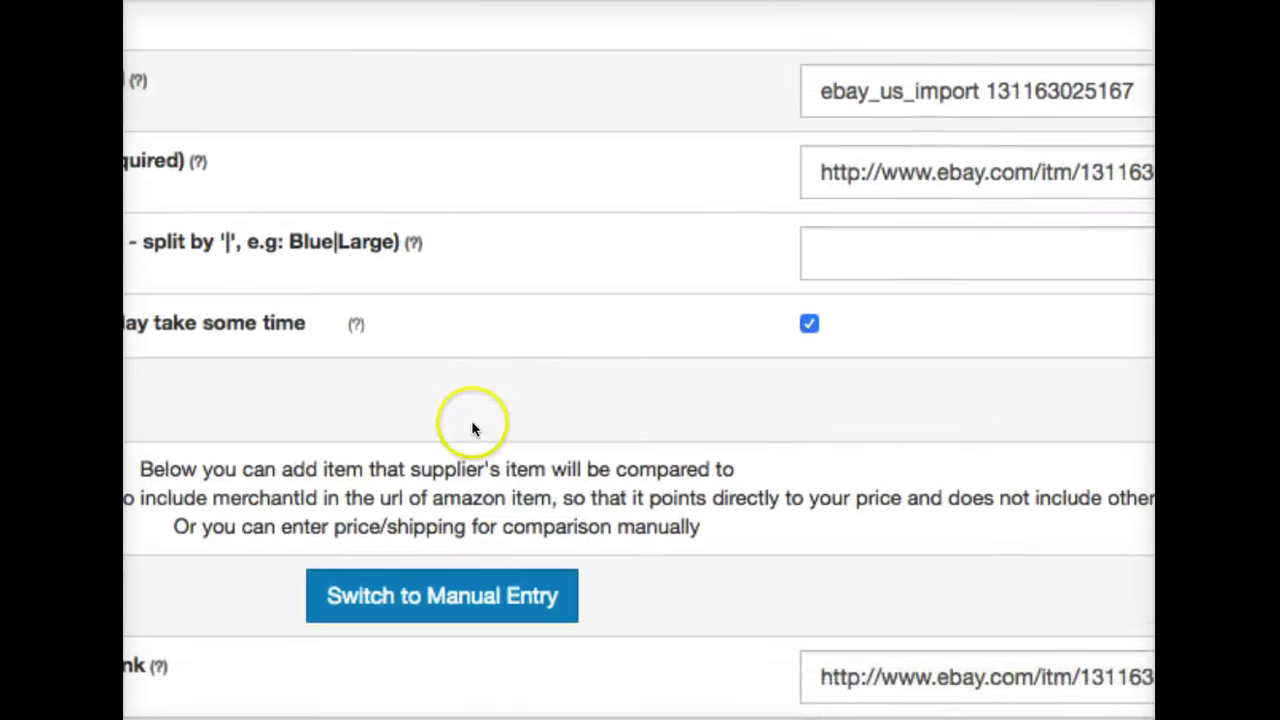
scroll(473, 428, down, 10)
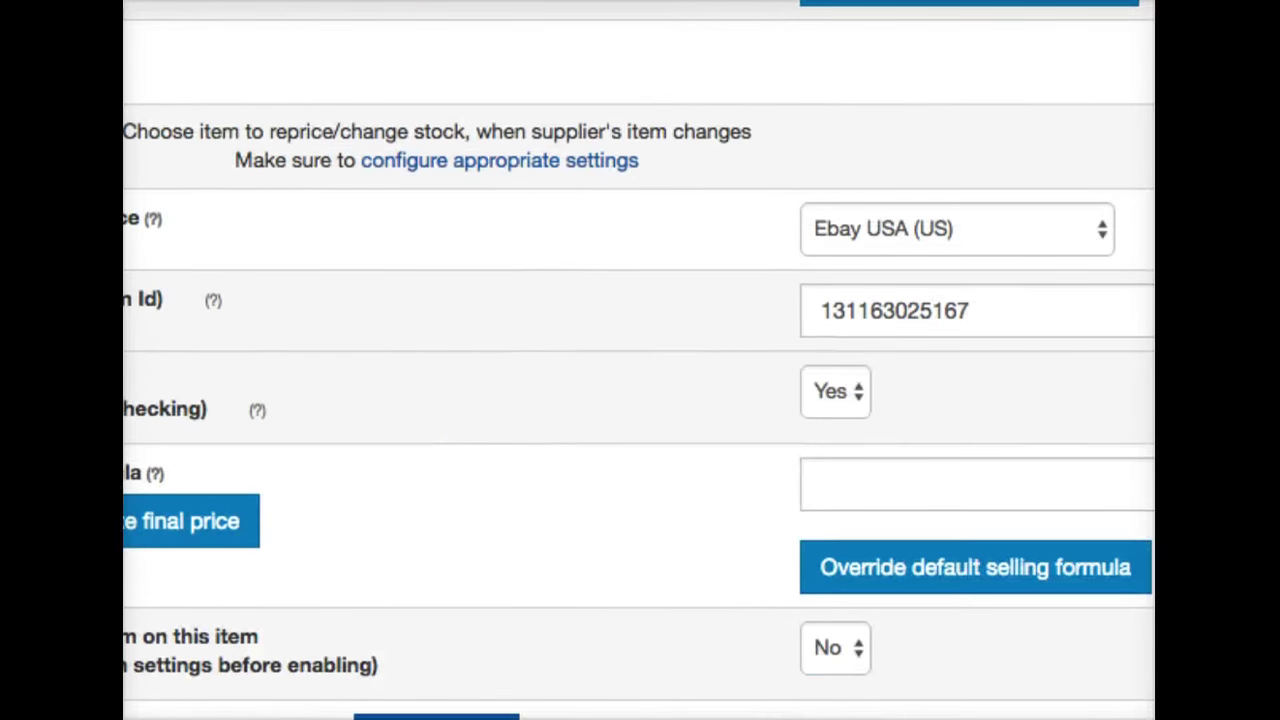
scroll(674, 451, down, 3)
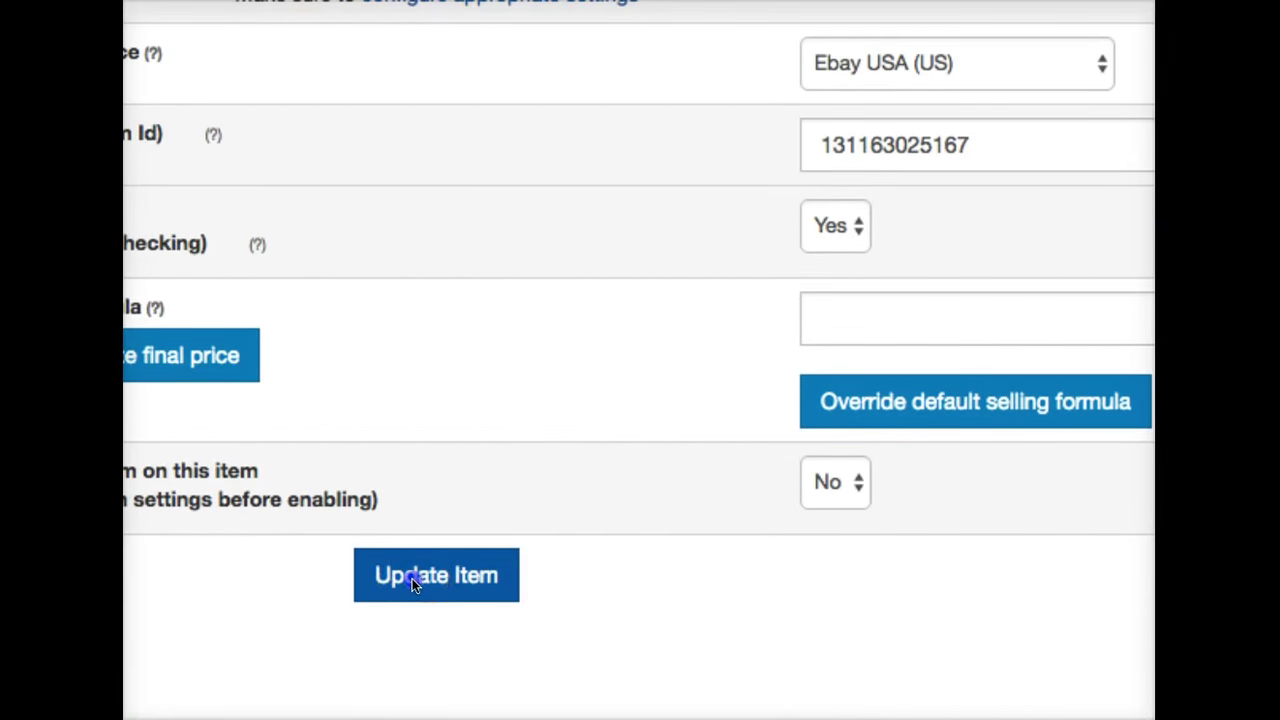
click(414, 577)
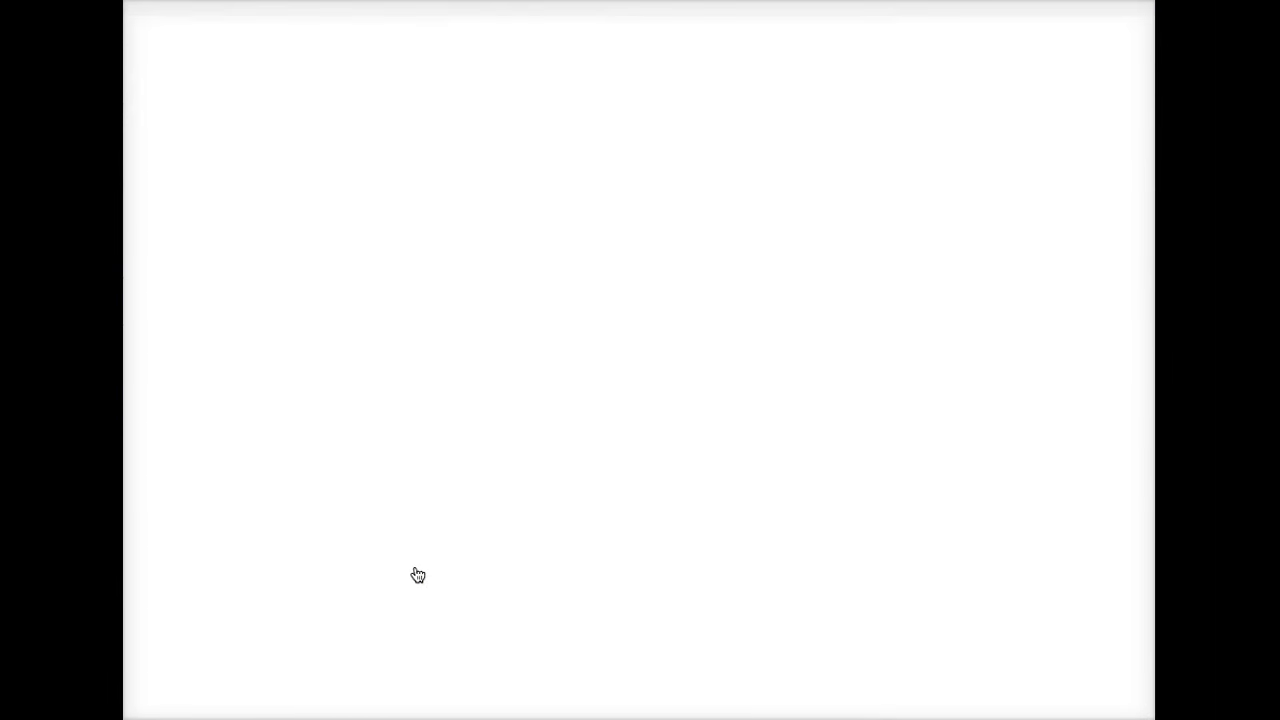
Step: Show all suppliers for one of the imported eBay items and look over the Add A Single Item form
scroll(588, 490, down, 10)
scroll(590, 491, down, 9)
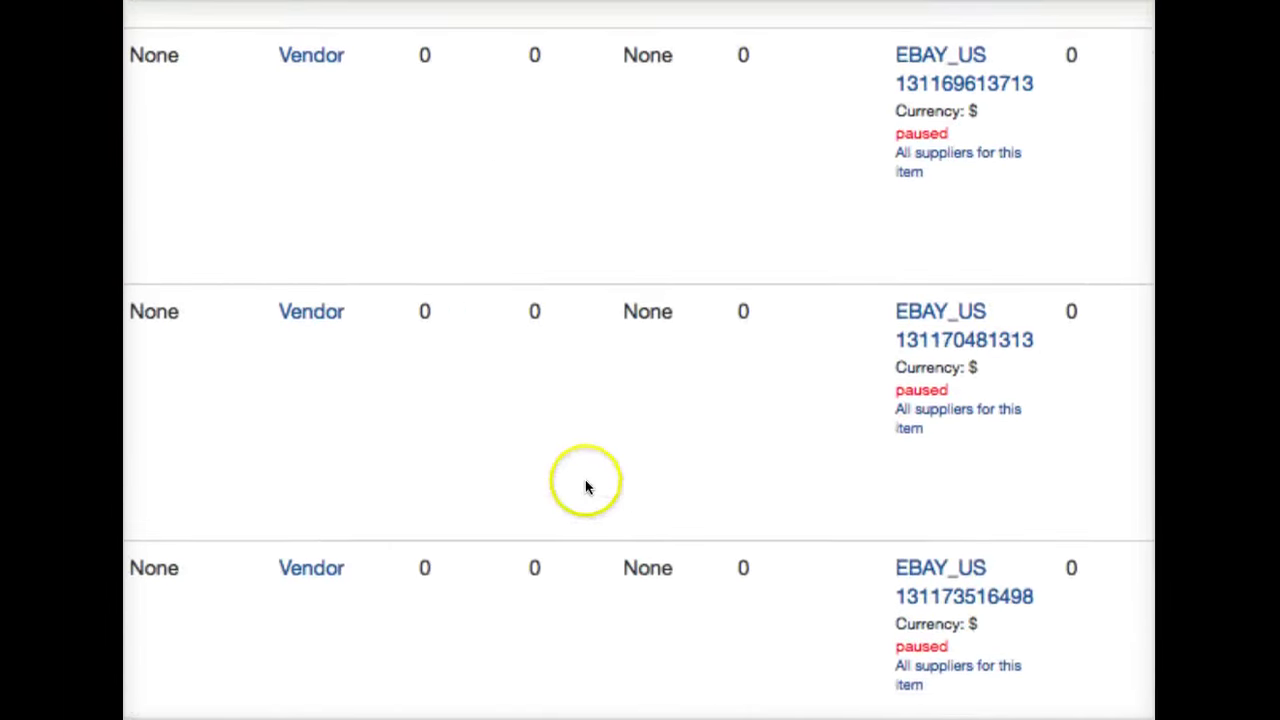
scroll(841, 619, down, 2)
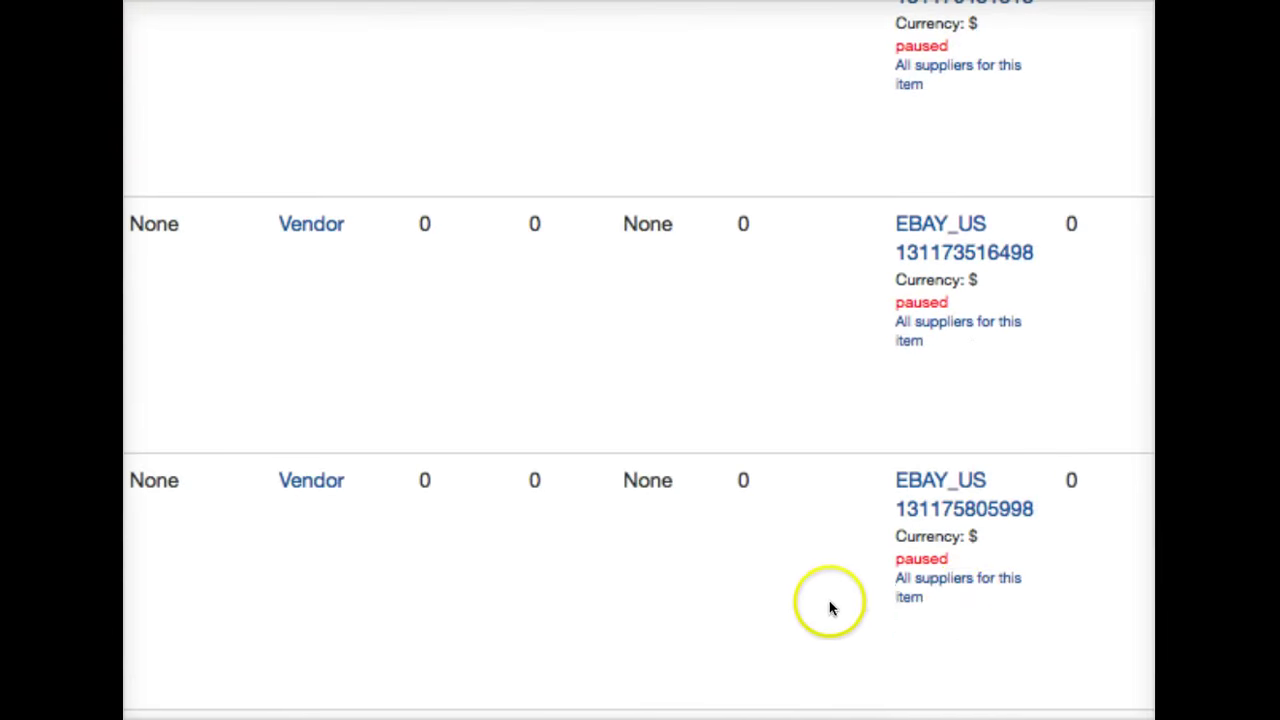
click(944, 586)
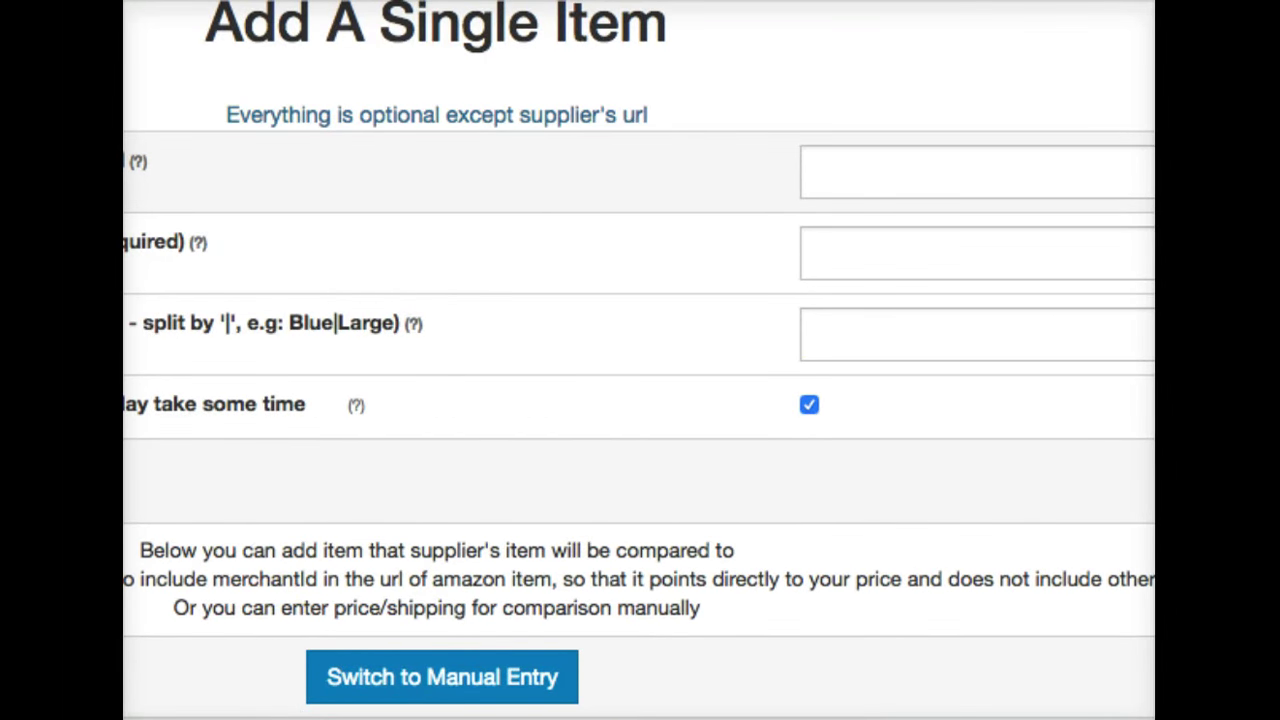
scroll(860, 320, down, 3)
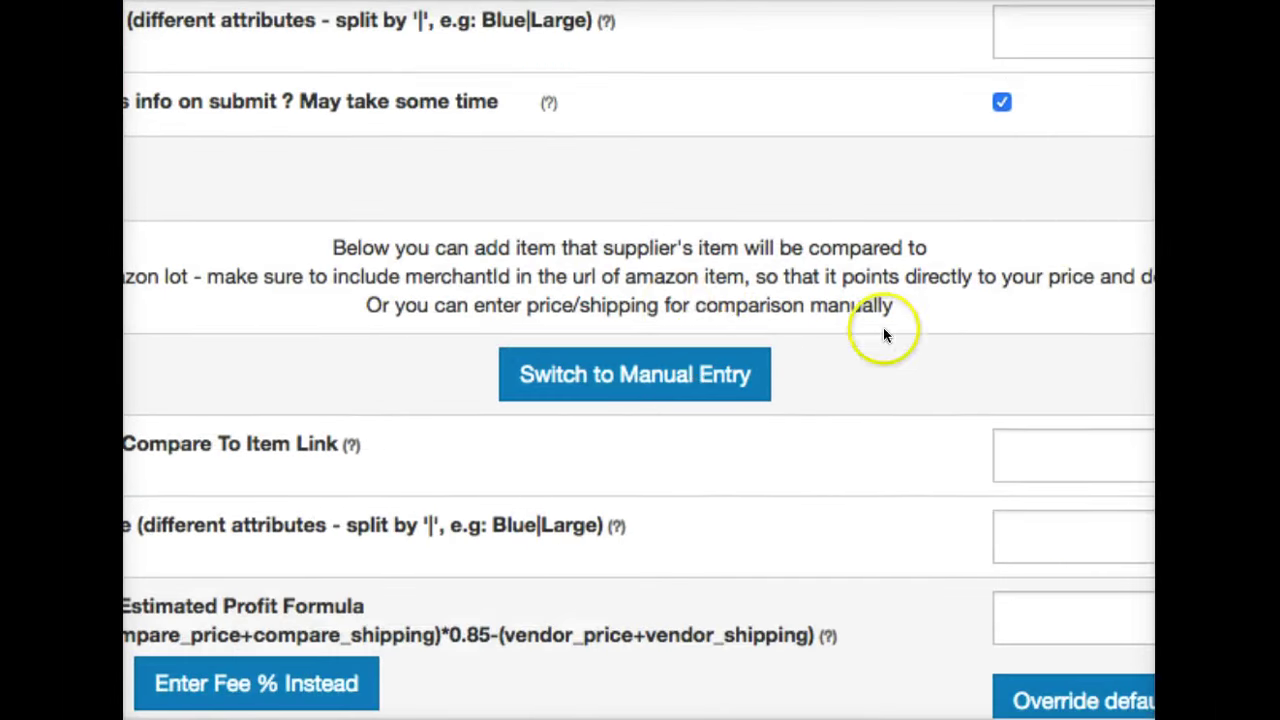
scroll(875, 397, up, 3)
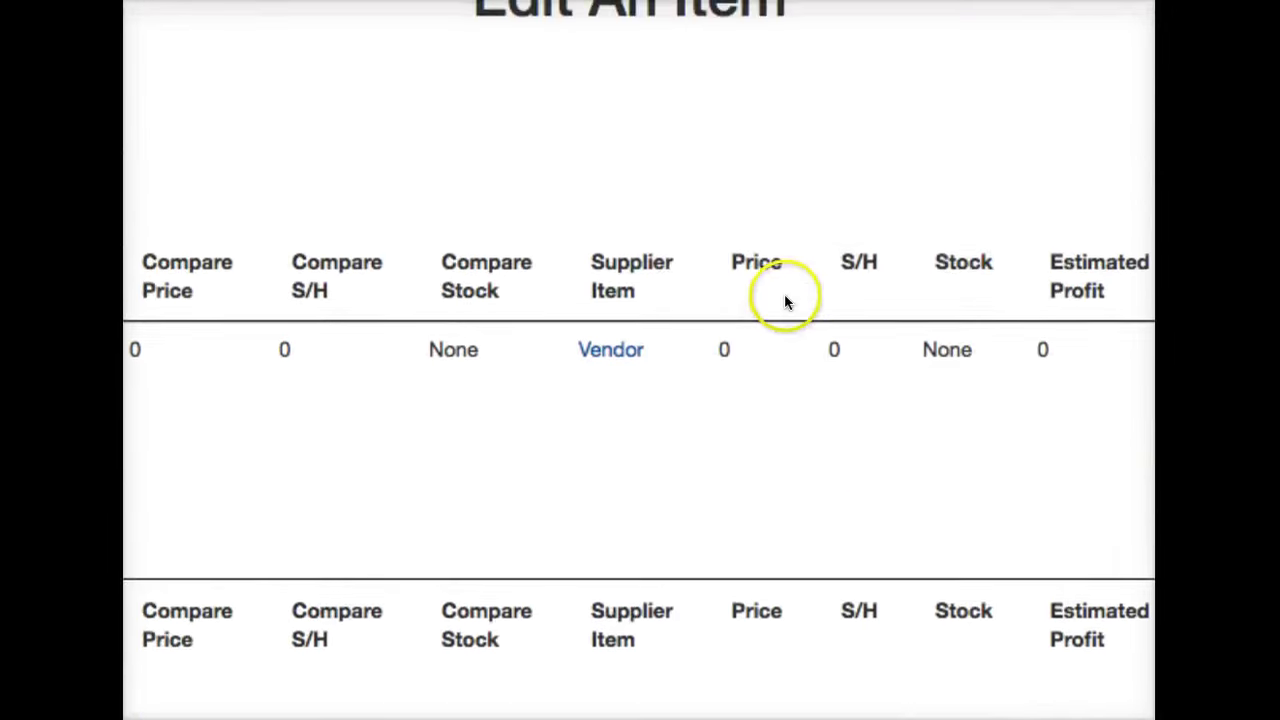
Step: Go through the imported item's edit form again and submit the item update
scroll(784, 300, down, 6)
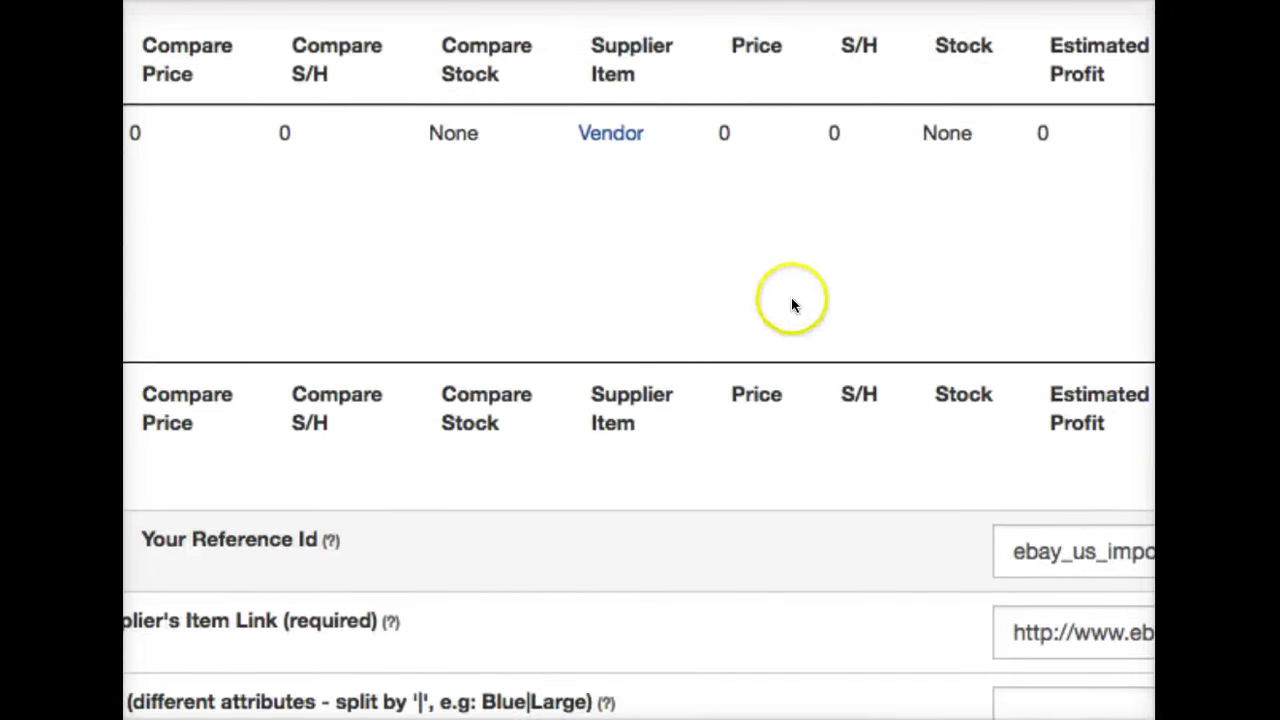
scroll(794, 305, down, 15)
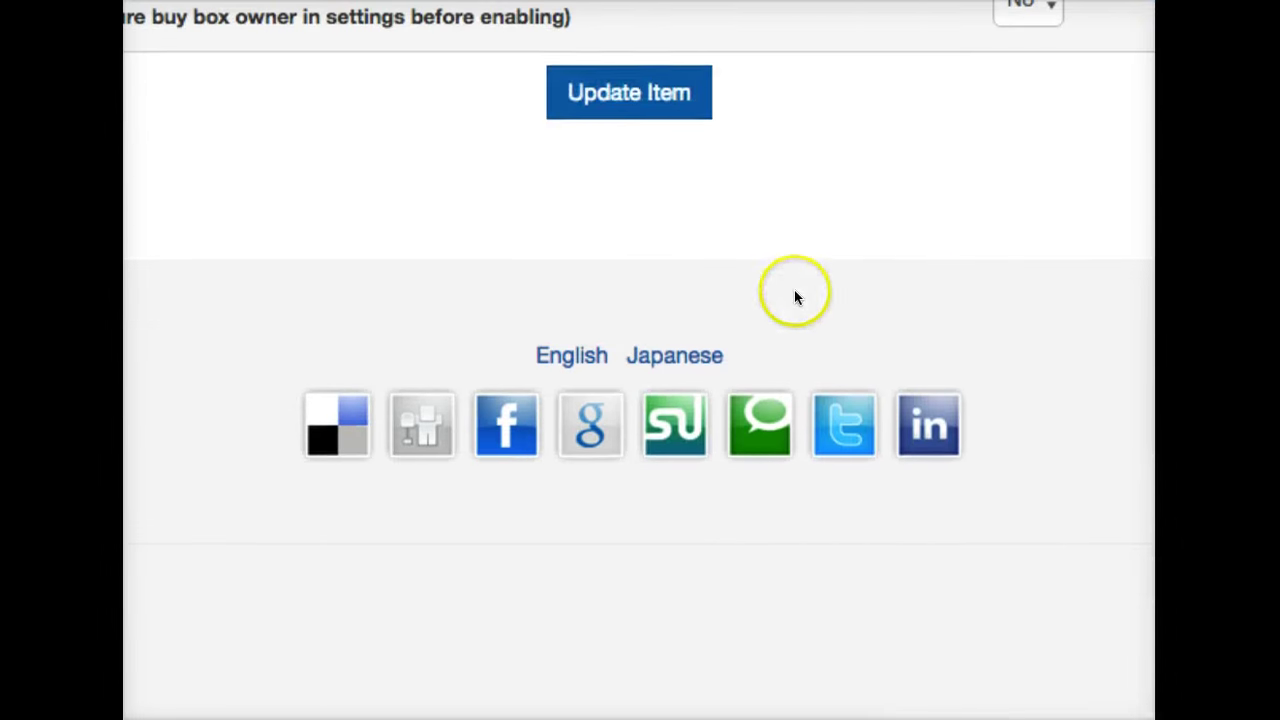
click(645, 93)
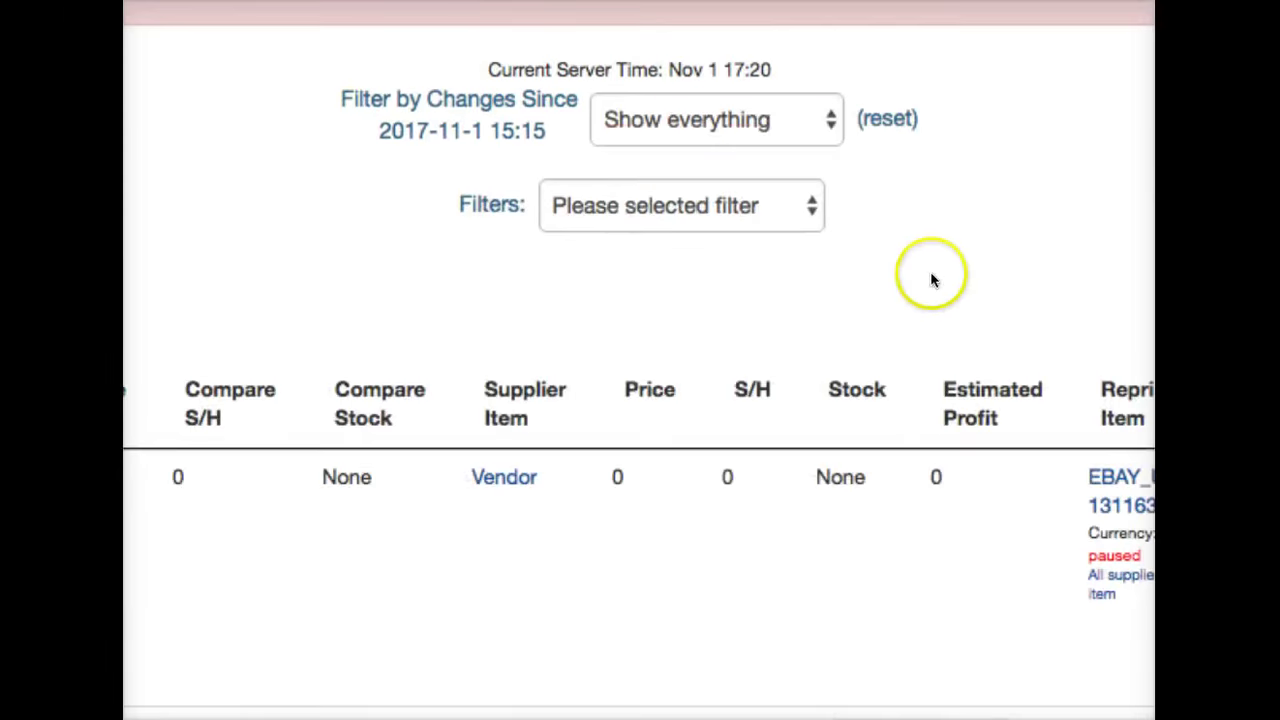
Step: Browse the imported items and examine the eBay listing for 10 pairs of RealD 3D glasses
scroll(931, 280, down, 5)
scroll(935, 287, down, 5)
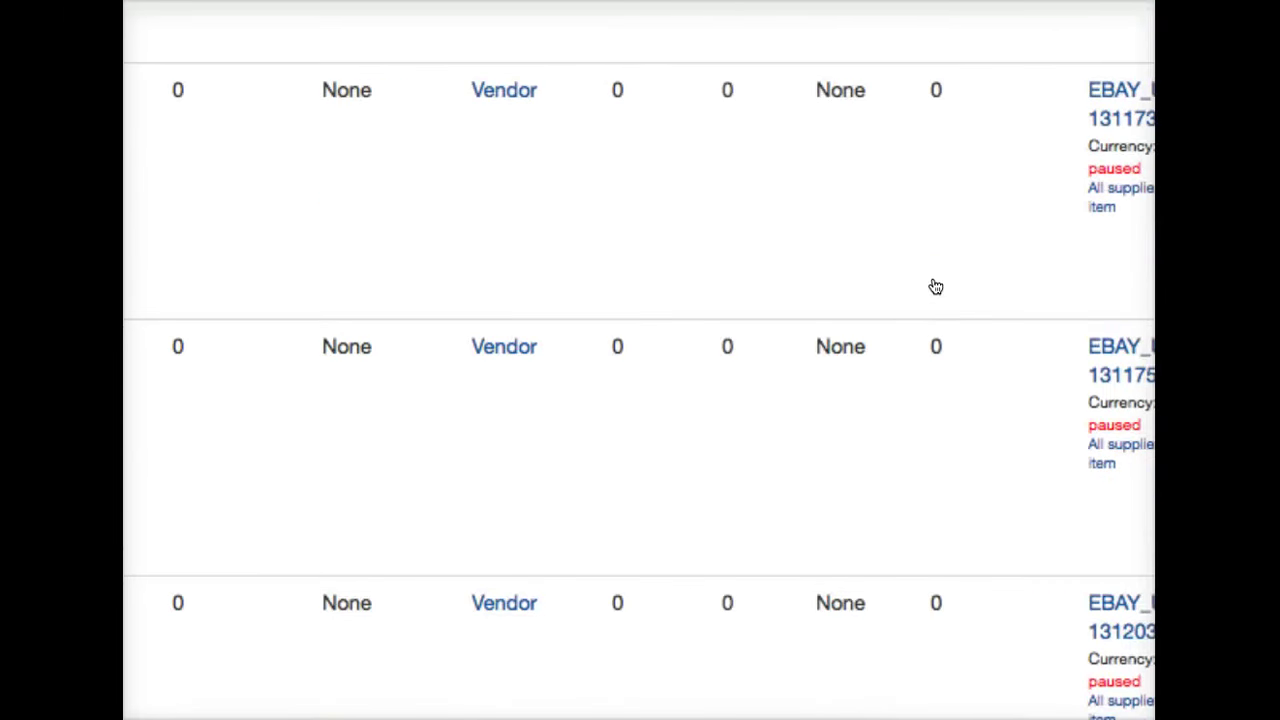
click(1130, 376)
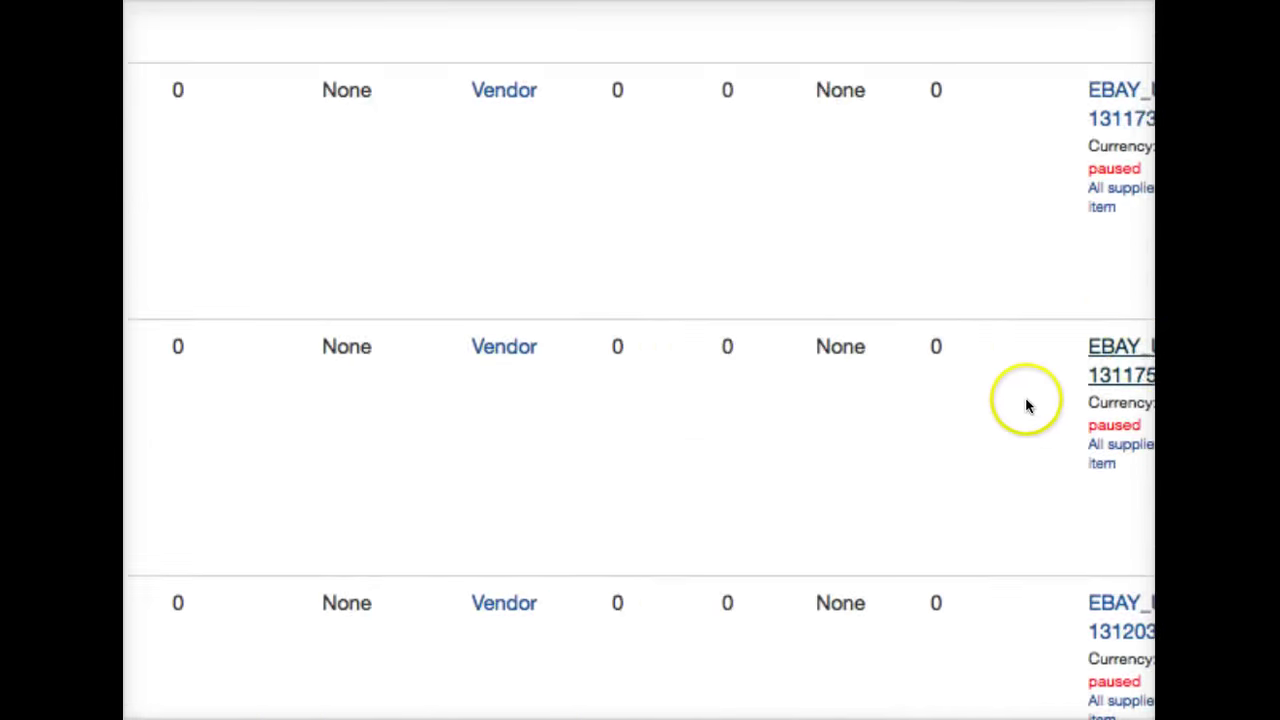
scroll(1026, 400, down, 15)
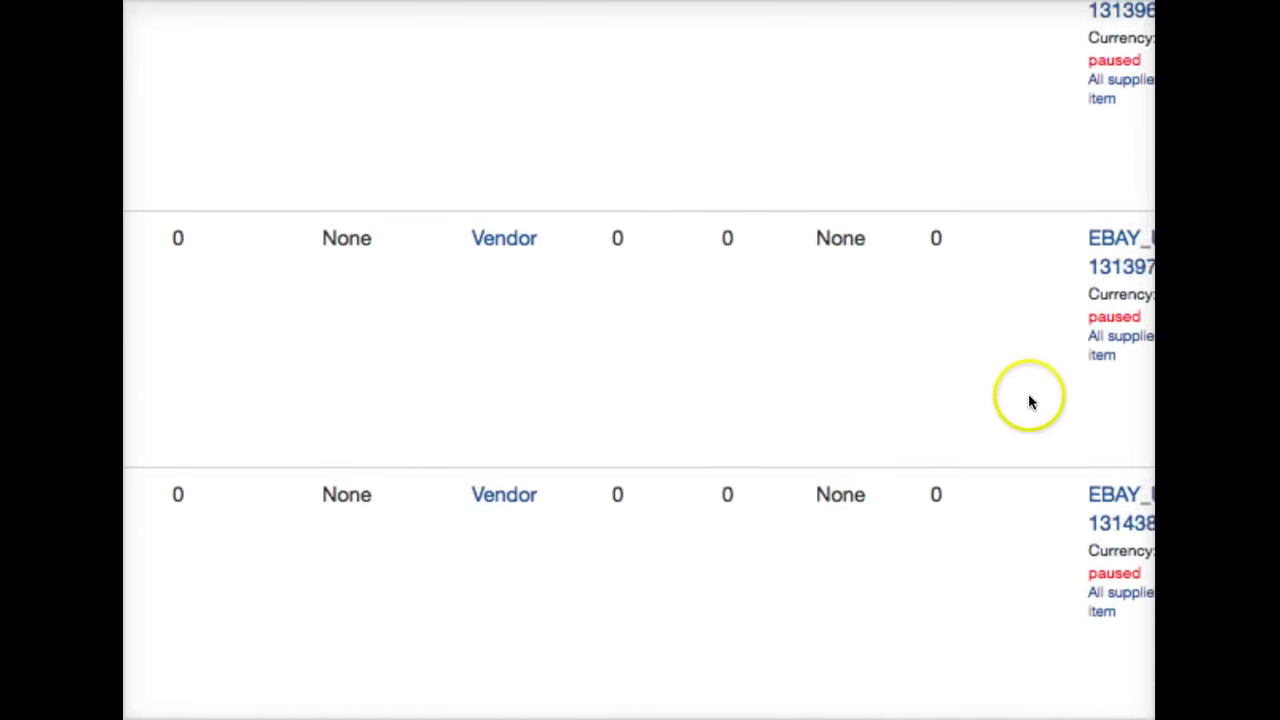
click(1120, 628)
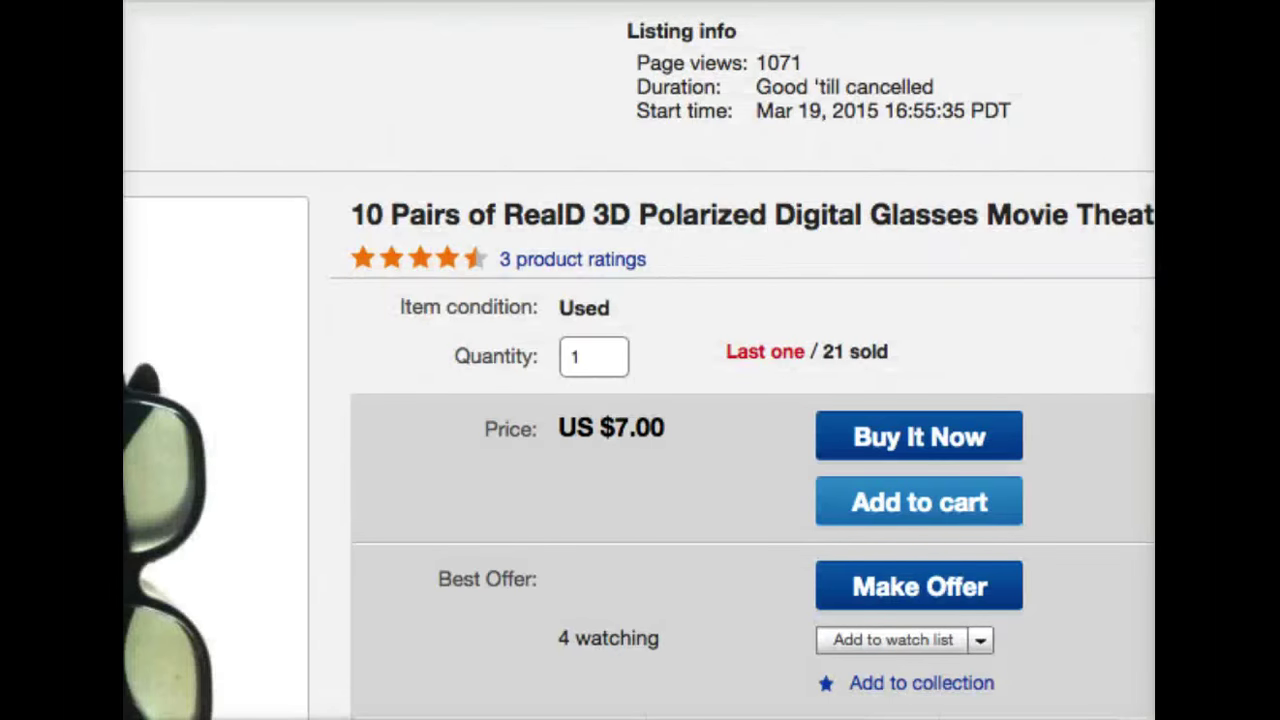
scroll(414, 223, down, 10)
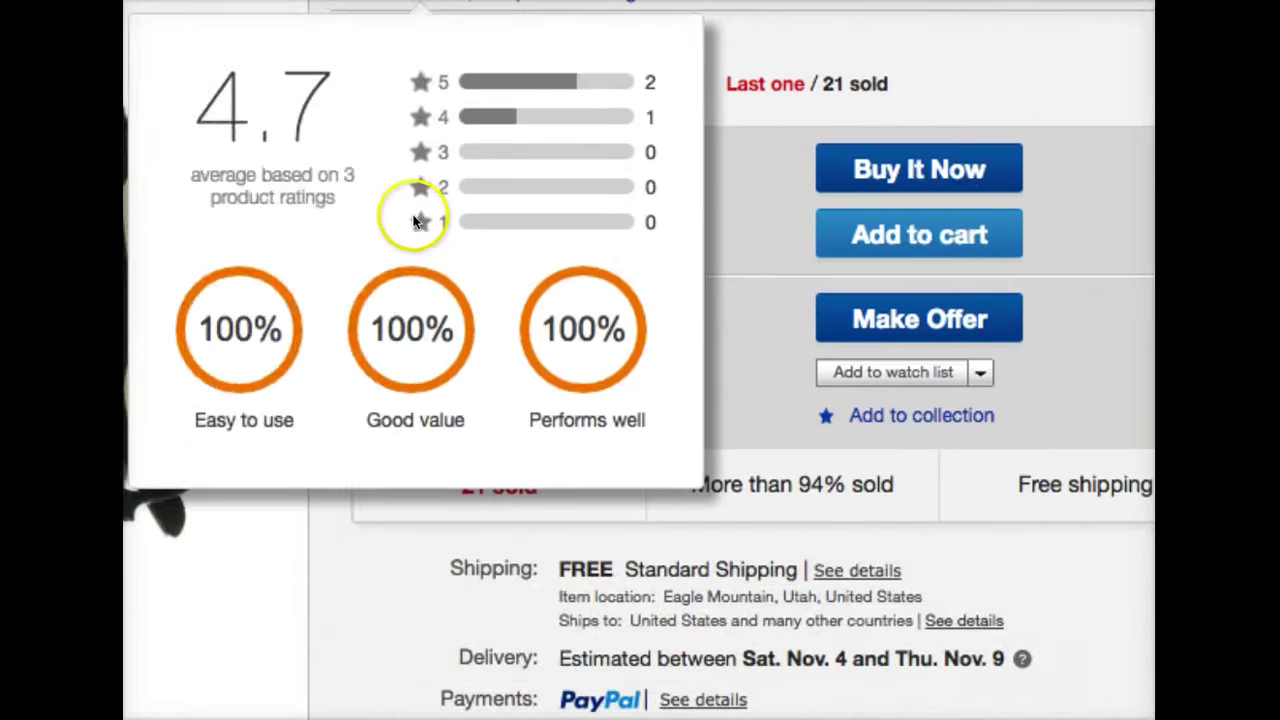
scroll(930, 205, down, 8)
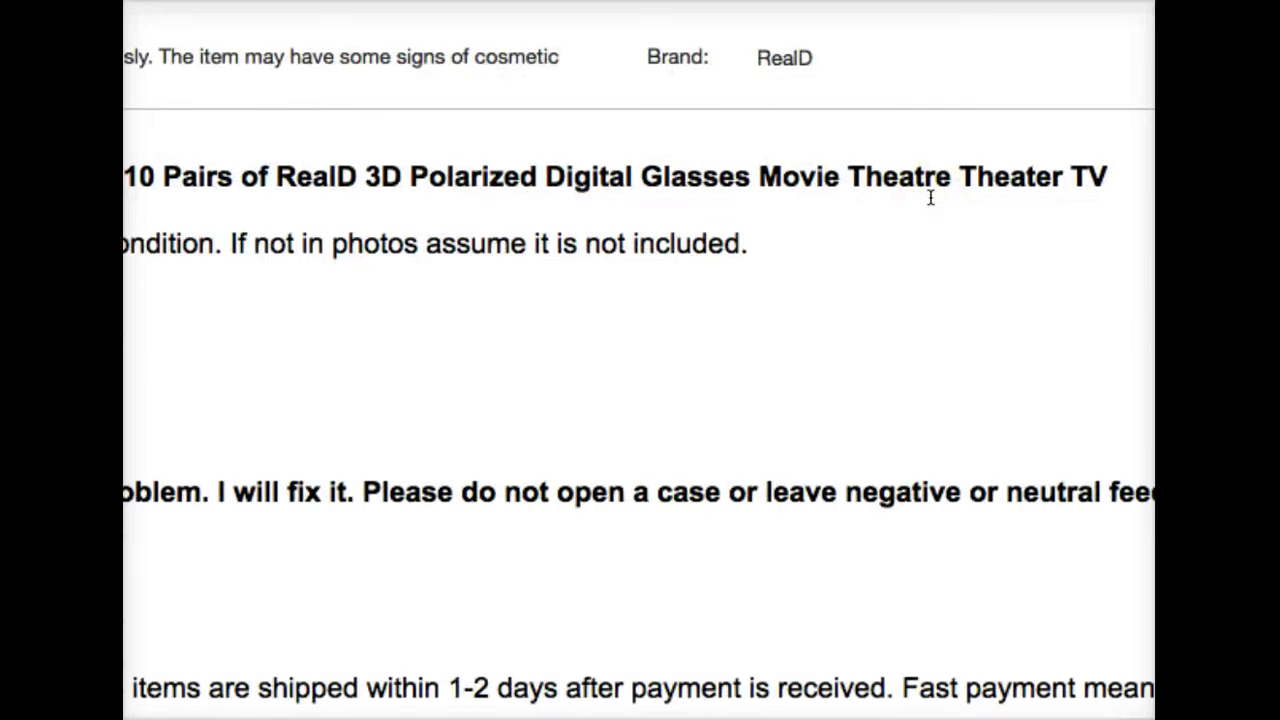
scroll(930, 197, up, 18)
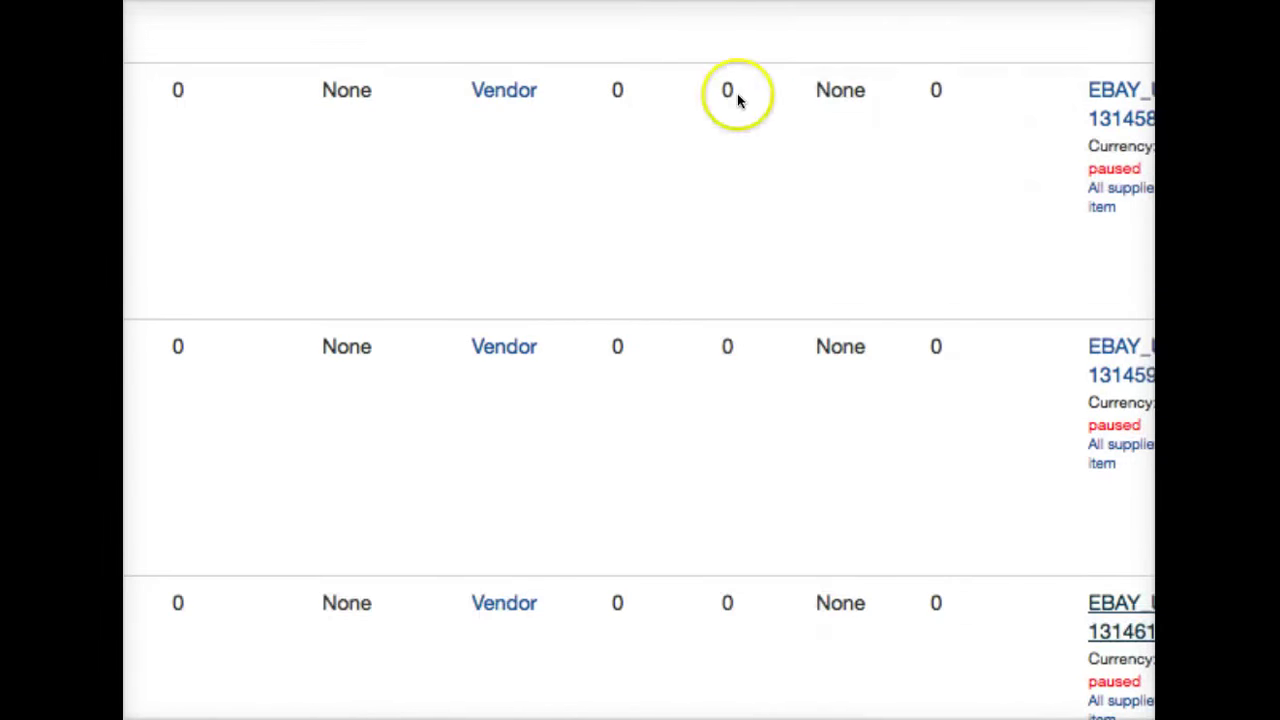
Step: Show all suppliers for the imported 3D glasses item and review the repricing fields for adding a single item
scroll(955, 527, down, 1)
click(1122, 612)
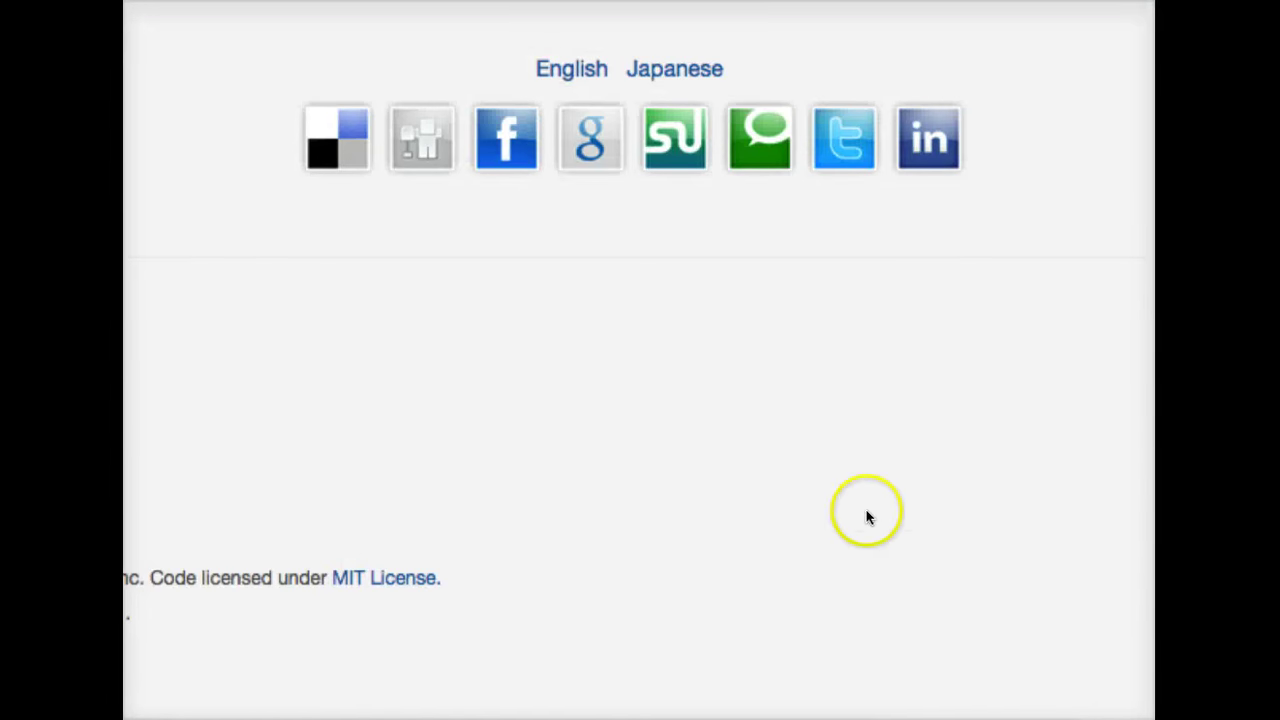
scroll(810, 485, up, 10)
scroll(810, 485, up, 12)
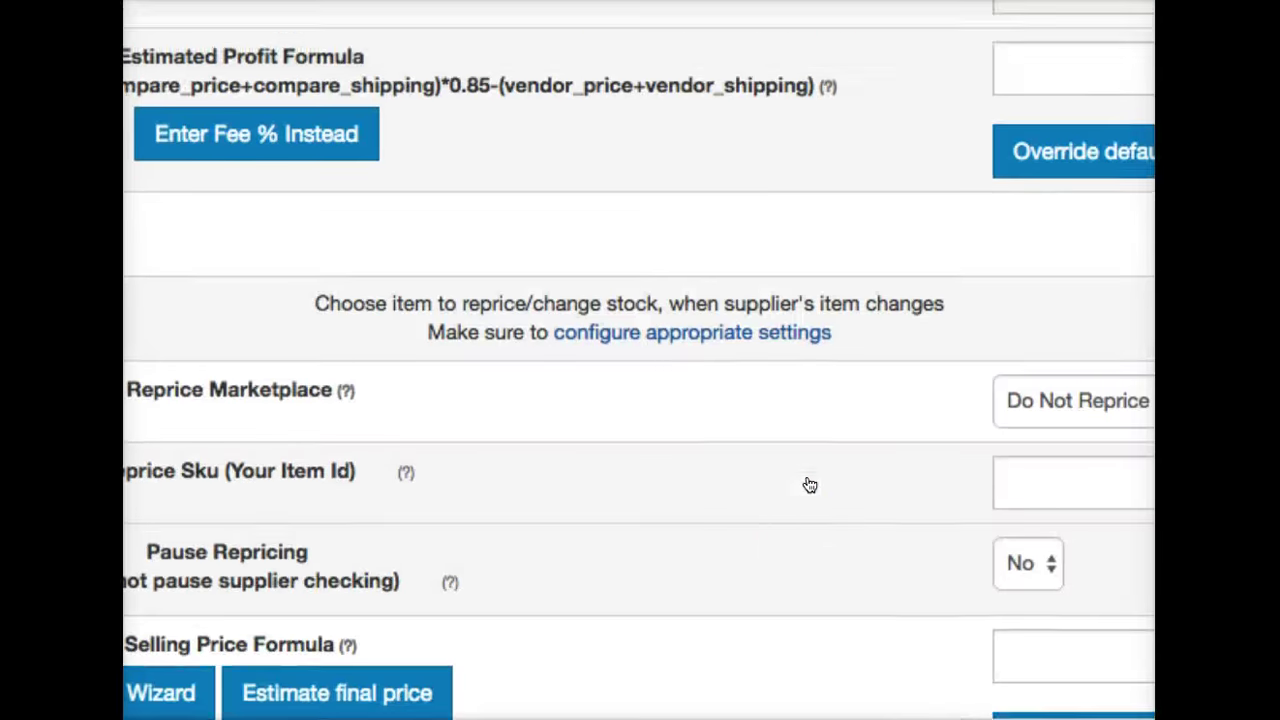
scroll(805, 472, up, 10)
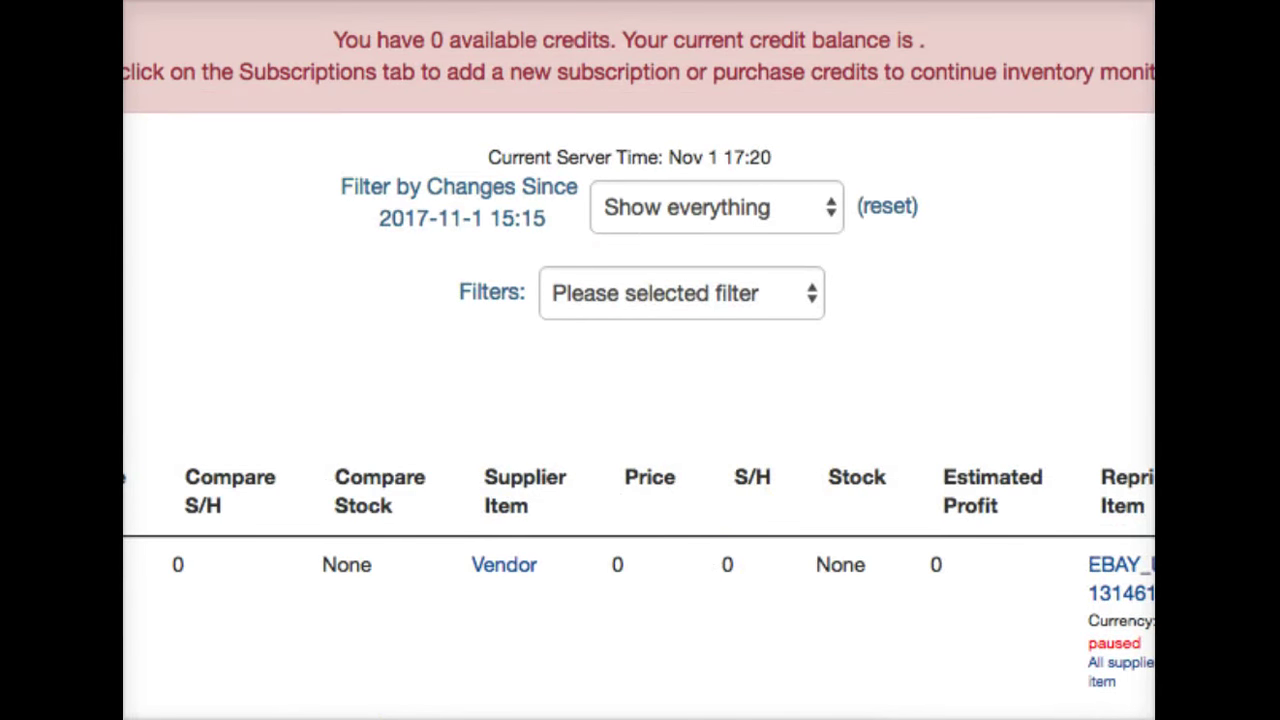
scroll(639, 370, up, 2)
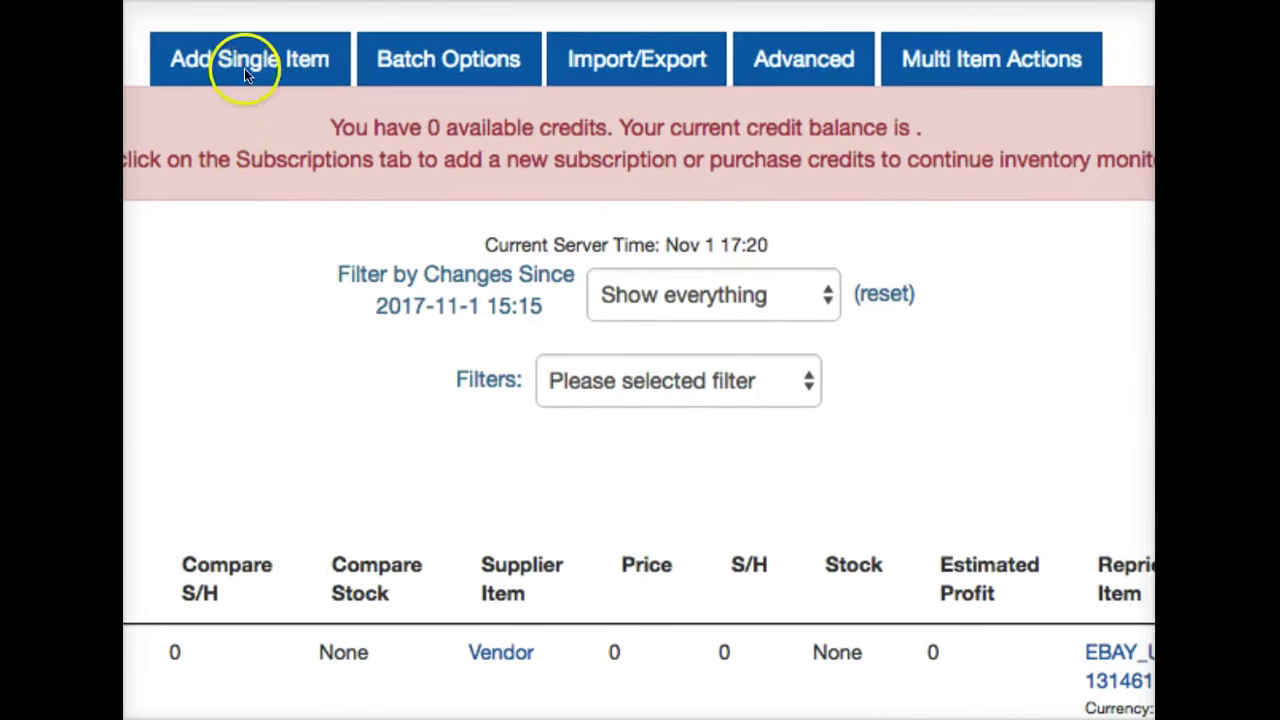
Step: Open the form for adding a single item and read the help on the Your Reference Id field
click(241, 59)
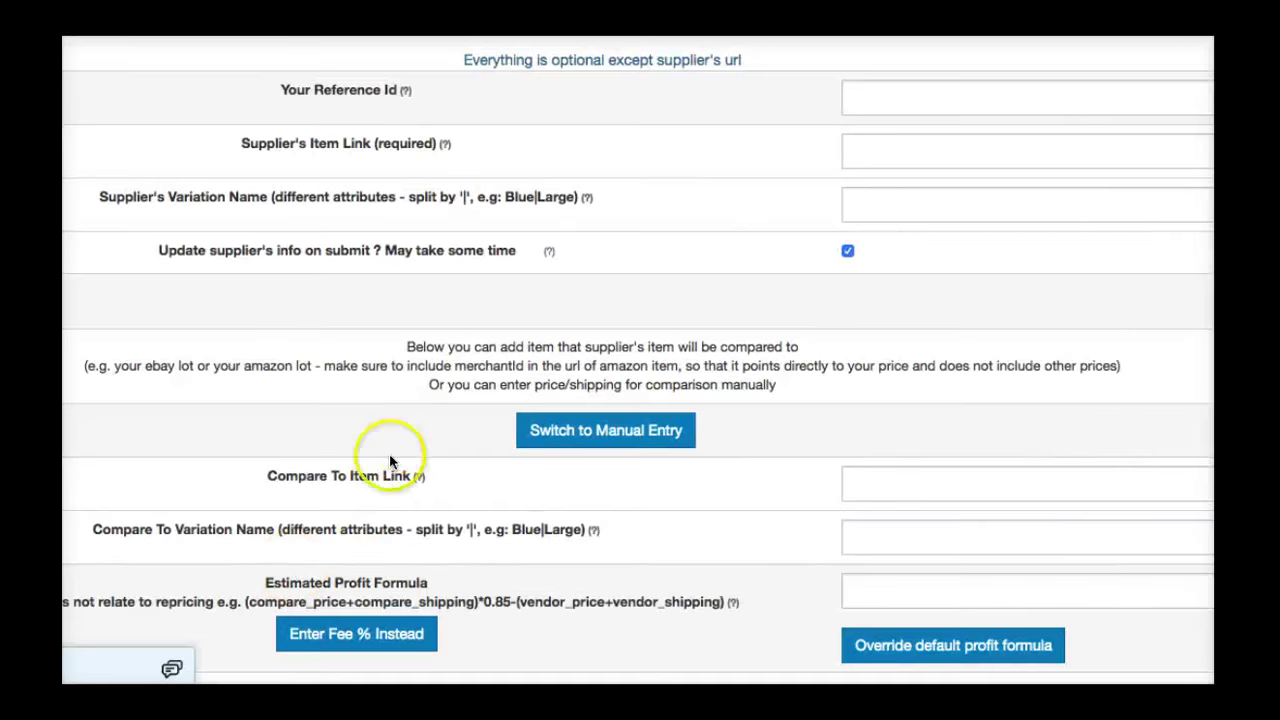
scroll(604, 313, up, 3)
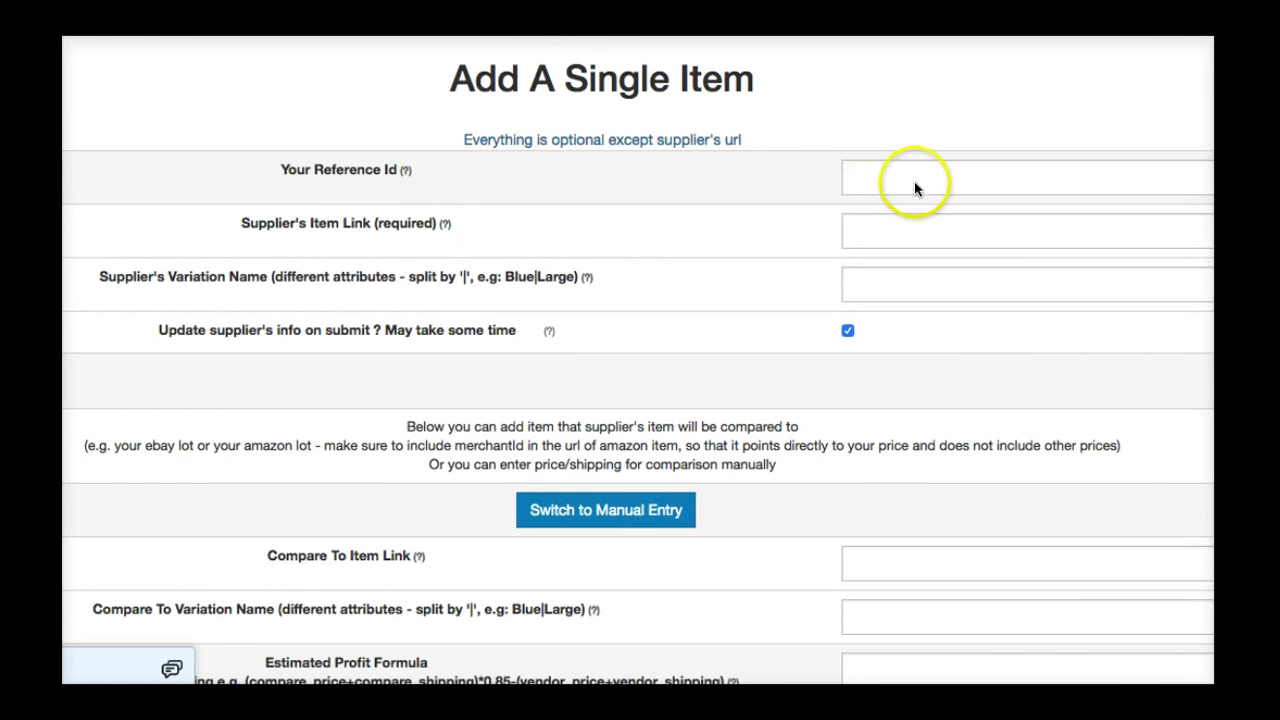
click(878, 183)
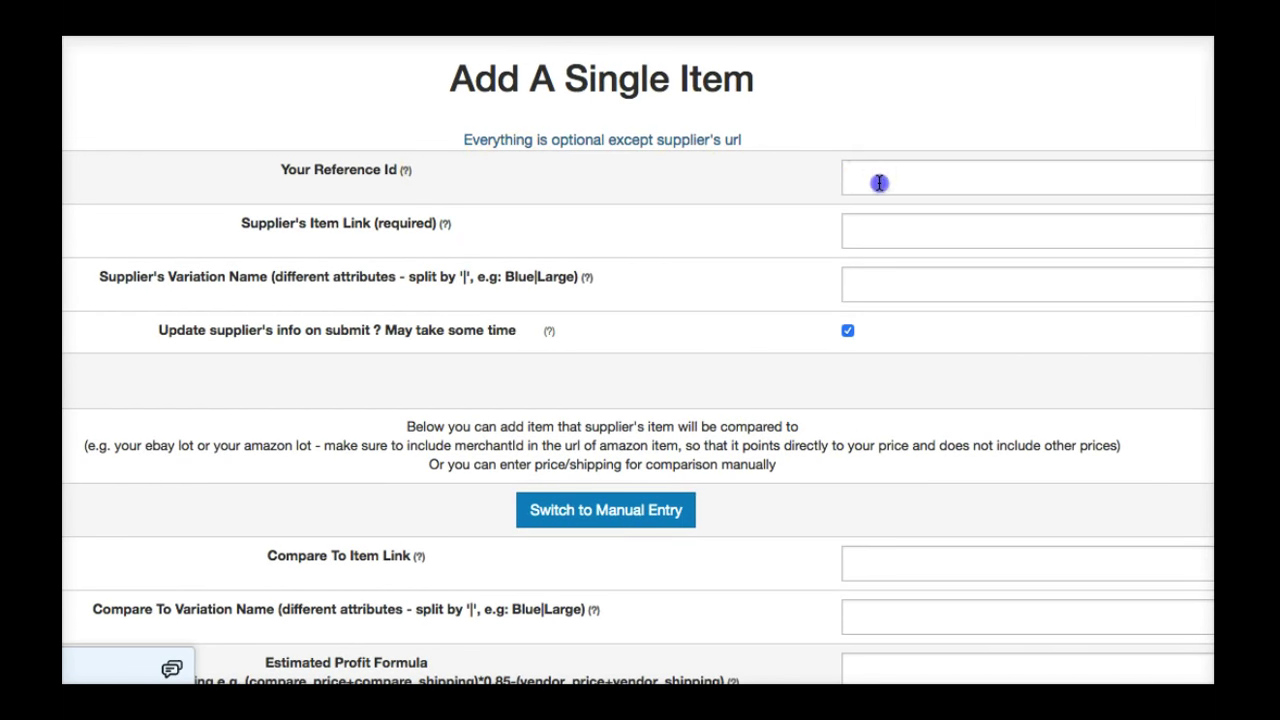
click(406, 172)
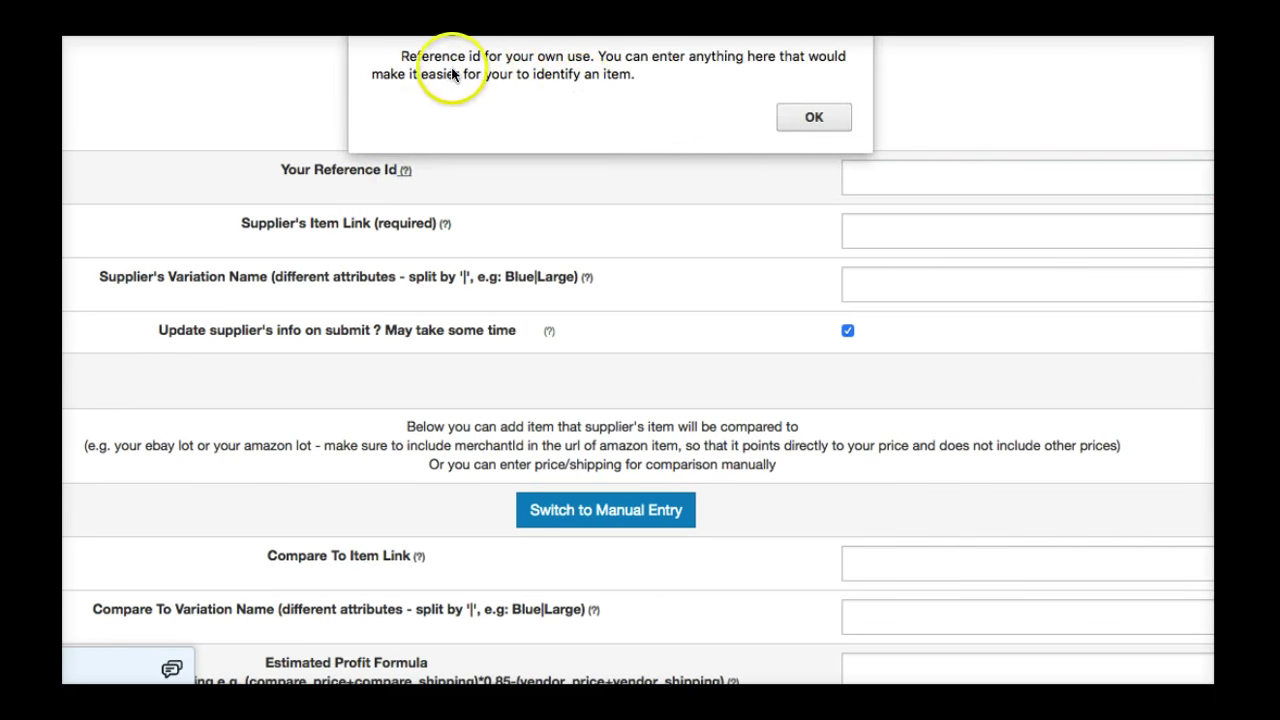
click(796, 116)
click(865, 173)
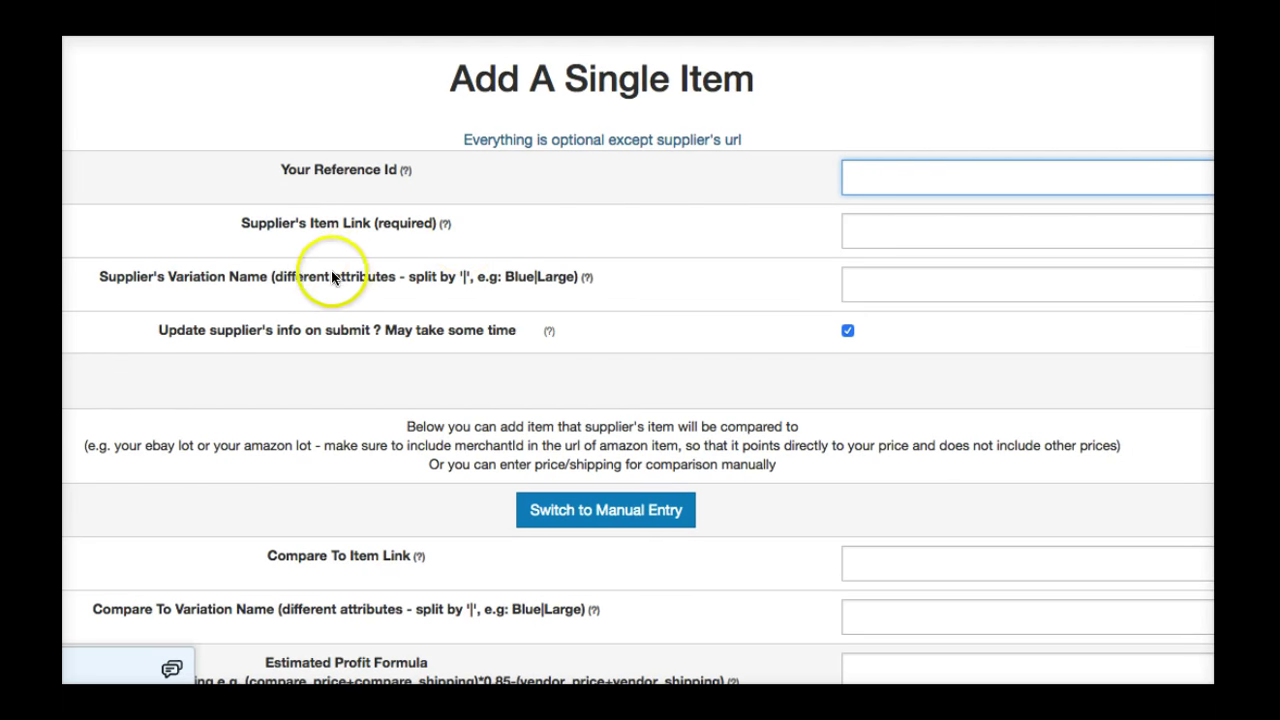
click(248, 226)
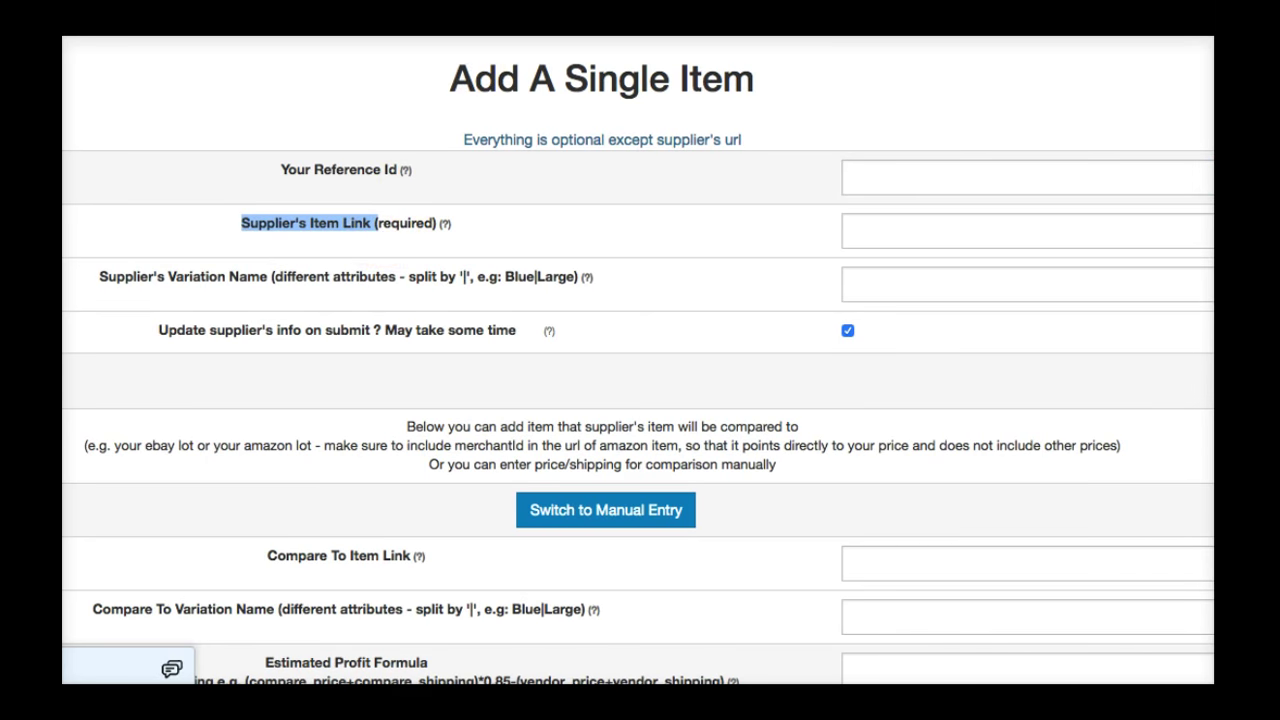
Step: Open the list of supported stores and look over the Clas Ohlson store's website
scroll(362, 362, up, 1)
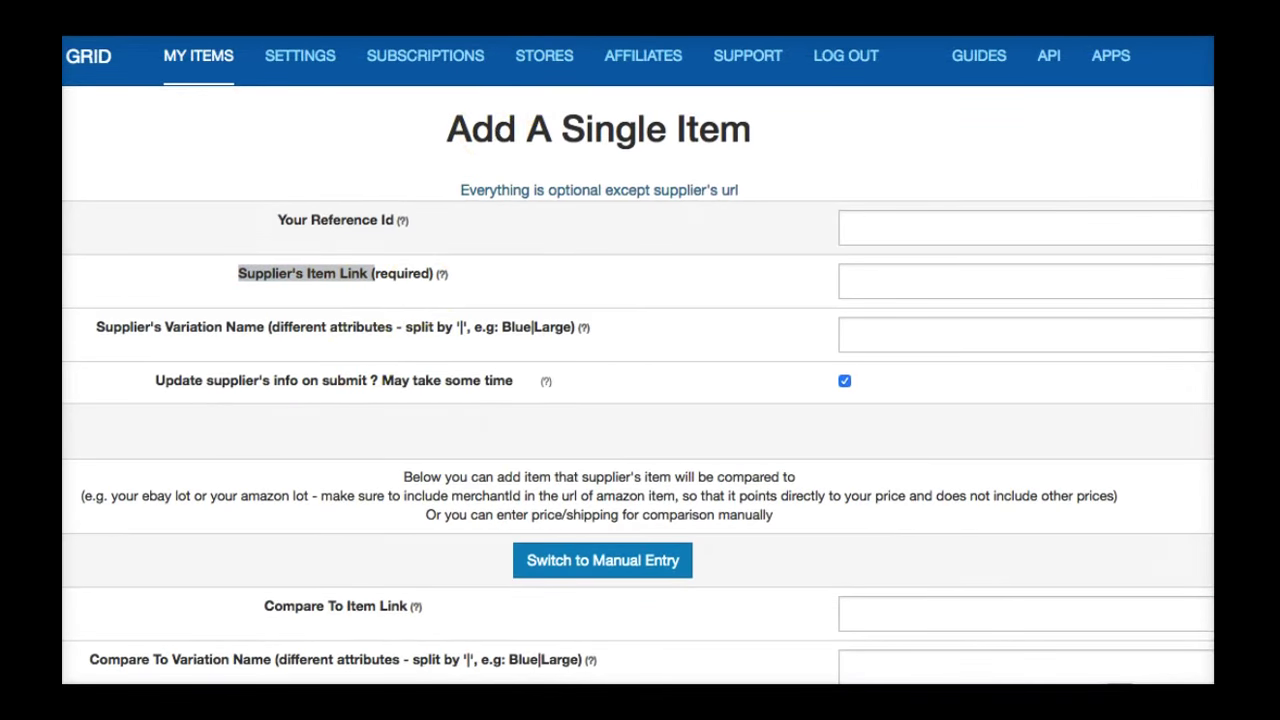
click(536, 60)
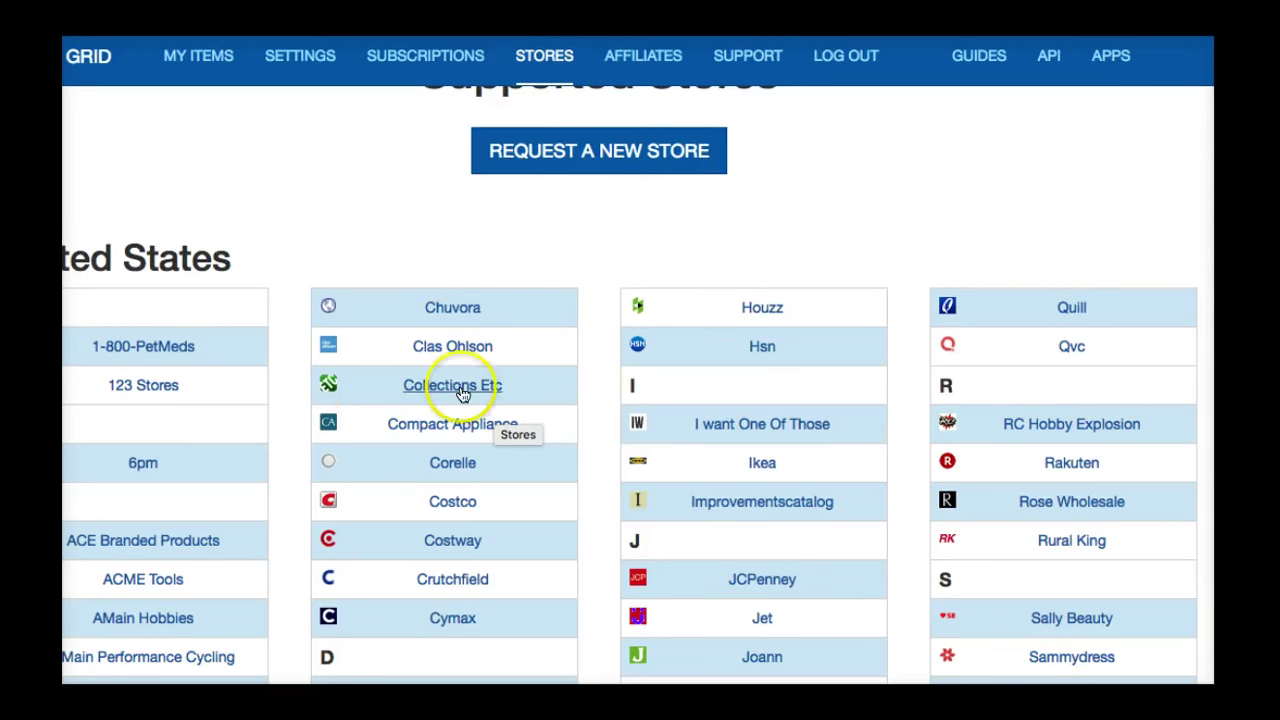
click(463, 350)
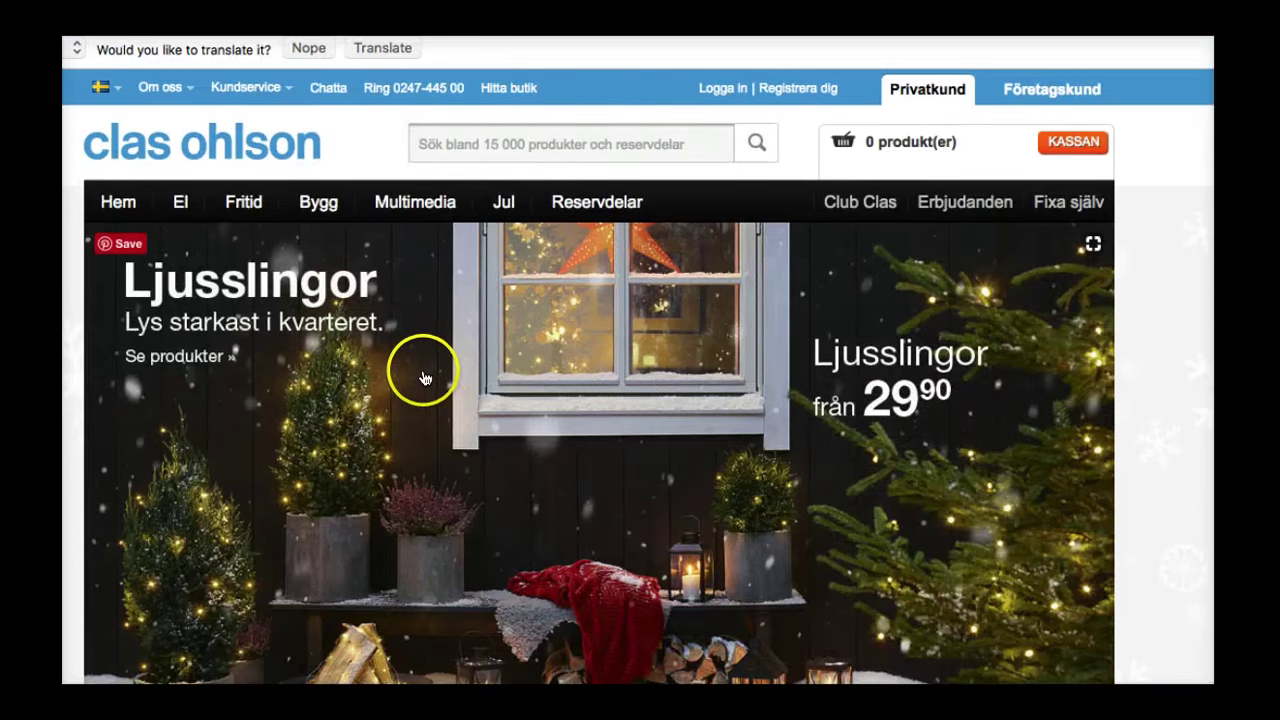
scroll(425, 378, down, 5)
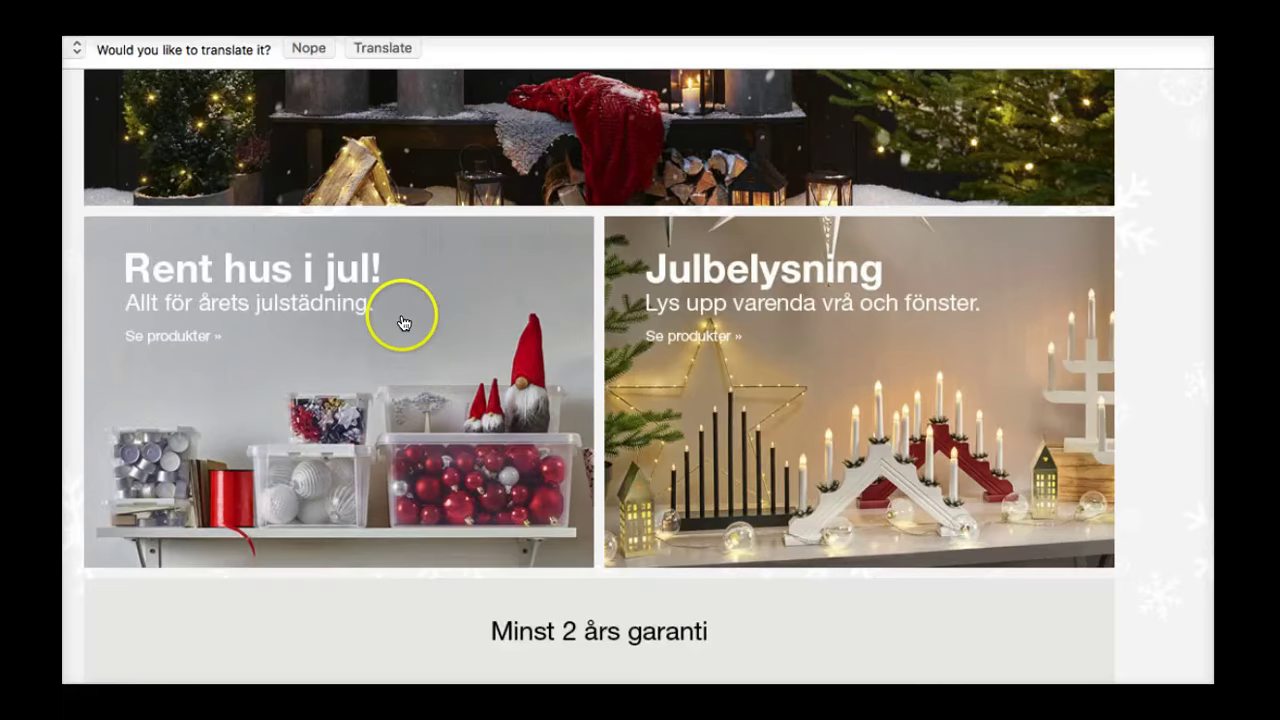
scroll(423, 385, up, 5)
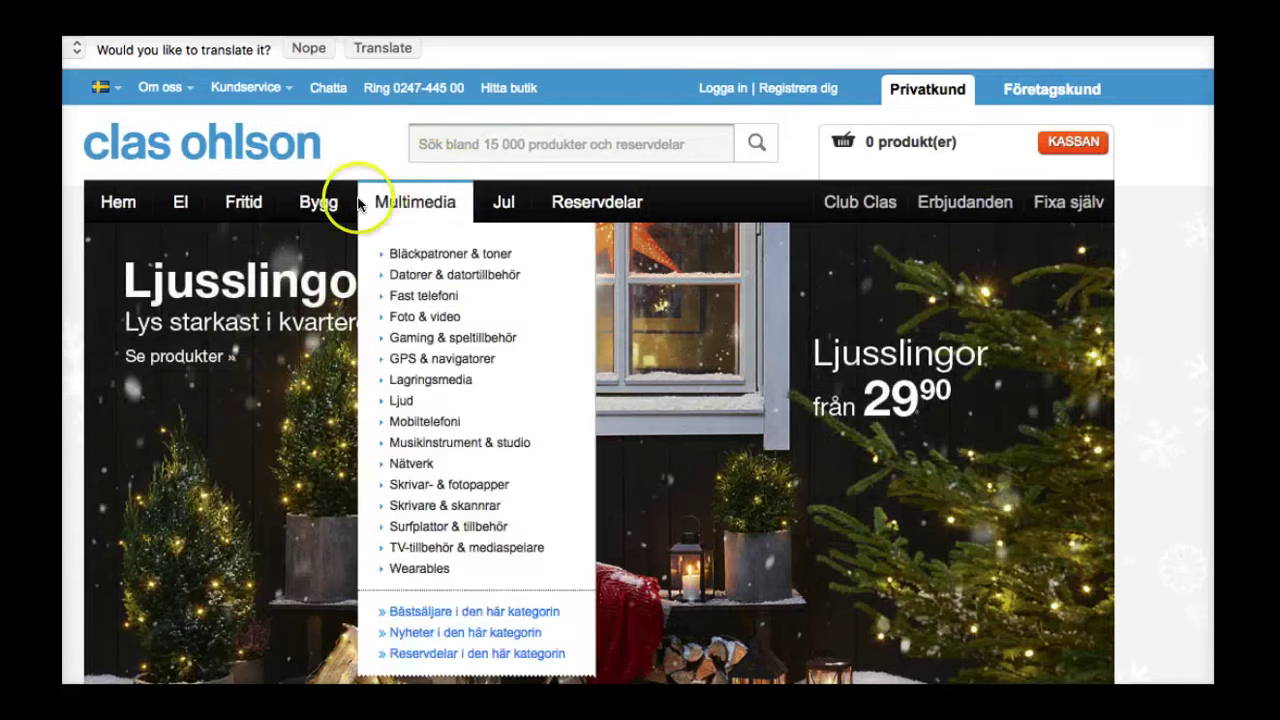
click(500, 20)
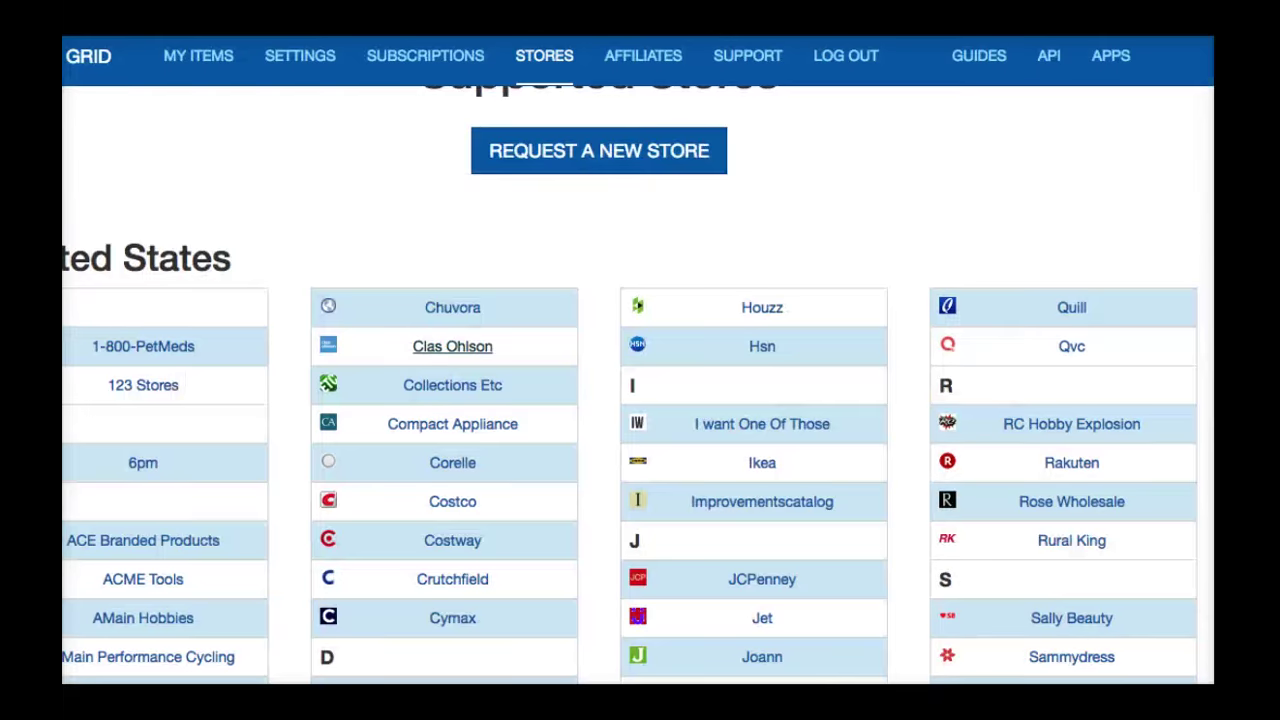
Step: Open Houzz from the supported United States stores and look through its home page
click(760, 306)
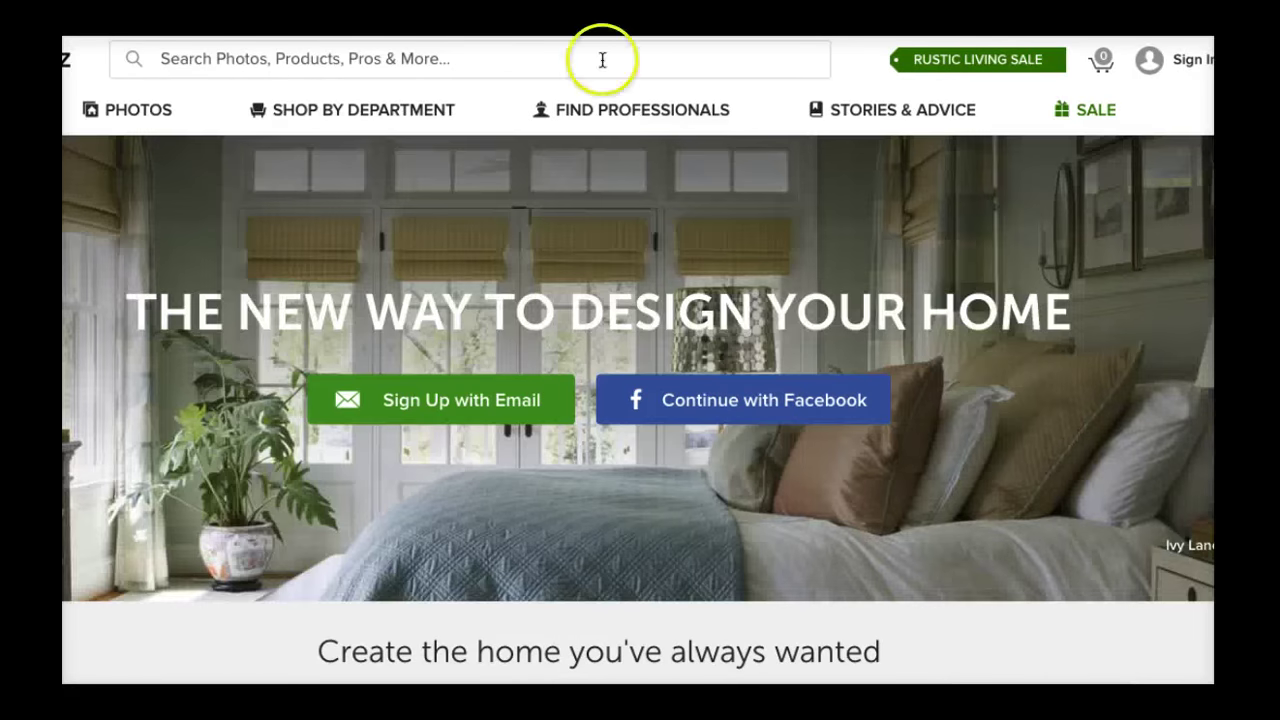
scroll(566, 271, down, 8)
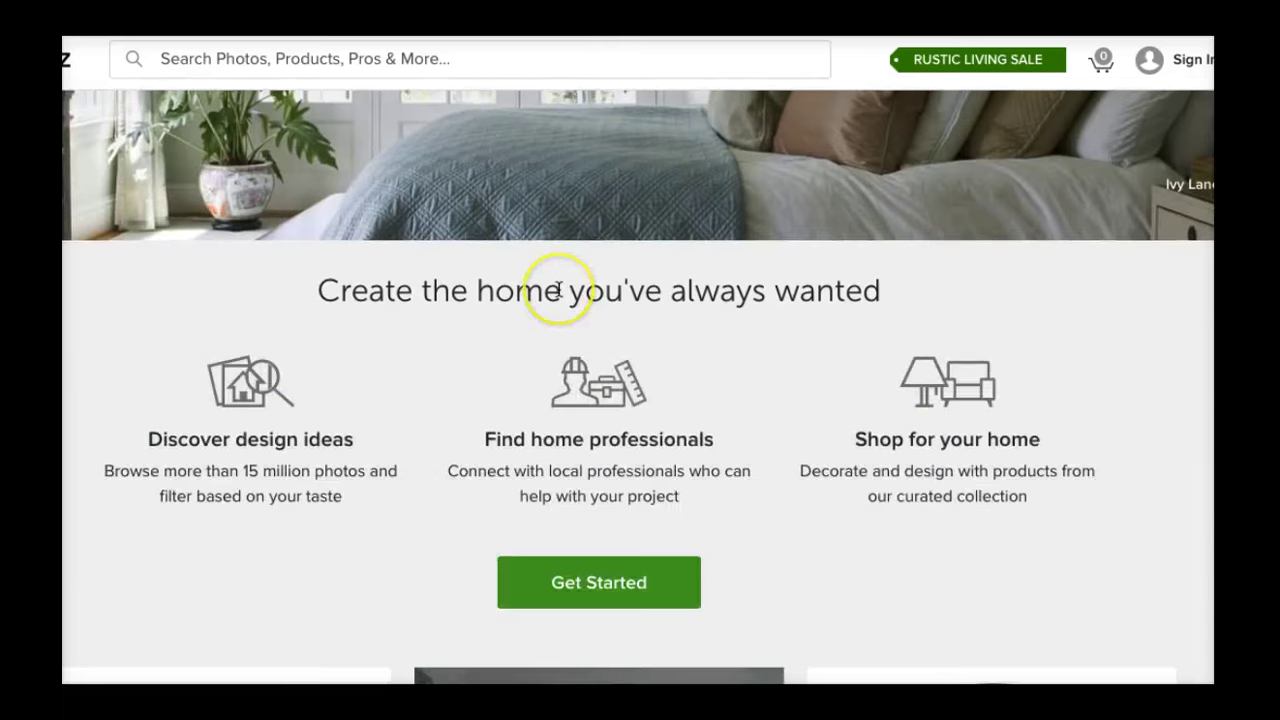
scroll(559, 289, down, 3)
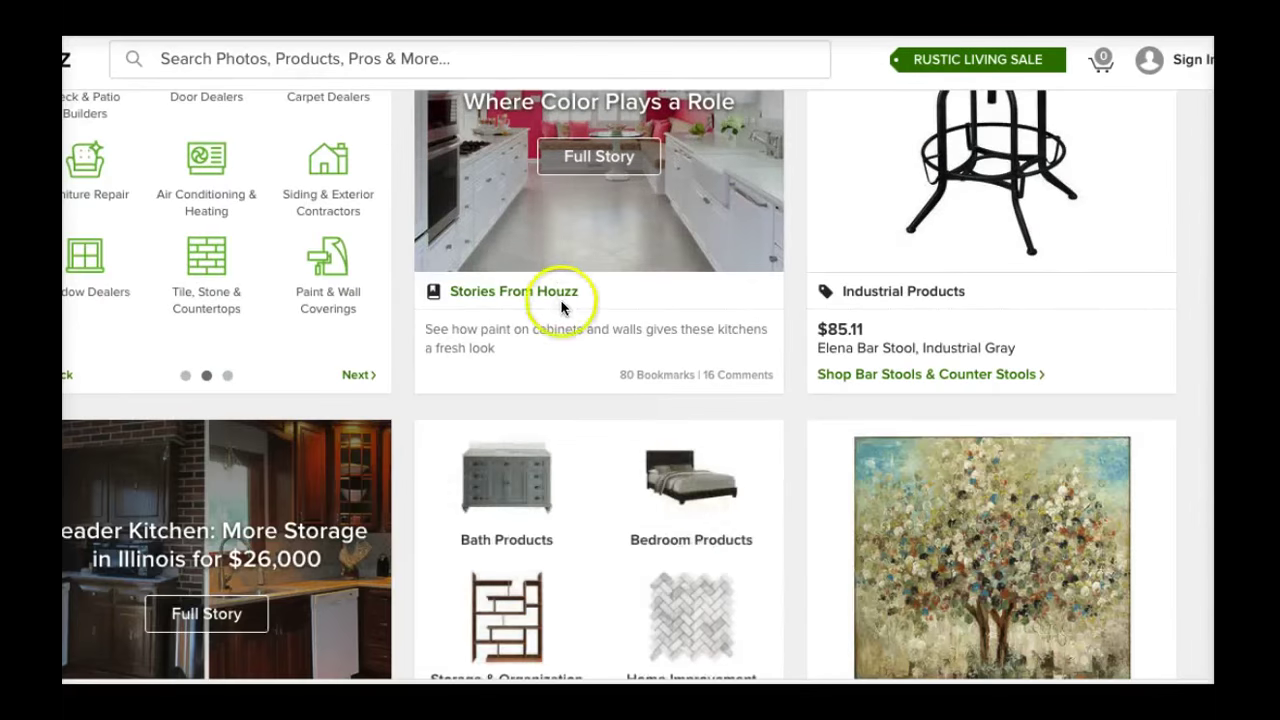
scroll(563, 300, down, 3)
scroll(563, 306, up, 7)
scroll(561, 309, up, 5)
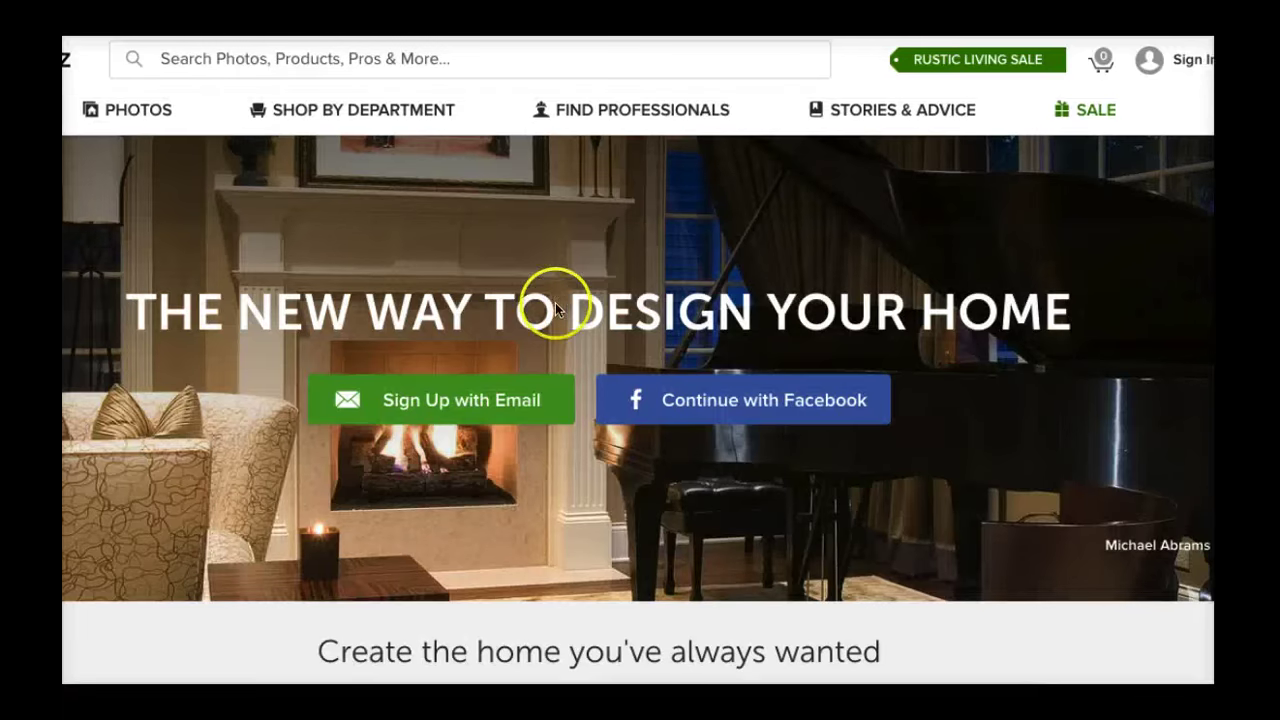
Step: Browse the Bathroom Vanities department on Houzz and open the Abbeville Vanity, Blue, 36" product page
mouse_move(325, 118)
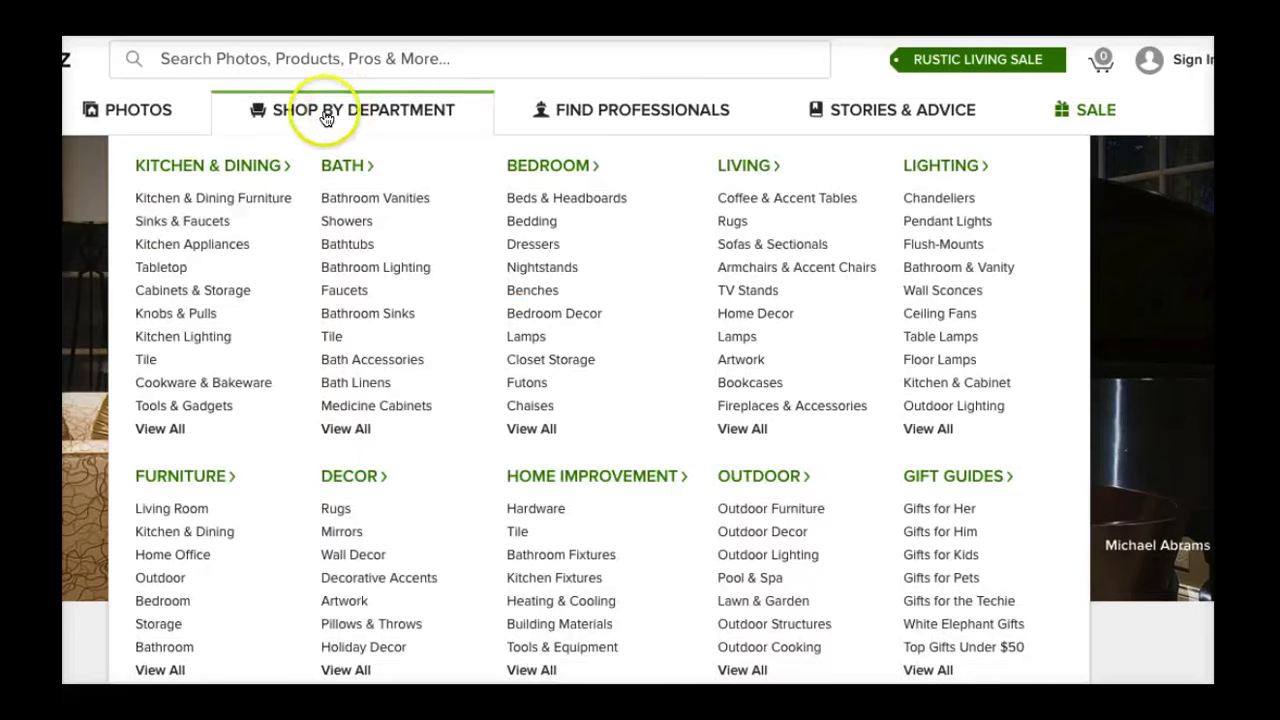
click(381, 199)
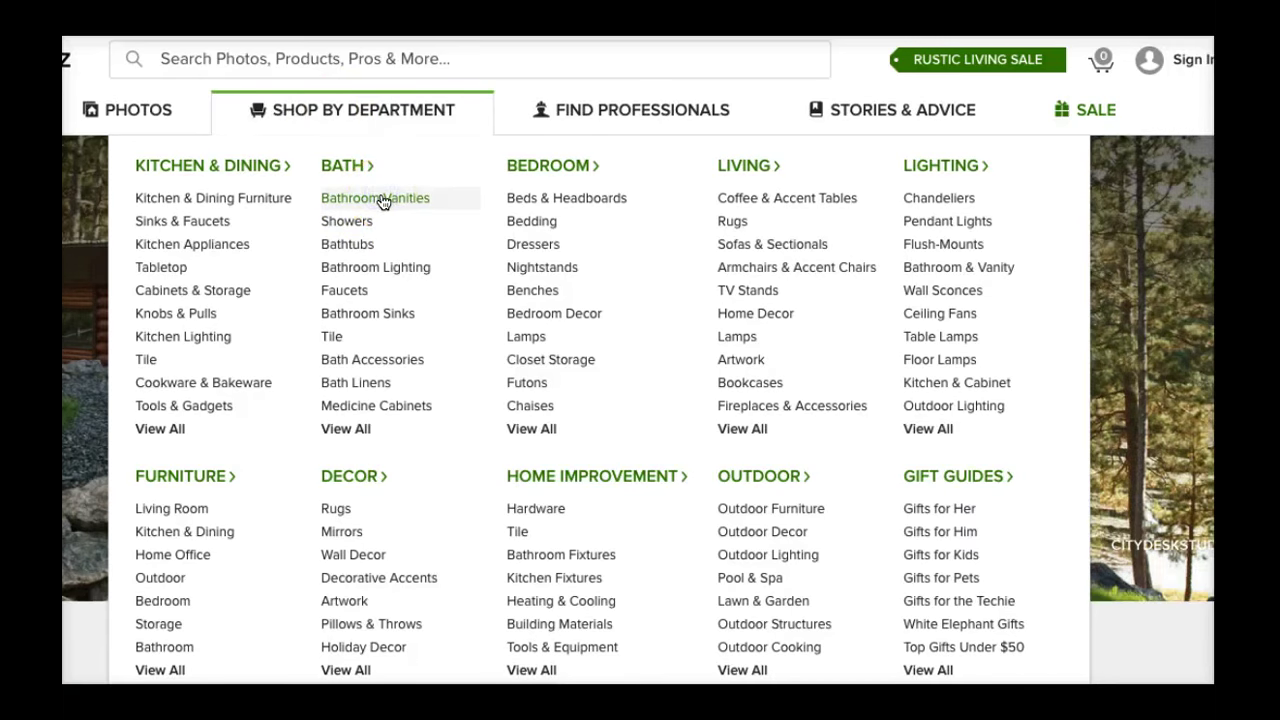
scroll(703, 505, down, 1)
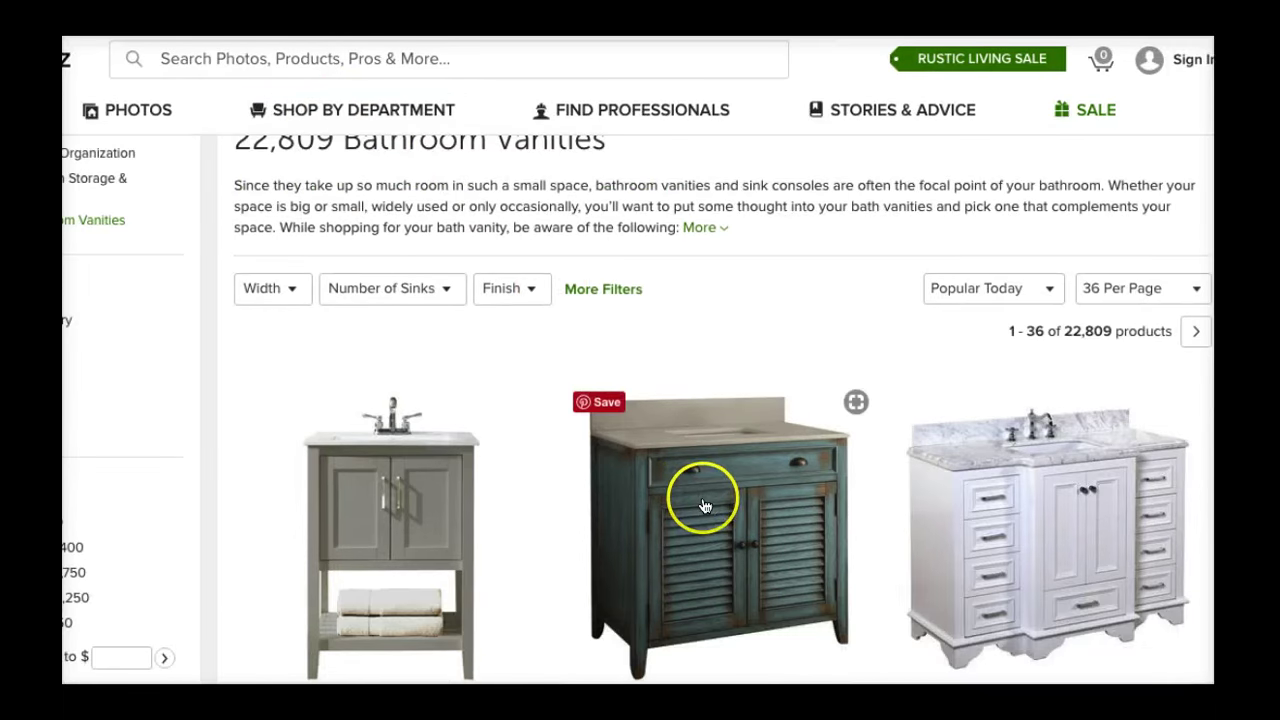
click(703, 505)
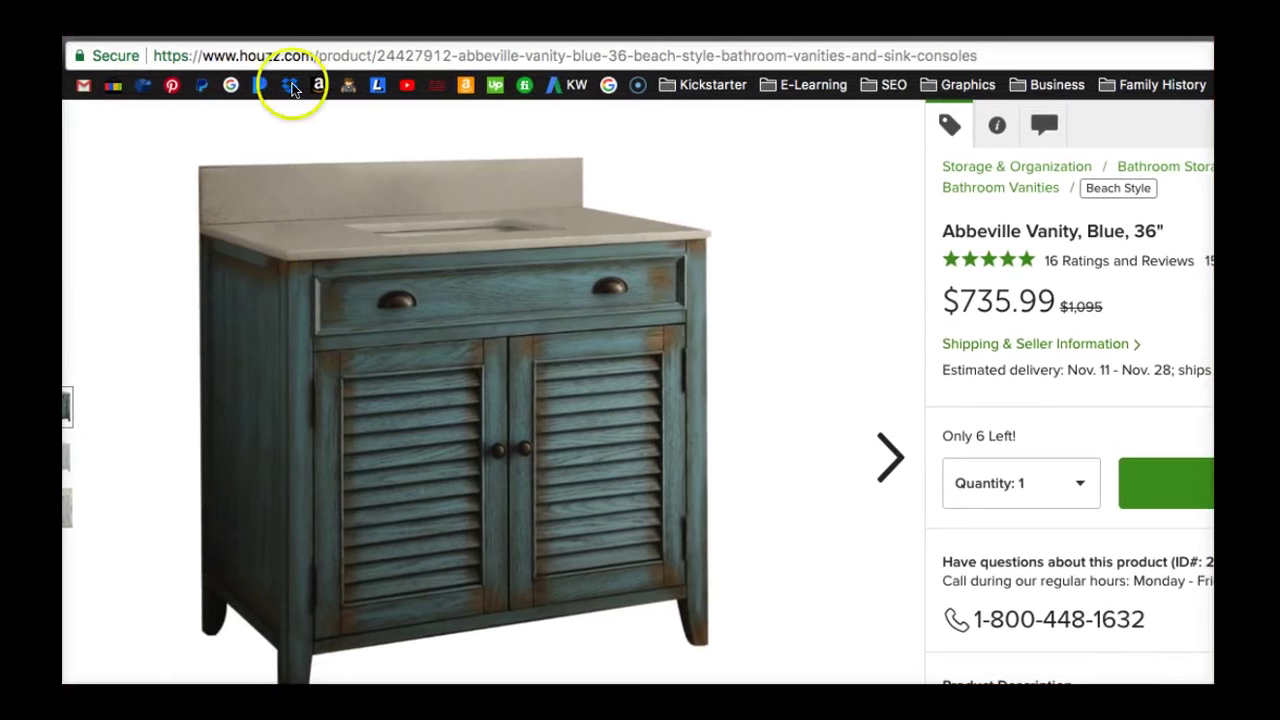
Step: Select the vanity page's web address and return to the Supplier's Item Link field in the SKU Grid form
click(285, 58)
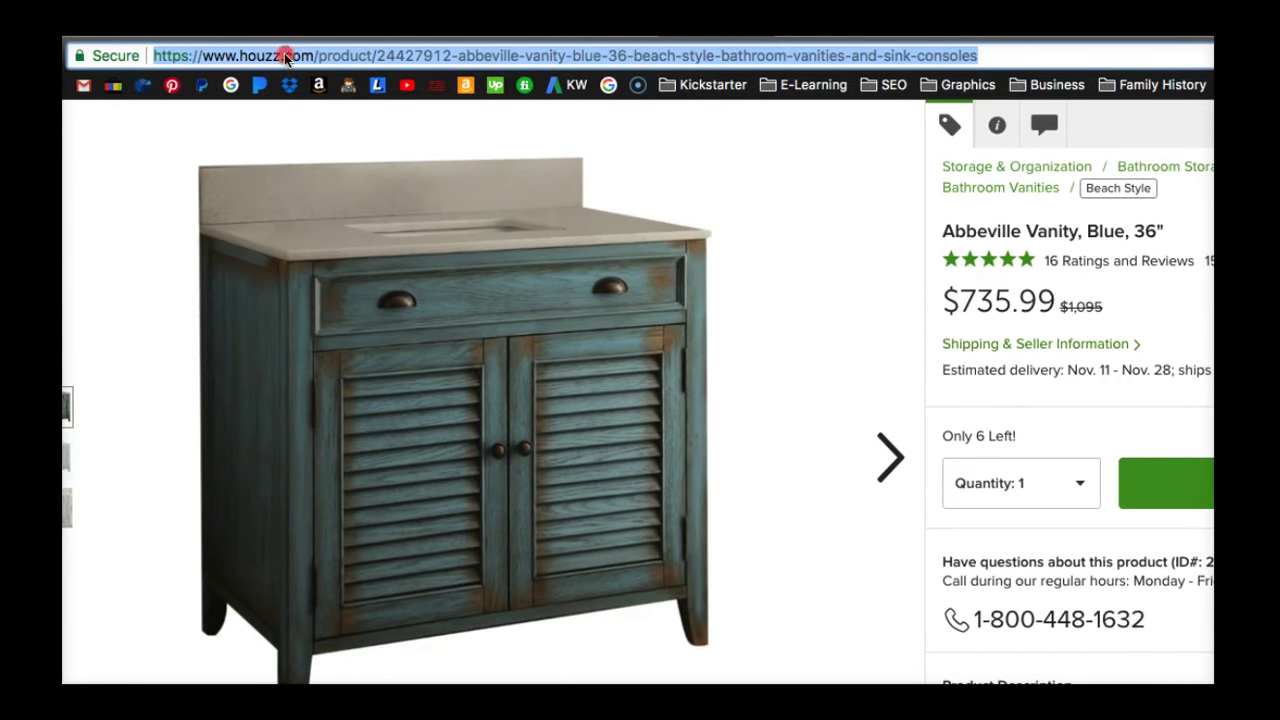
right_click(284, 53)
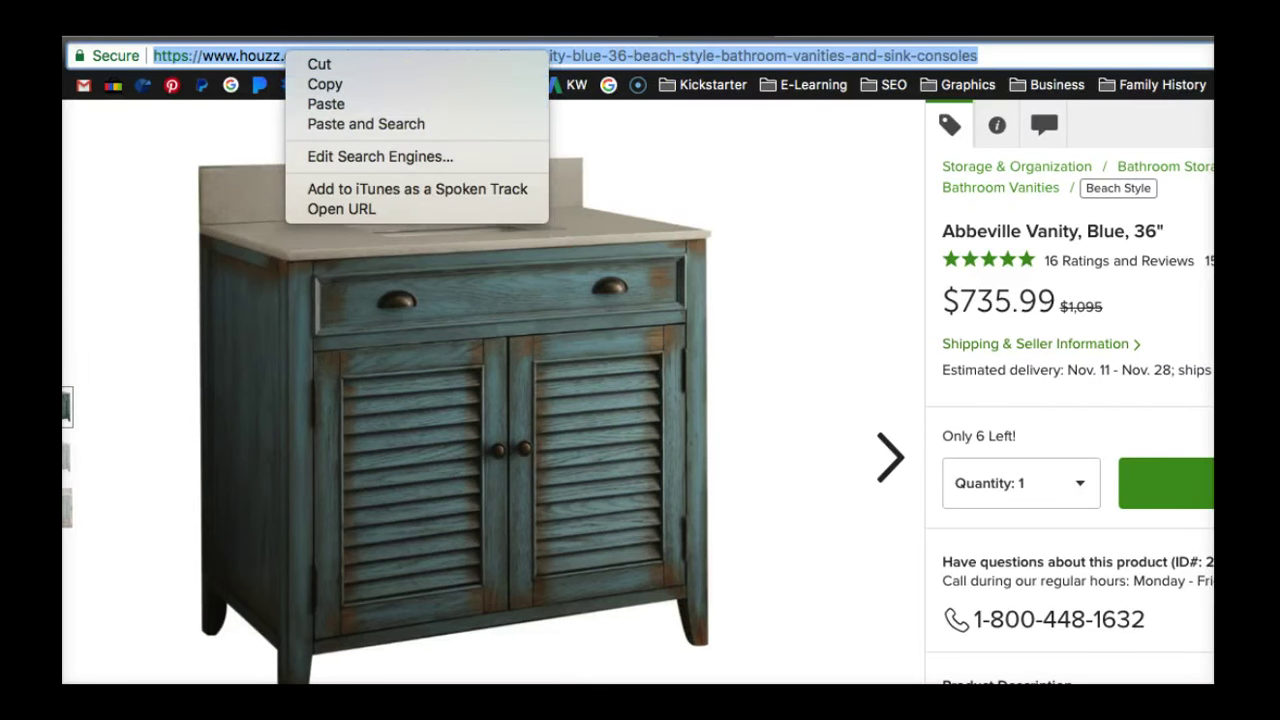
key(Escape)
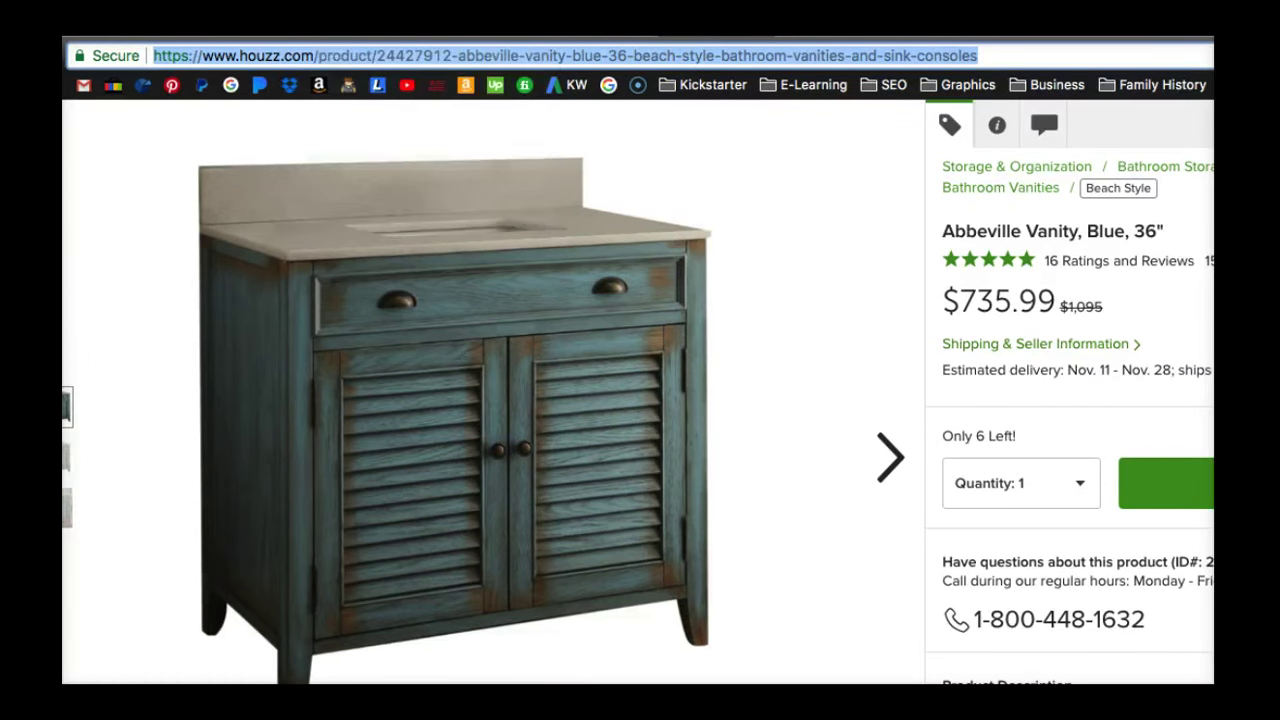
key(ctrl+Tab)
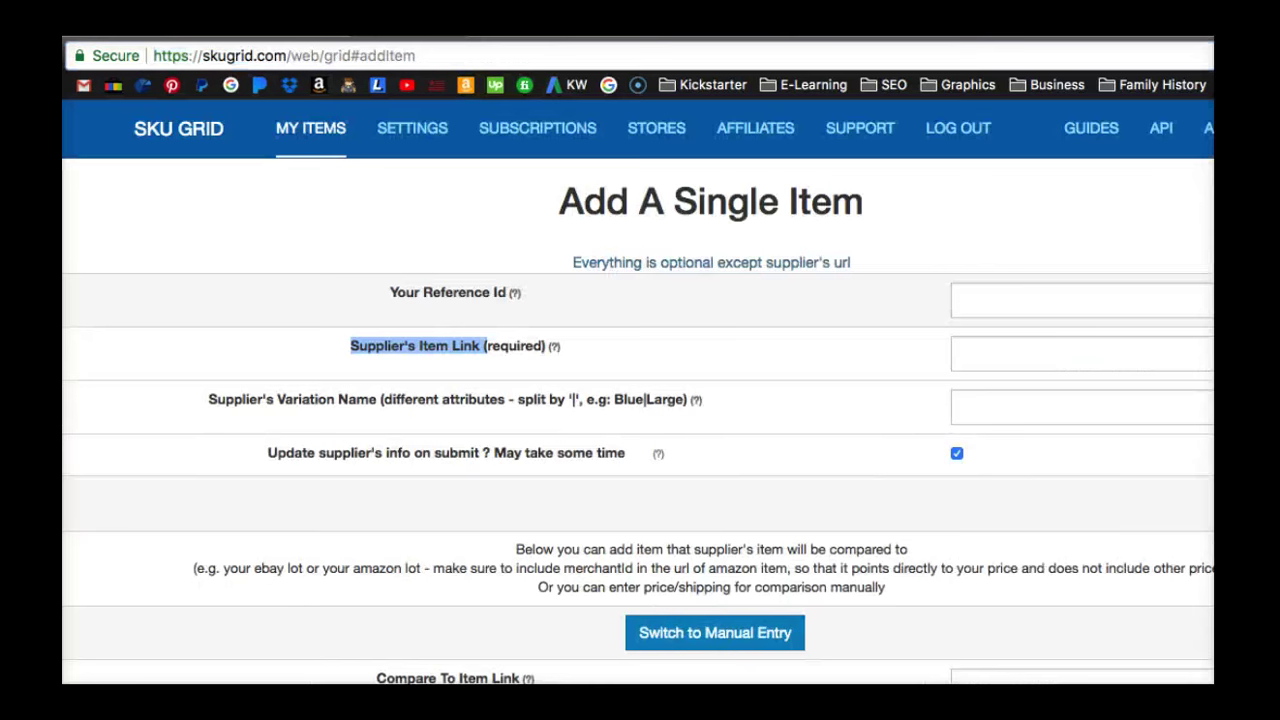
click(612, 345)
click(988, 350)
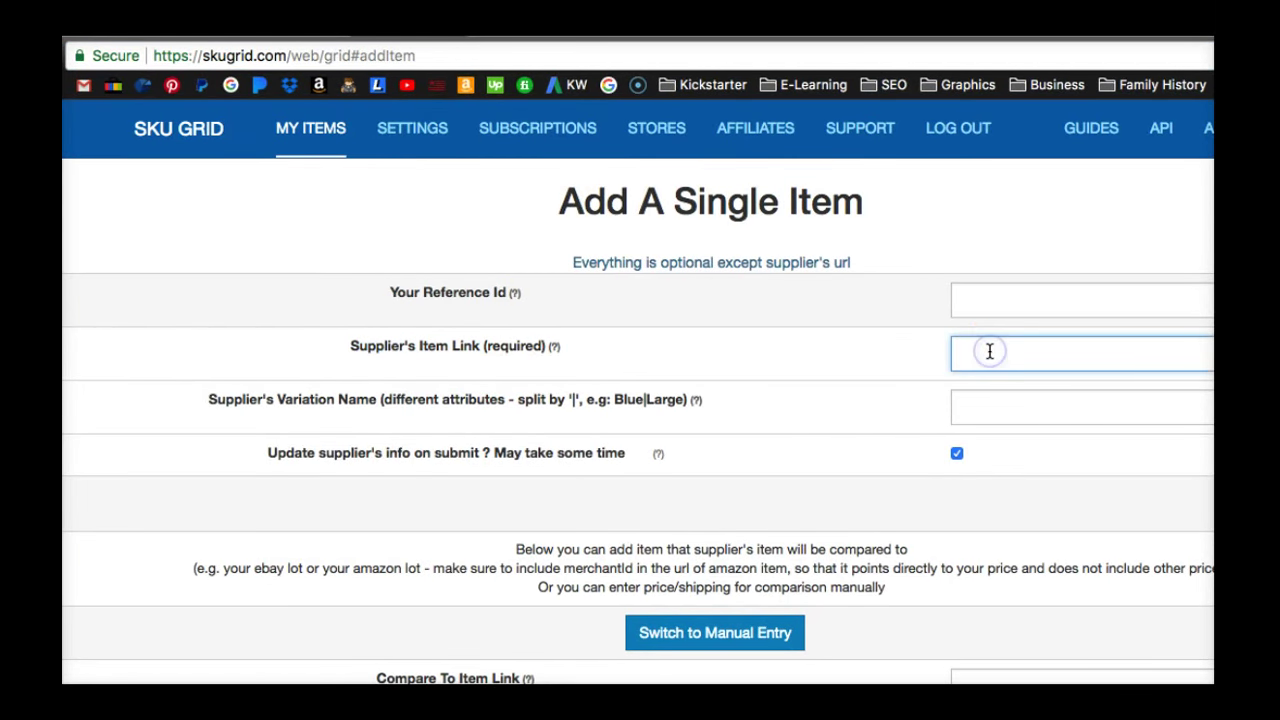
text(9998)
key(BackSpace)
key(BackSpace)
key(BackSpace)
key(BackSpace)
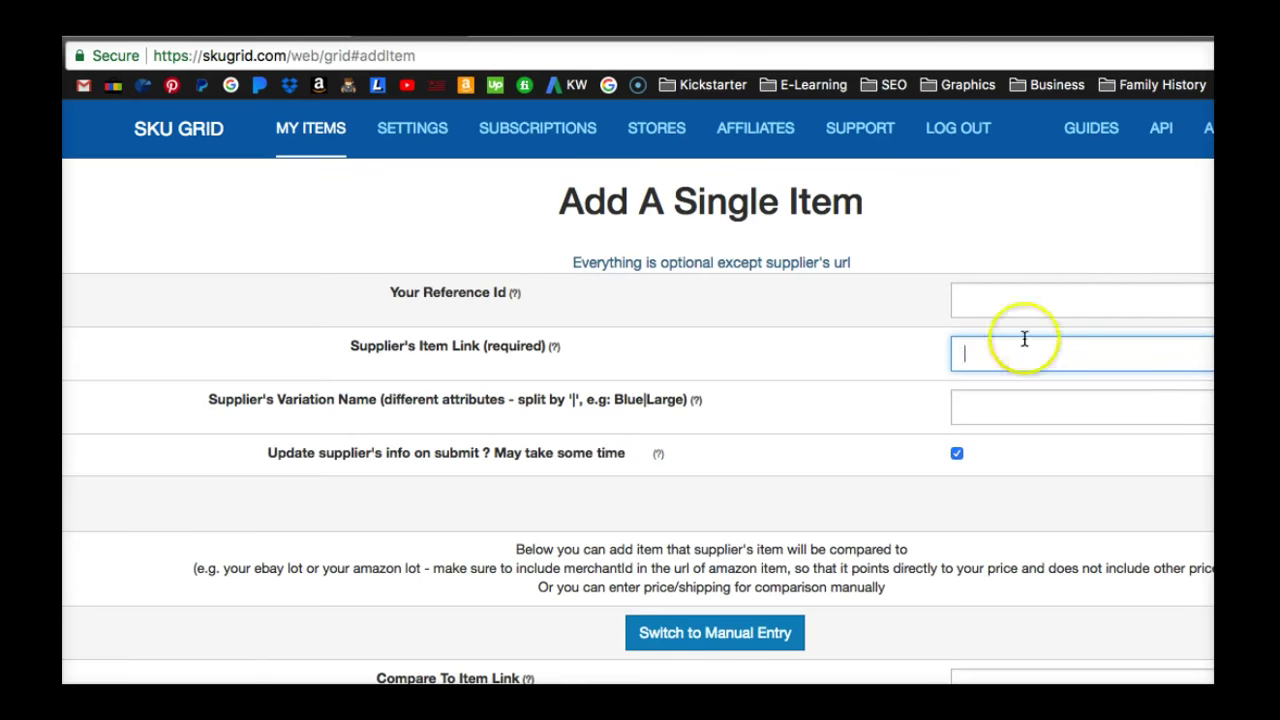
Step: Copy the Abbeville vanity's Houzz page address into the Supplier's Item Link field of the SKU Grid form
key(ctrl+Tab)
click(610, 53)
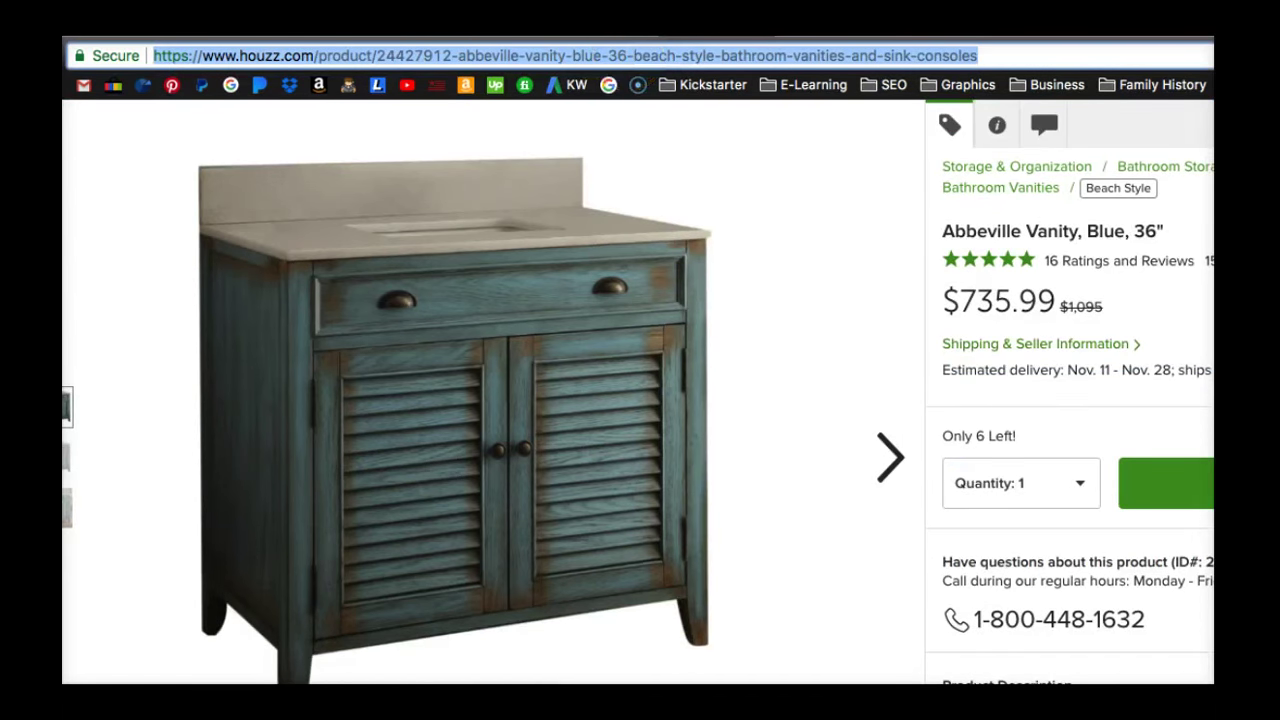
key(ctrl+c)
key(ctrl+shift+Tab)
key(ctrl+v)
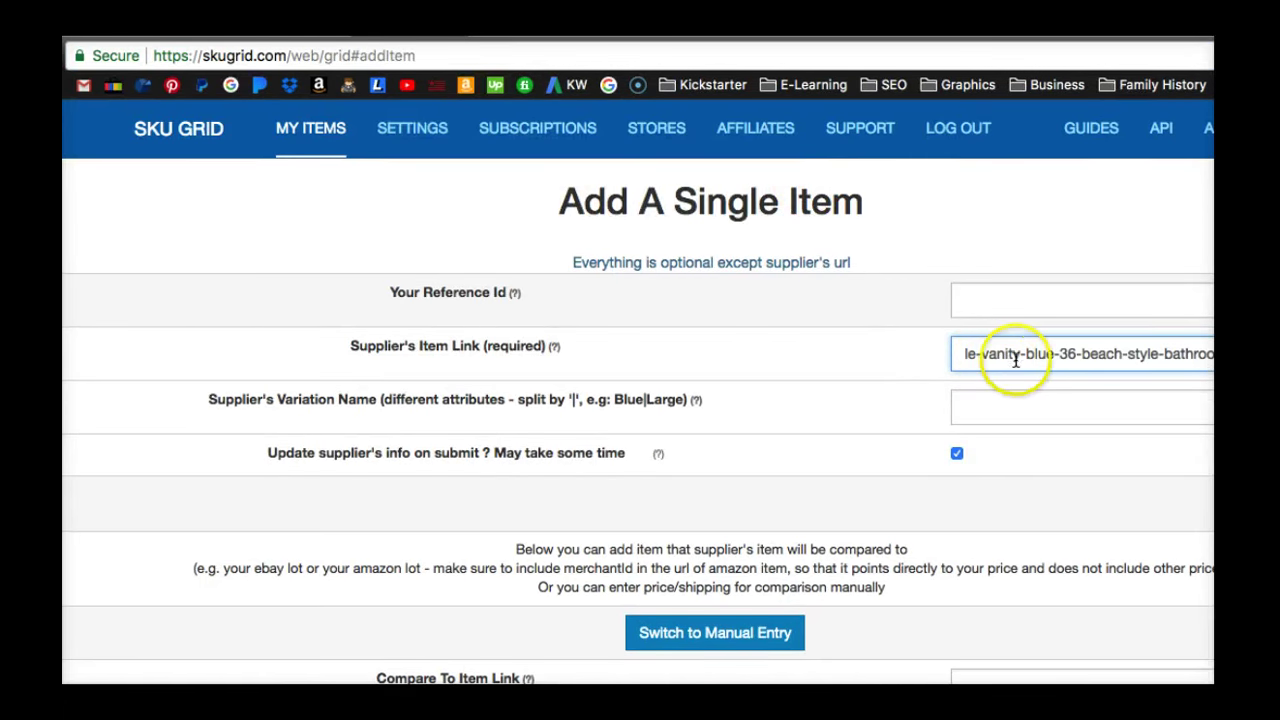
key(Home)
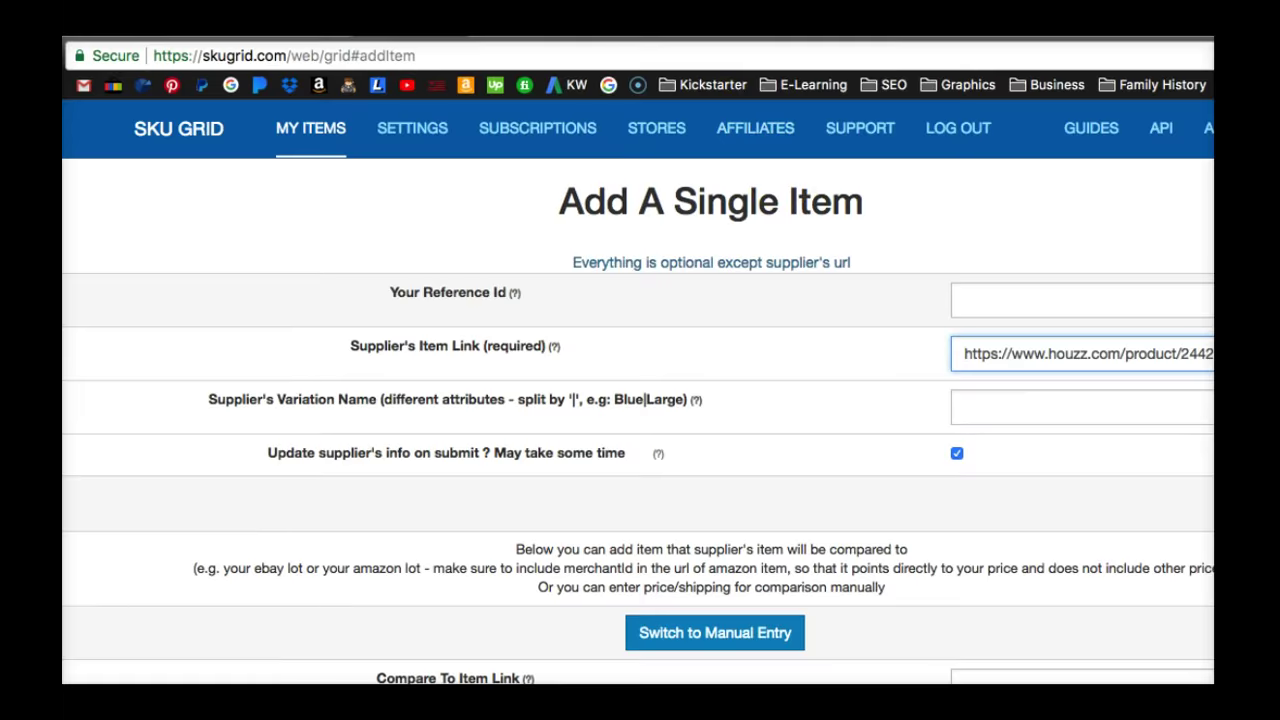
Step: Check the available quantity options for the Abbeville vanity on Houzz
click(765, 30)
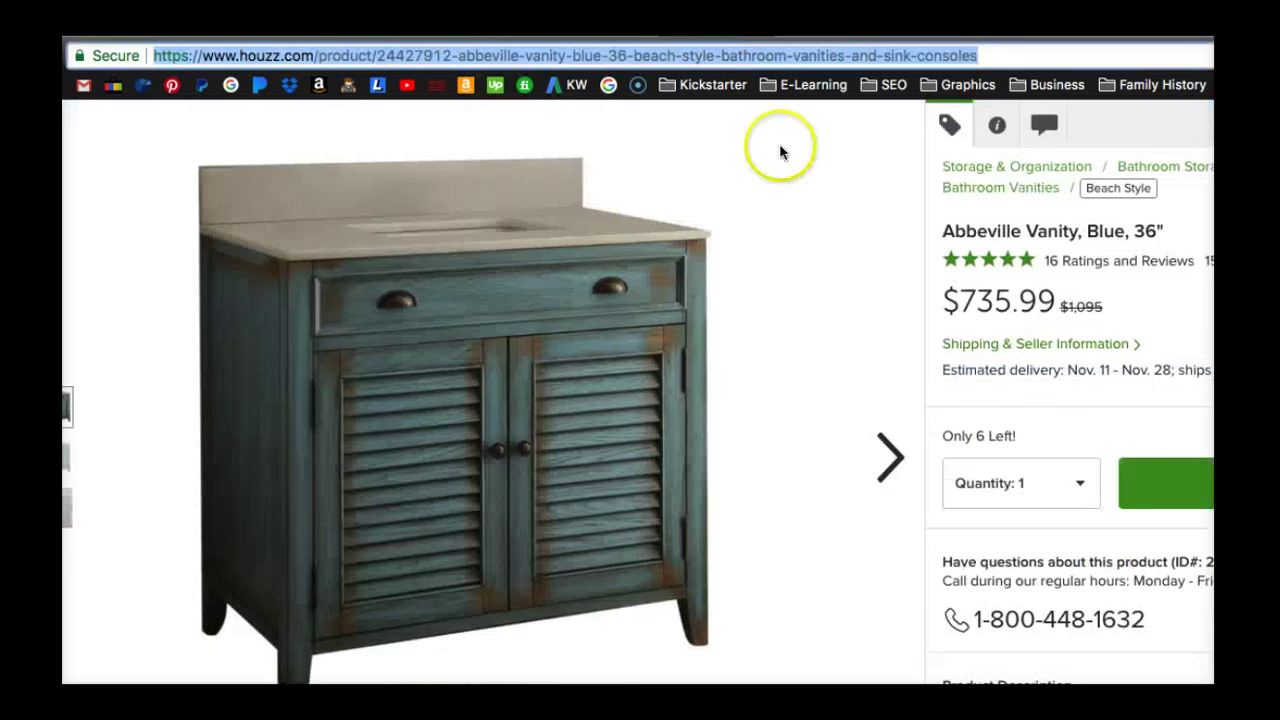
click(1089, 487)
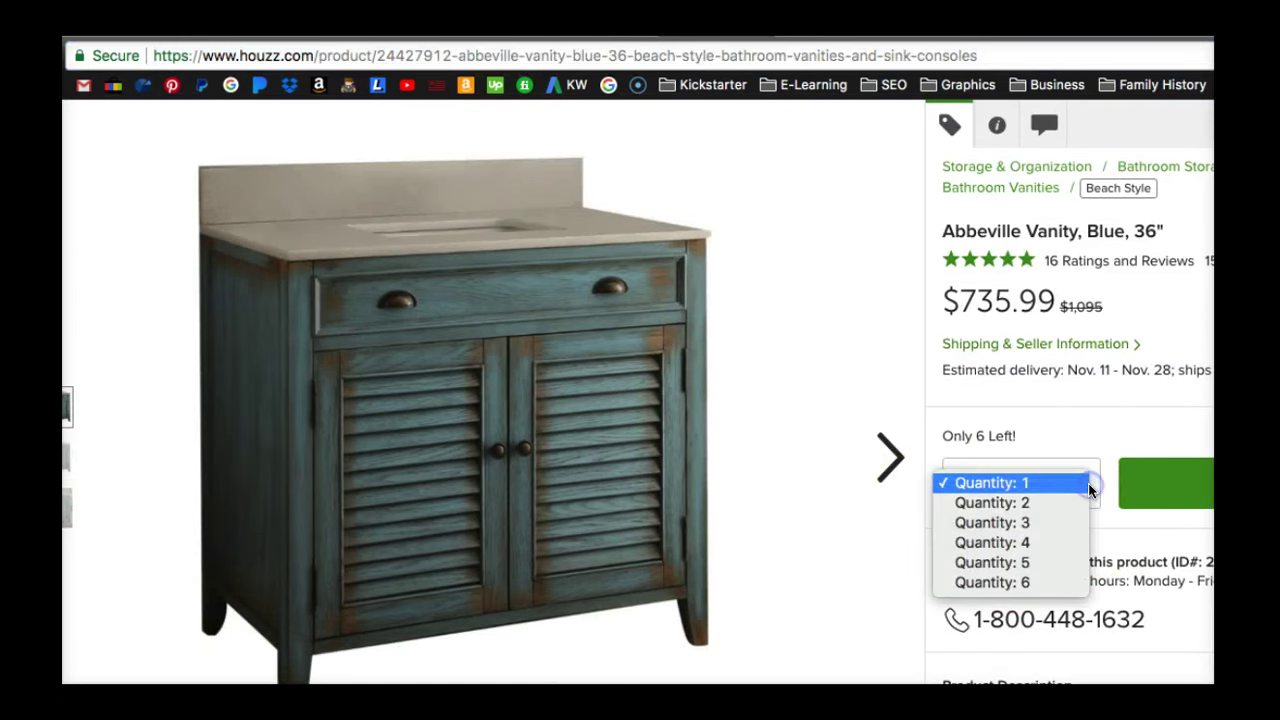
click(1141, 425)
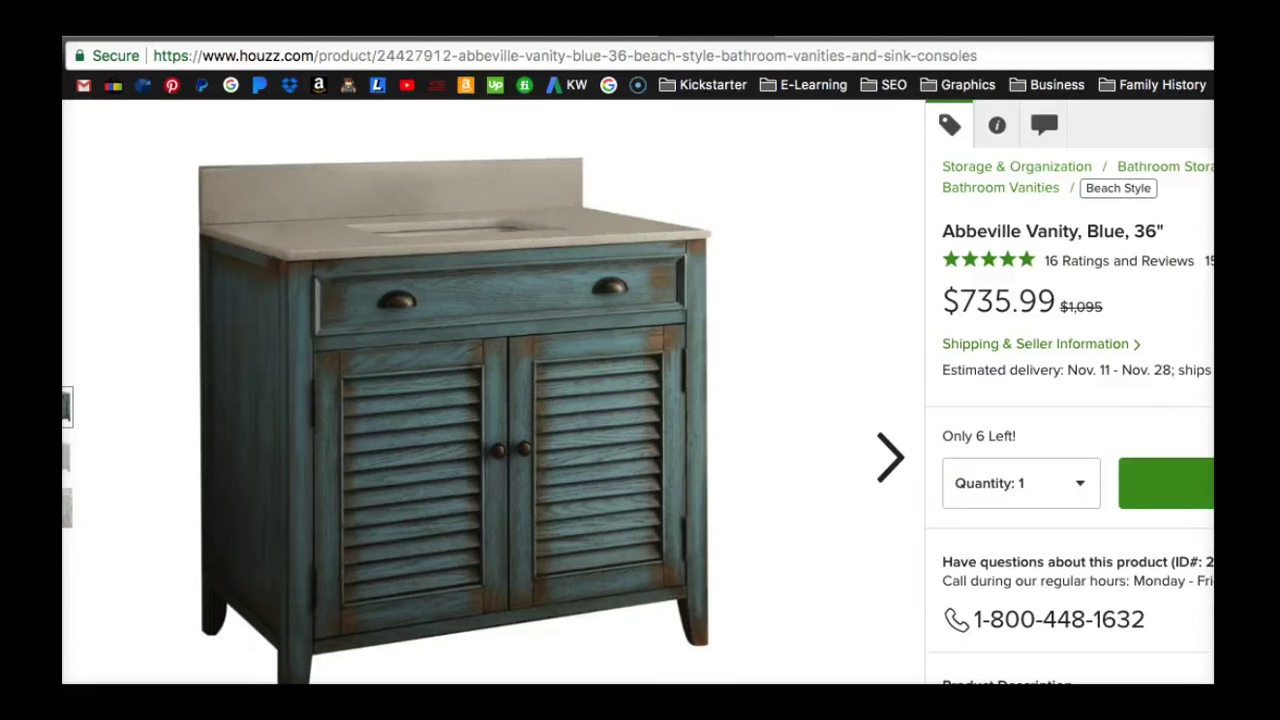
Step: Return to the SKU Grid form and read the help on updating the supplier's info on submit
key(ctrl+Tab)
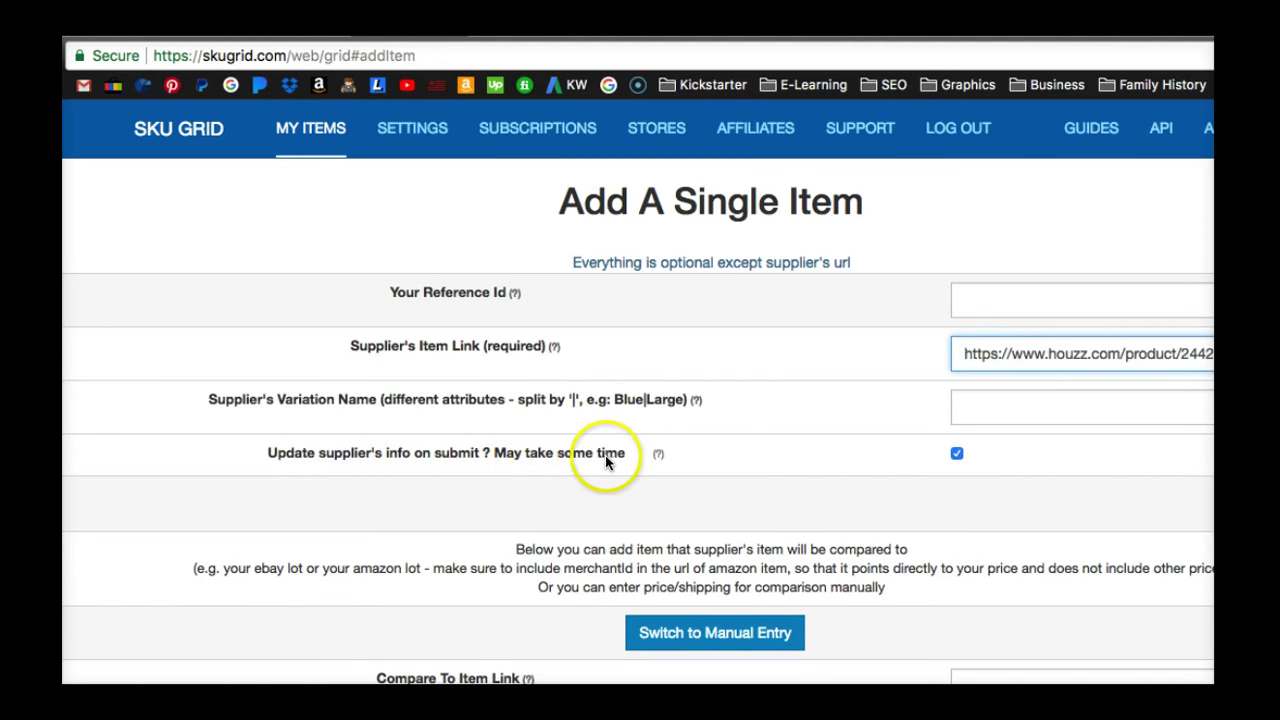
click(658, 456)
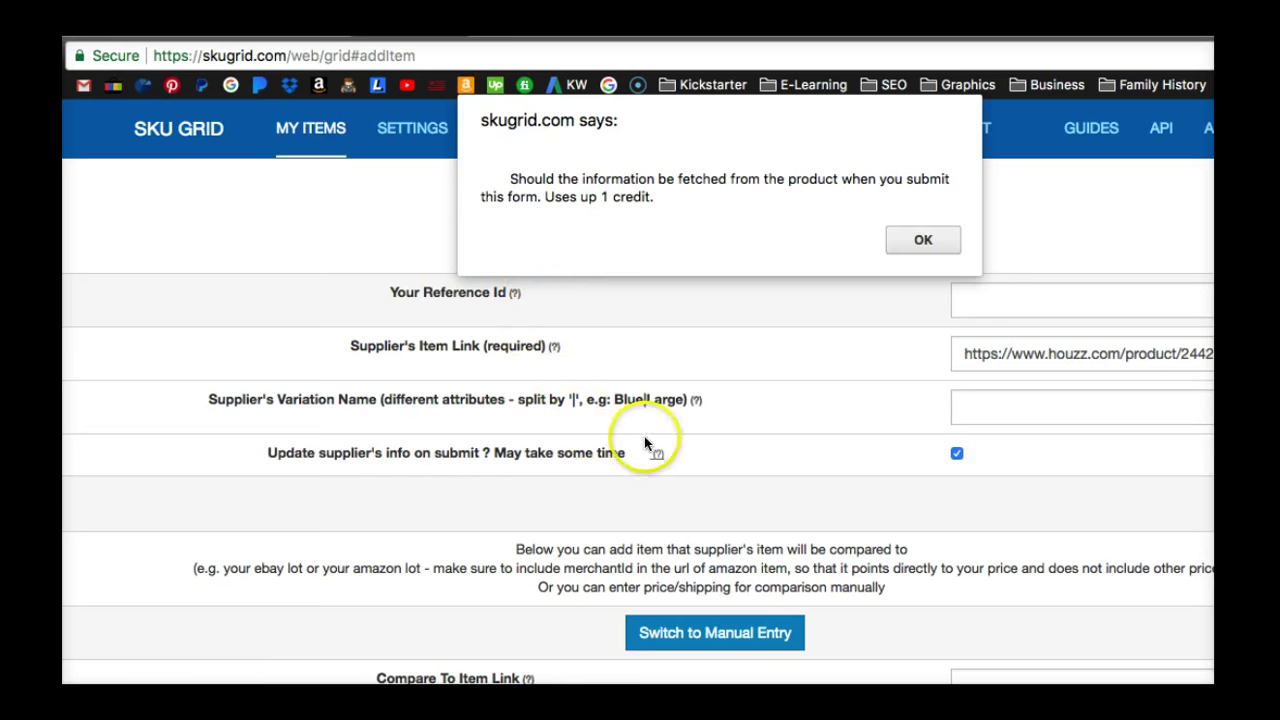
click(924, 241)
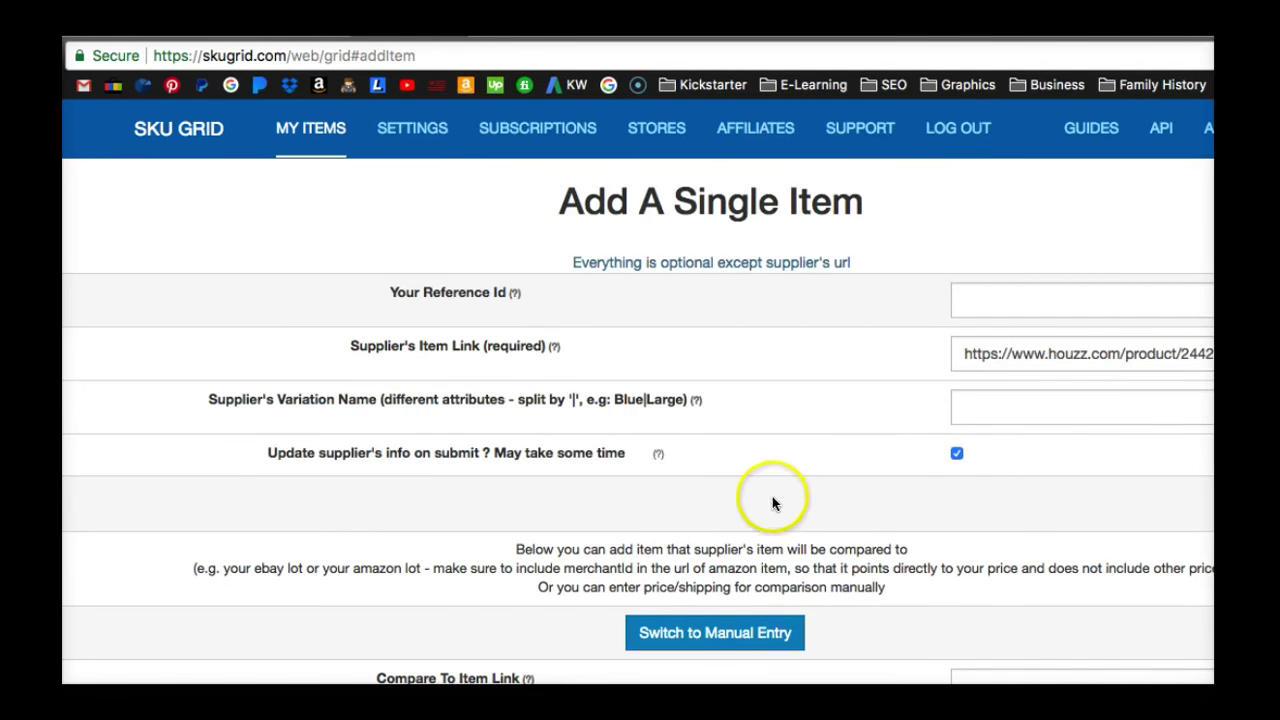
Step: Read the help on the Compare To Item Link field in the Add A Single Item form
scroll(772, 500, down, 4)
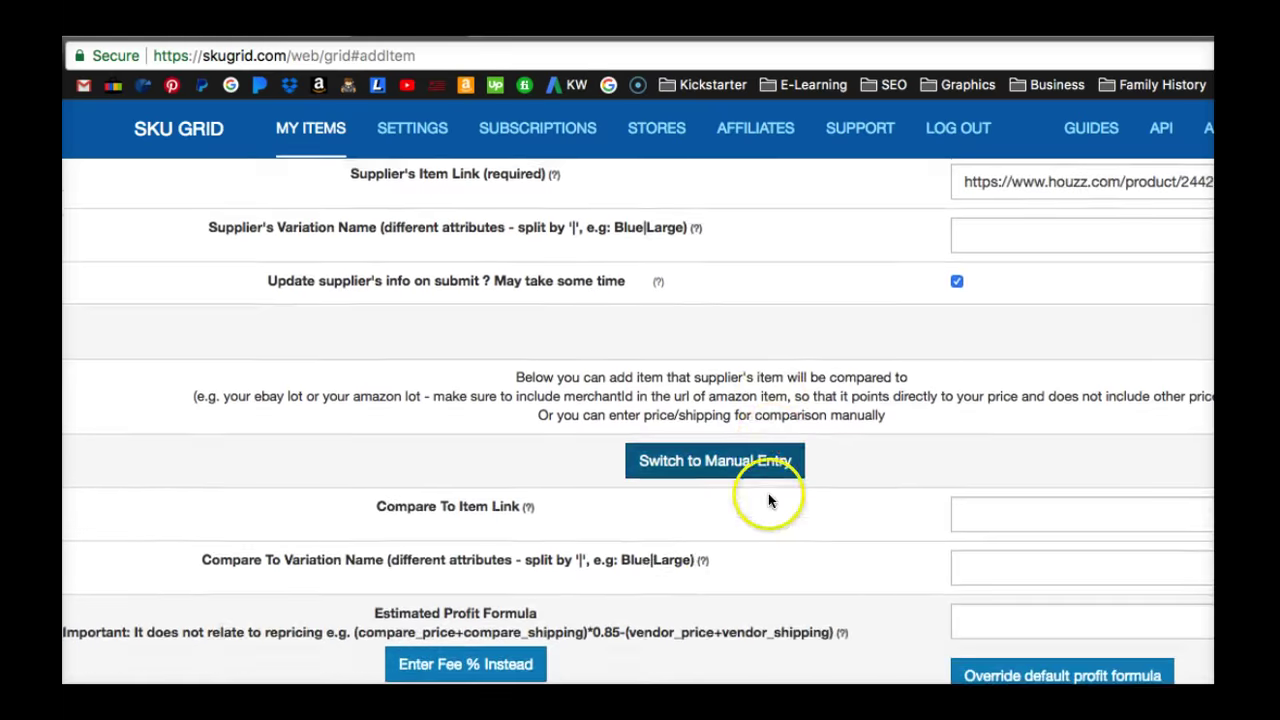
scroll(768, 493, down, 2)
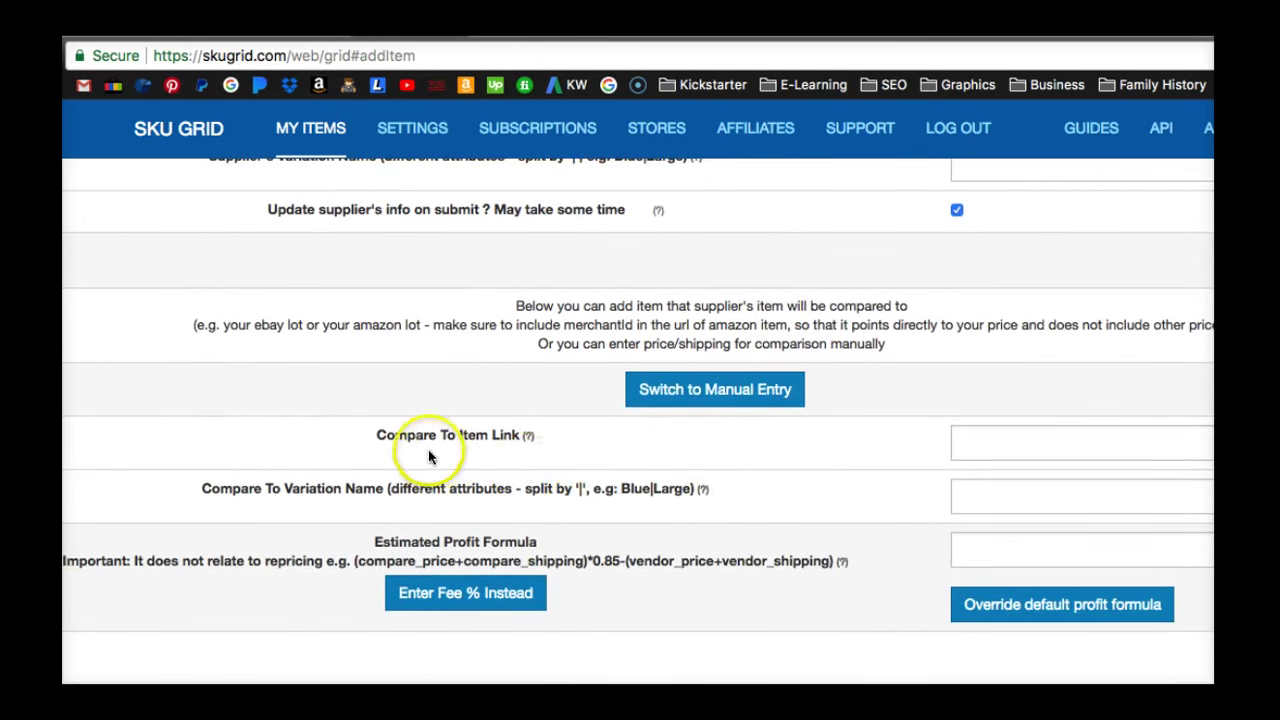
click(527, 439)
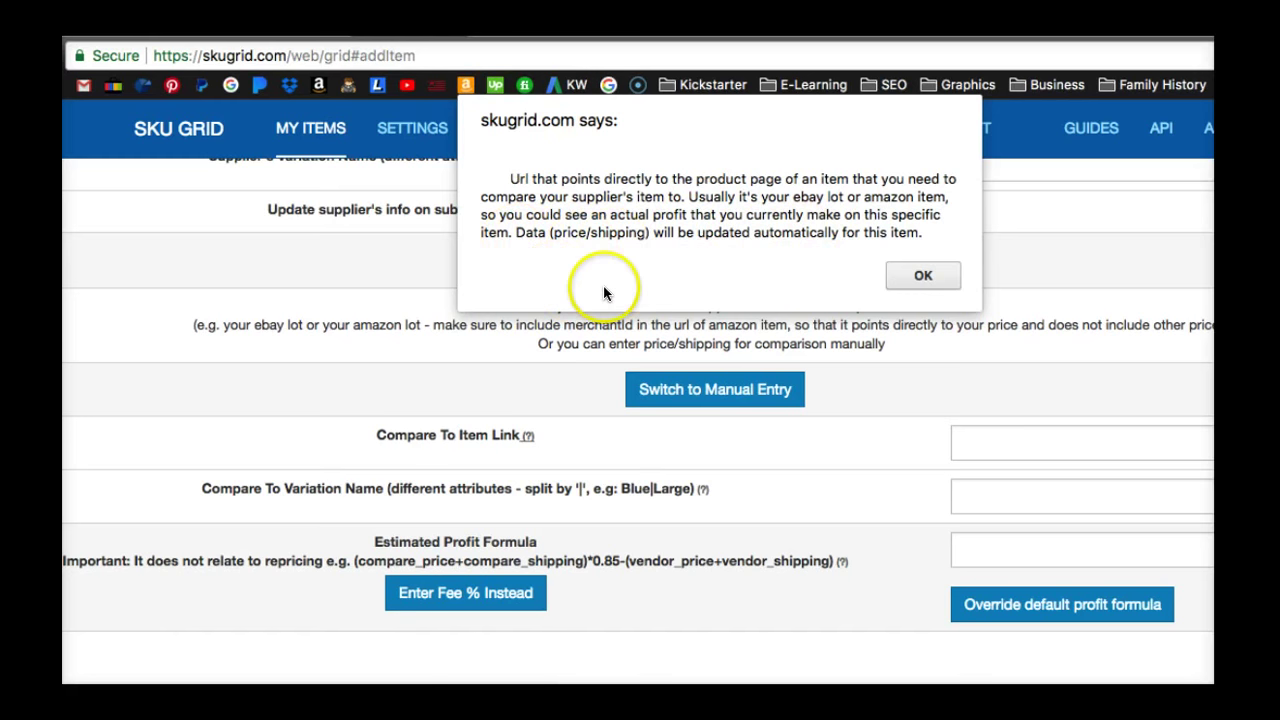
click(920, 276)
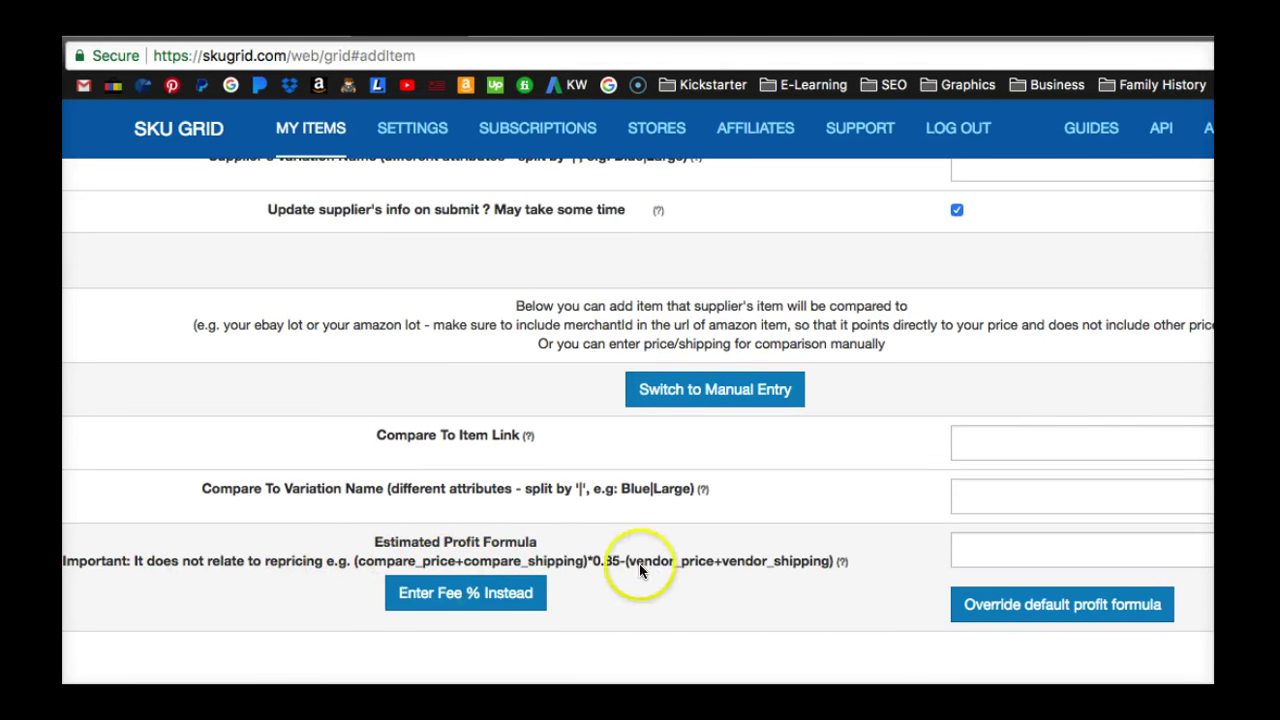
Step: Override the default profit formula and enter 30 as the Estimated Profit Formula
click(1006, 552)
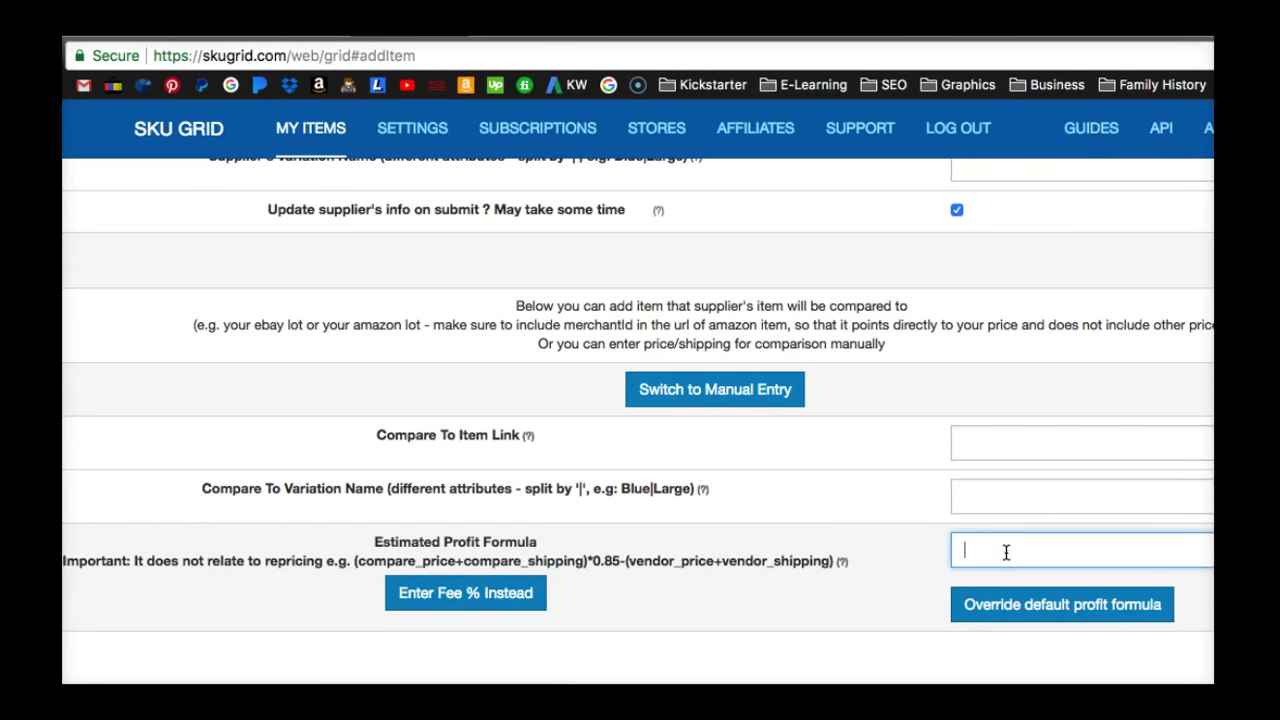
click(1010, 552)
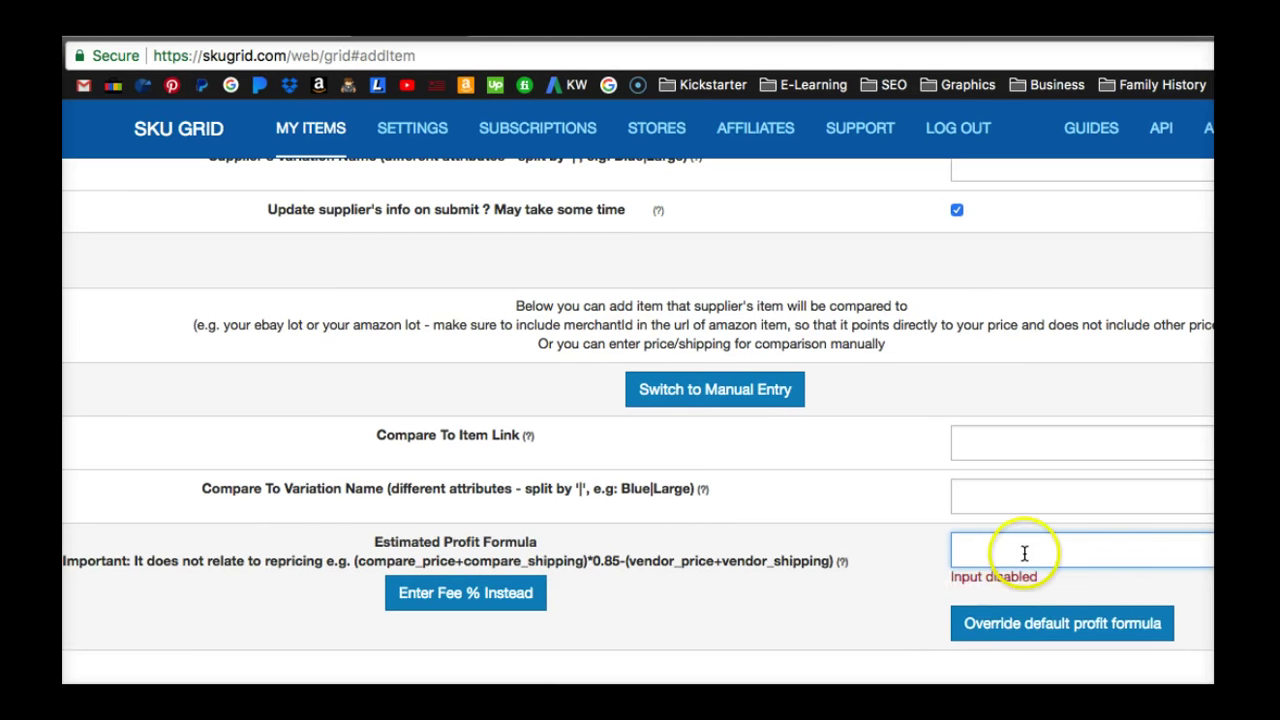
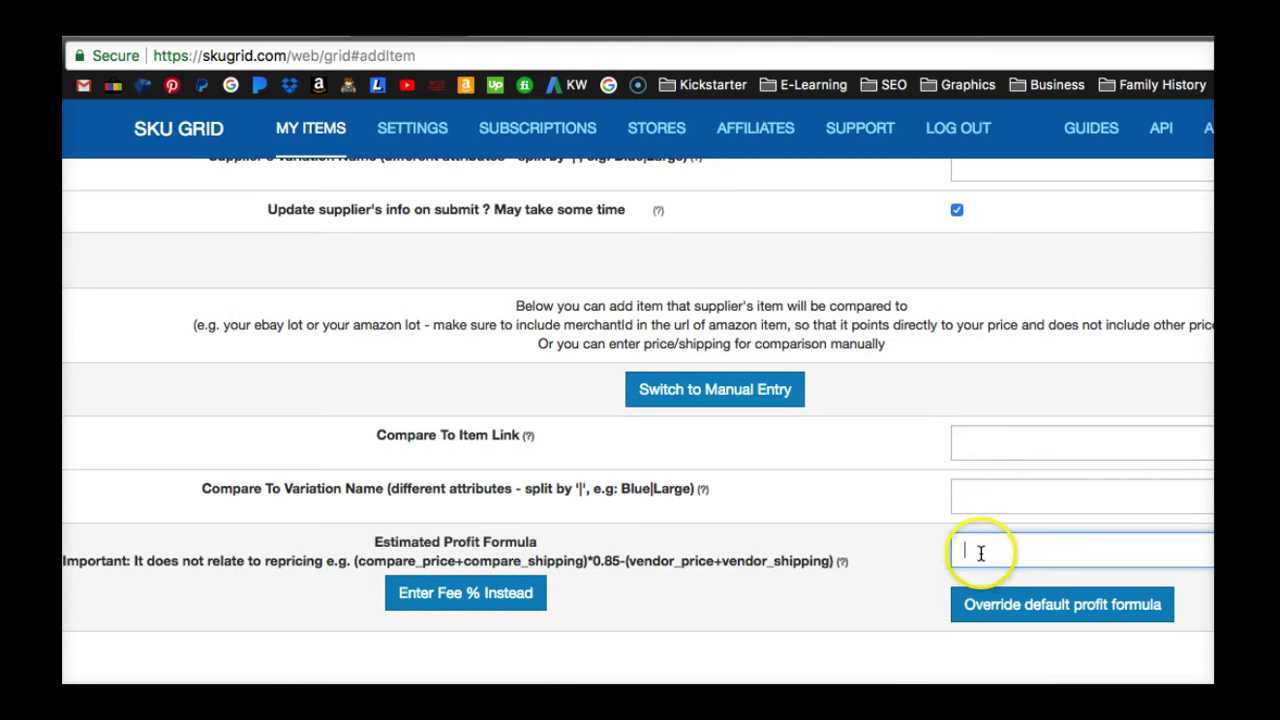
click(993, 607)
click(982, 544)
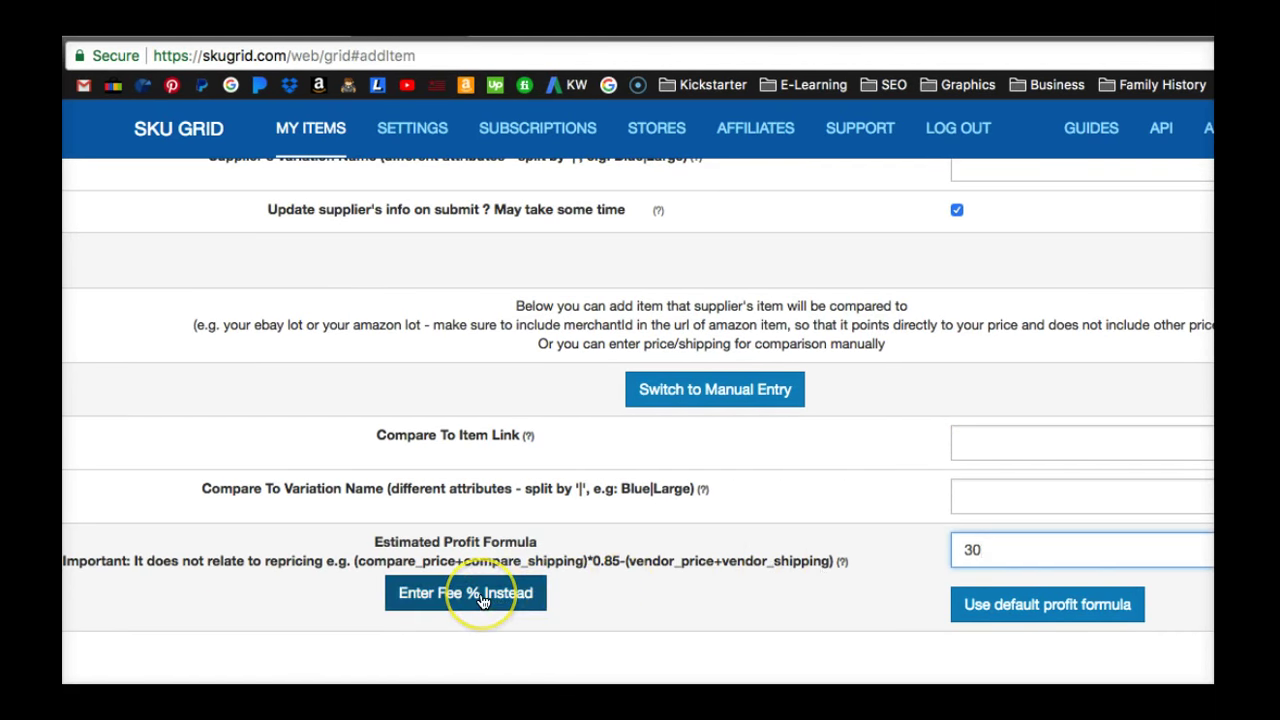
Step: Set the item's Reprice Marketplace to Ebay USA (US)
scroll(731, 551, down, 3)
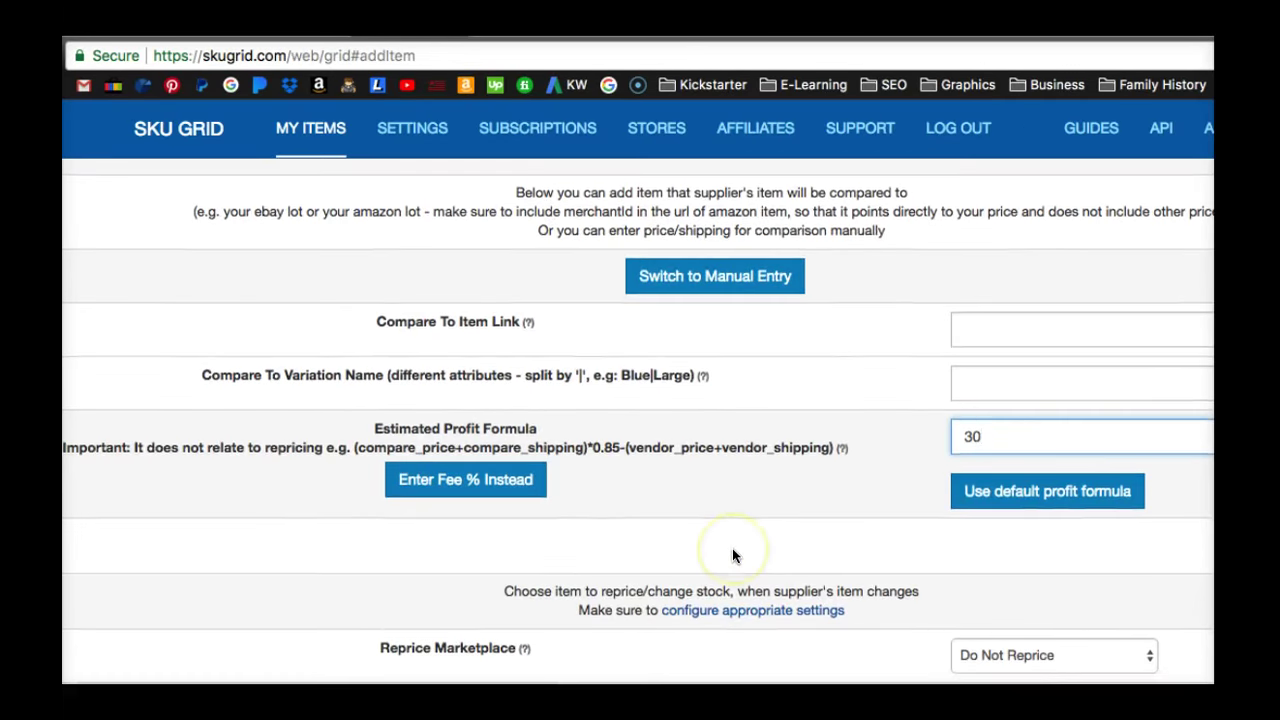
scroll(732, 548, down, 5)
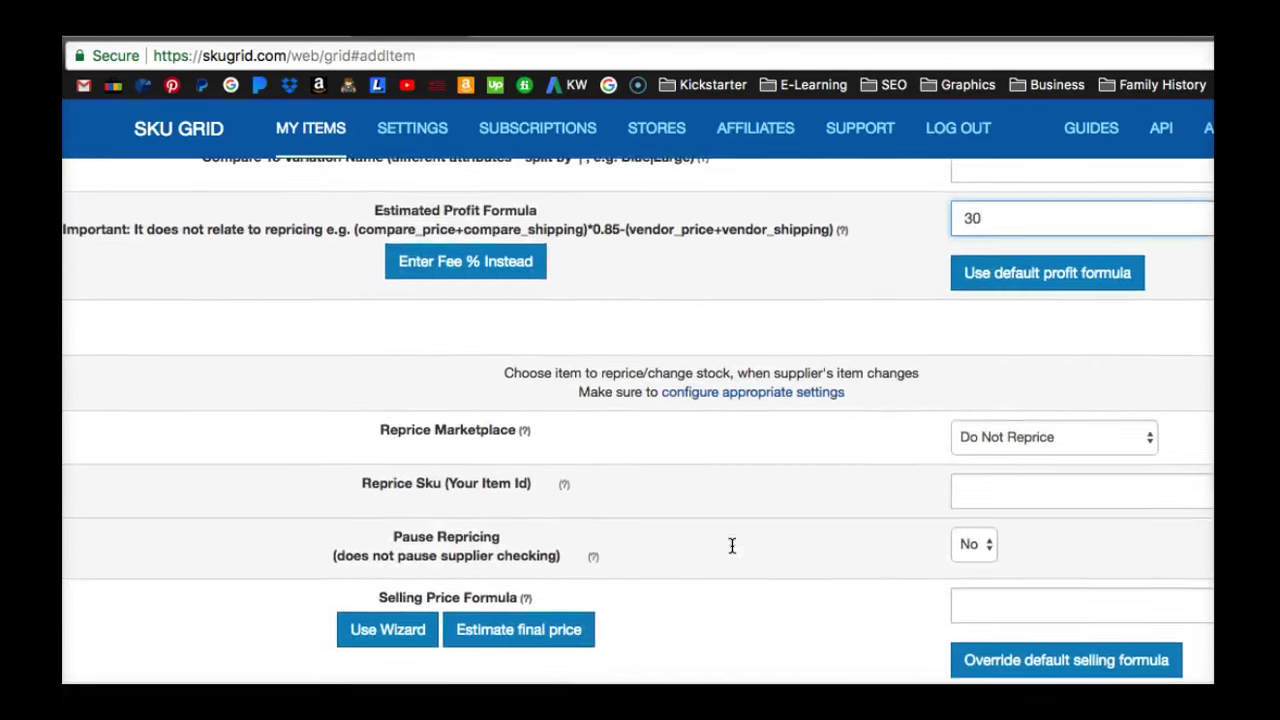
scroll(732, 545, down, 3)
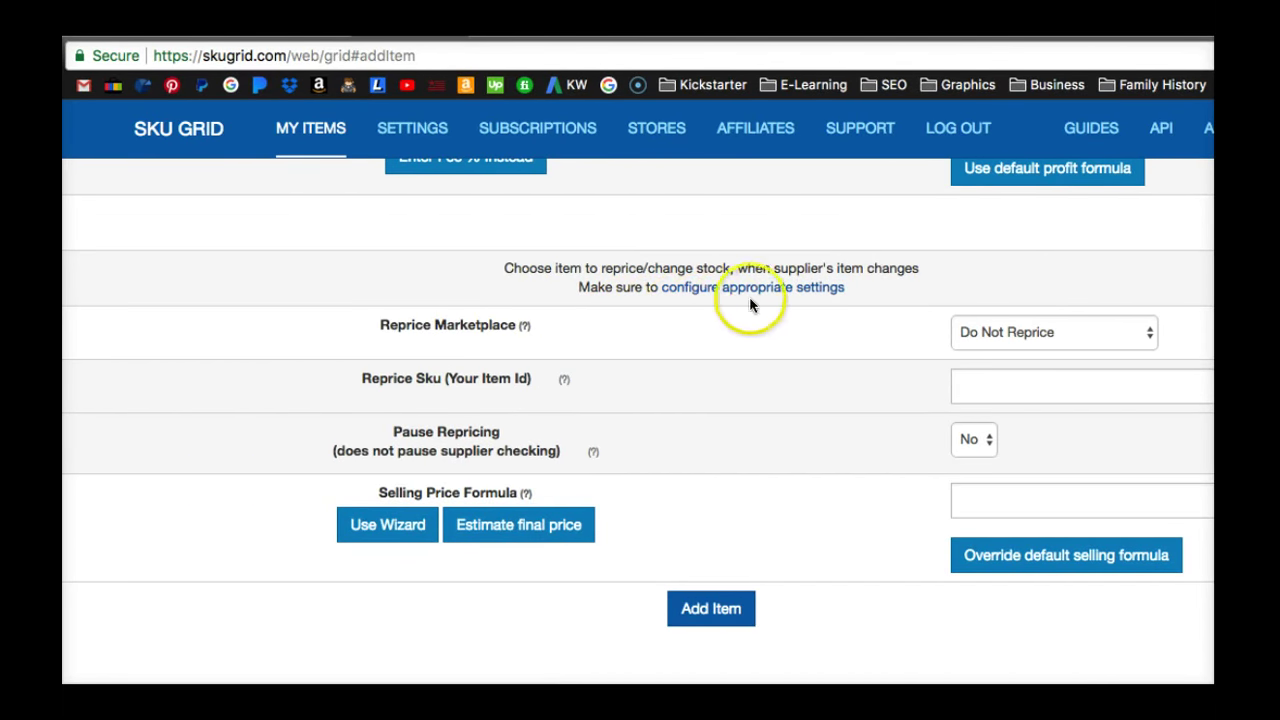
click(1072, 342)
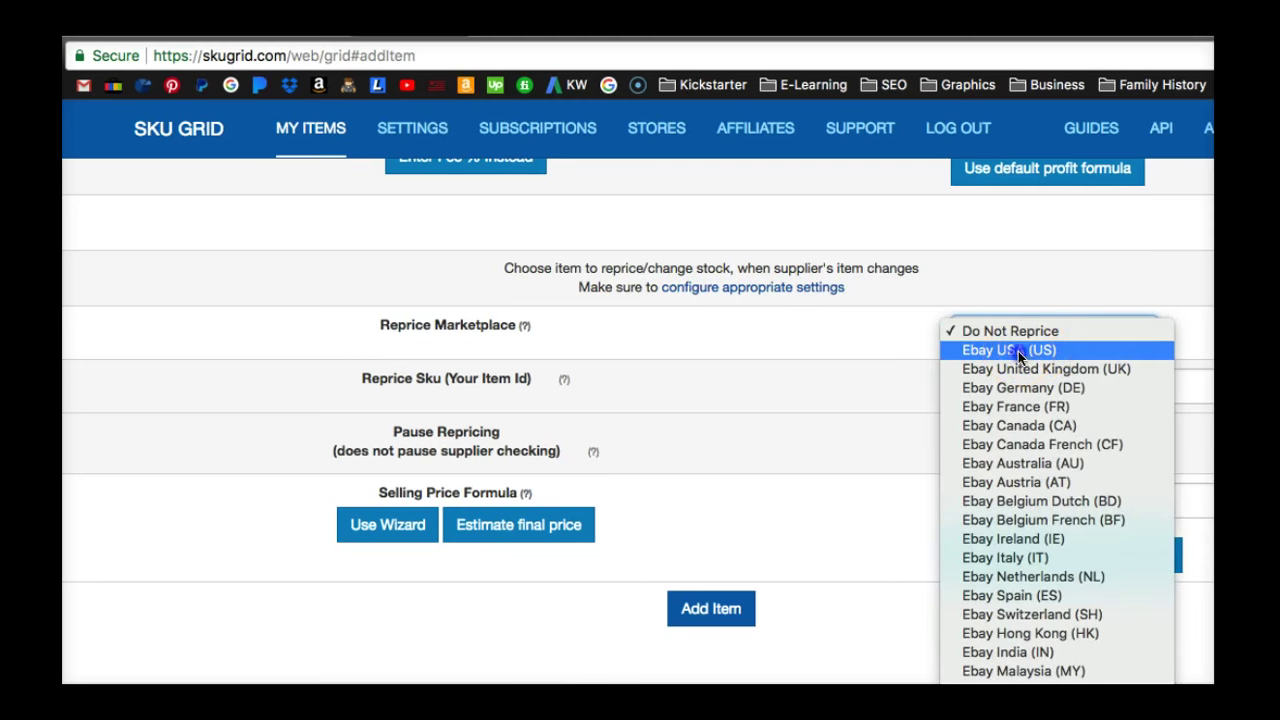
click(1030, 350)
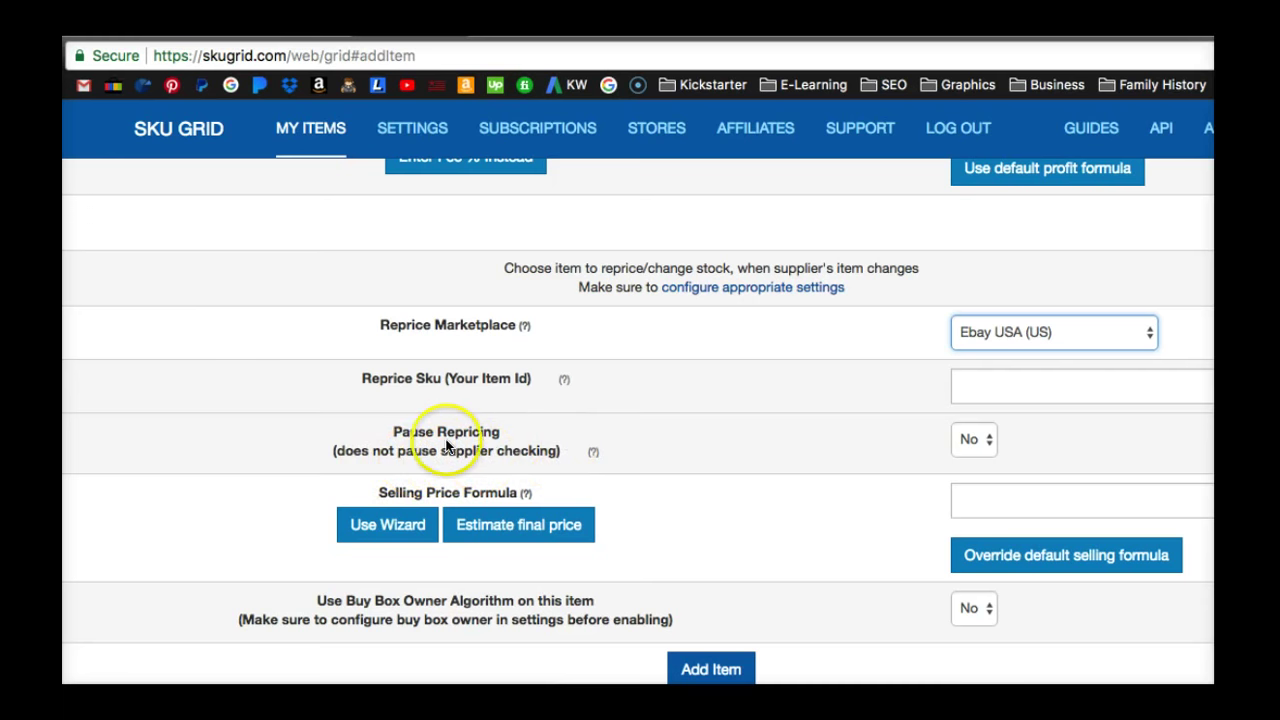
Step: Check the Pause Repricing options without changing them and read the help on the Selling Price Formula
click(968, 443)
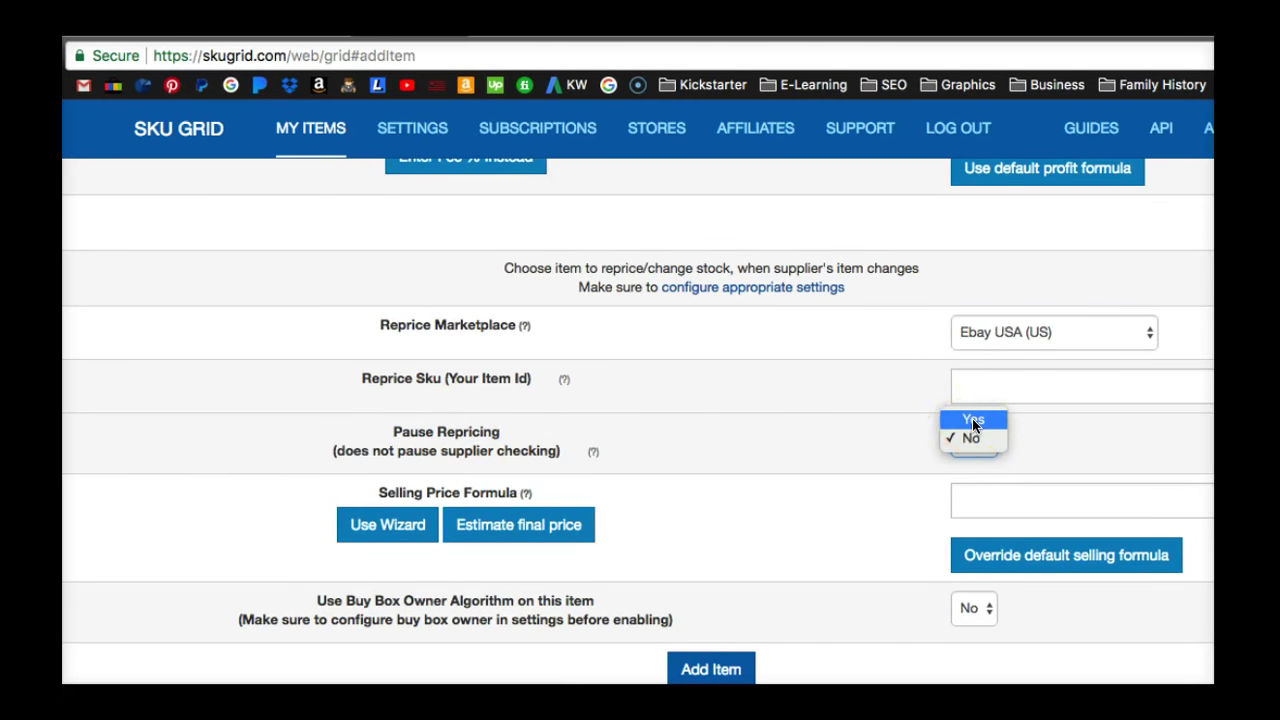
click(390, 428)
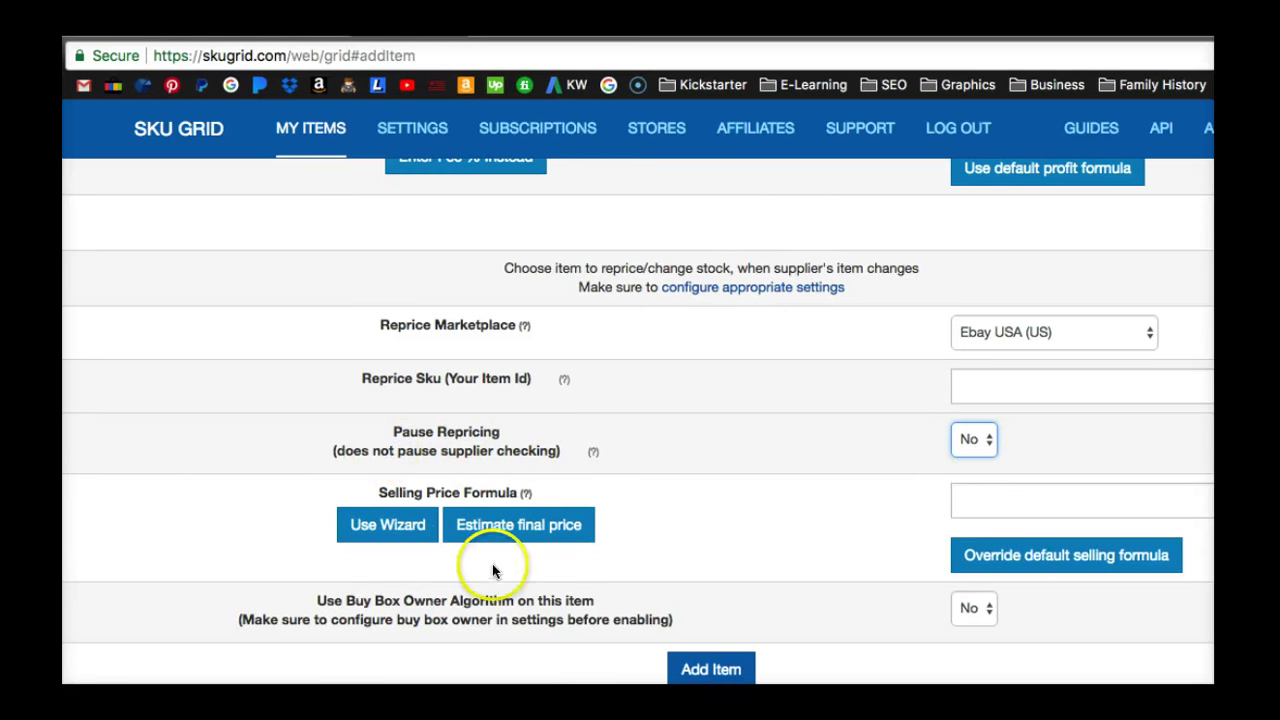
click(524, 493)
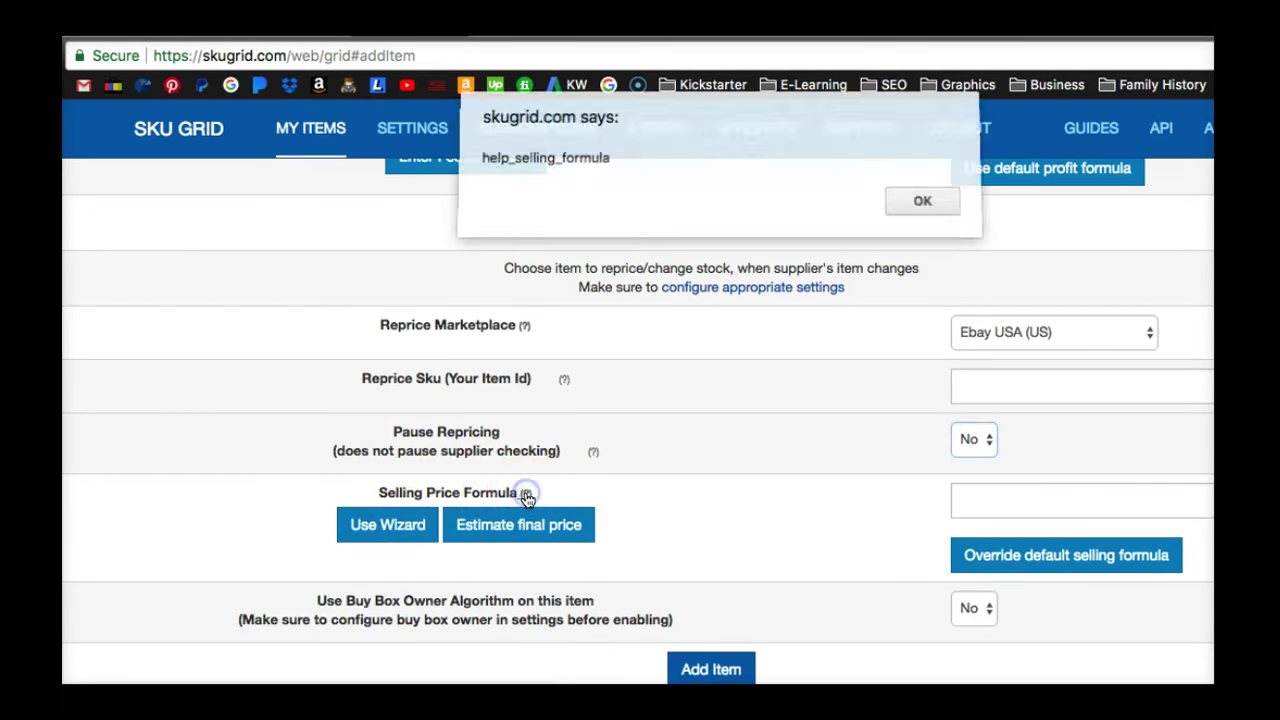
click(905, 203)
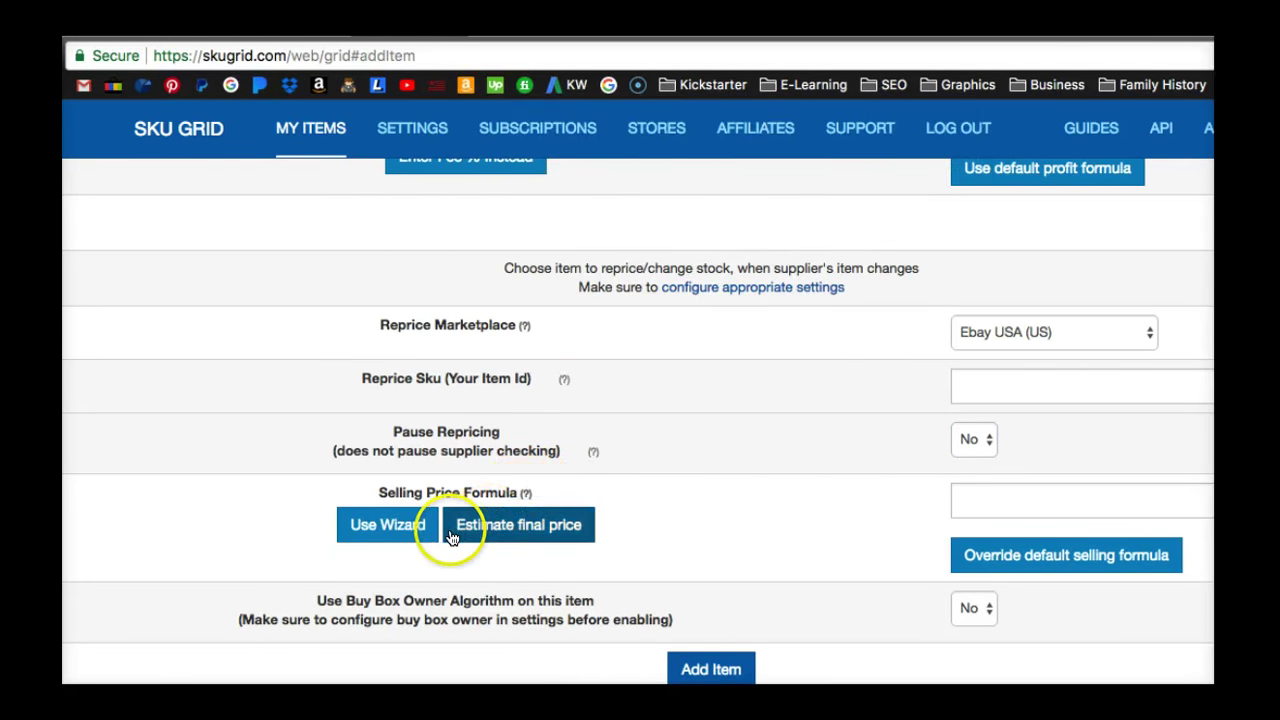
Step: Override the default selling formula and generate a Selling Price Formula with a 30% margin using the Formula Wizard
click(384, 529)
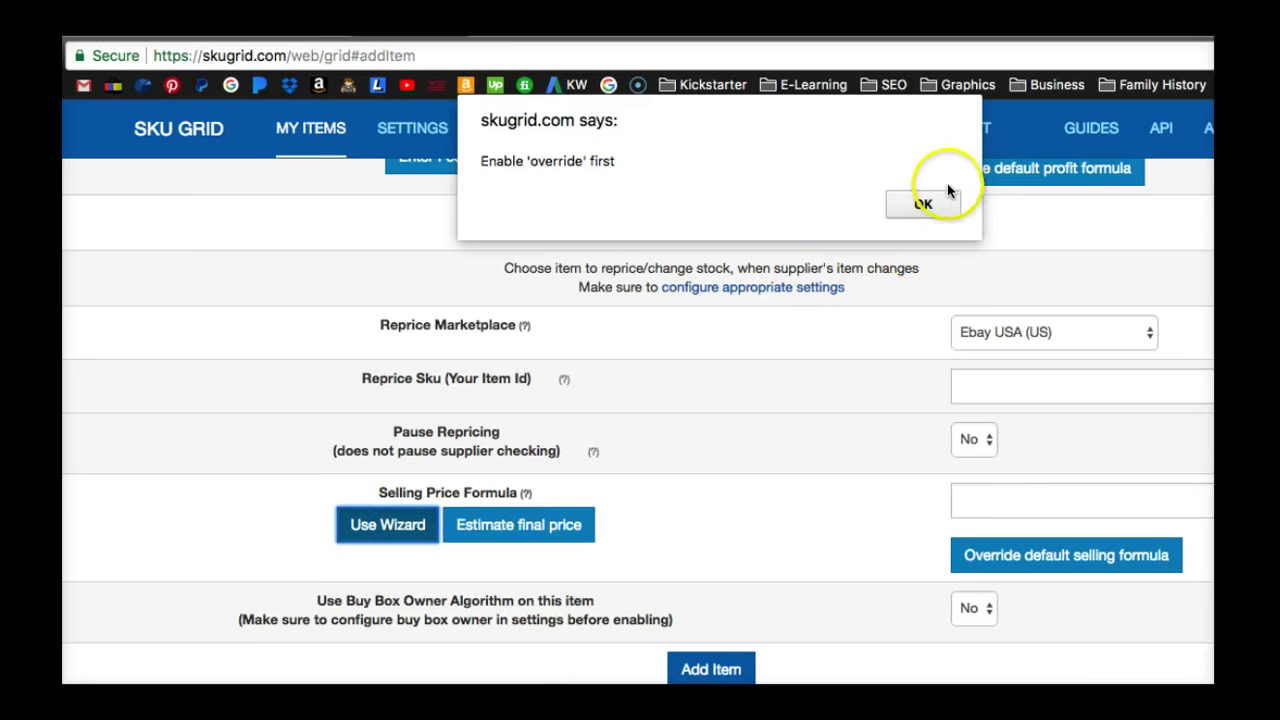
click(909, 207)
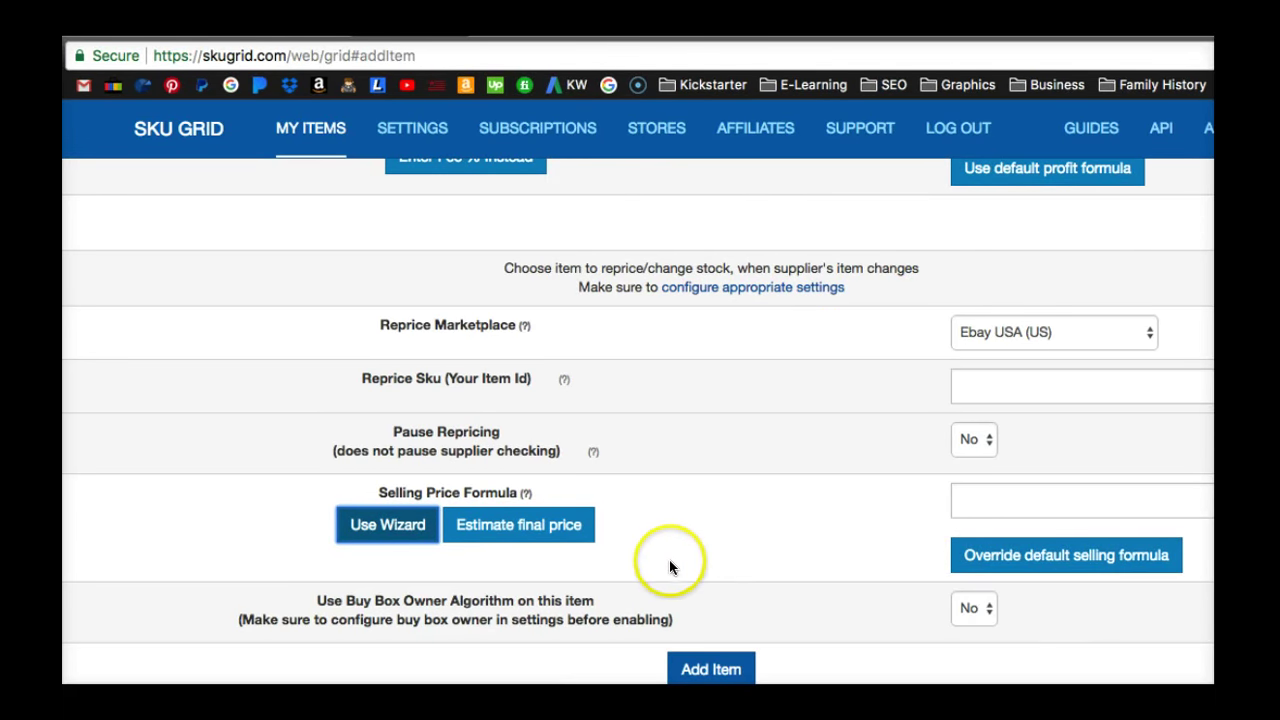
click(1014, 548)
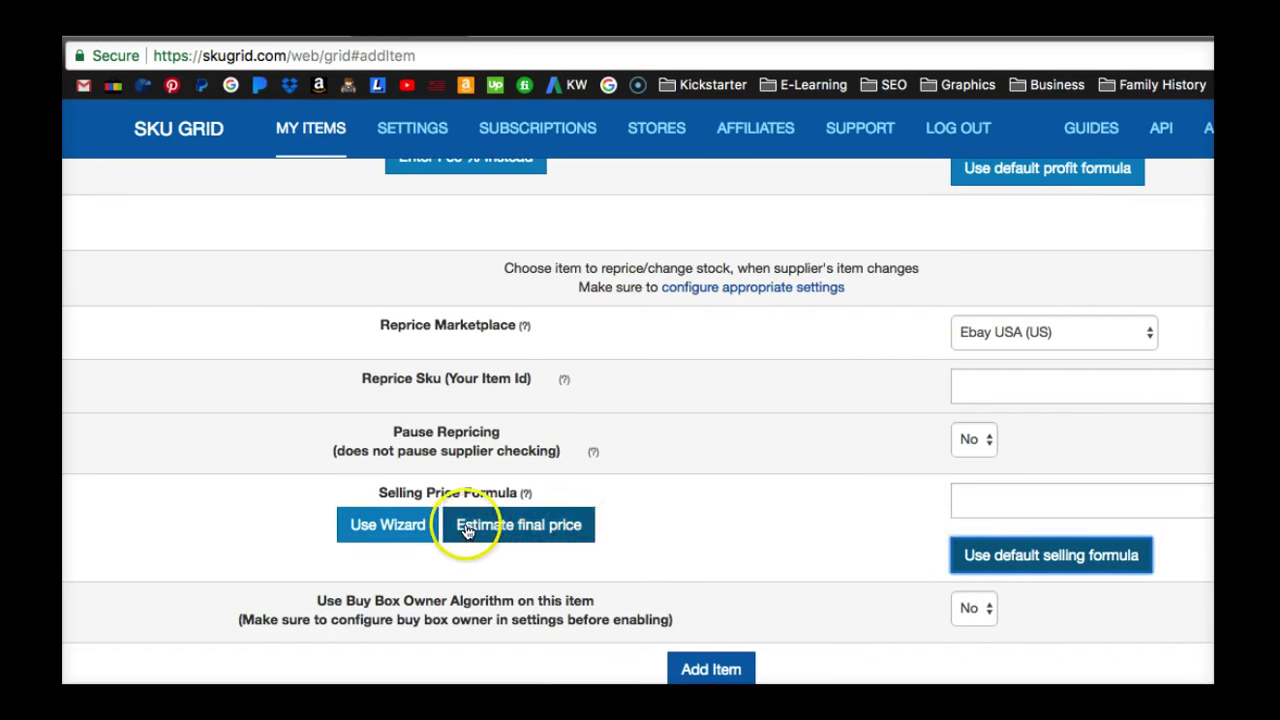
click(405, 530)
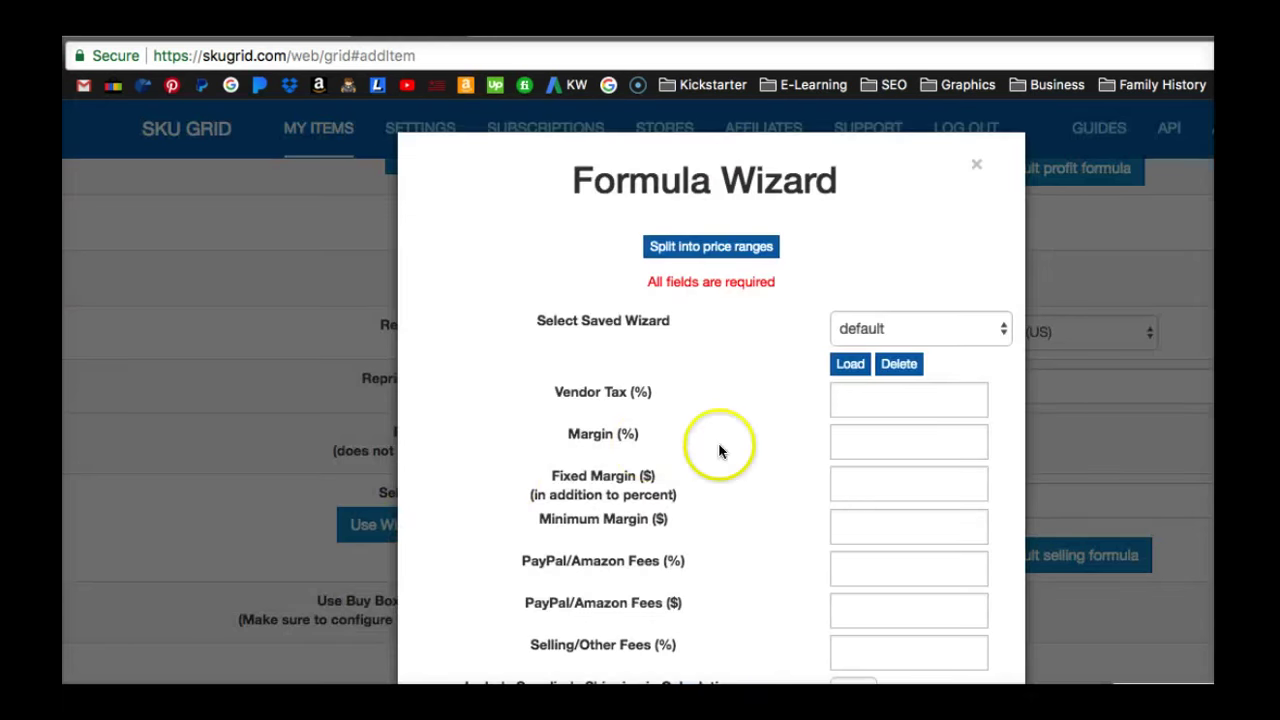
click(855, 443)
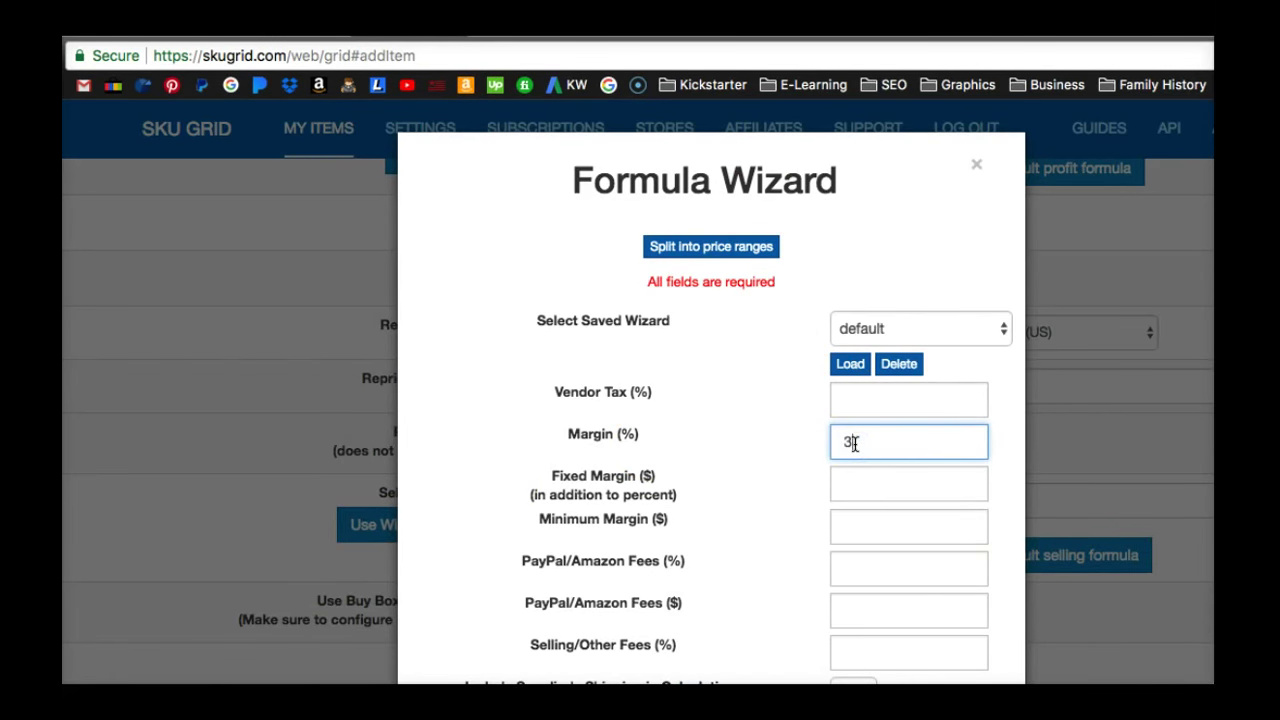
text(30)
scroll(780, 418, down, 2)
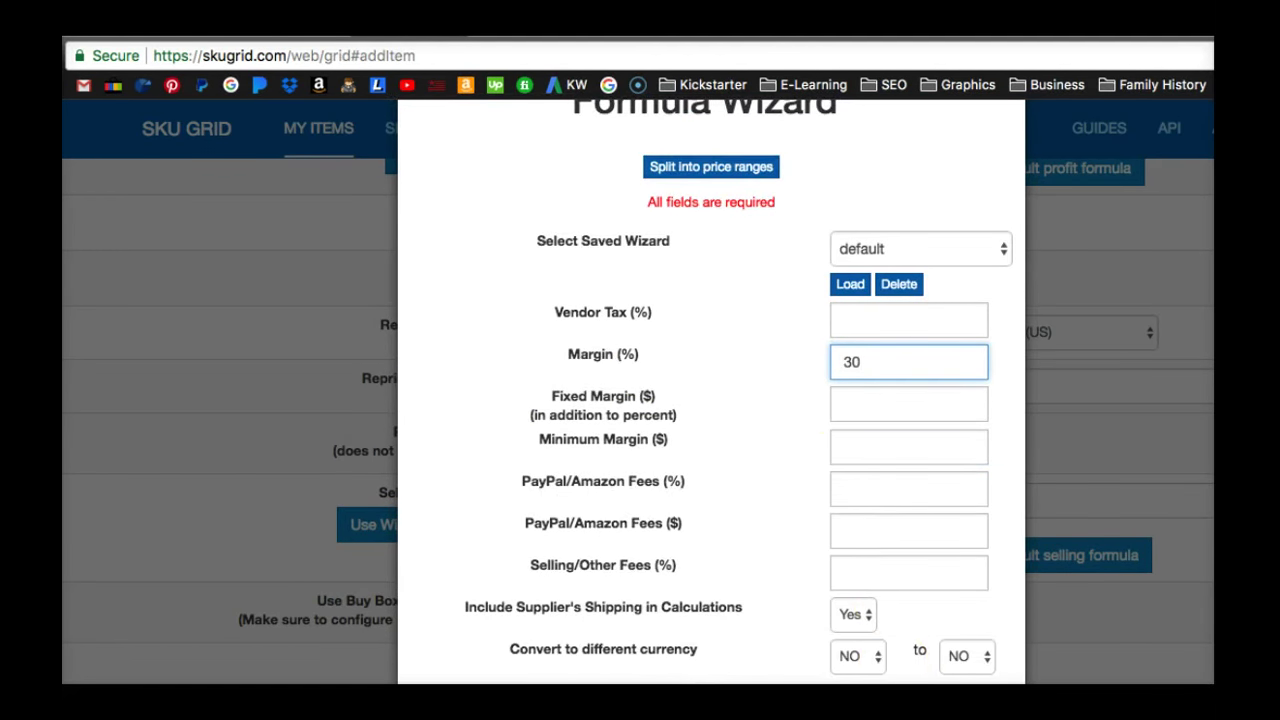
click(780, 418)
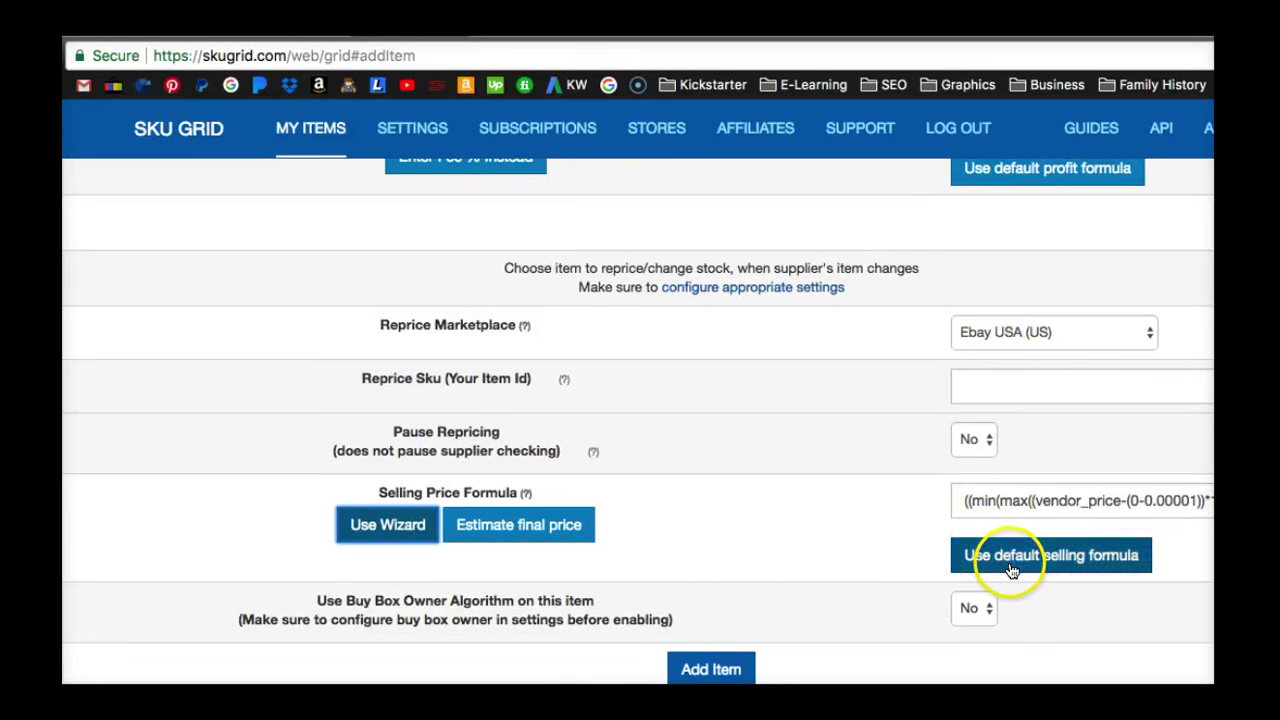
Step: Estimate the final selling price for an item price of 735
click(522, 524)
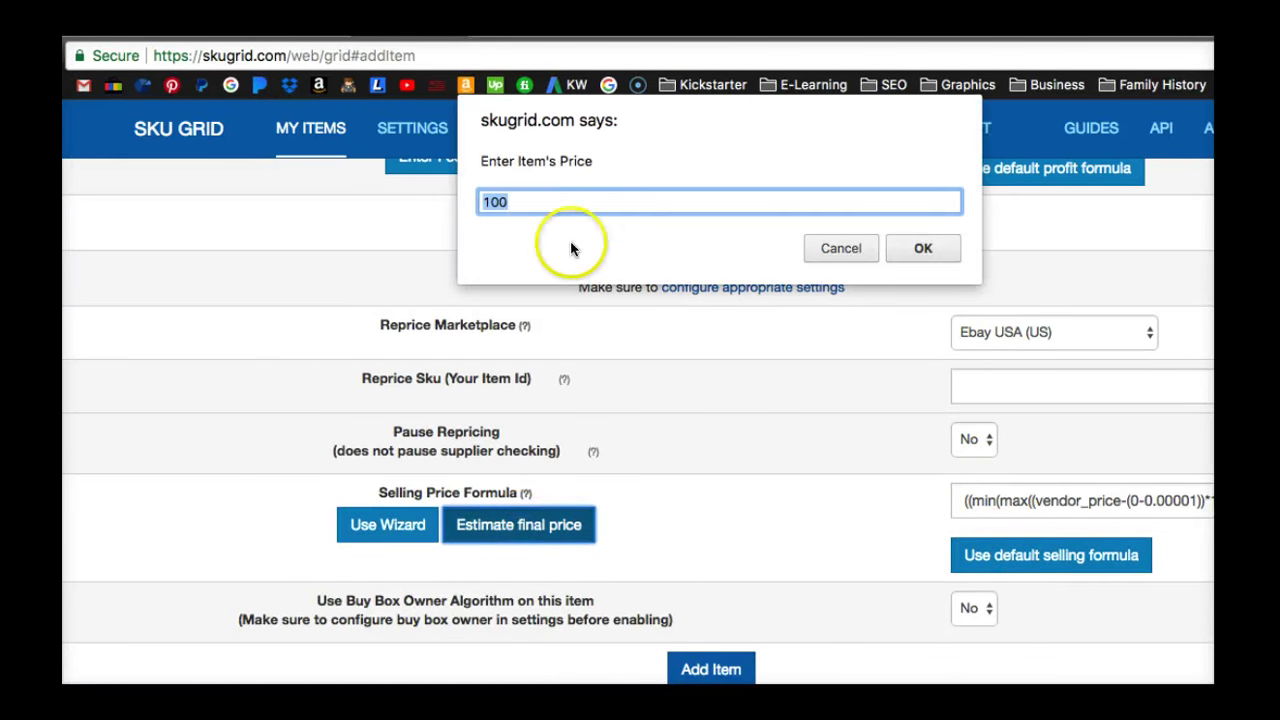
text(3)
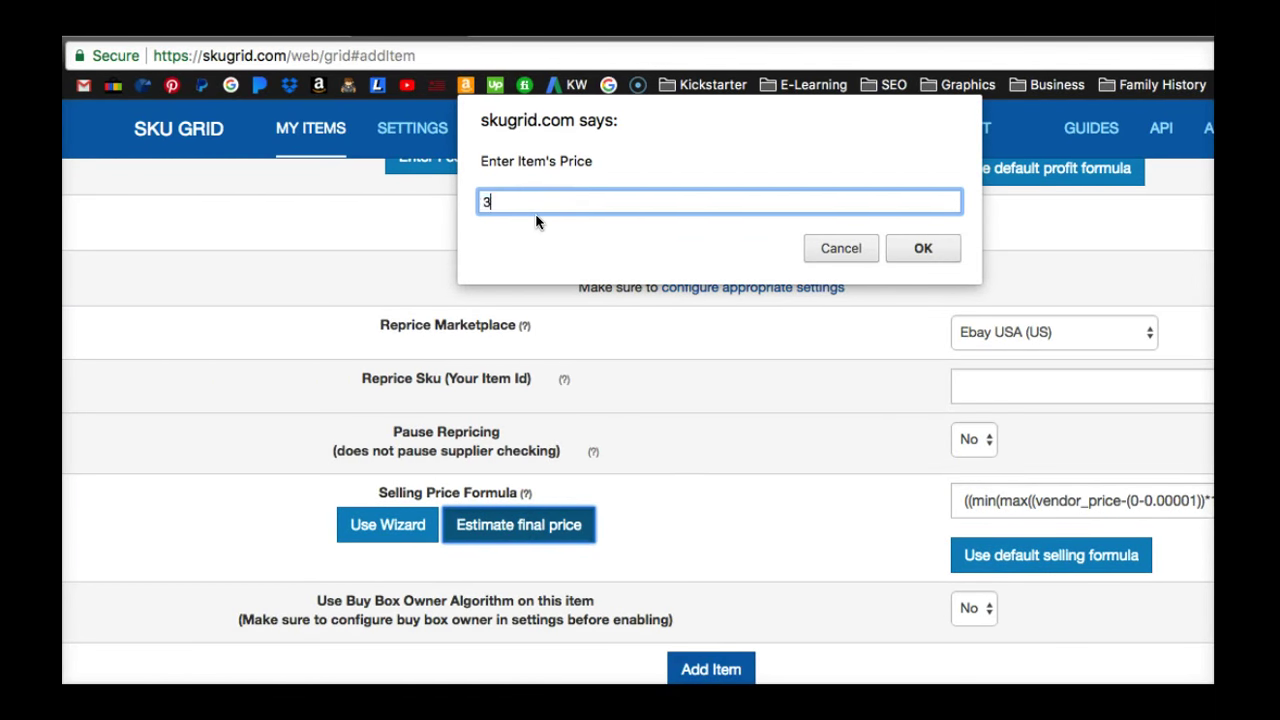
key(BackSpace)
text(735)
click(923, 248)
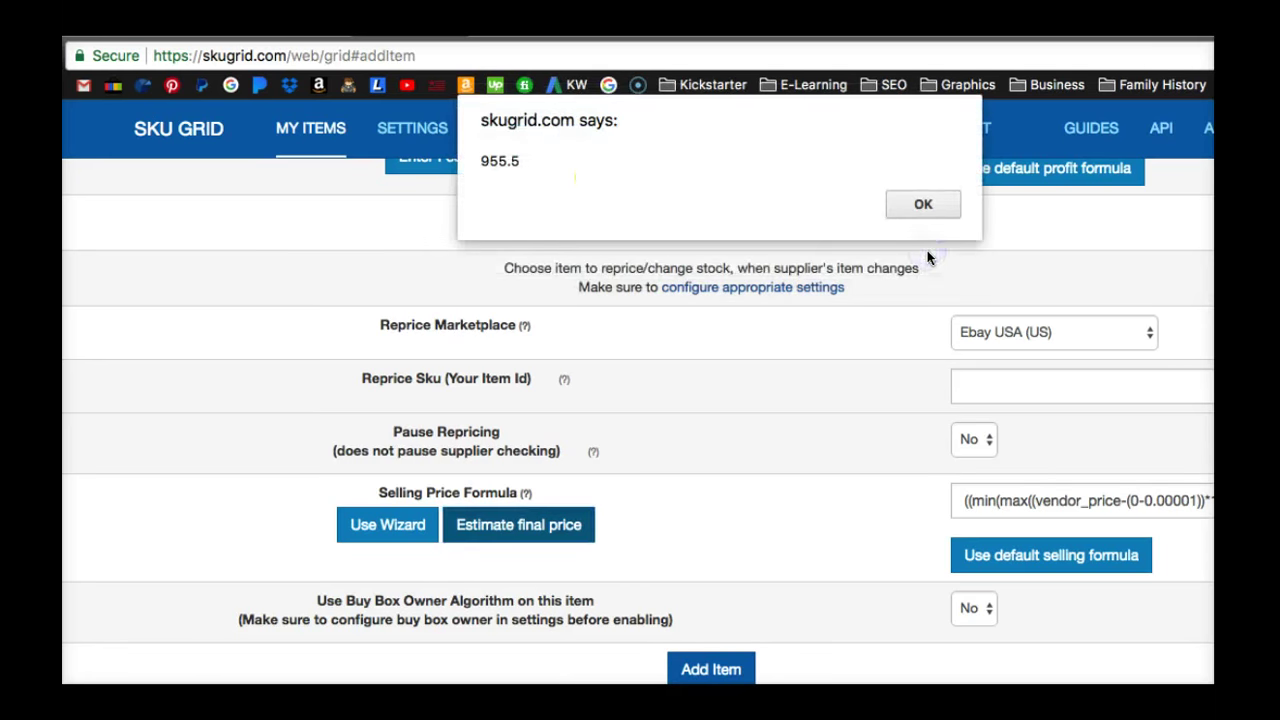
click(557, 183)
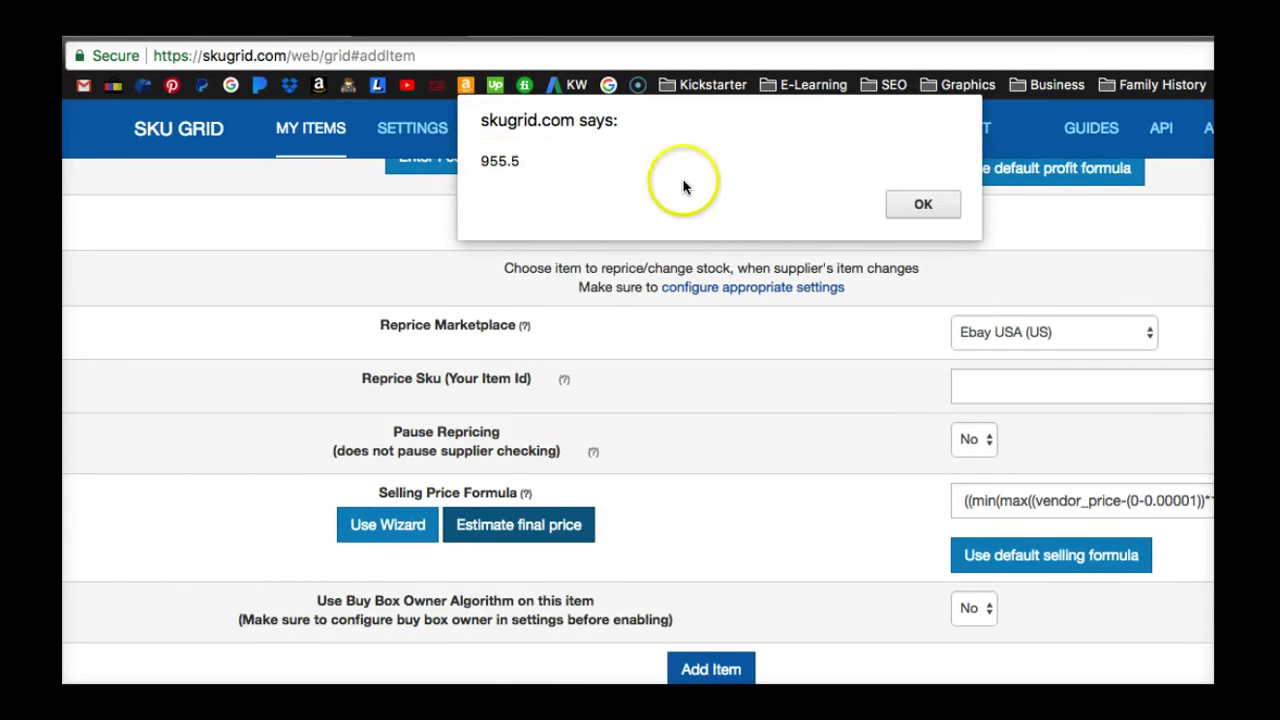
click(923, 204)
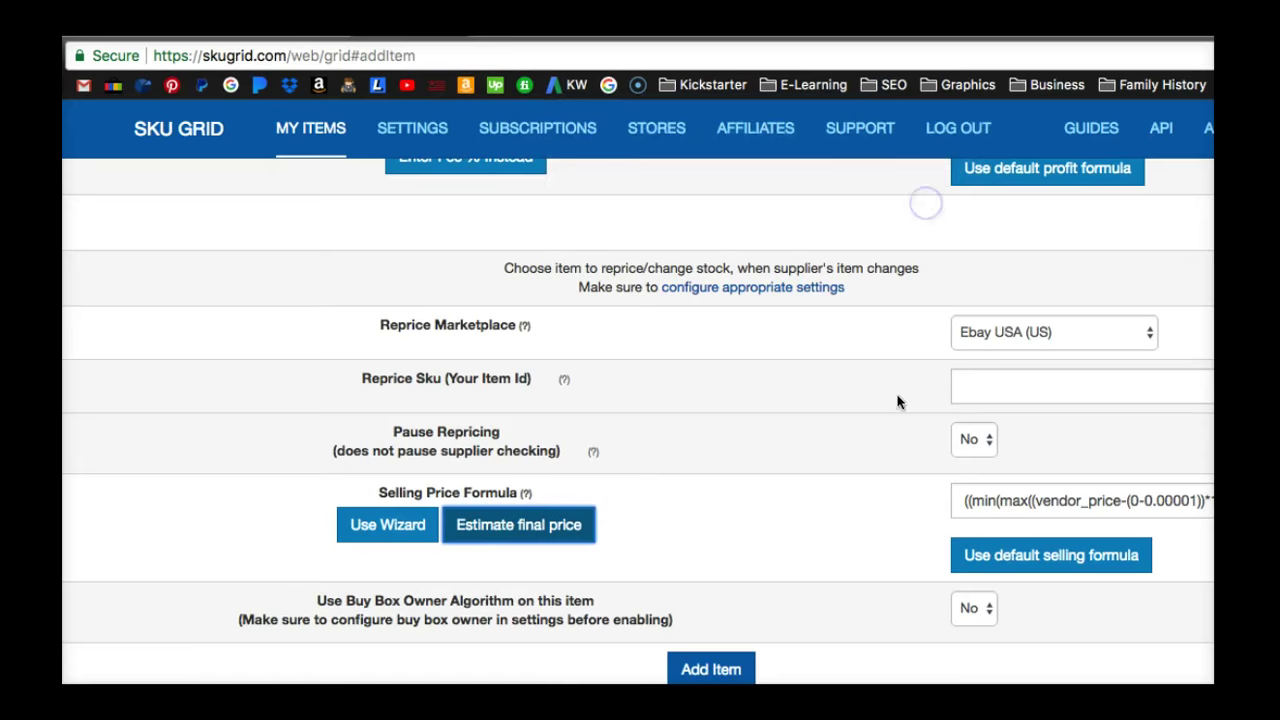
Step: Fill in Your Reference Id with the product ID 24427912 copied from the Houzz page of the Abbeville Vanity
scroll(820, 524, up, 6)
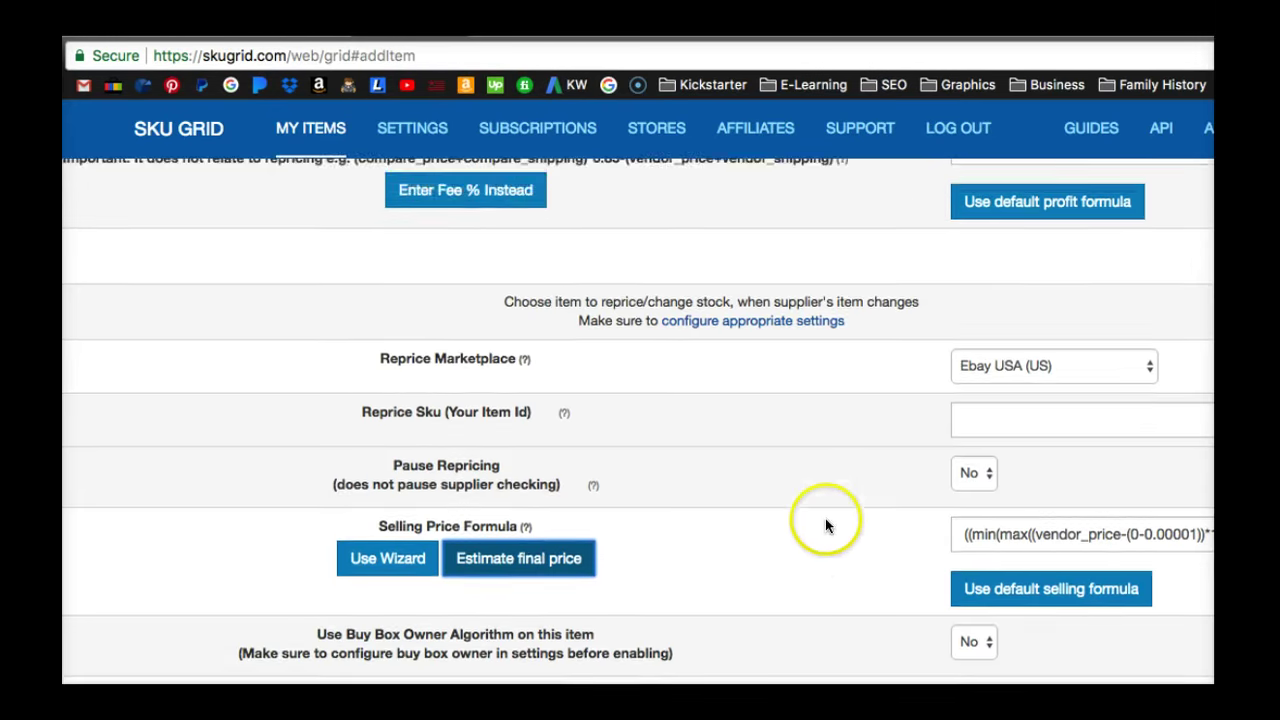
scroll(816, 521, up, 2)
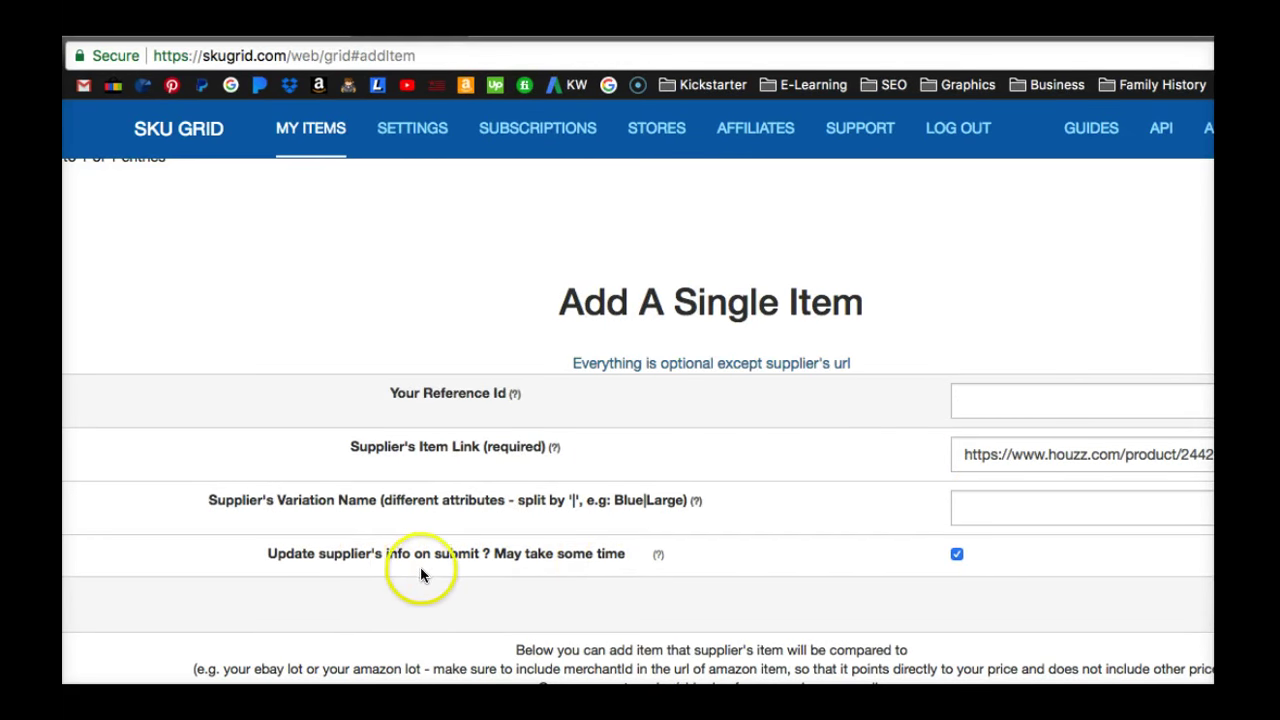
scroll(669, 549, down, 3)
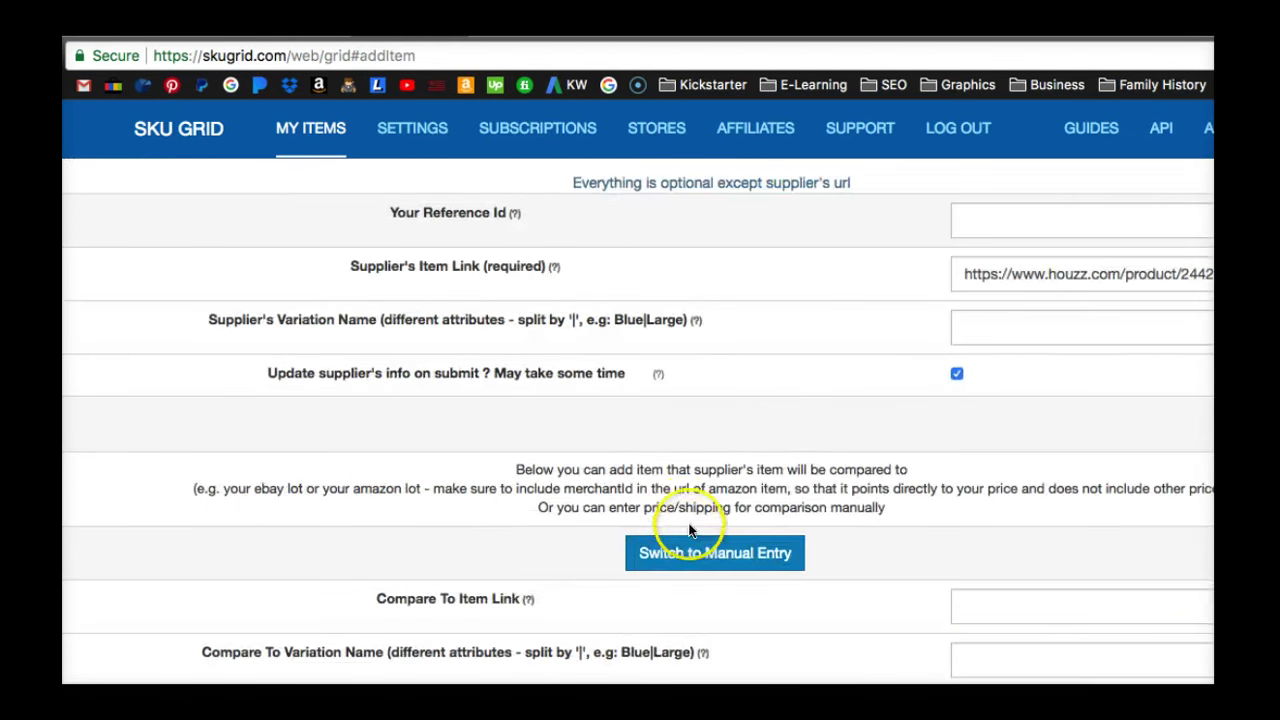
scroll(683, 515, down, 2)
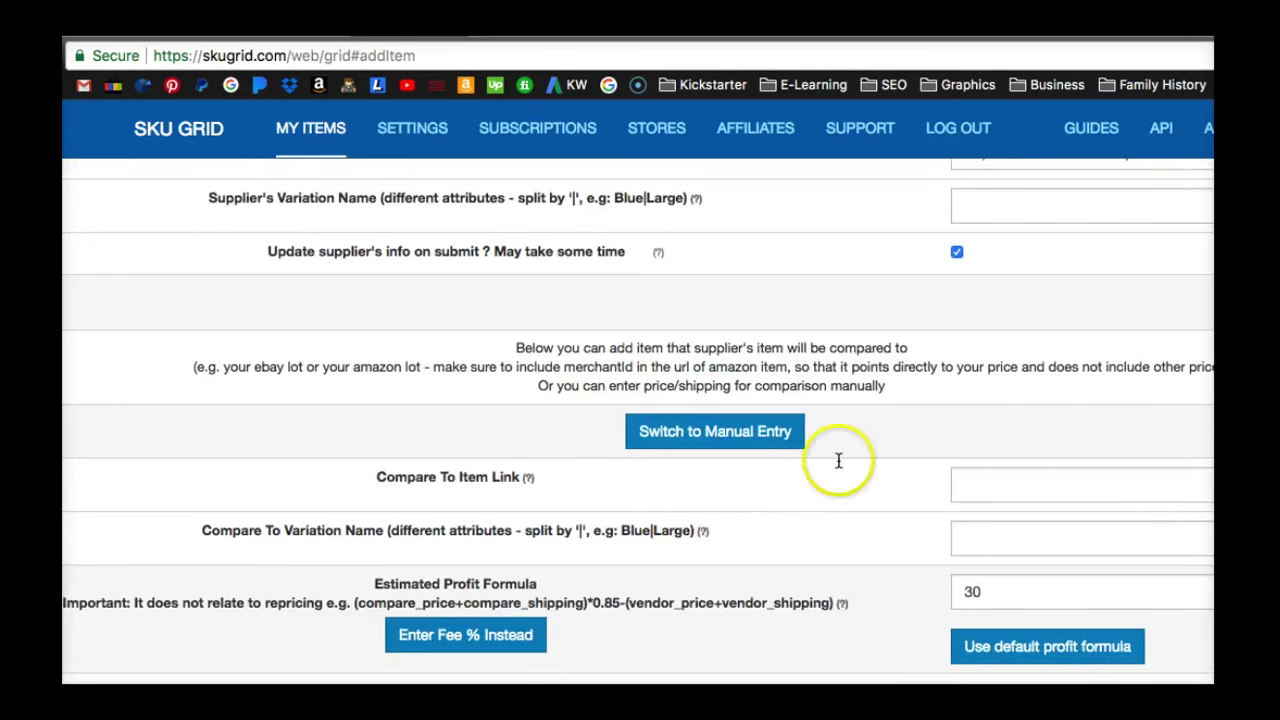
scroll(837, 457, up, 5)
click(975, 514)
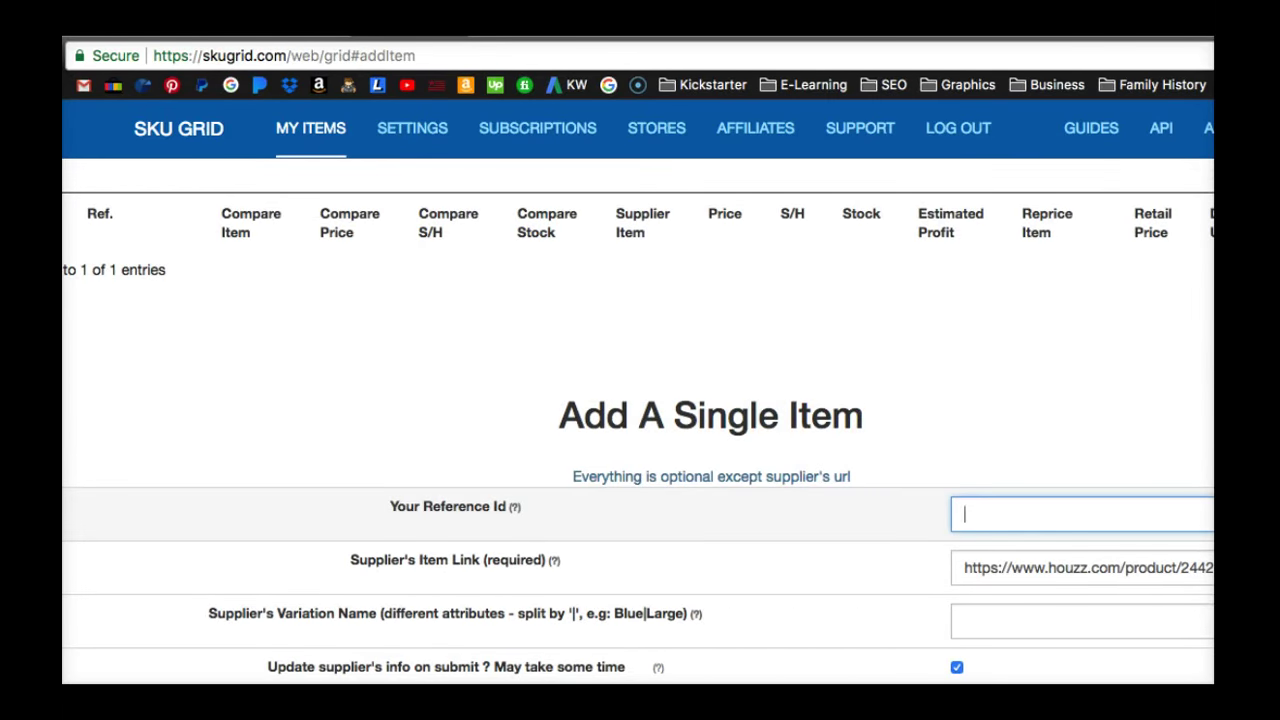
key(ctrl+Tab)
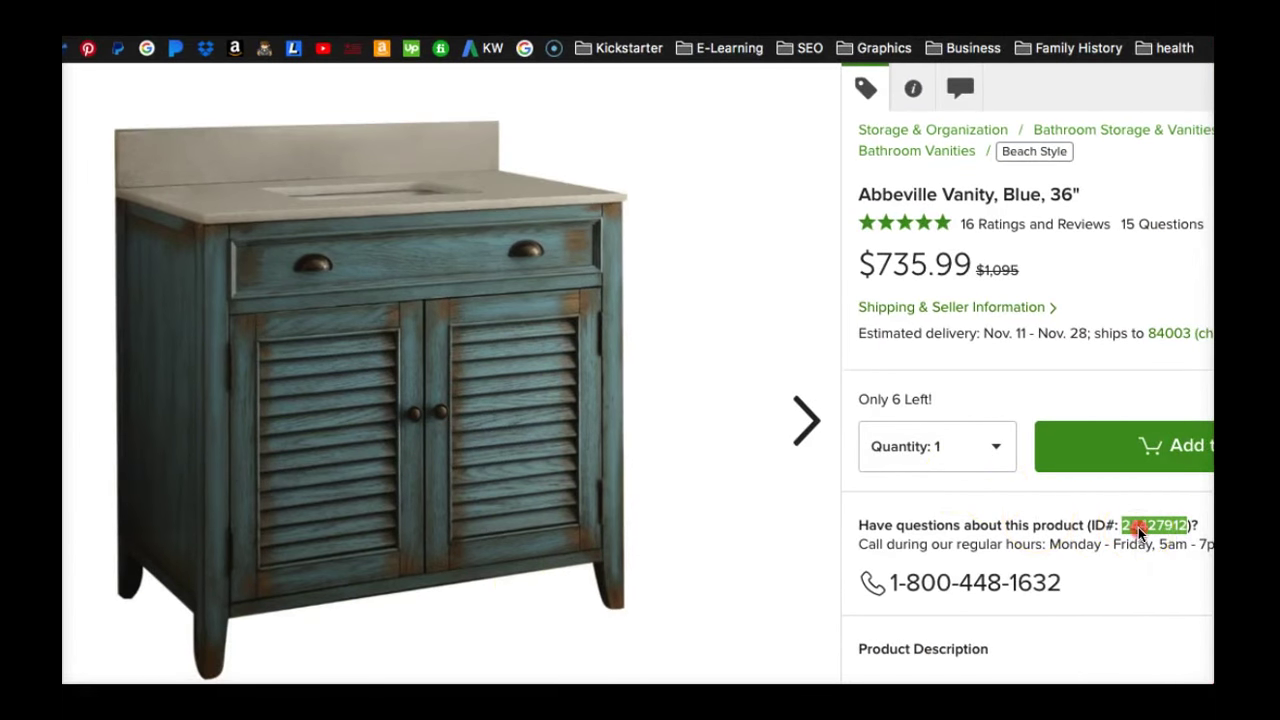
right_click(1138, 532)
click(1172, 569)
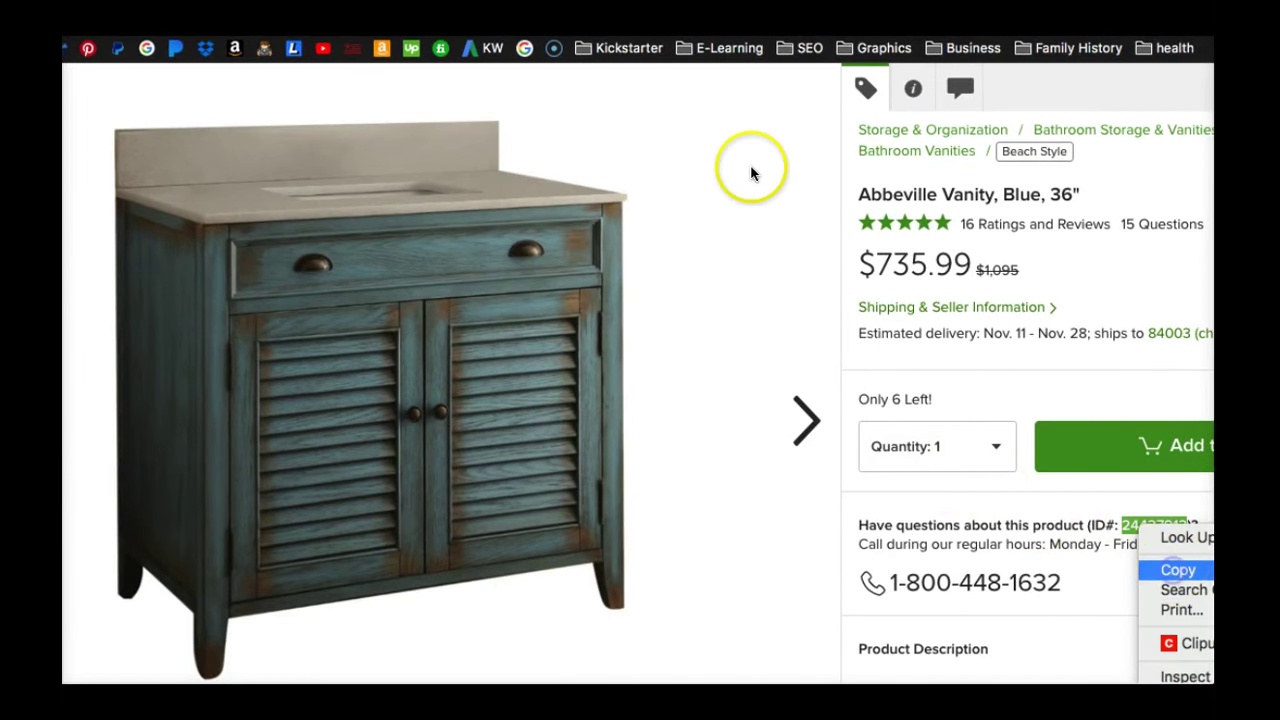
click(477, 40)
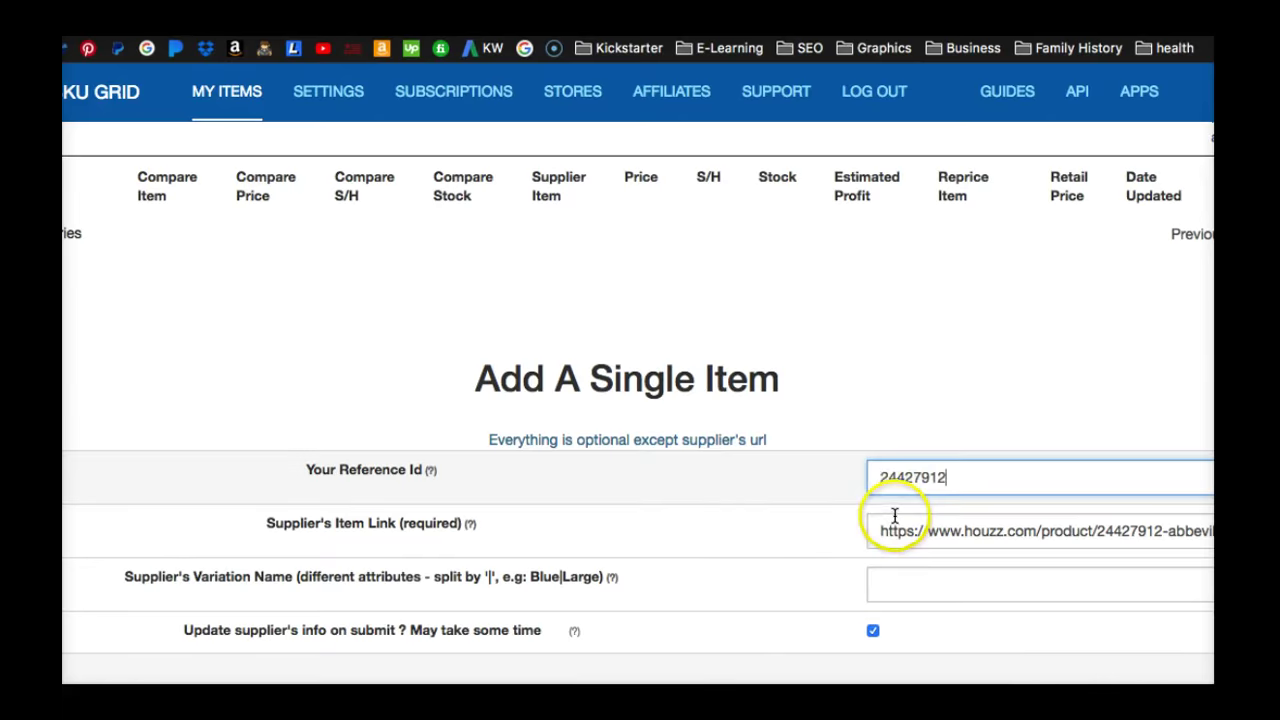
Step: Submit the completed single-item form to add the Houzz vanity to the items table
scroll(627, 514, down, 15)
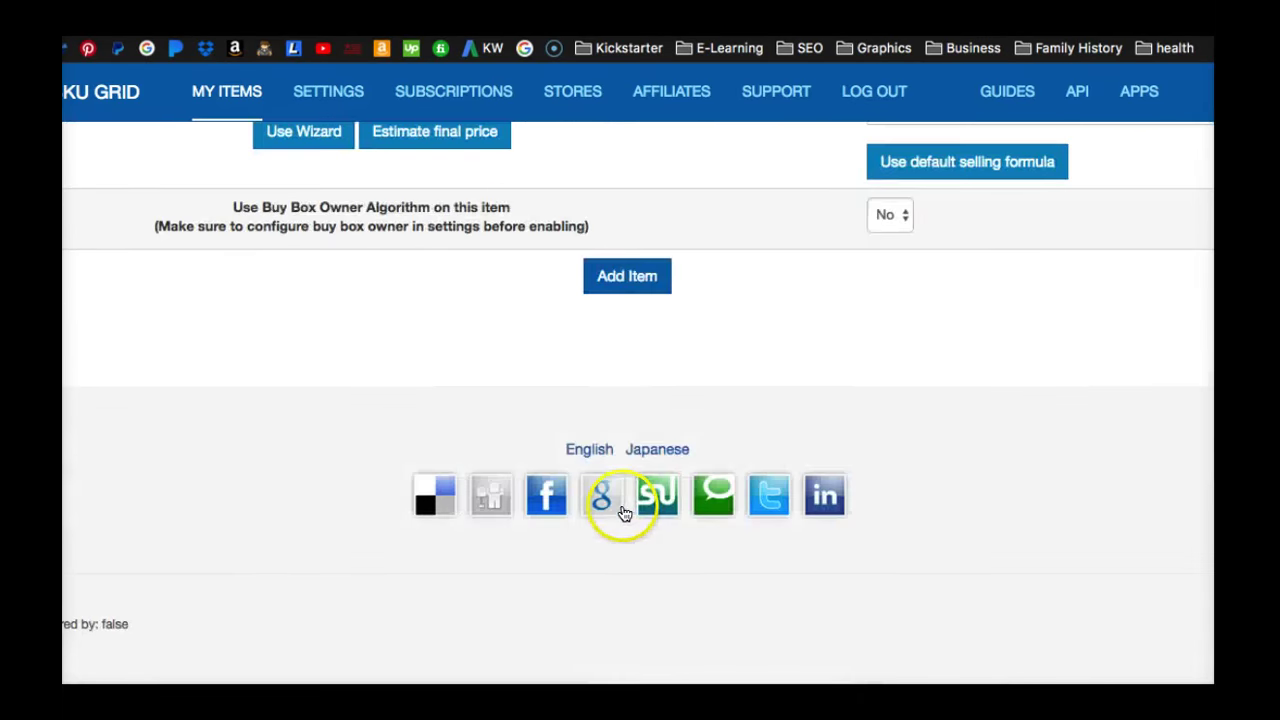
scroll(660, 369, up, 3)
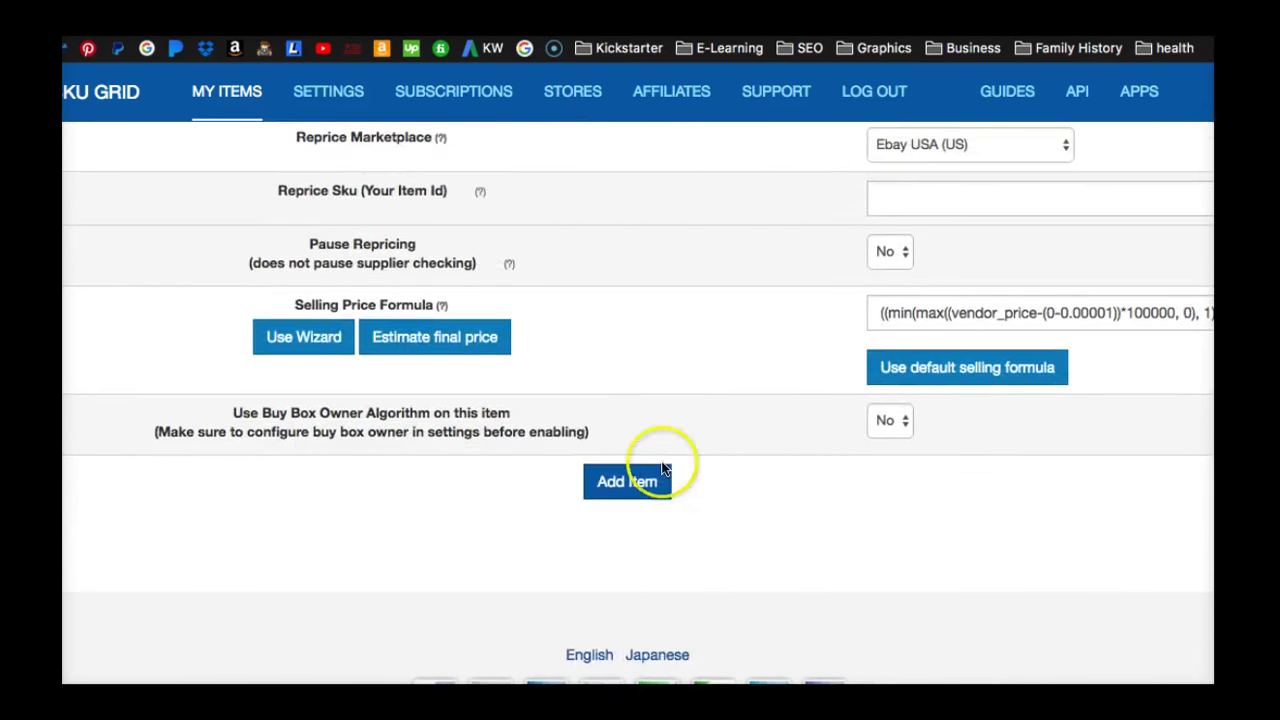
click(634, 482)
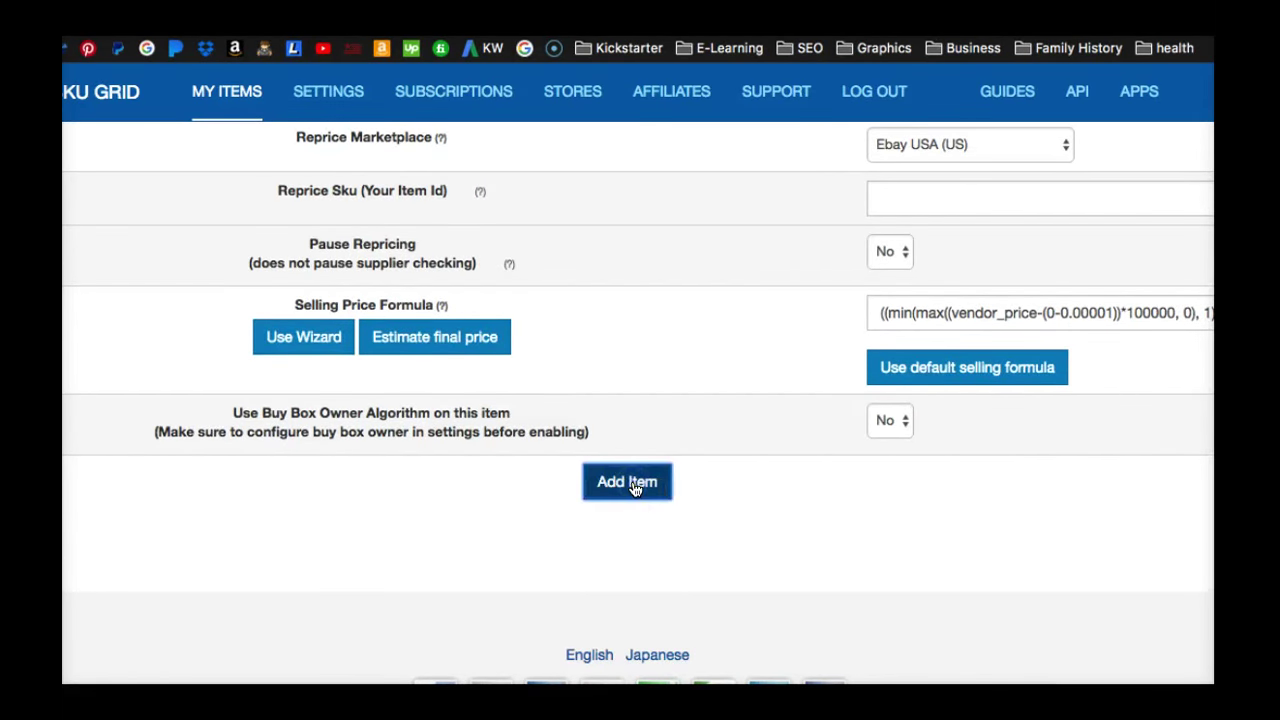
scroll(632, 487, down, 10)
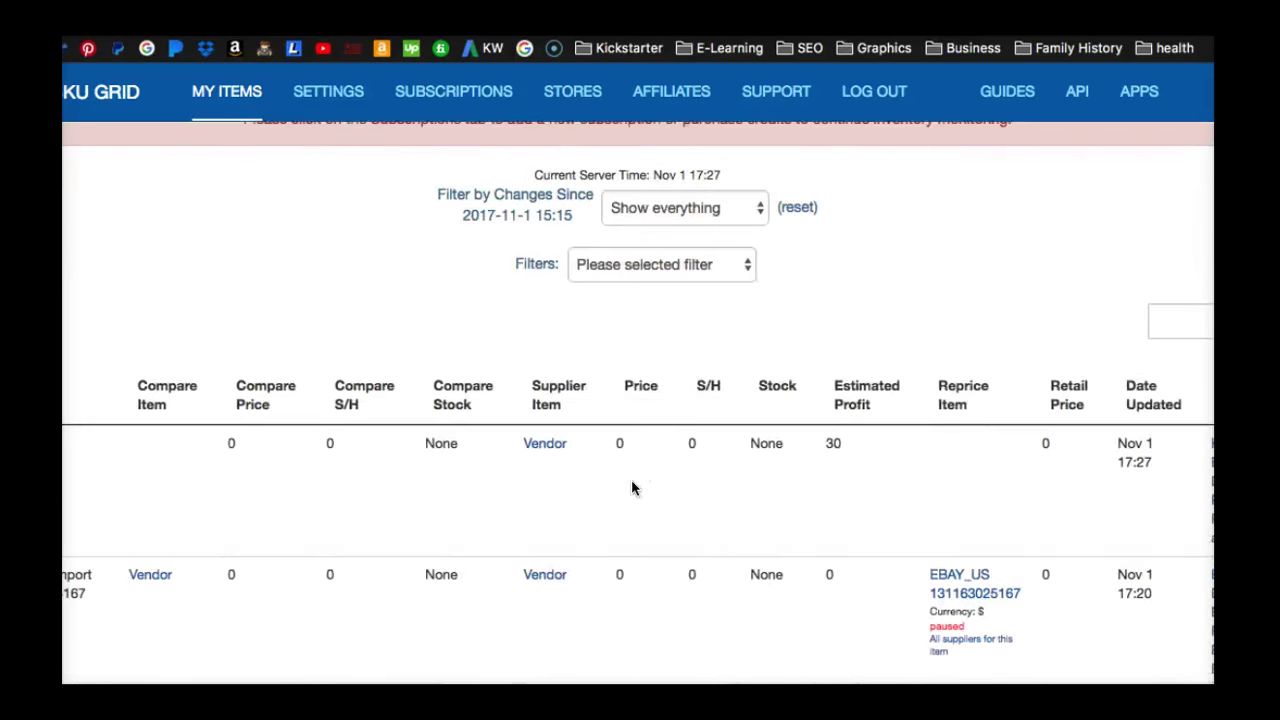
Step: Open the newly added item 24427912 for editing, review its supplier link, profit and repricing fields, and update the item
scroll(637, 486, up, 3)
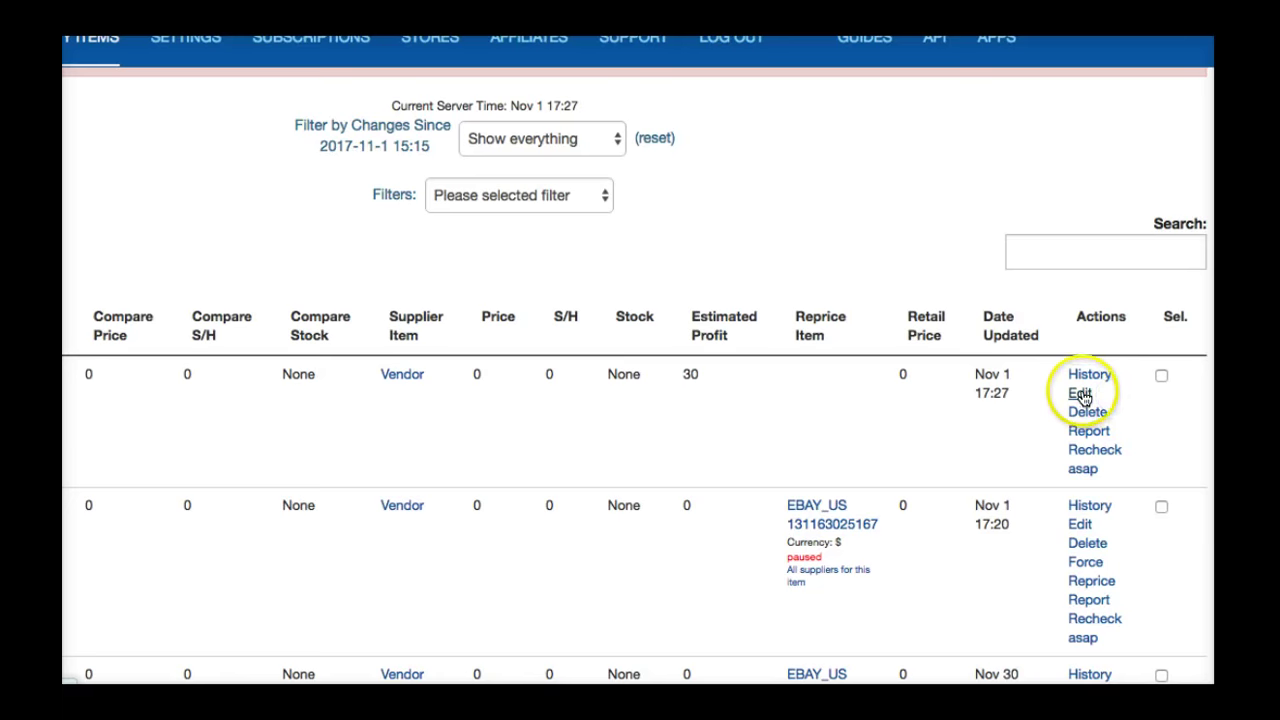
click(1083, 397)
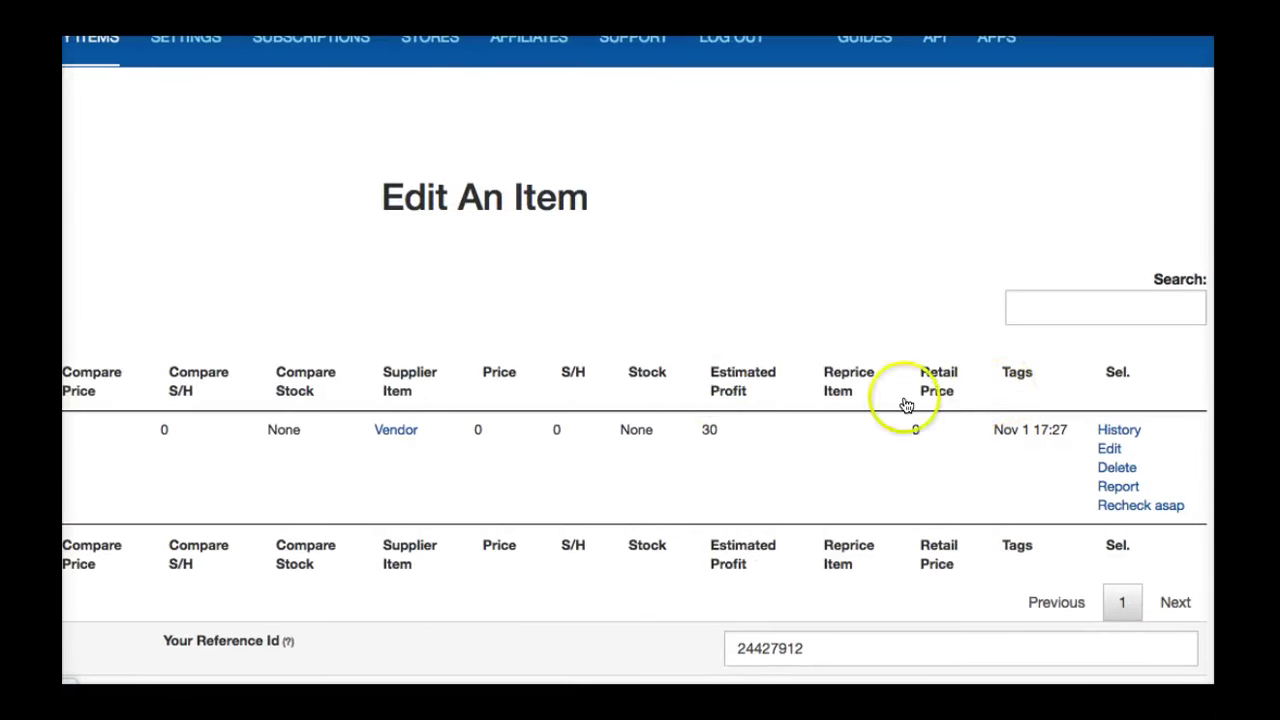
scroll(535, 467, down, 2)
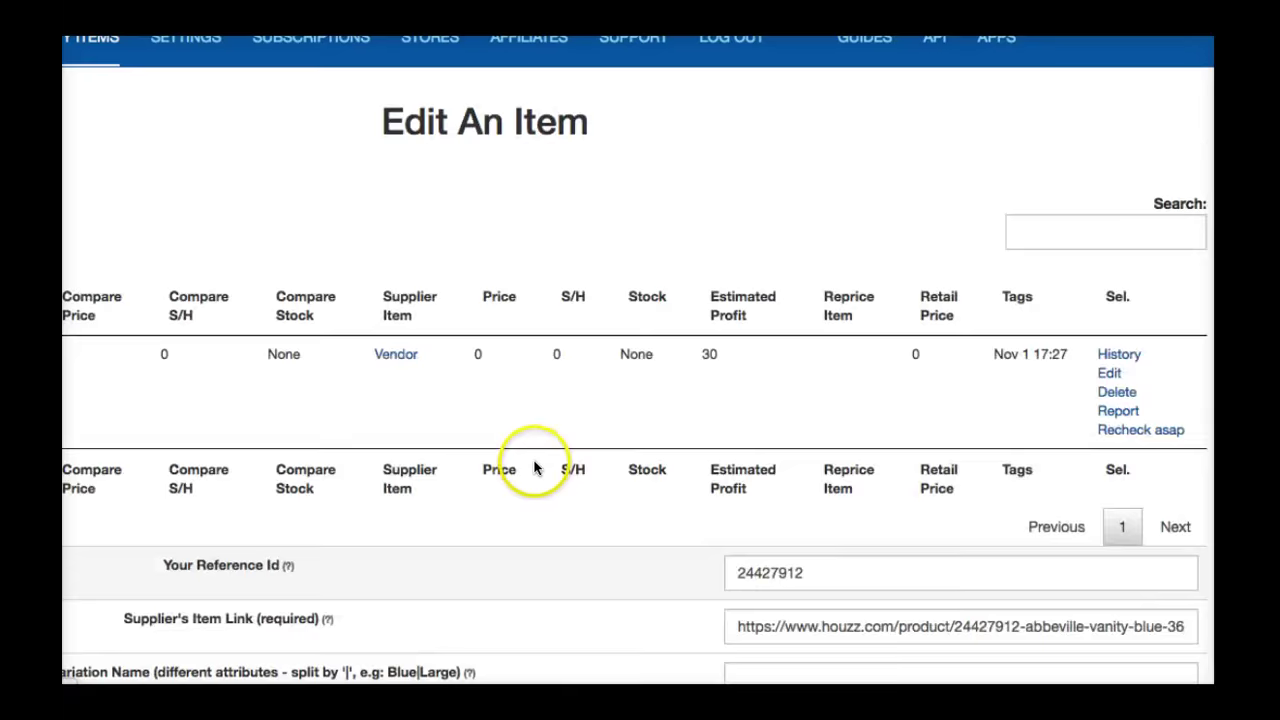
scroll(500, 450, down, 5)
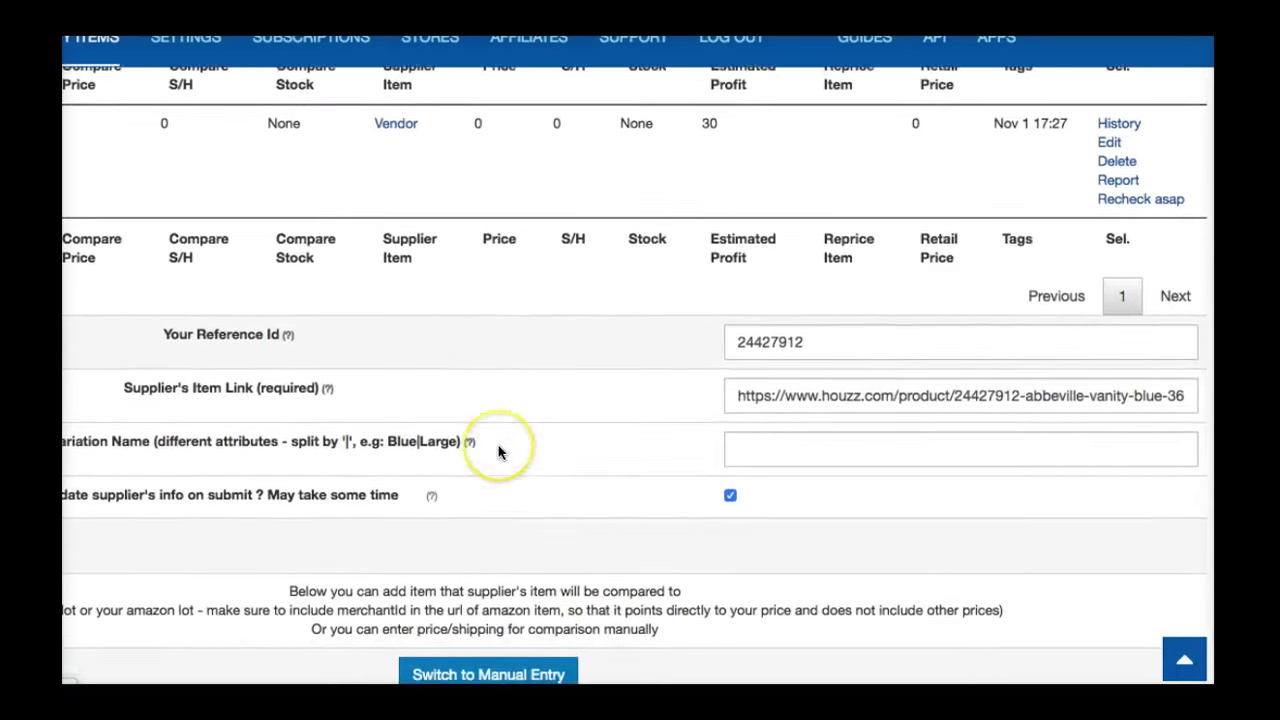
click(771, 391)
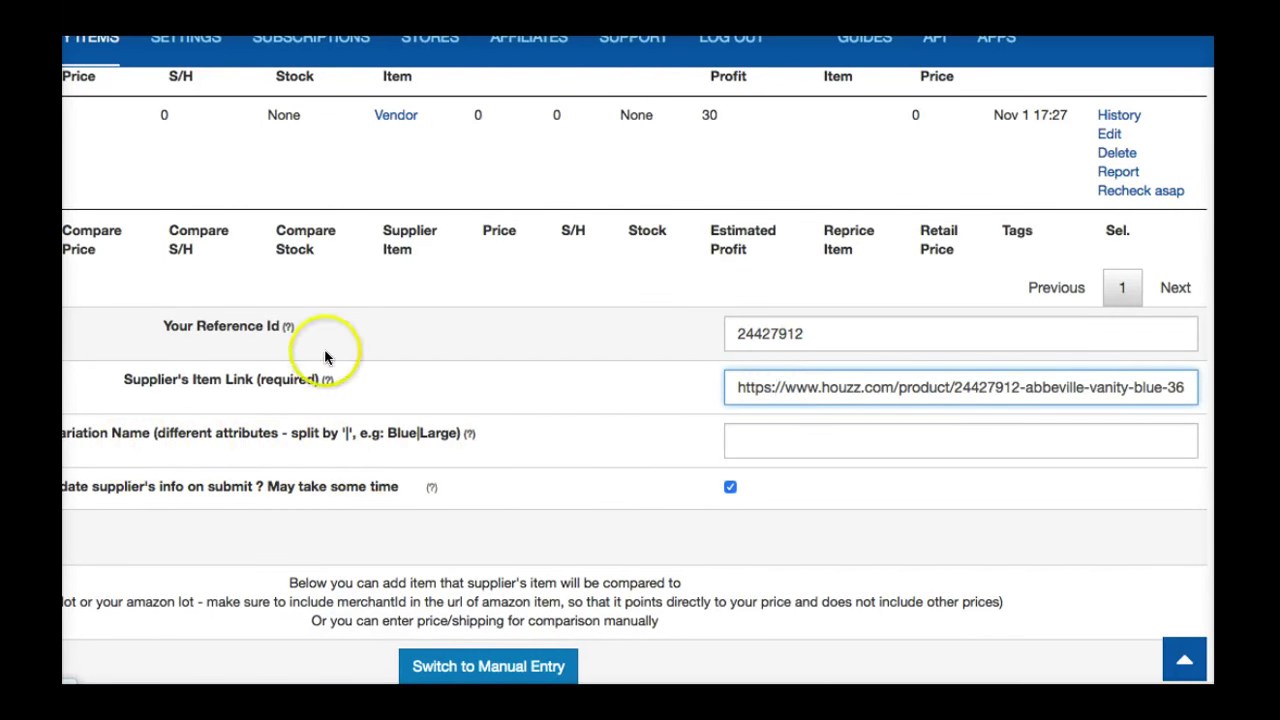
scroll(666, 391, down, 5)
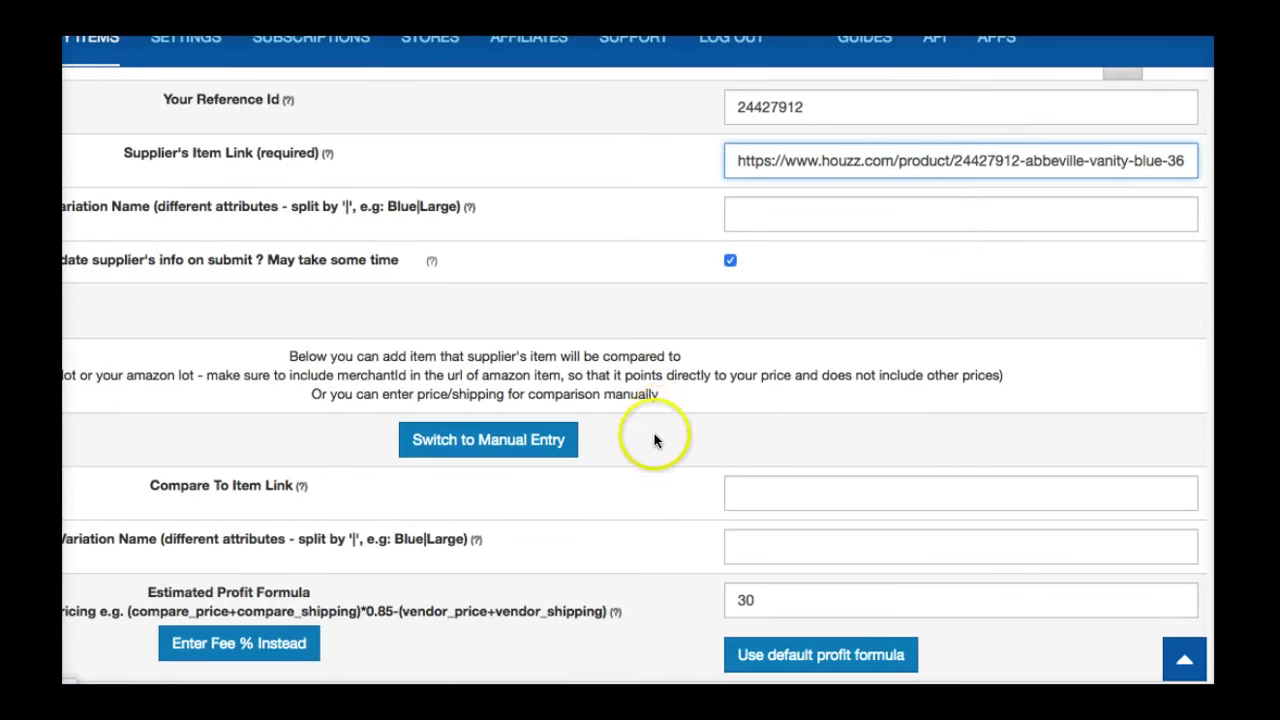
scroll(655, 440, down, 3)
scroll(483, 386, down, 4)
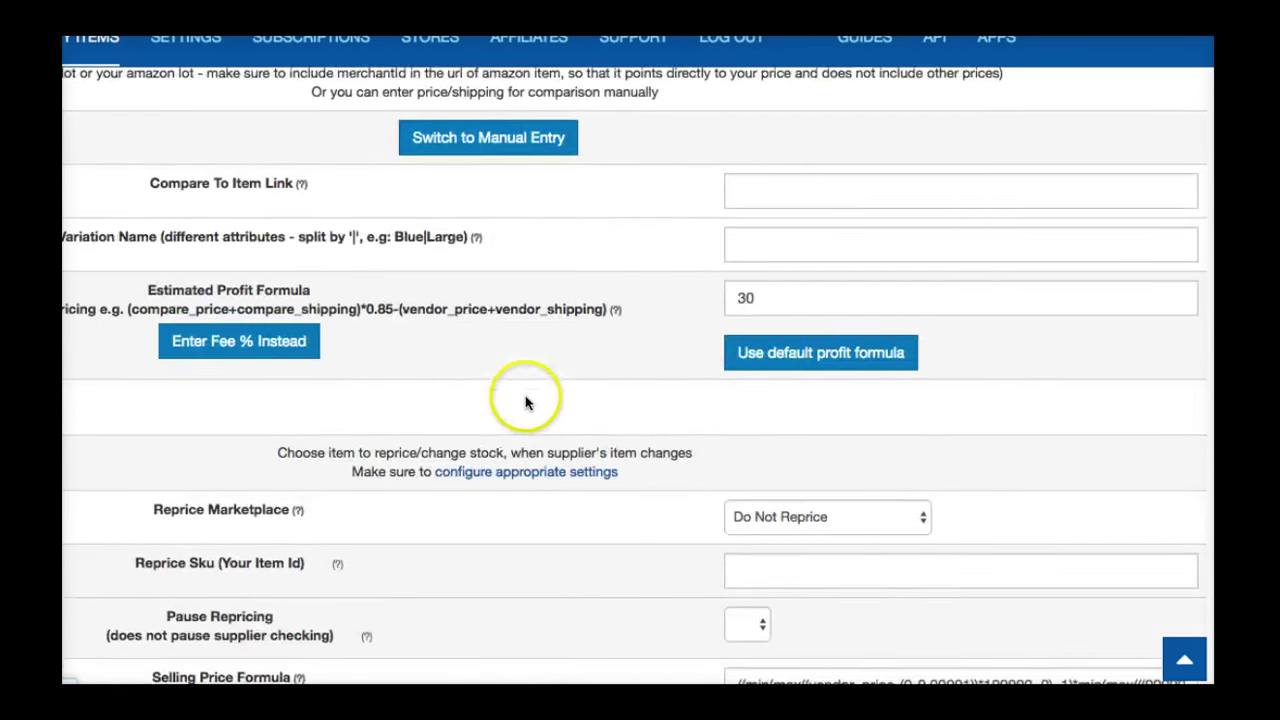
scroll(526, 400, down, 4)
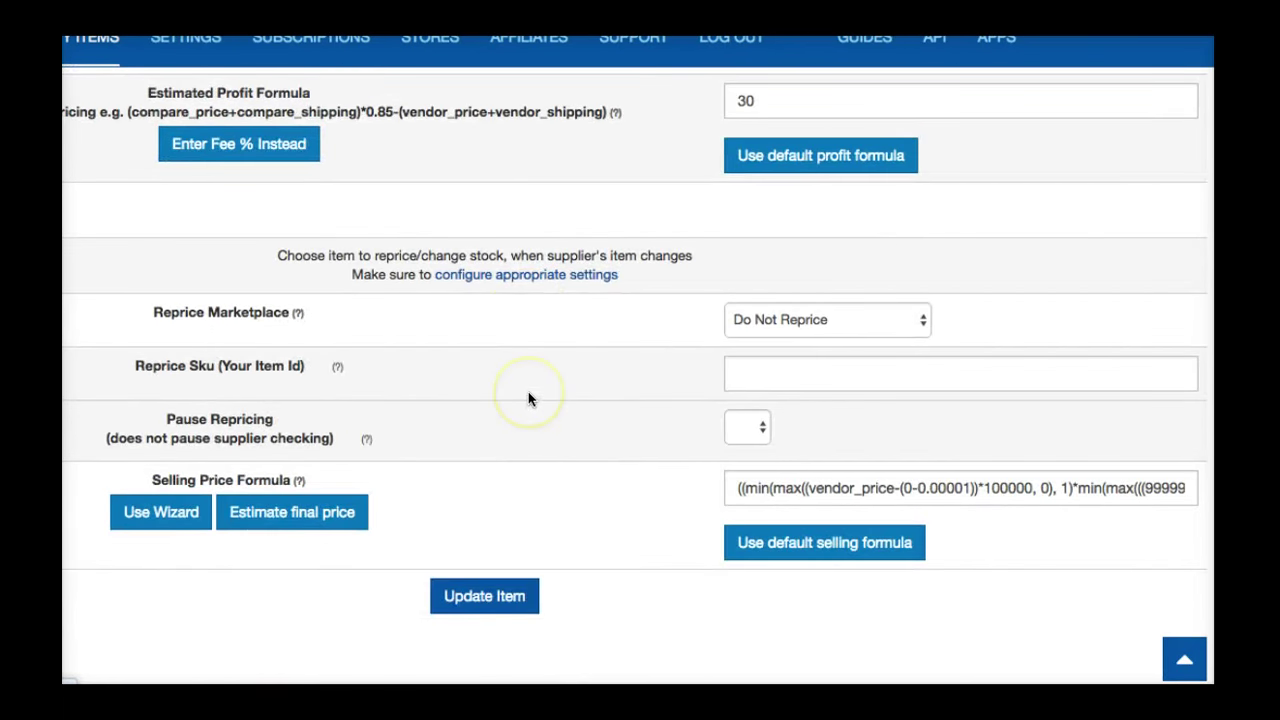
scroll(529, 399, up, 20)
scroll(528, 392, down, 7)
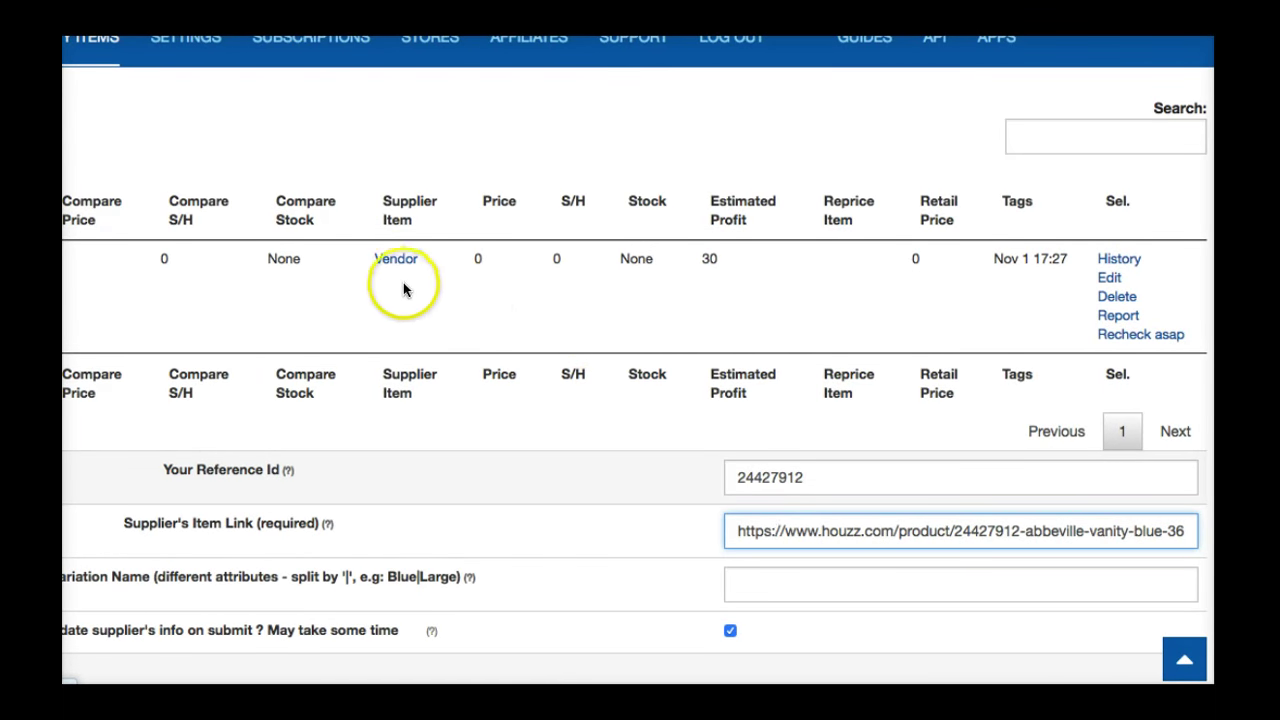
scroll(404, 291, down, 15)
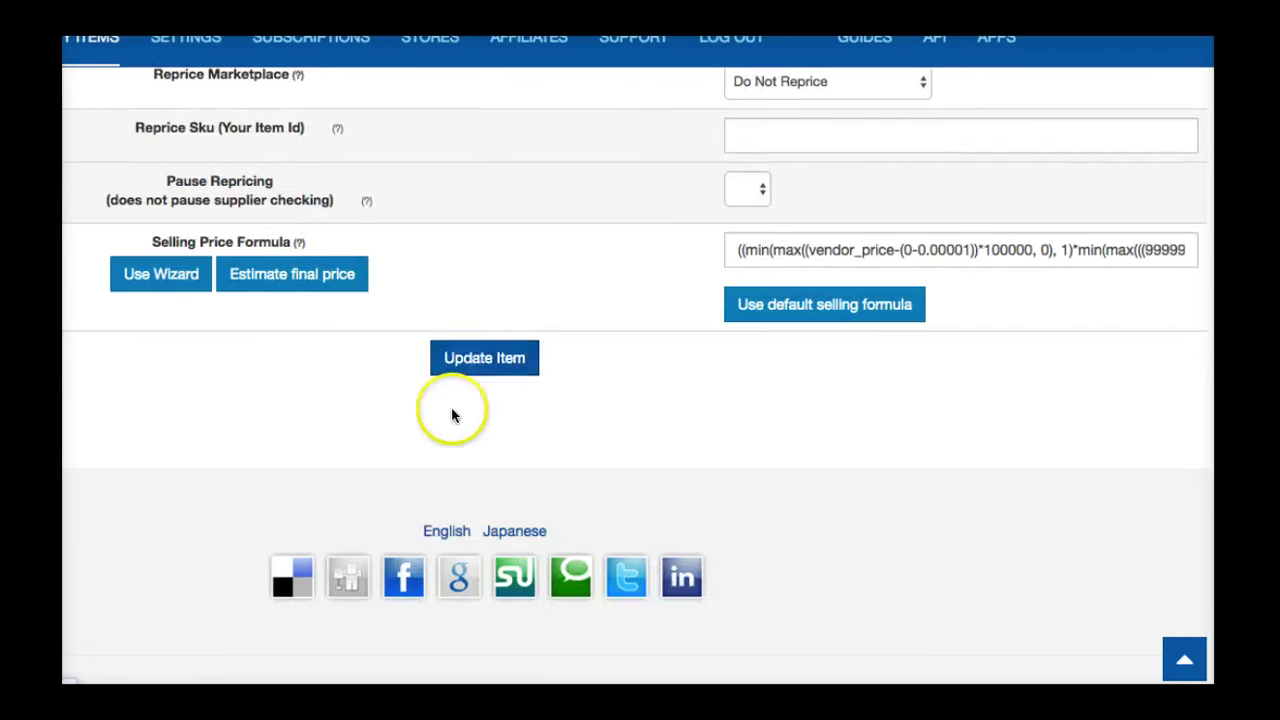
click(476, 362)
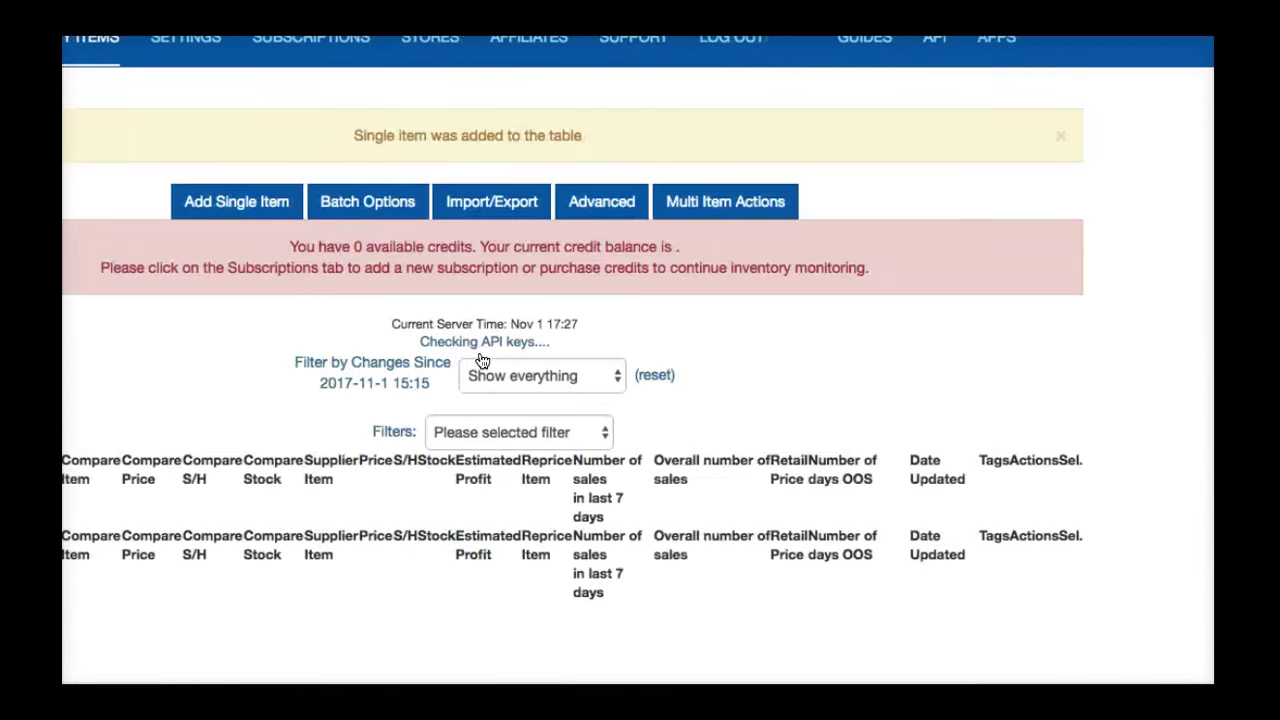
Step: Open the supplier page linked to item 24427912 from the items table, check the product, and return to the table
scroll(495, 365, down, 5)
scroll(495, 368, down, 1)
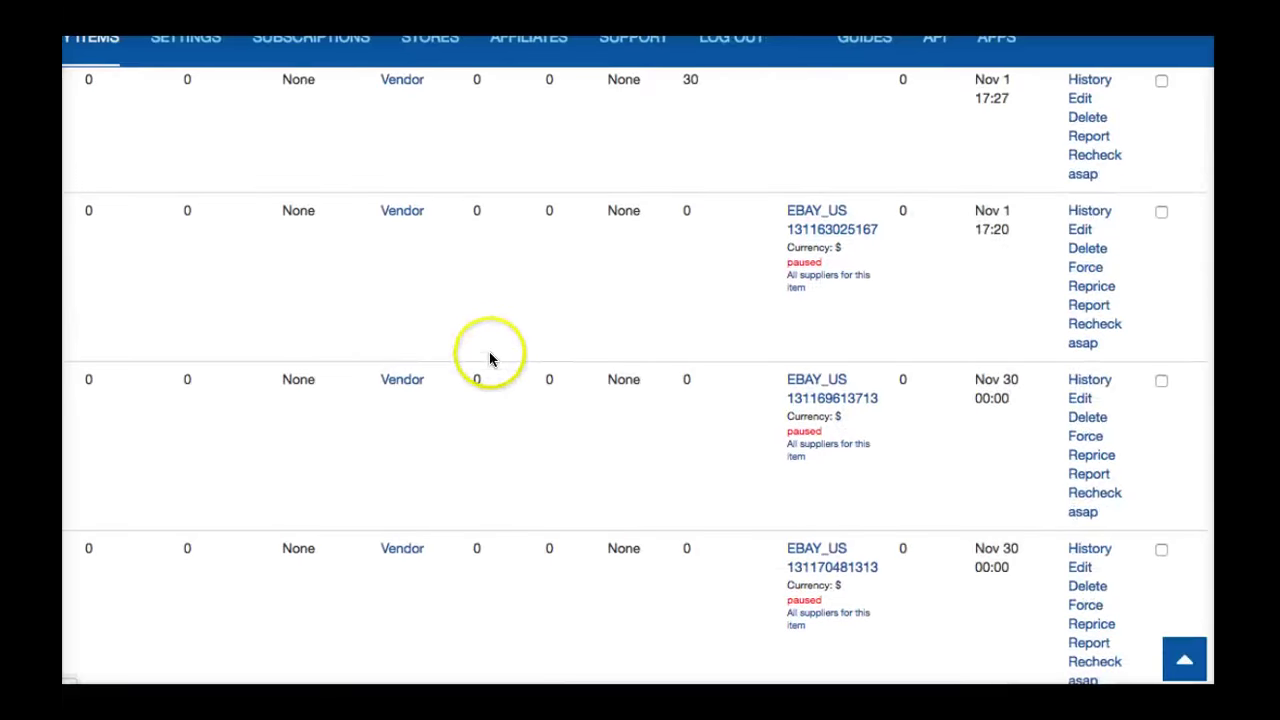
scroll(491, 358, up, 2)
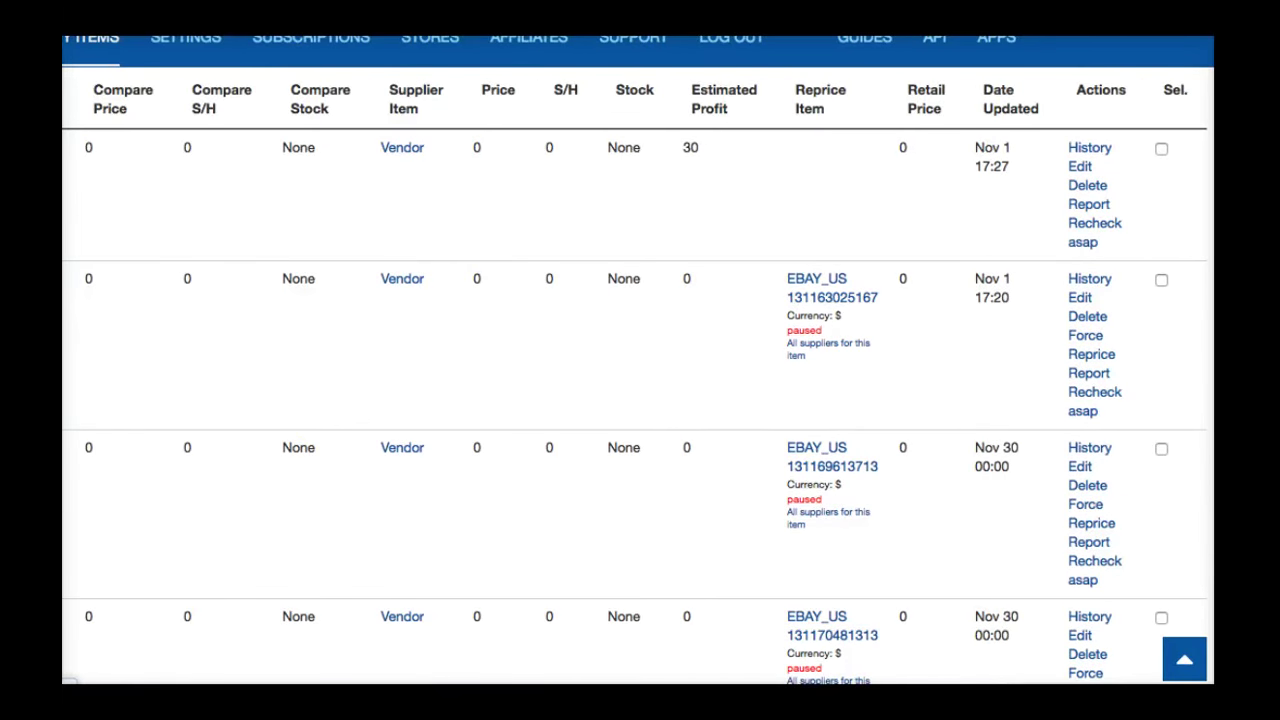
click(505, 344)
click(402, 150)
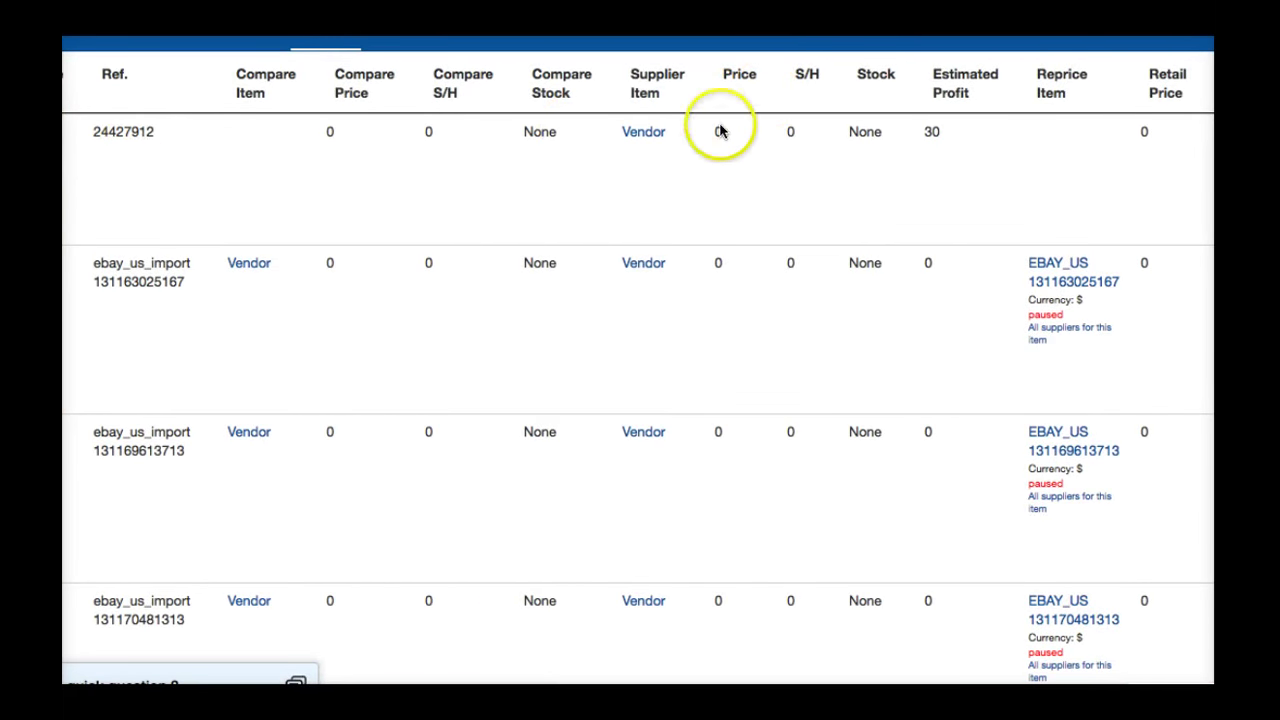
click(652, 158)
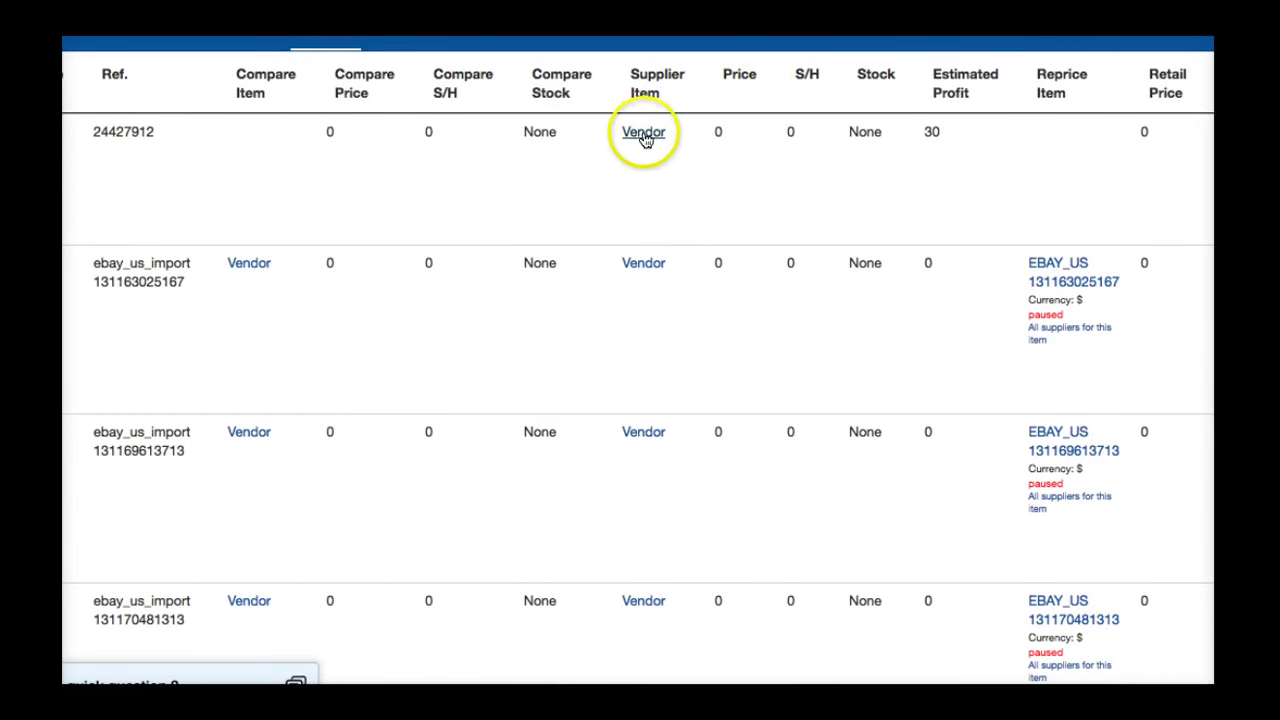
click(644, 132)
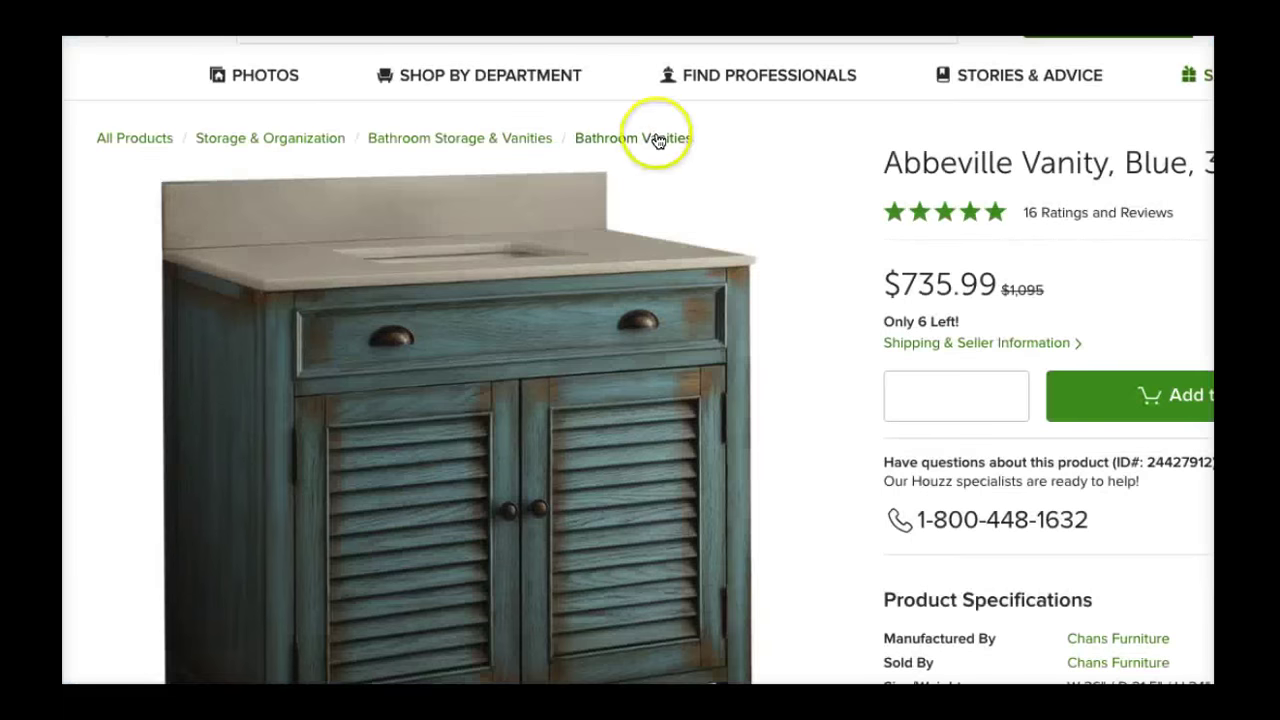
scroll(851, 463, down, 1)
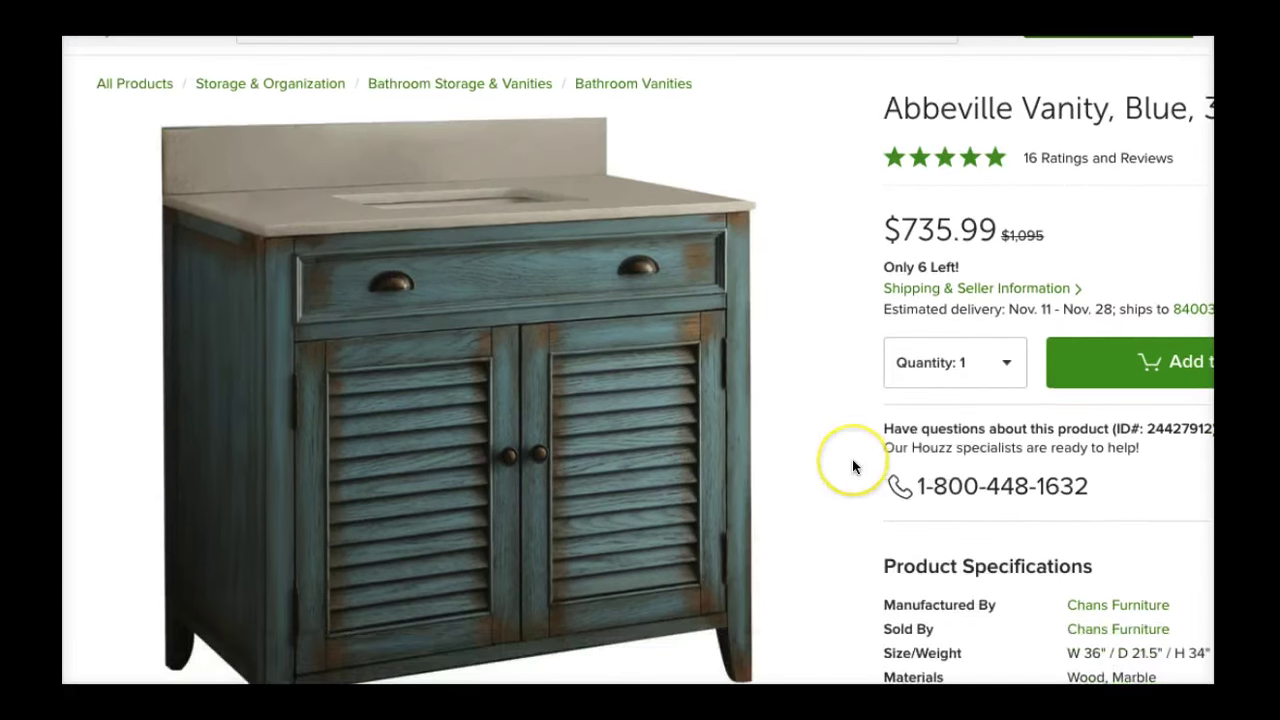
scroll(851, 466, up, 1)
key(ctrl+w)
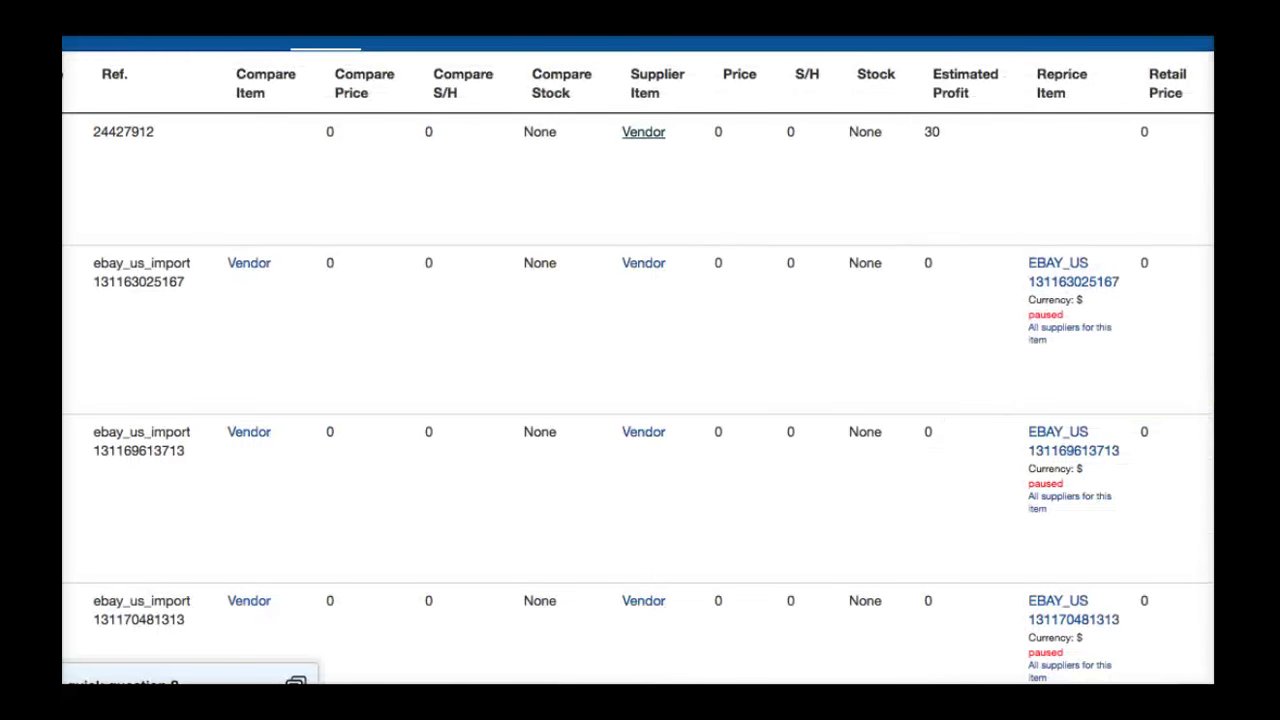